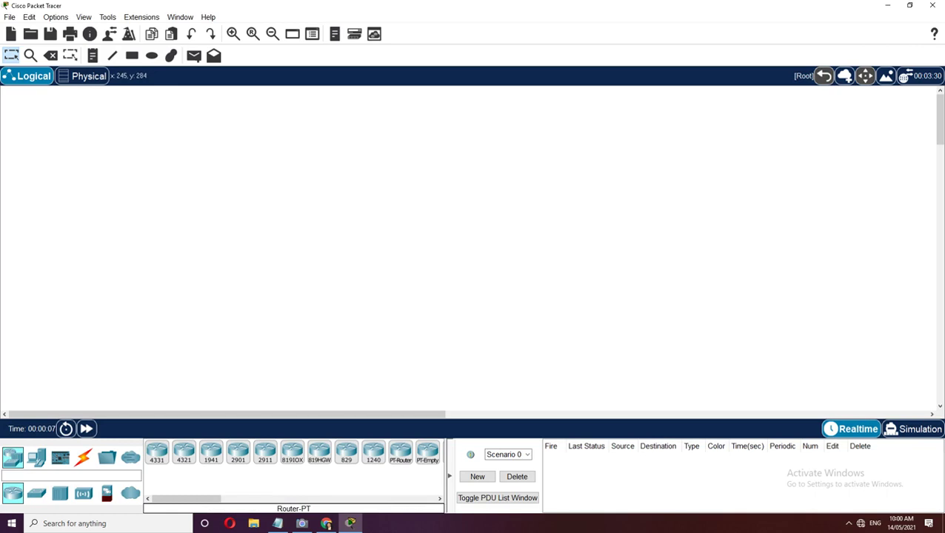
# Step: Check the program's version information from the Help menu
pyautogui.click(209, 17)
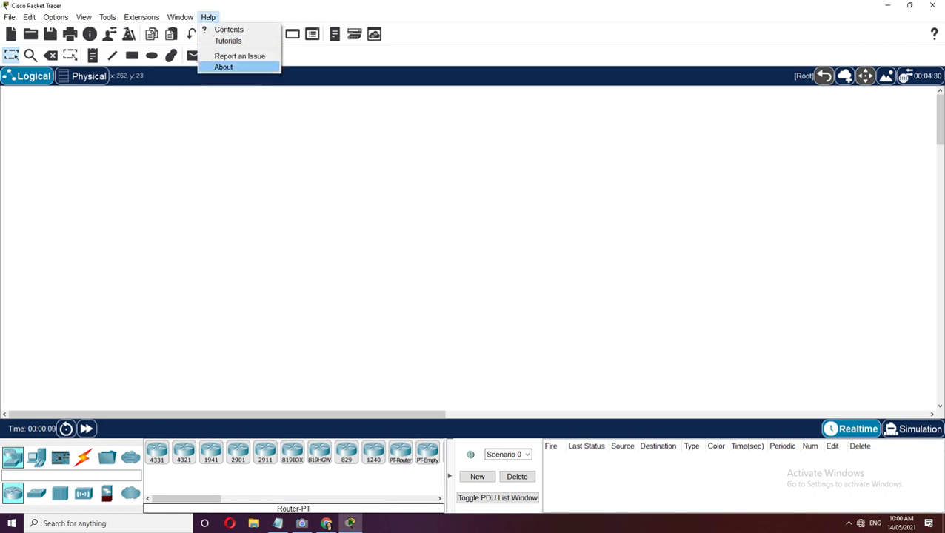
pyautogui.click(223, 67)
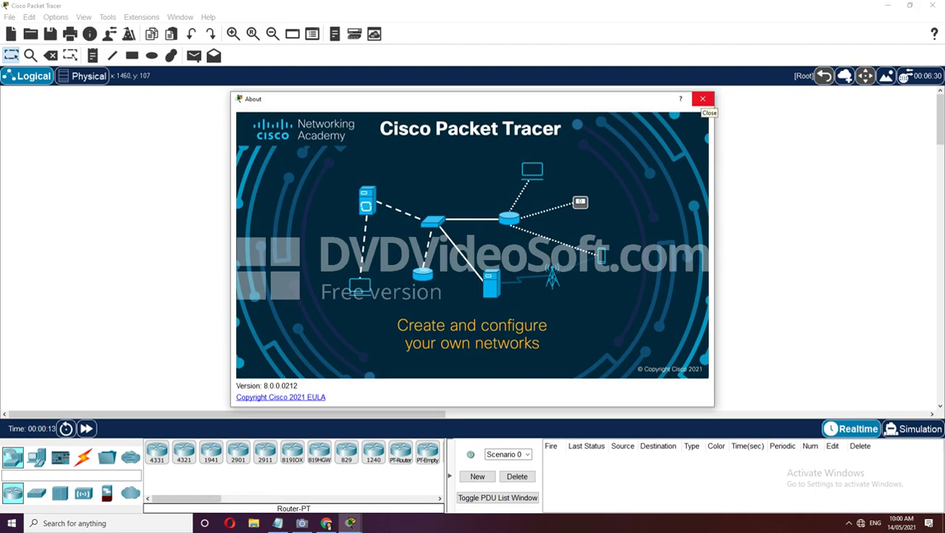
pyautogui.click(702, 99)
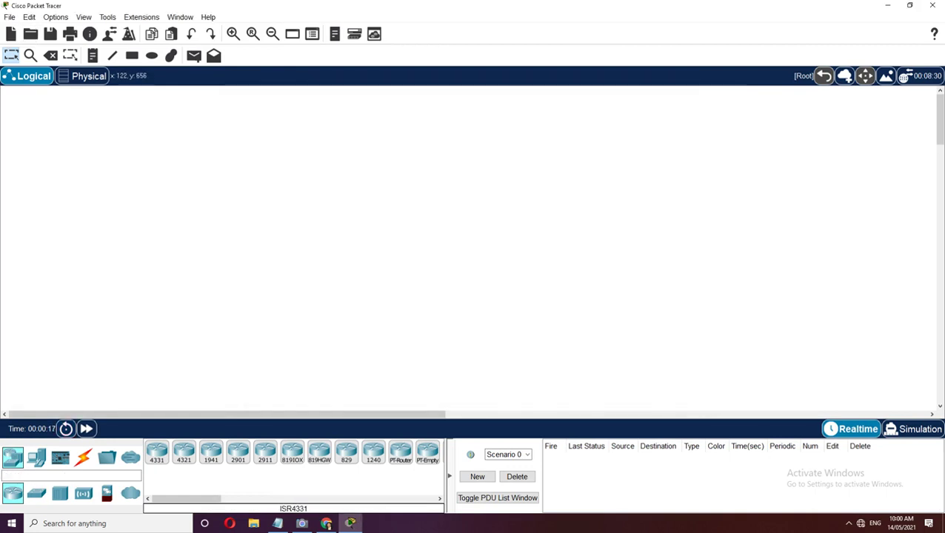
# Step: Place PC0, PC1, a network controller, PC2 and Server0 on the workspace
pyautogui.click(37, 457)
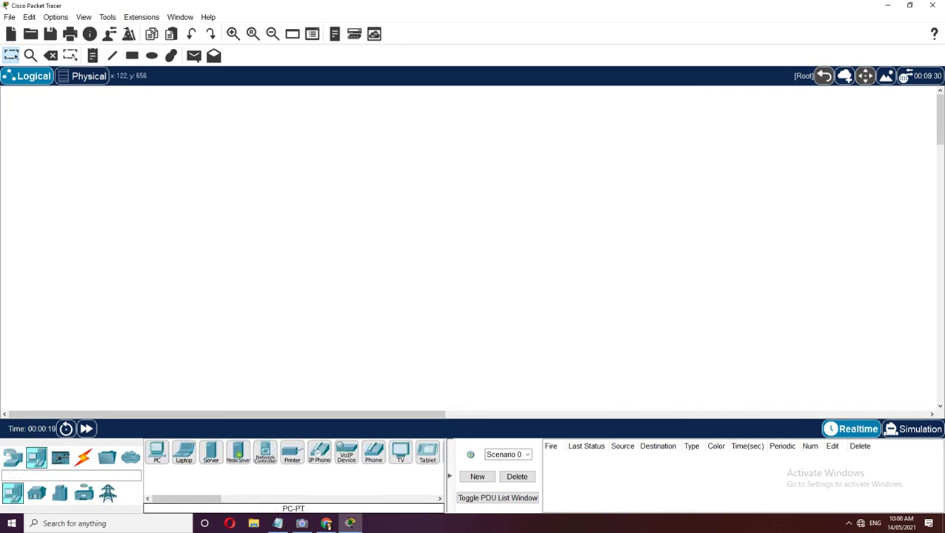
pyautogui.moveTo(156, 453); pyautogui.dragTo(183, 145)
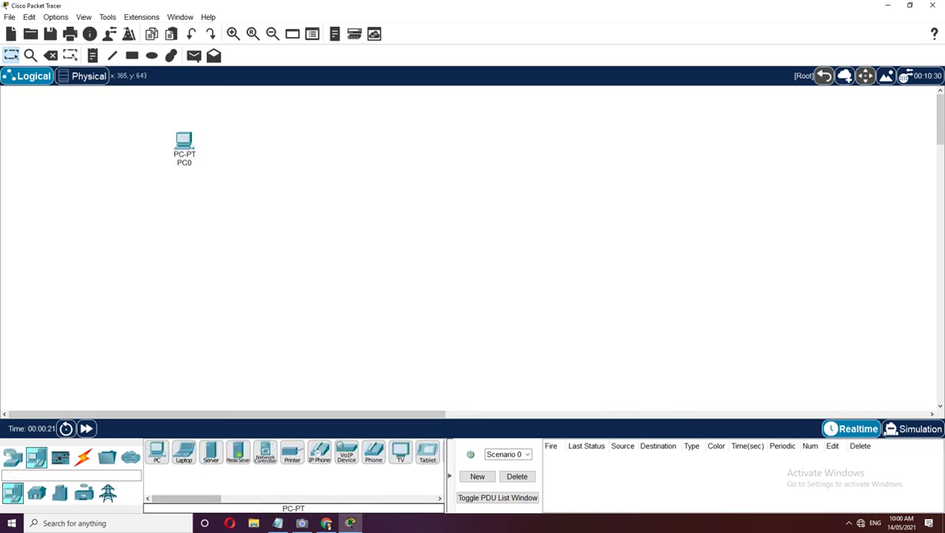
pyautogui.moveTo(157, 453); pyautogui.dragTo(88, 226)
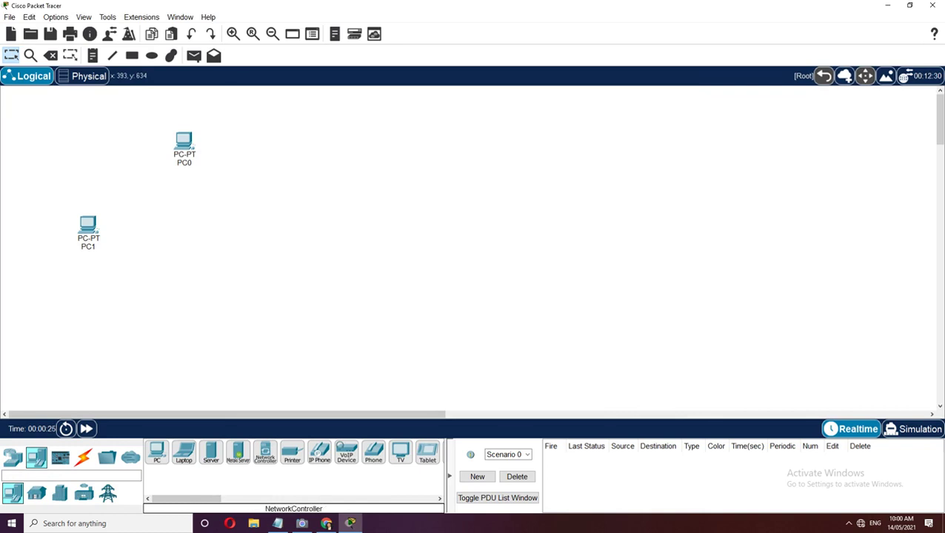
pyautogui.moveTo(265, 453); pyautogui.dragTo(183, 287)
pyautogui.moveTo(157, 453); pyautogui.dragTo(529, 297)
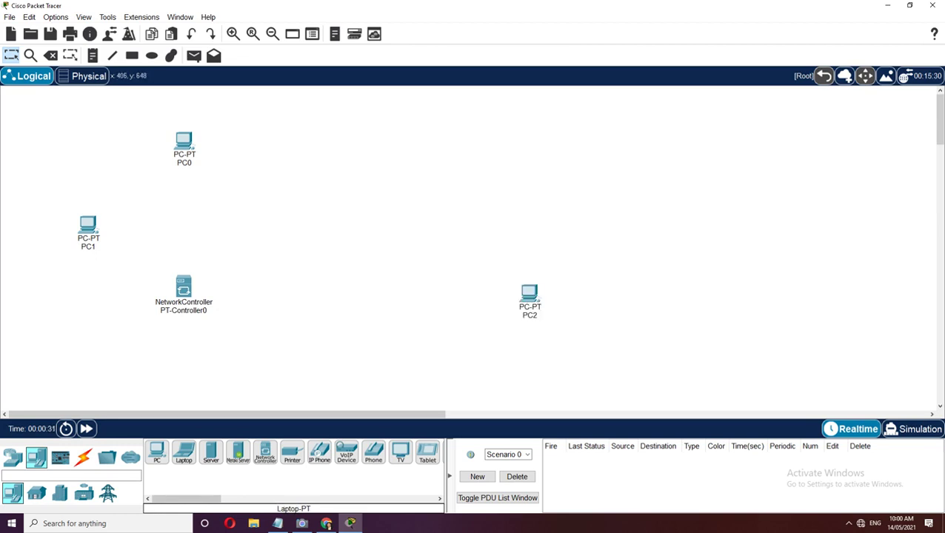
pyautogui.moveTo(211, 453); pyautogui.dragTo(519, 148)
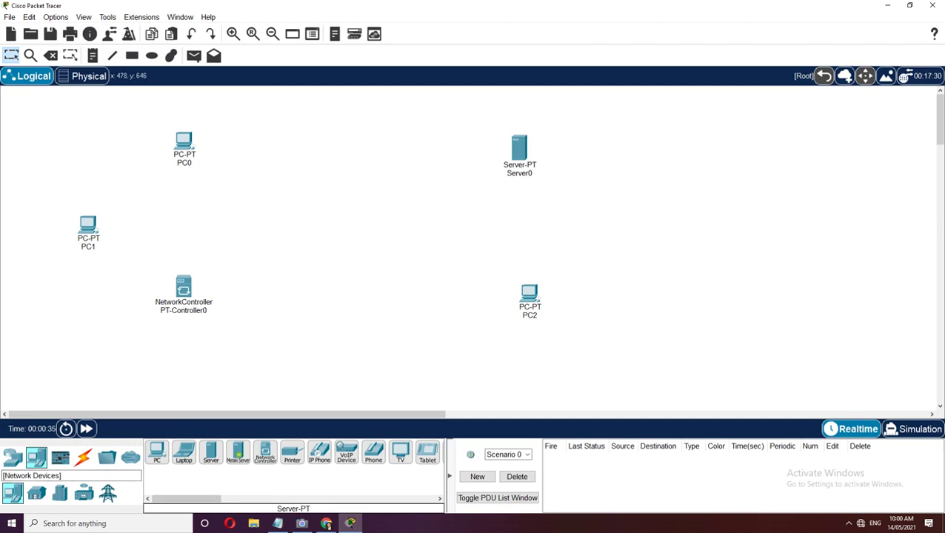
# Step: Add two ISR4331 routers in the centre and 2960 switches Switch0 left, Switch1 right
pyautogui.click(12, 457)
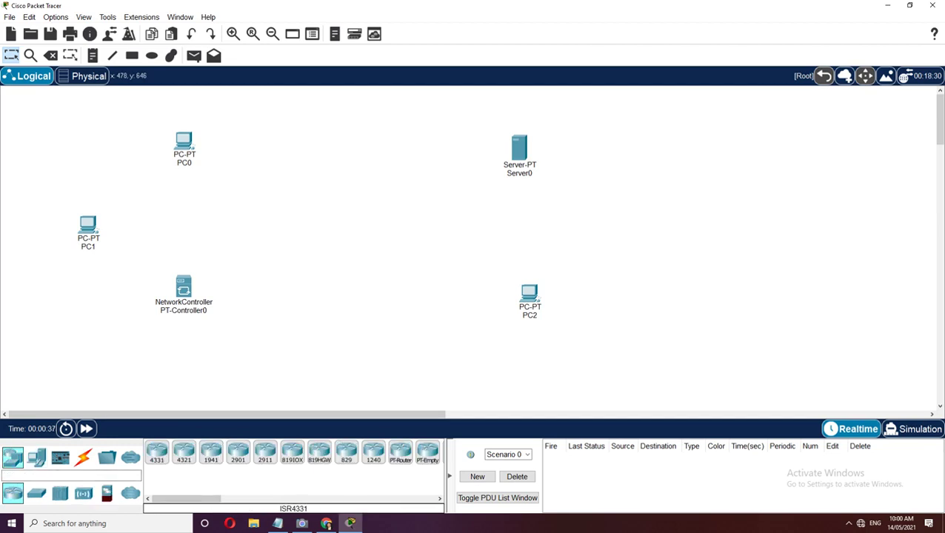
pyautogui.moveTo(156, 453); pyautogui.dragTo(288, 235)
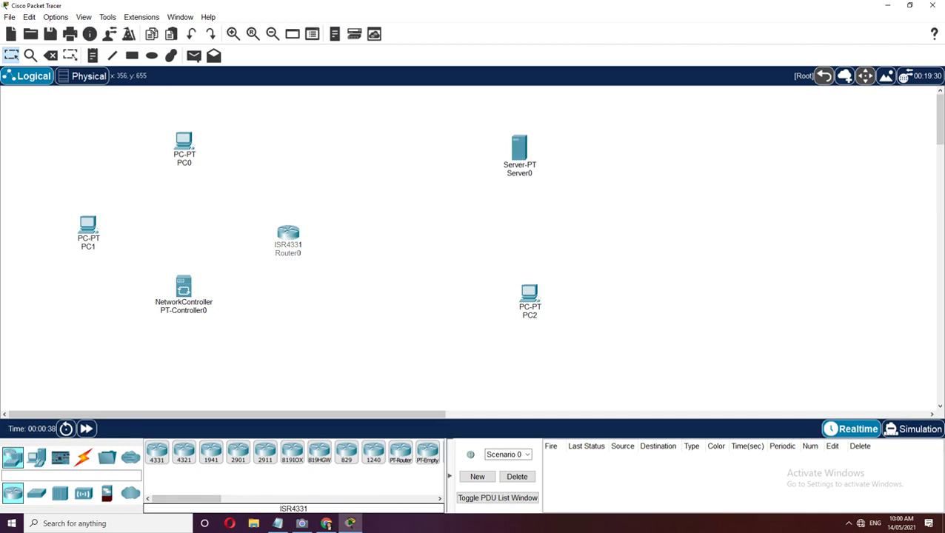
pyautogui.moveTo(156, 453); pyautogui.dragTo(388, 242)
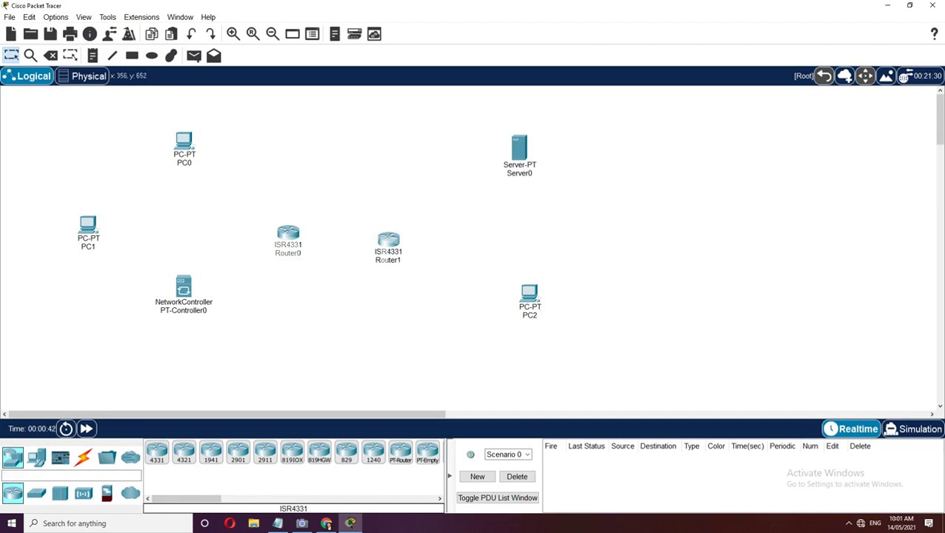
pyautogui.click(36, 493)
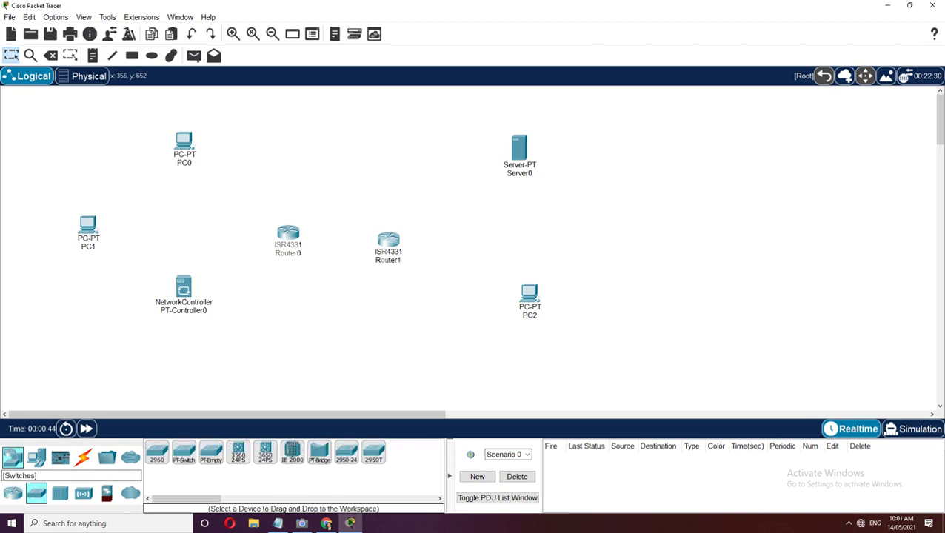
pyautogui.moveTo(157, 454); pyautogui.dragTo(181, 235)
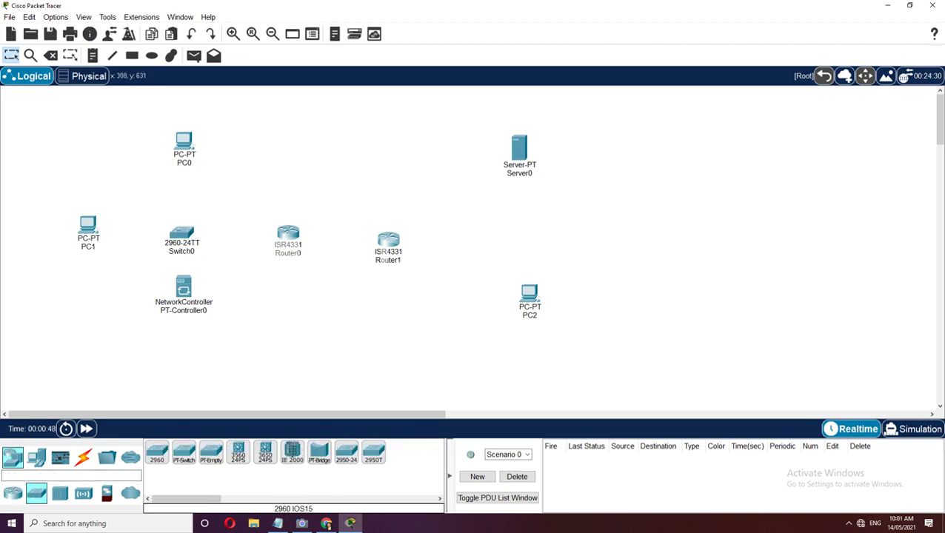
pyautogui.moveTo(156, 454); pyautogui.dragTo(474, 244)
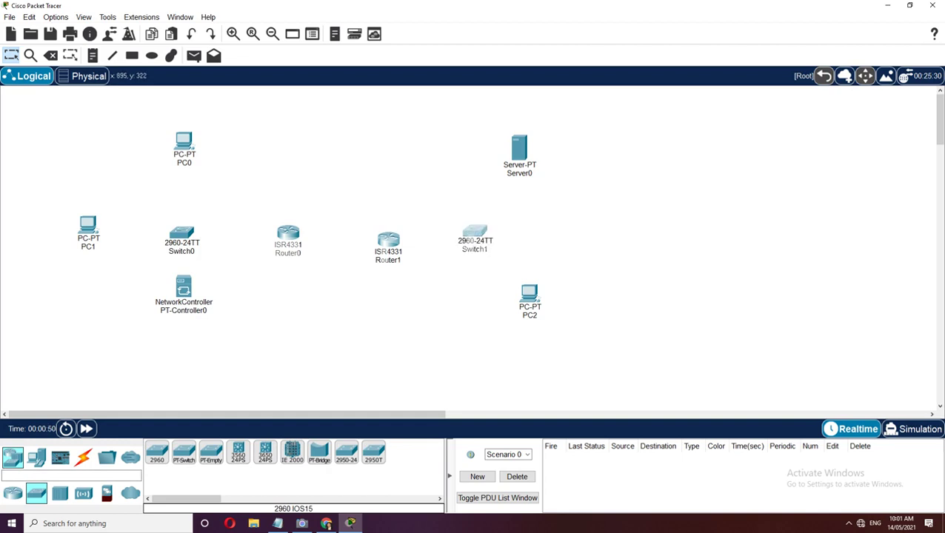
pyautogui.moveTo(388, 240); pyautogui.dragTo(389, 237)
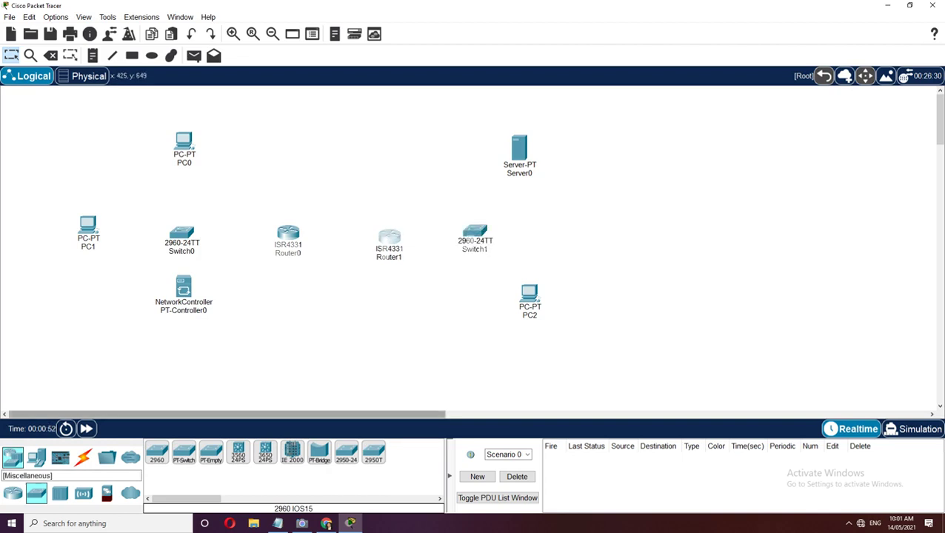
pyautogui.click(82, 457)
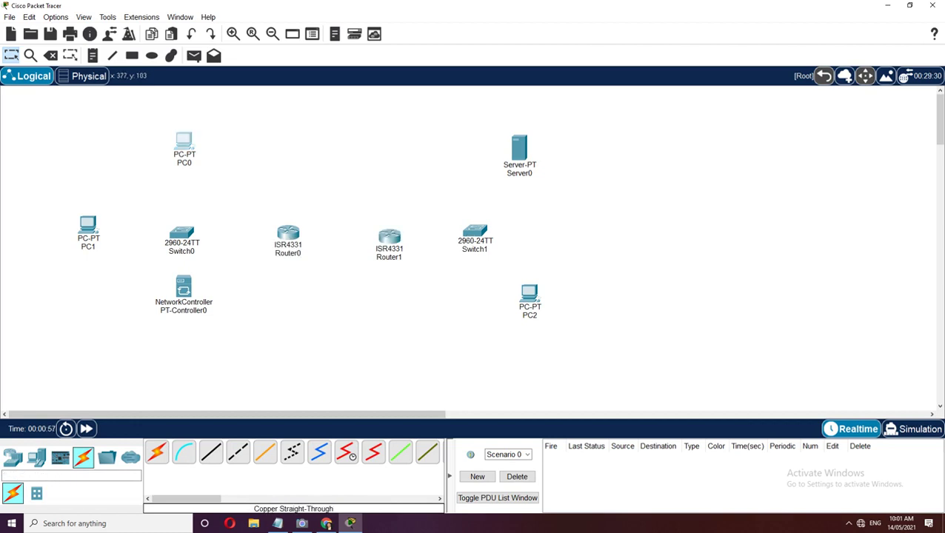
# Step: Cable PC0 and PC1 FastEthernet0 ports to Switch0 with straight-through copper
pyautogui.click(184, 144)
pyautogui.click(633, 89)
pyautogui.click(210, 452)
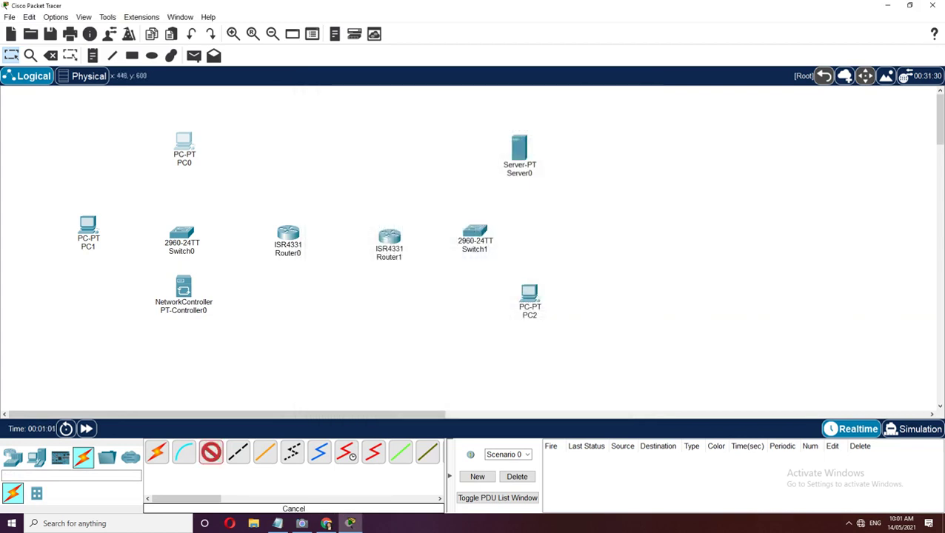
pyautogui.click(184, 160)
pyautogui.click(222, 205)
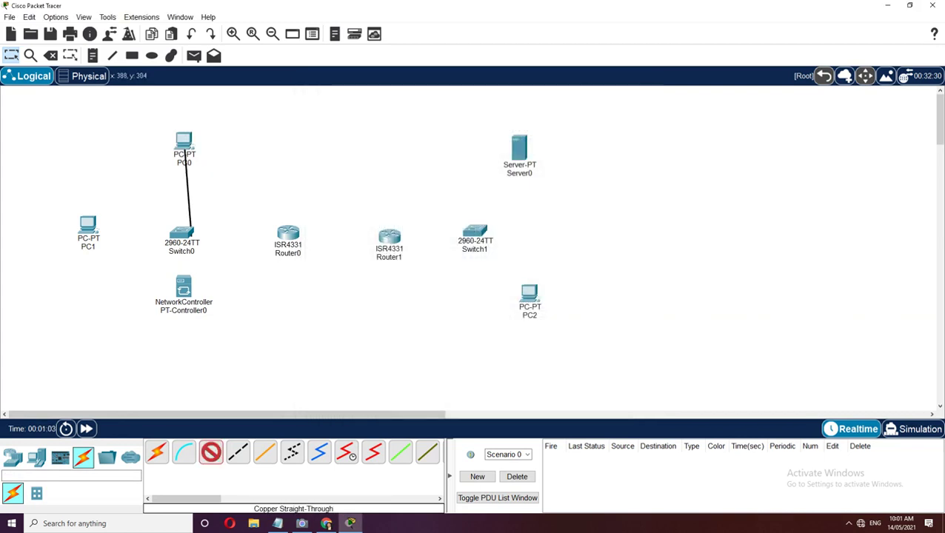
pyautogui.click(182, 232)
pyautogui.click(232, 19)
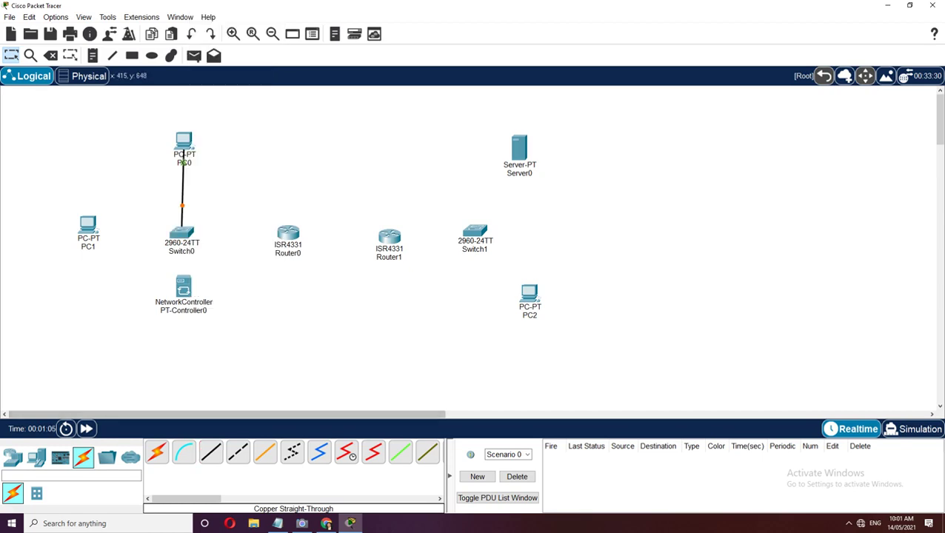
pyautogui.click(211, 452)
pyautogui.click(88, 228)
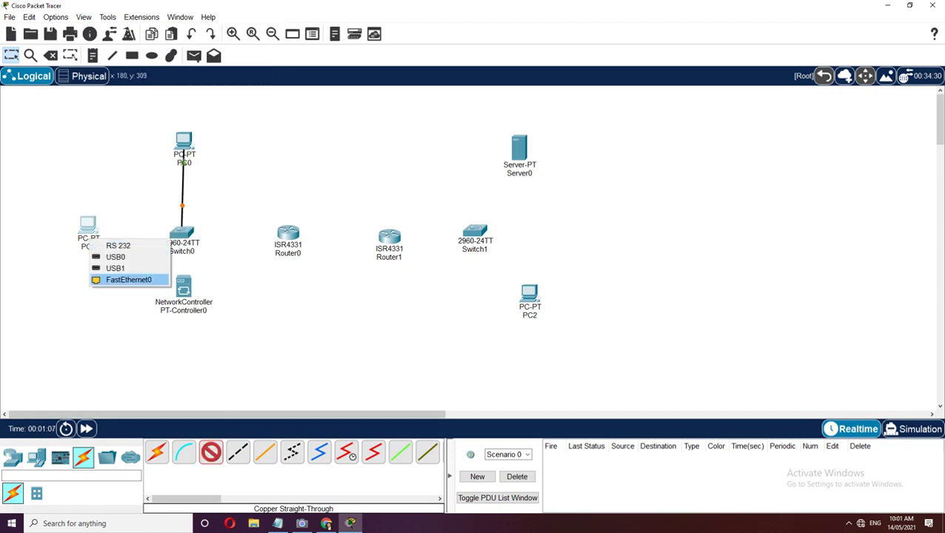
pyautogui.click(126, 279)
pyautogui.click(183, 233)
pyautogui.click(215, 249)
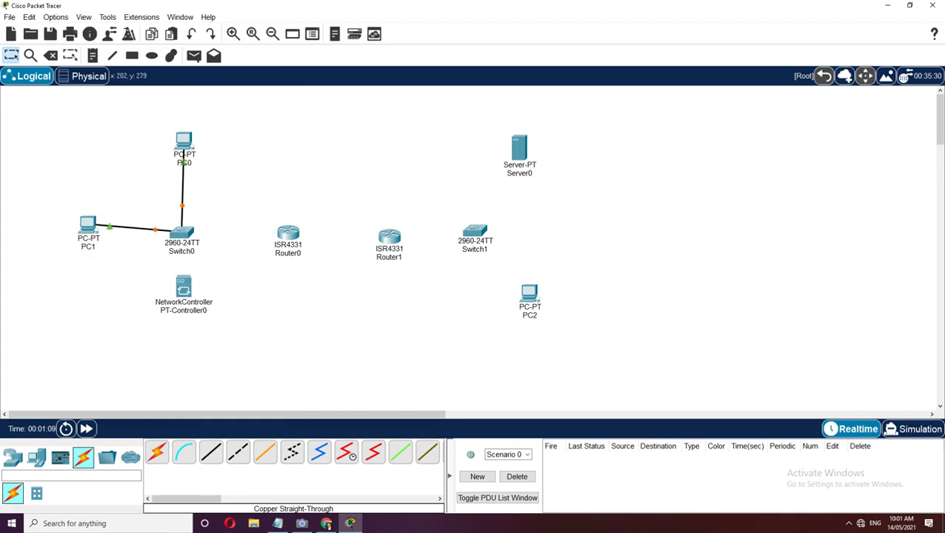
pyautogui.moveTo(88, 223); pyautogui.dragTo(77, 234)
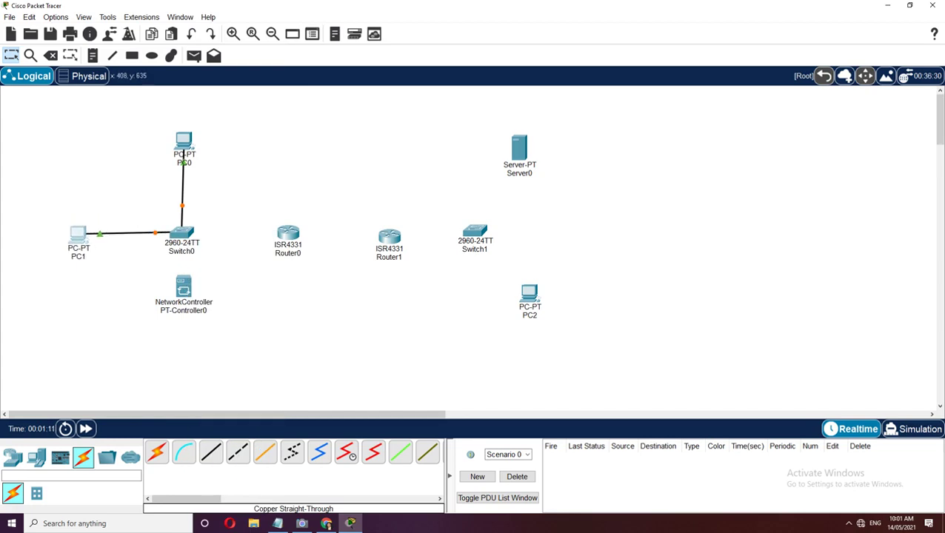
# Step: Connect the network controller's GigabitEthernet0 to Switch0 GigabitEthernet0/2 and move it lower
pyautogui.click(210, 452)
pyautogui.click(188, 291)
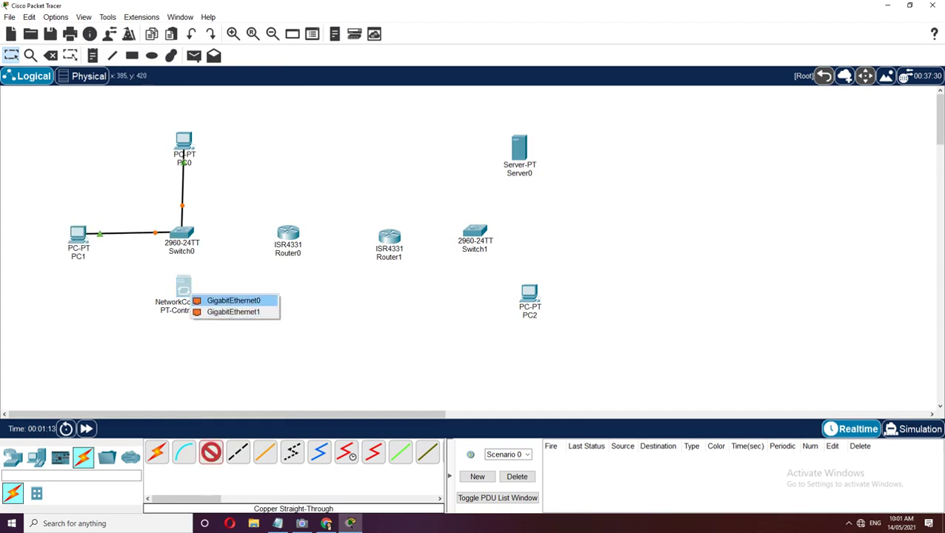
pyautogui.click(233, 300)
pyautogui.click(182, 234)
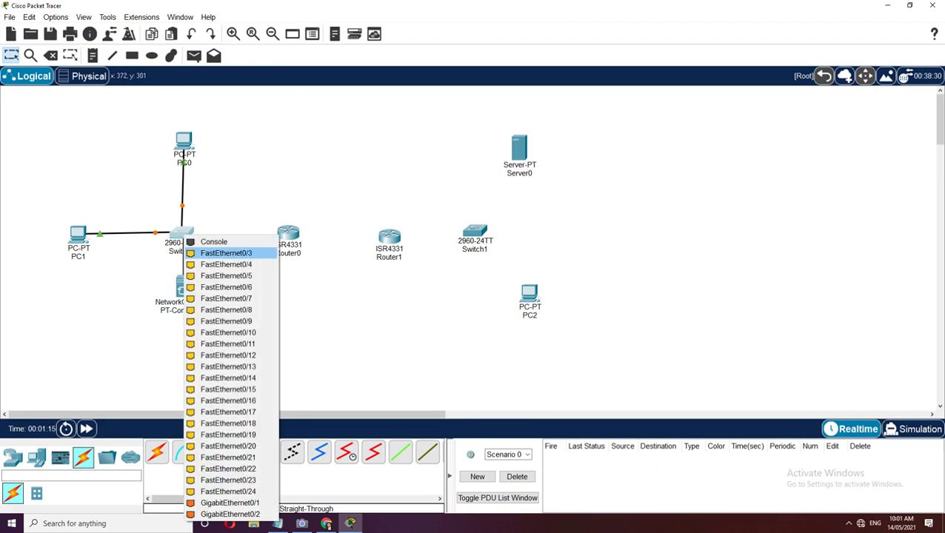
pyautogui.click(230, 514)
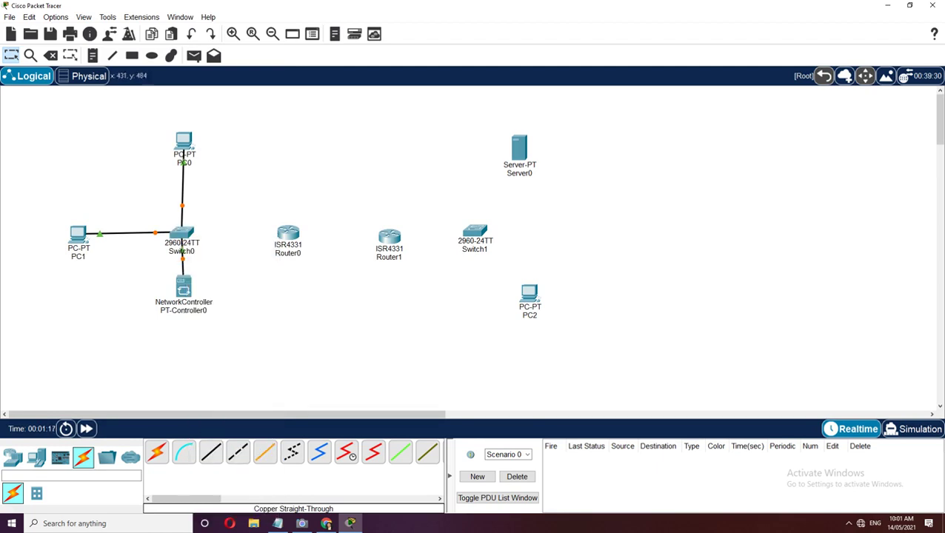
pyautogui.moveTo(181, 288); pyautogui.dragTo(181, 338)
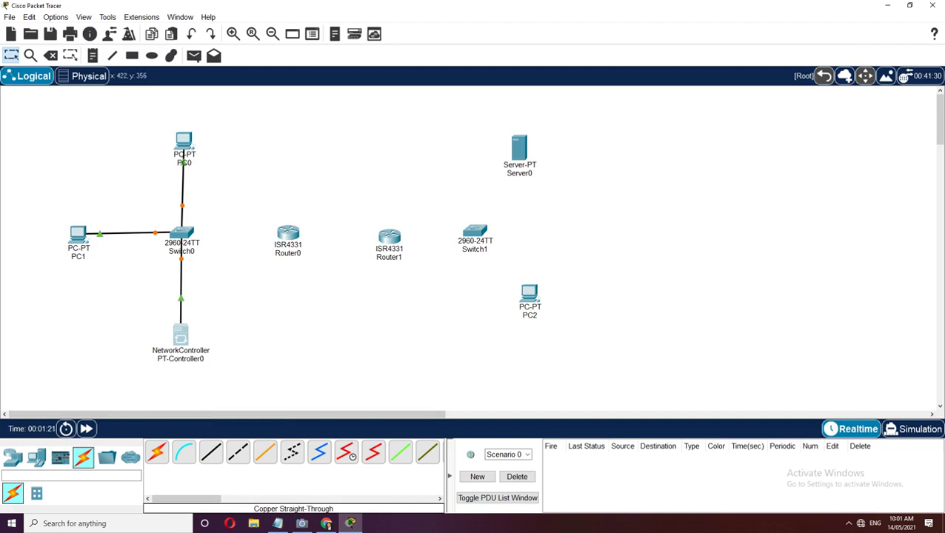
# Step: Link Switch0 to Router0 GigabitEthernet0/0/0, then move Switch1 under Server0 and PC2 below it
pyautogui.click(181, 234)
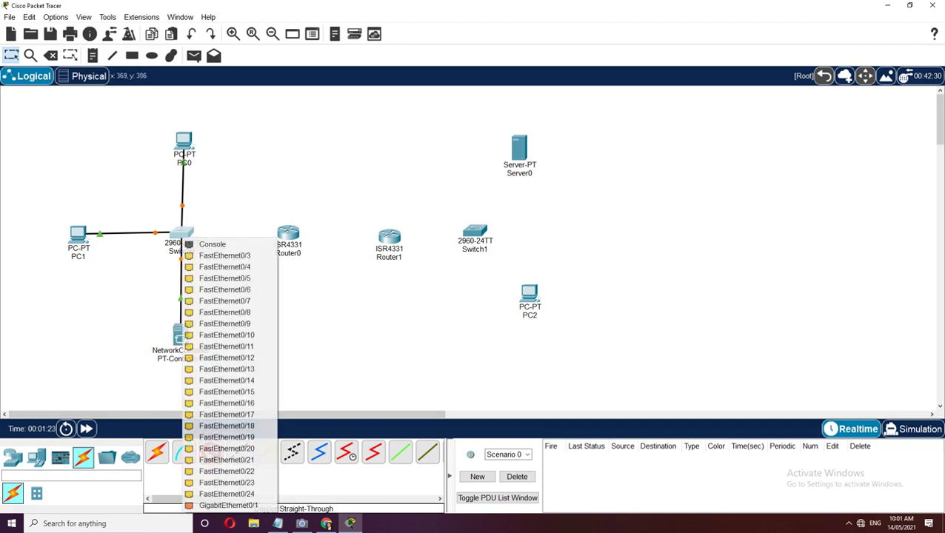
pyautogui.press('Escape')
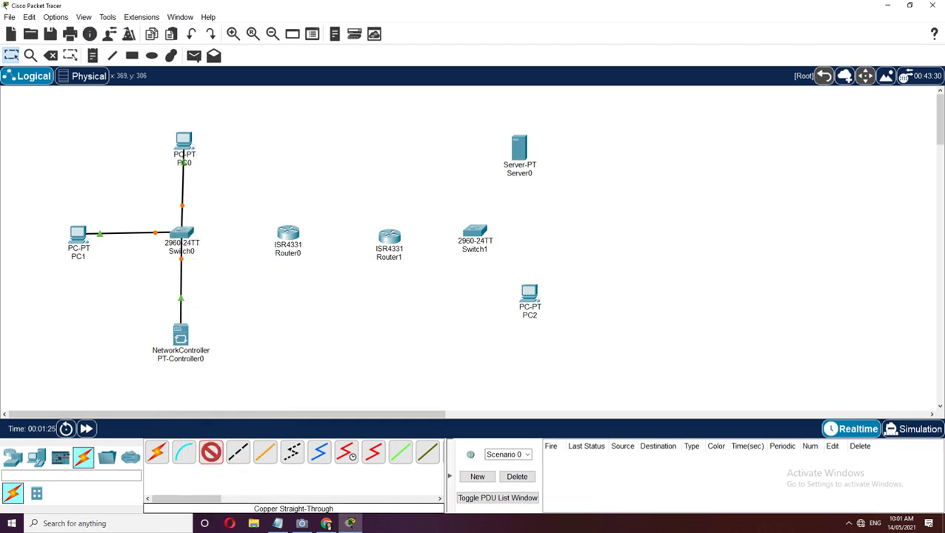
pyautogui.click(287, 234)
pyautogui.click(326, 274)
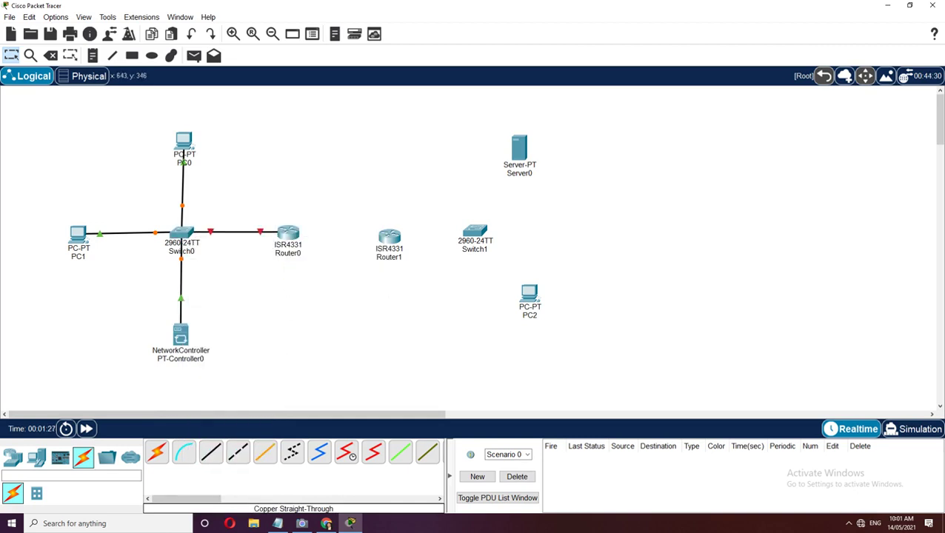
pyautogui.moveTo(288, 233); pyautogui.dragTo(297, 234)
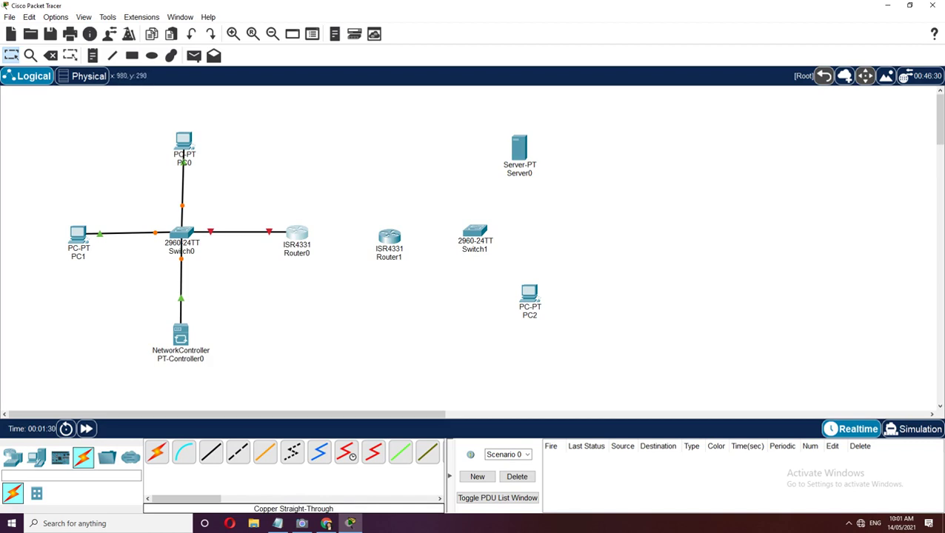
pyautogui.moveTo(474, 231); pyautogui.dragTo(519, 229)
pyautogui.moveTo(528, 293); pyautogui.dragTo(529, 323)
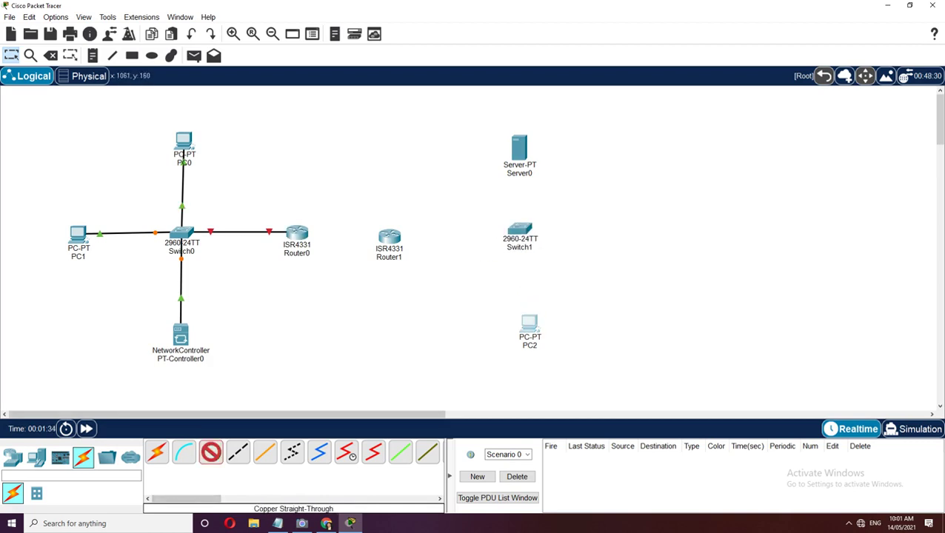
# Step: Cable Server0 and PC2 to Switch1 with straight-through copper, PC2 on FastEthernet0/1
pyautogui.click(519, 165)
pyautogui.click(552, 173)
pyautogui.click(520, 233)
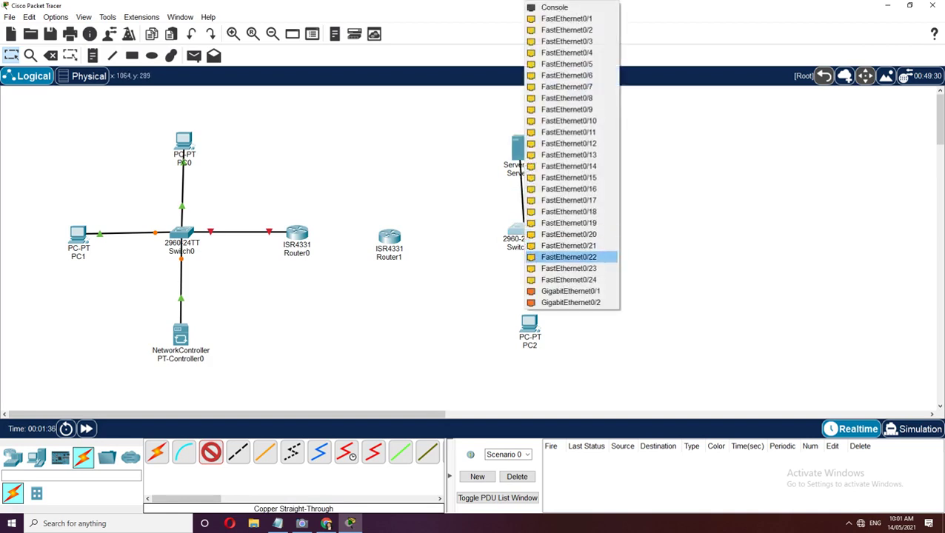
pyautogui.click(570, 302)
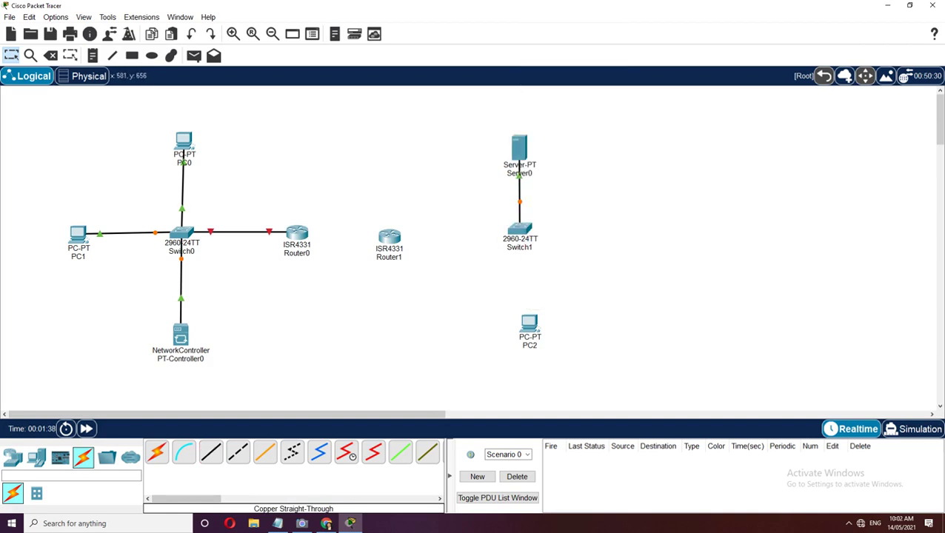
pyautogui.click(211, 452)
pyautogui.click(519, 231)
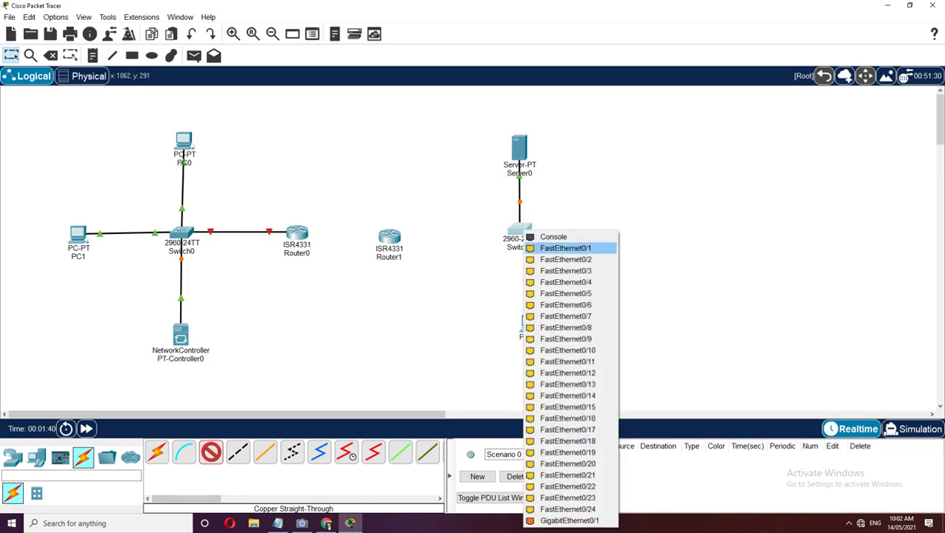
pyautogui.click(531, 298)
pyautogui.click(534, 324)
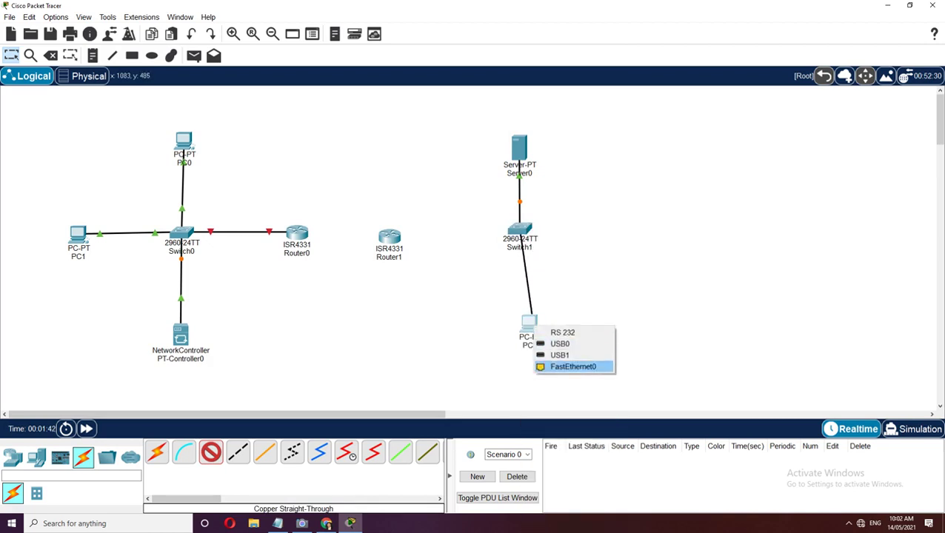
pyautogui.click(539, 367)
pyautogui.moveTo(529, 323); pyautogui.dragTo(521, 320)
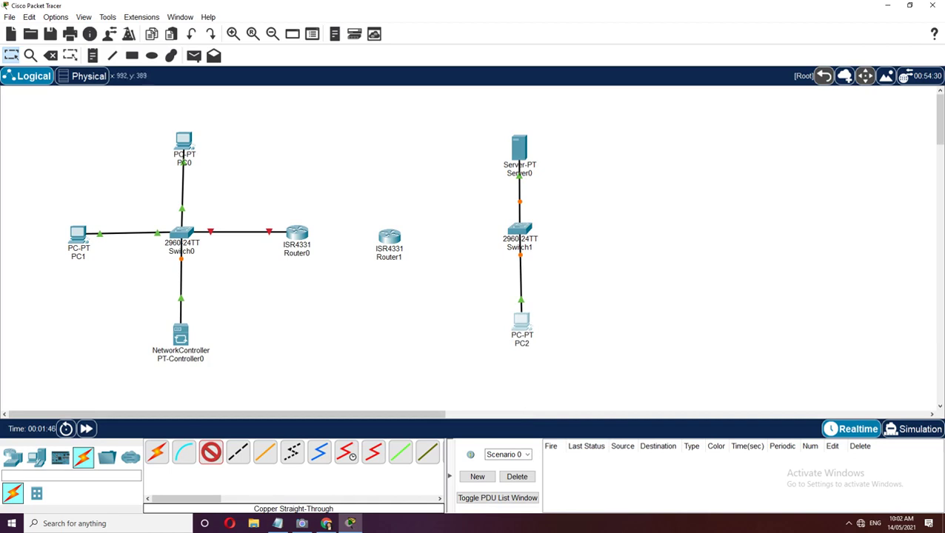
# Step: Connect Switch1 GigabitEthernet0/1 to Router1 GigabitEthernet0/0/0
pyautogui.click(521, 230)
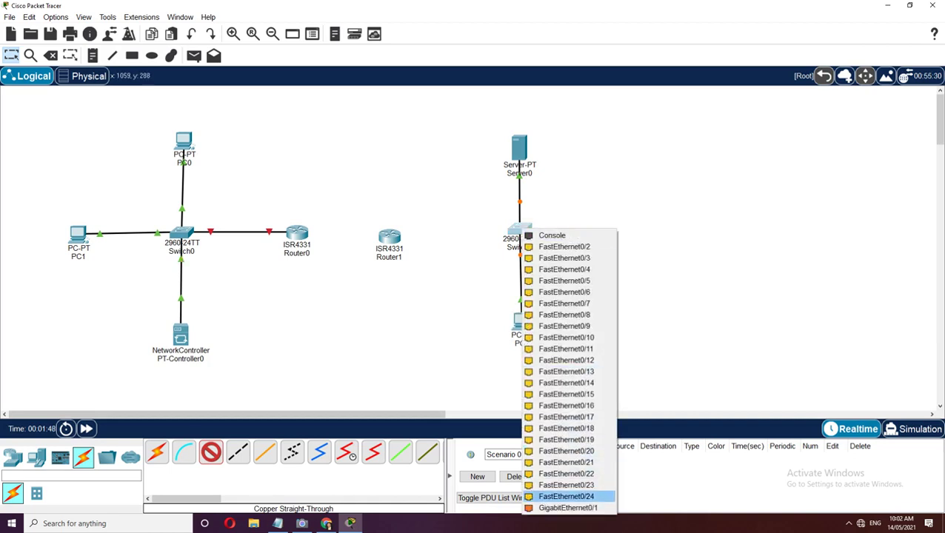
pyautogui.click(568, 508)
pyautogui.click(390, 240)
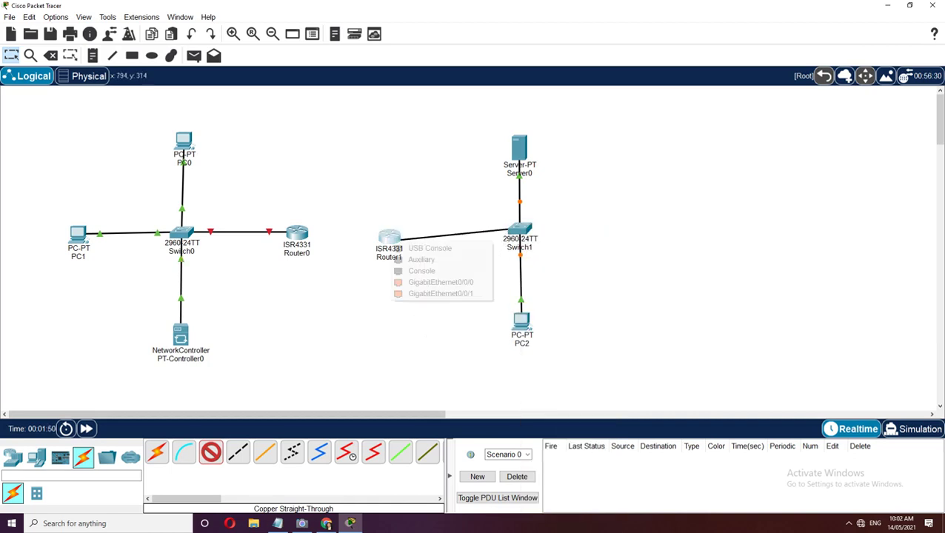
pyautogui.click(441, 282)
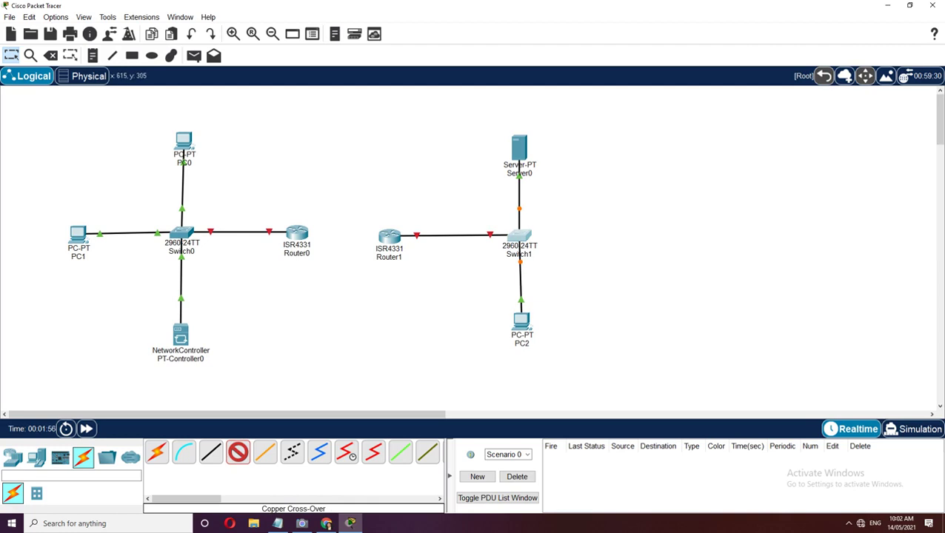
# Step: Run a cross-over cable between Router0 and Router1 GigabitEthernet0/0/1 ports and align Router1
pyautogui.click(297, 235)
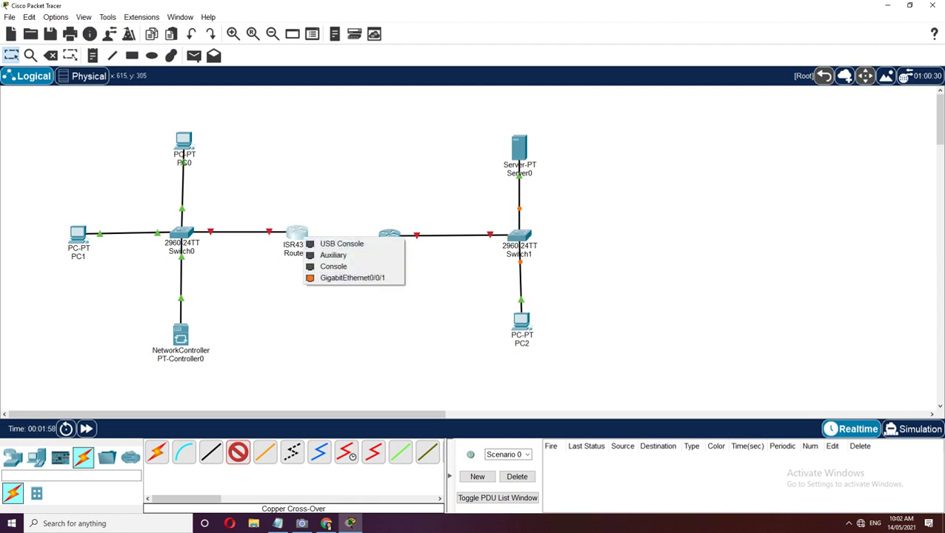
pyautogui.click(352, 278)
pyautogui.click(385, 235)
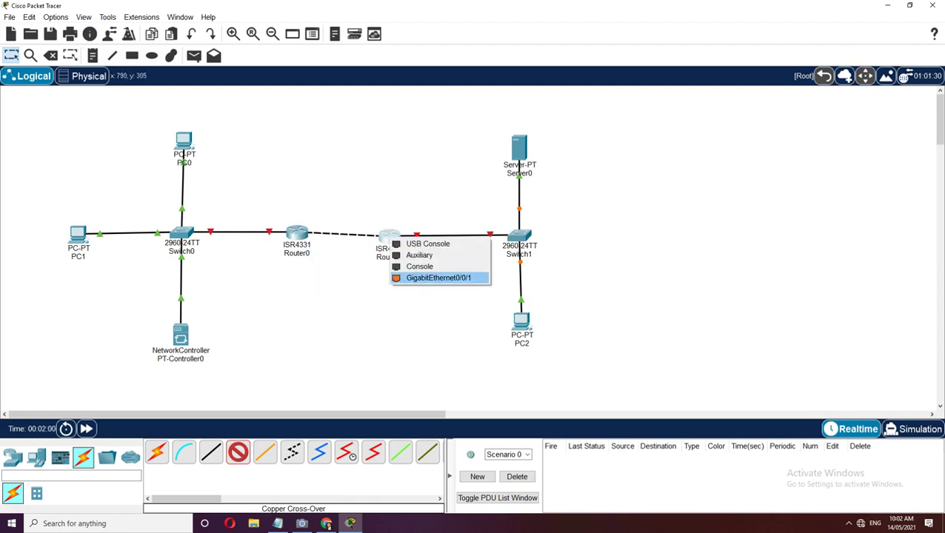
pyautogui.click(438, 278)
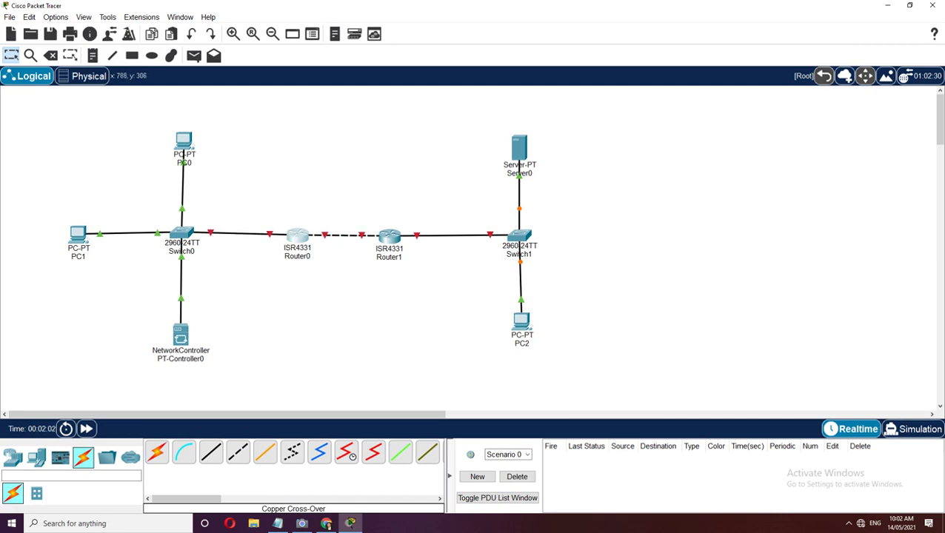
pyautogui.moveTo(389, 237); pyautogui.dragTo(391, 236)
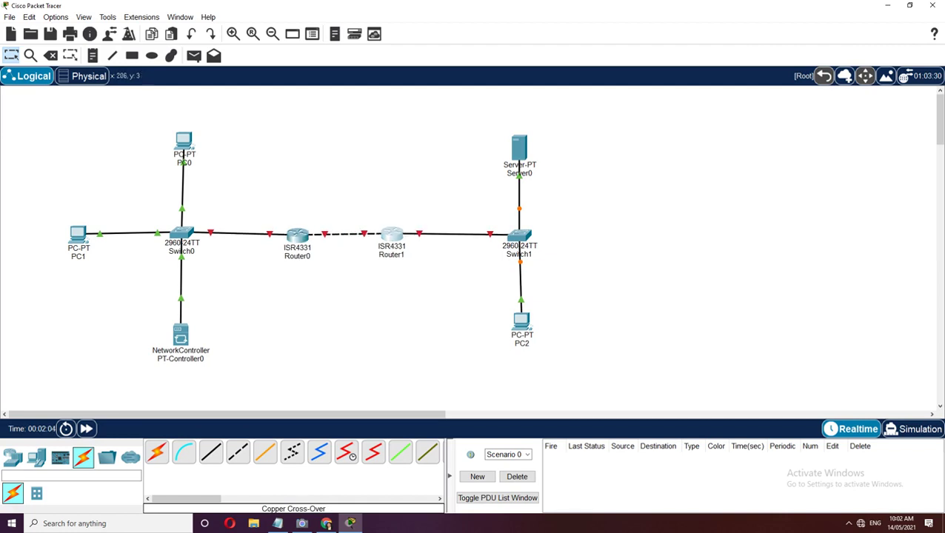
# Step: Add notes 10.10.10.0/30 between the routers, 192.168.10.0/24 by Switch0, 172.16.10.0/24 by Switch1
pyautogui.press('n')
pyautogui.click(318, 207)
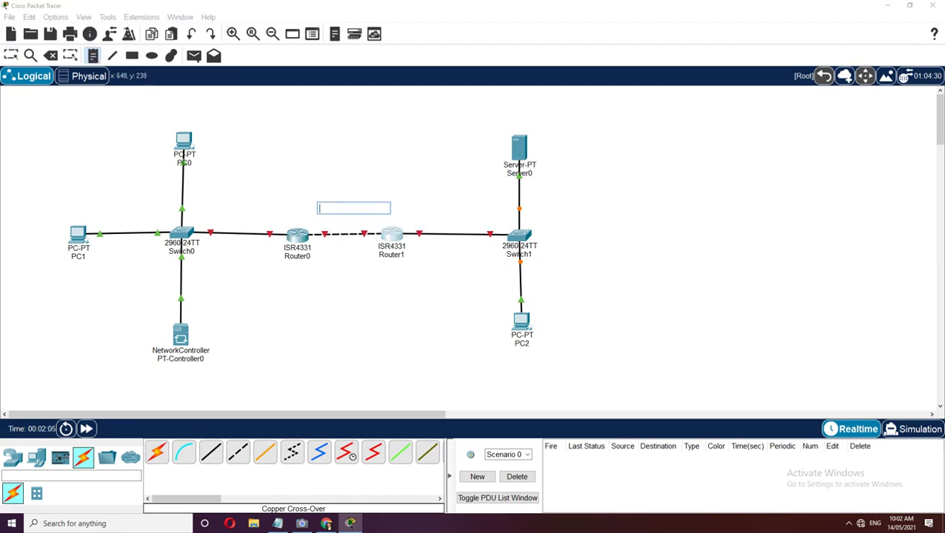
pyautogui.write('10.10.10')
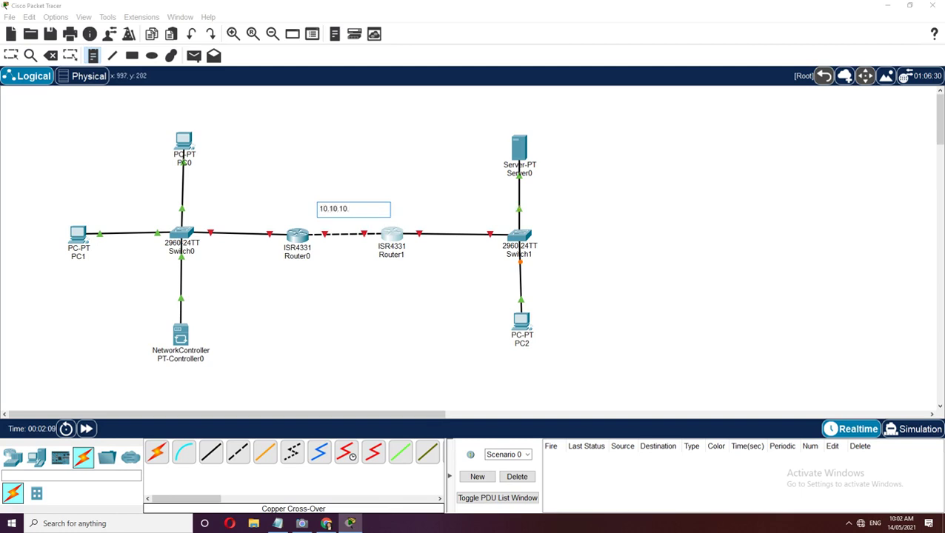
pyautogui.write('.0/30')
pyautogui.click(210, 210)
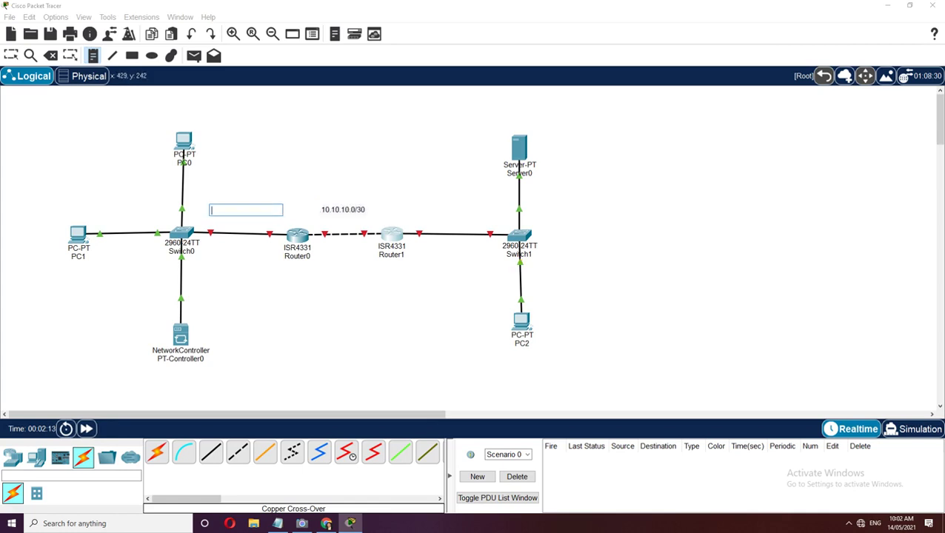
pyautogui.write('192.168.10')
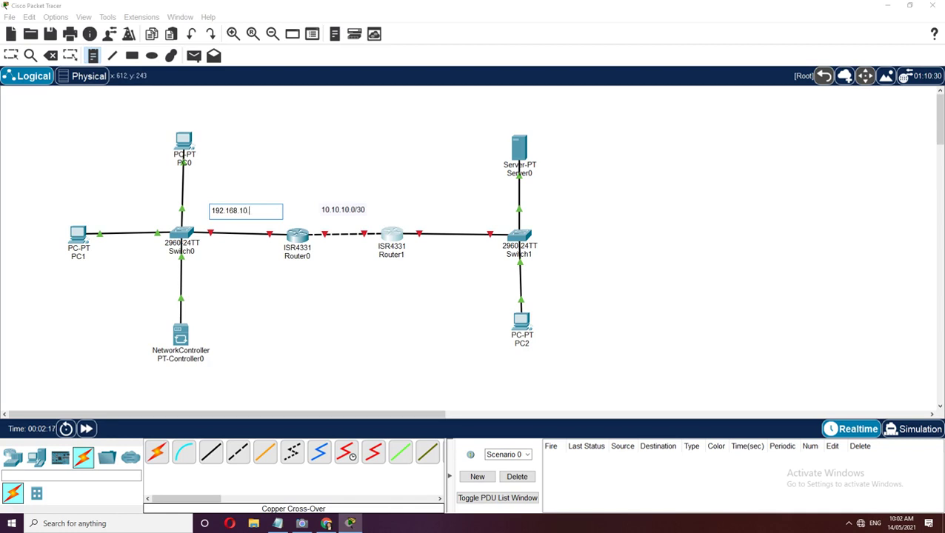
pyautogui.write('.0/24')
pyautogui.click(431, 210)
pyautogui.write('172')
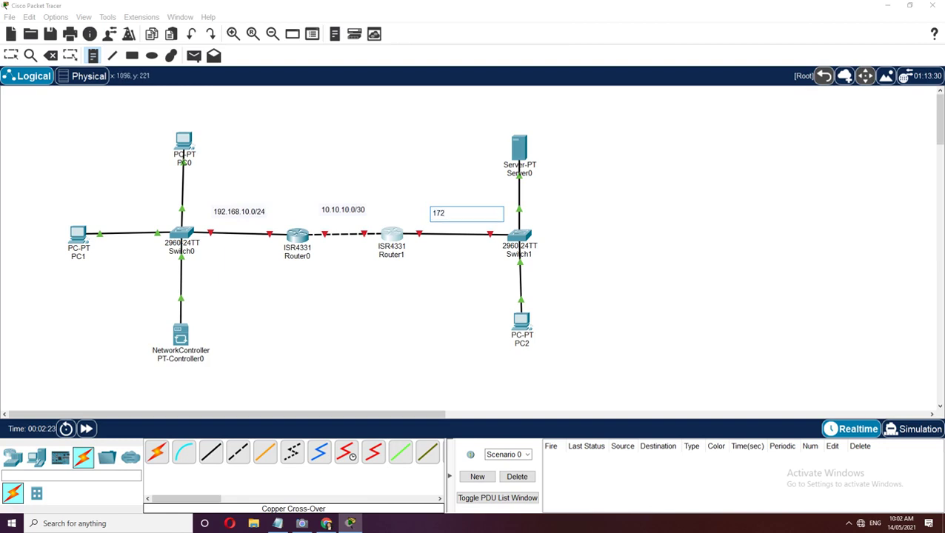
pyautogui.write('.16.10.0/24')
pyautogui.click(201, 158)
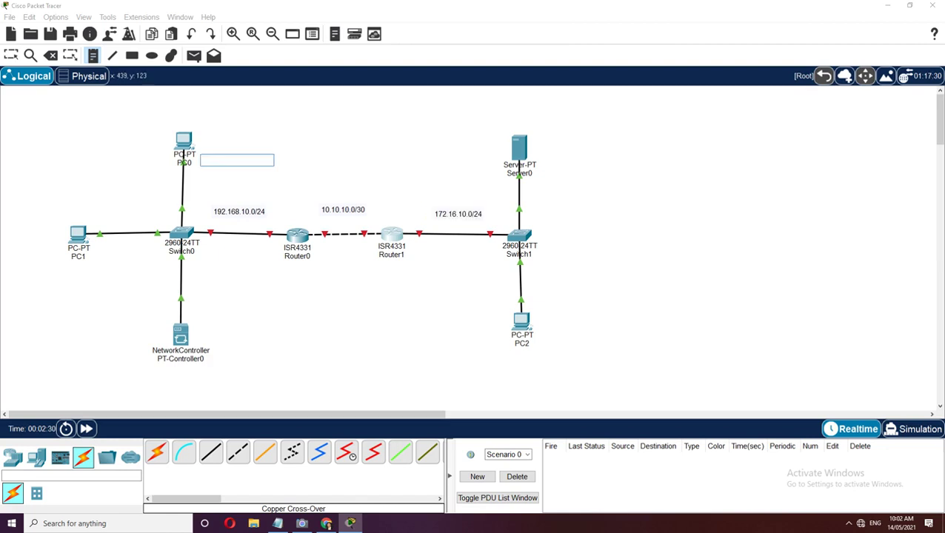
# Step: Add host address notes beside PC0, PC1, the network controller, Server0 and Switch1 (e.g. .1, .253)
pyautogui.write('.1')
pyautogui.click(84, 221)
pyautogui.write('2')
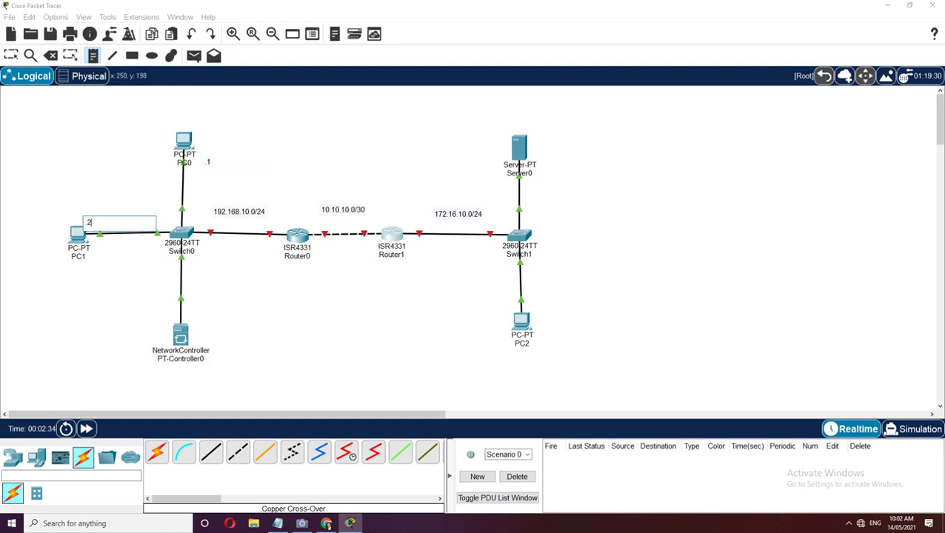
pyautogui.click(196, 339)
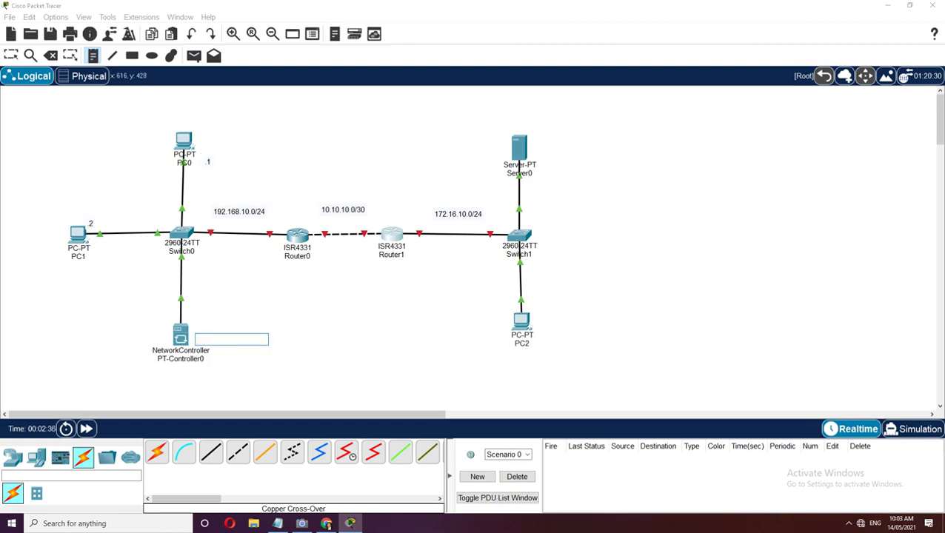
pyautogui.write('250')
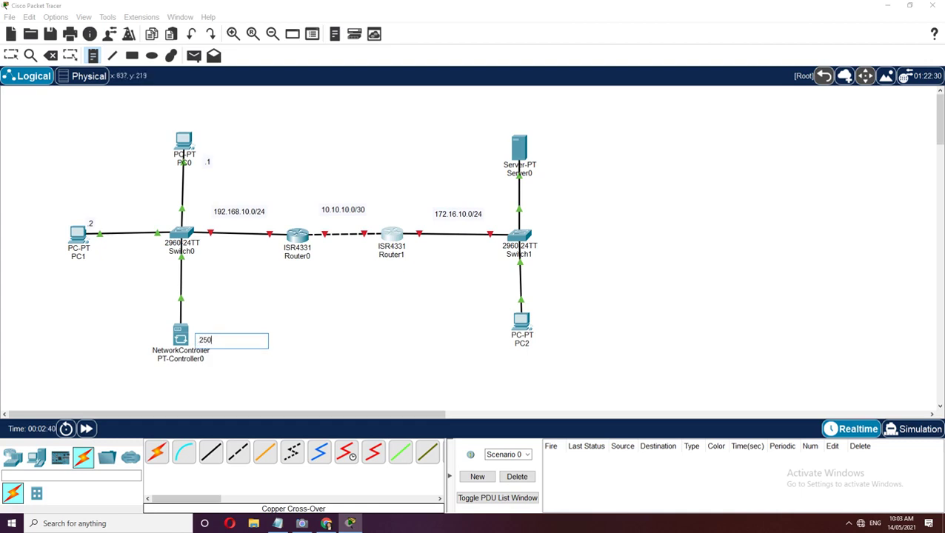
pyautogui.click(548, 157)
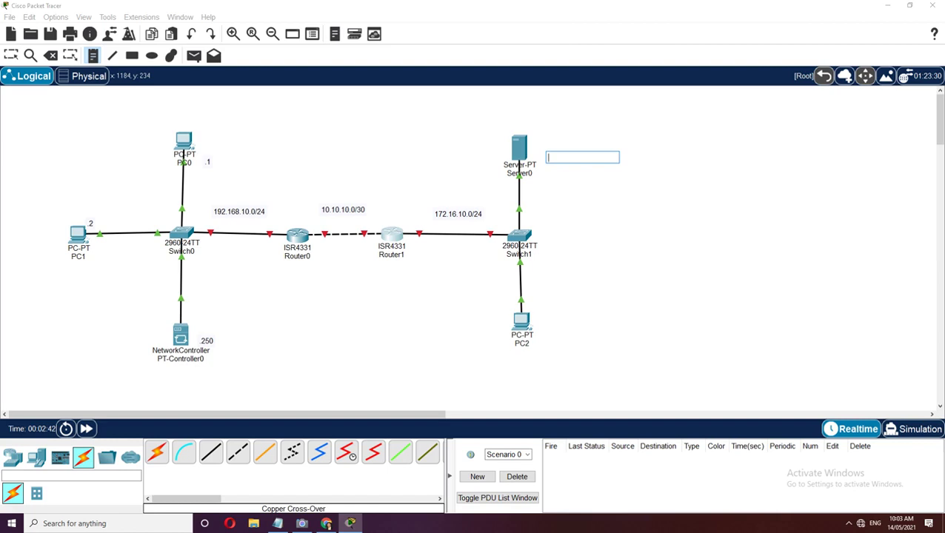
pyautogui.write('0')
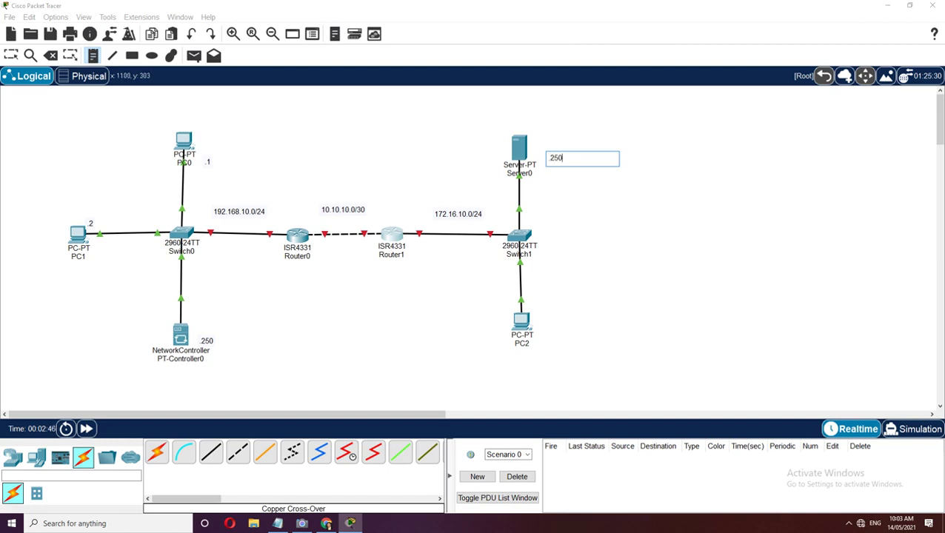
pyautogui.click(540, 238)
pyautogui.write('.253')
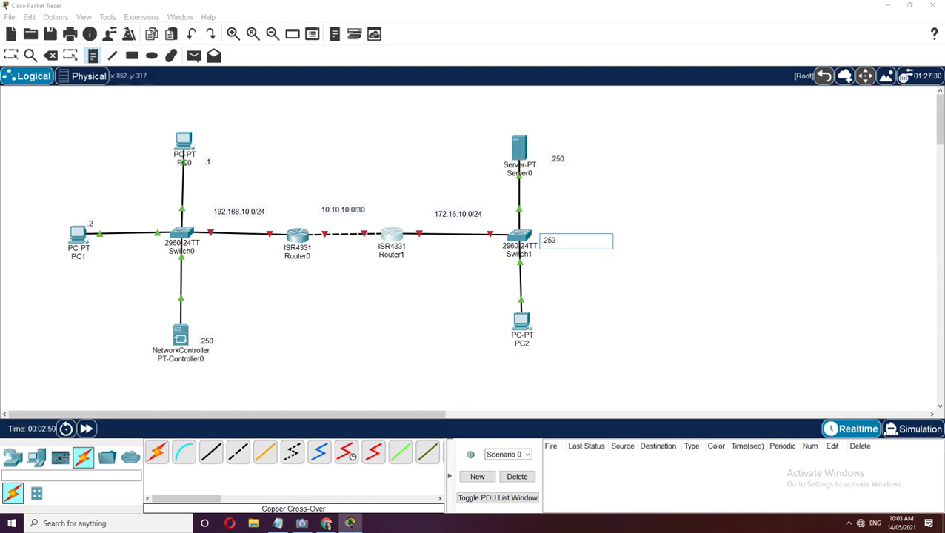
# Step: Add .254 notes on the router links, .253 below Switch0, and .1/.2 on the Router0–Router1 link
pyautogui.click(398, 225)
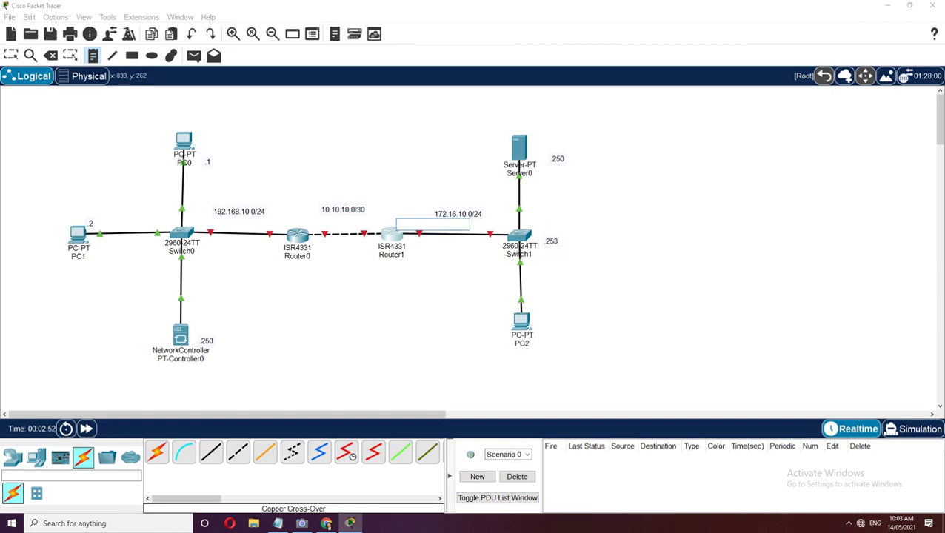
pyautogui.write('254')
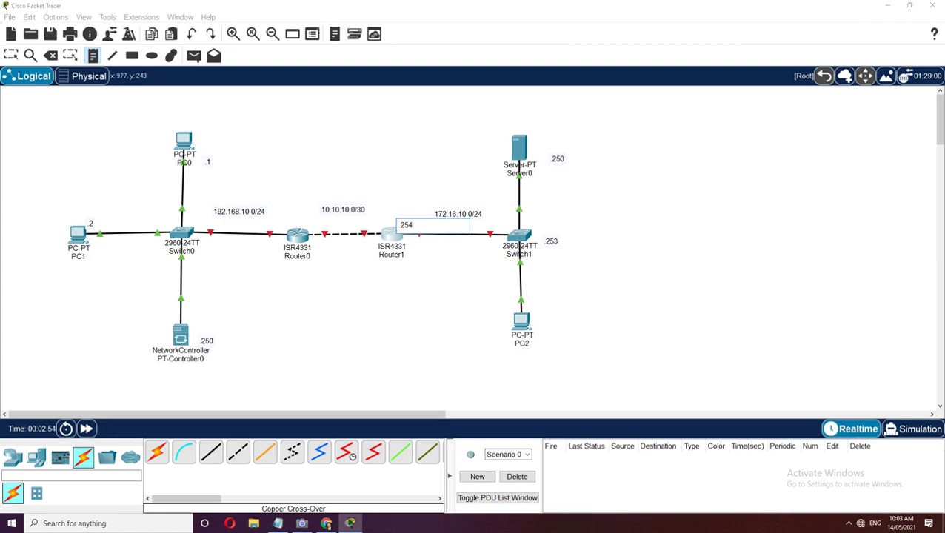
pyautogui.click(273, 229)
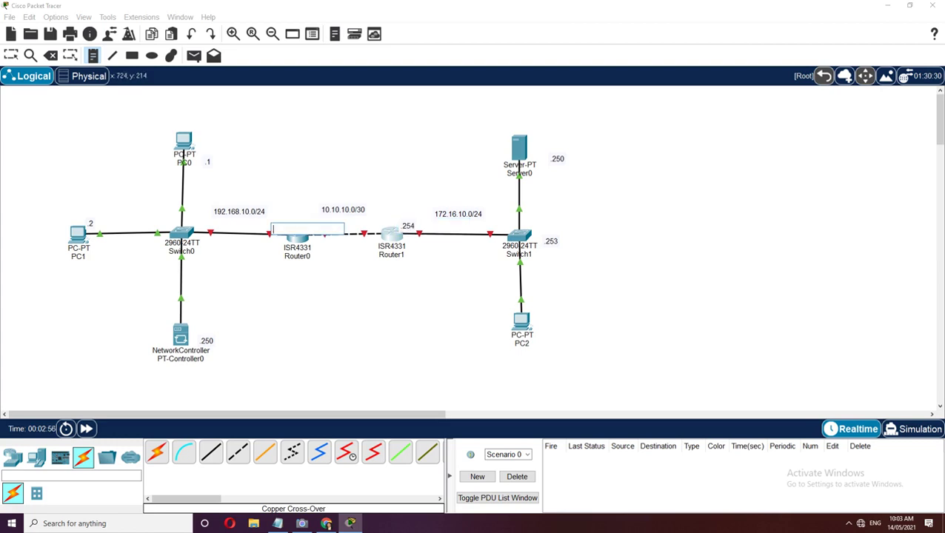
pyautogui.write('254')
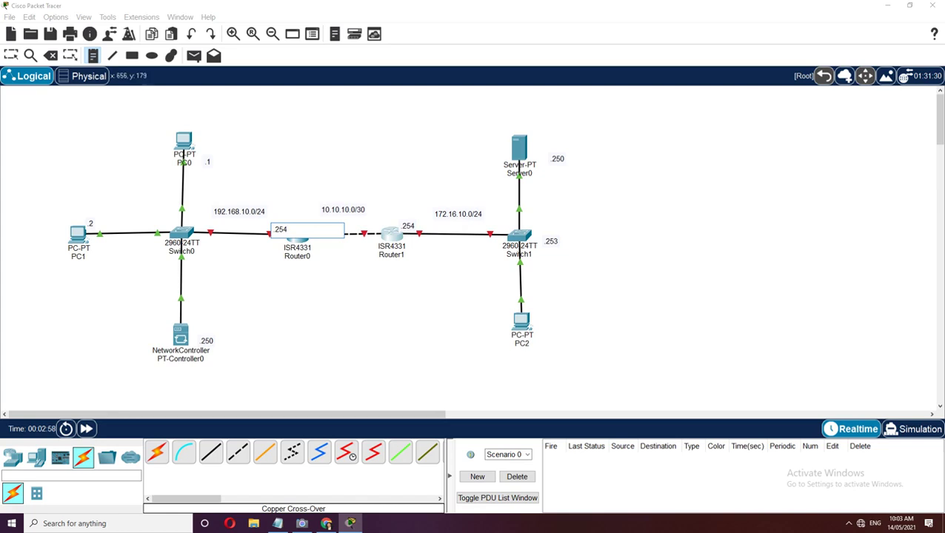
pyautogui.click(190, 265)
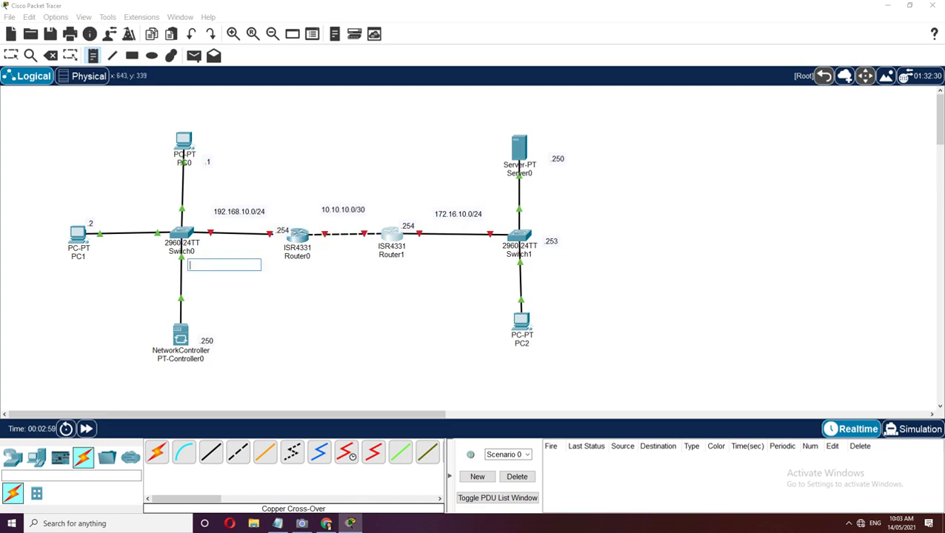
pyautogui.write('.253')
pyautogui.click(321, 252)
pyautogui.write('.1')
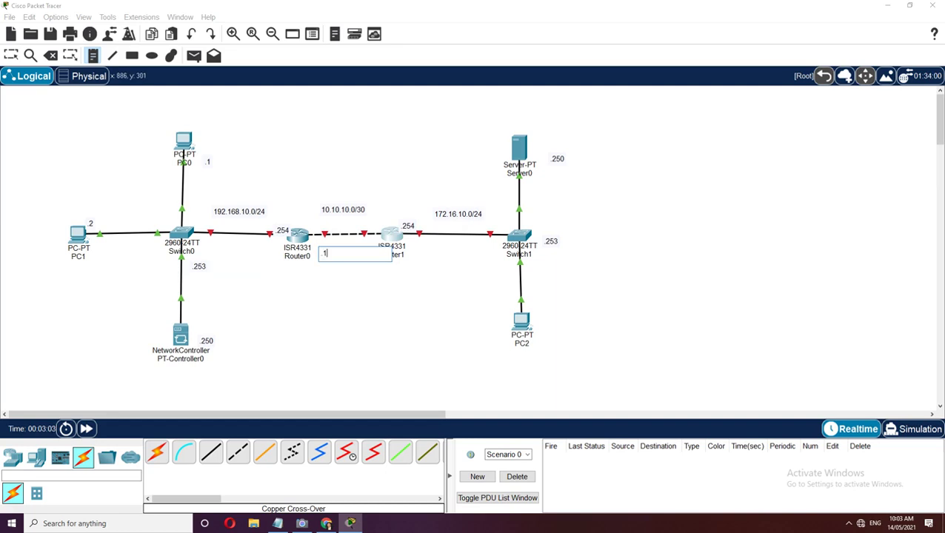
pyautogui.click(356, 320)
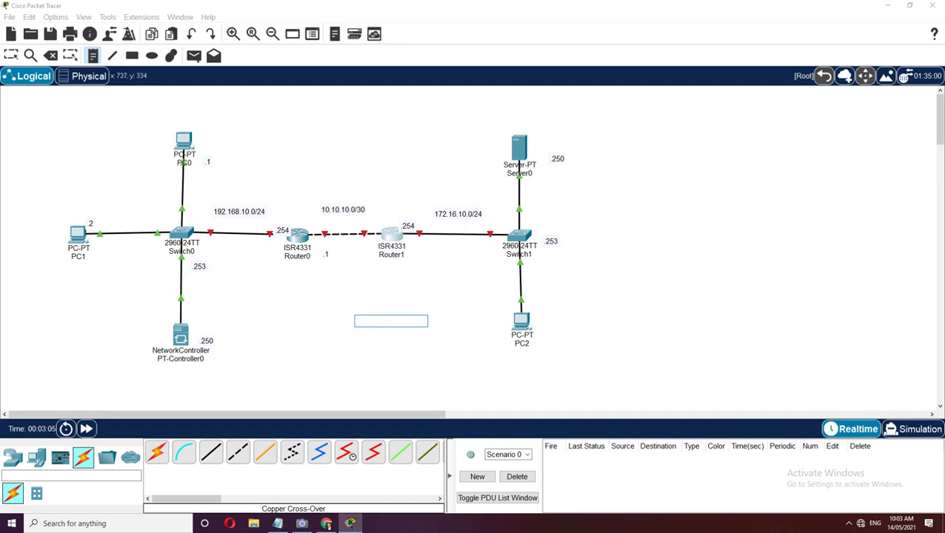
pyautogui.click(367, 257)
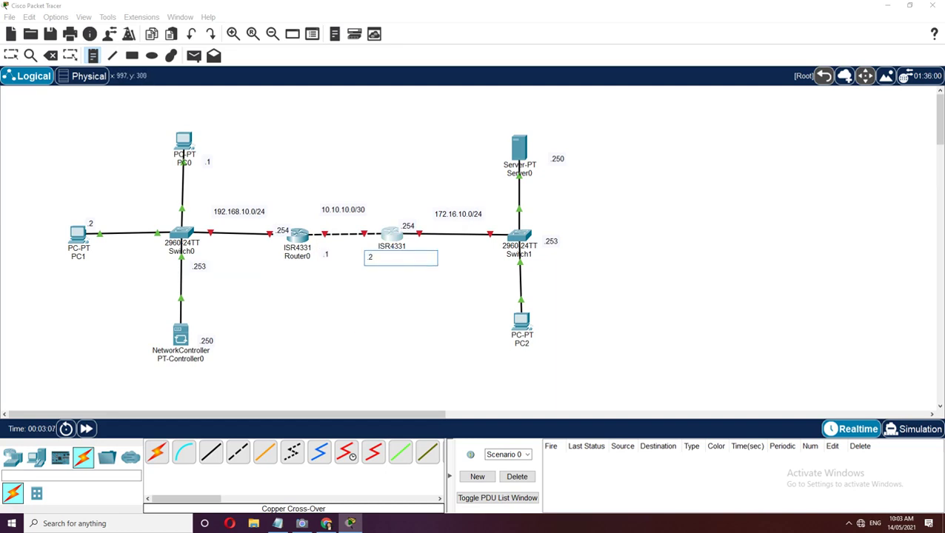
pyautogui.click(417, 148)
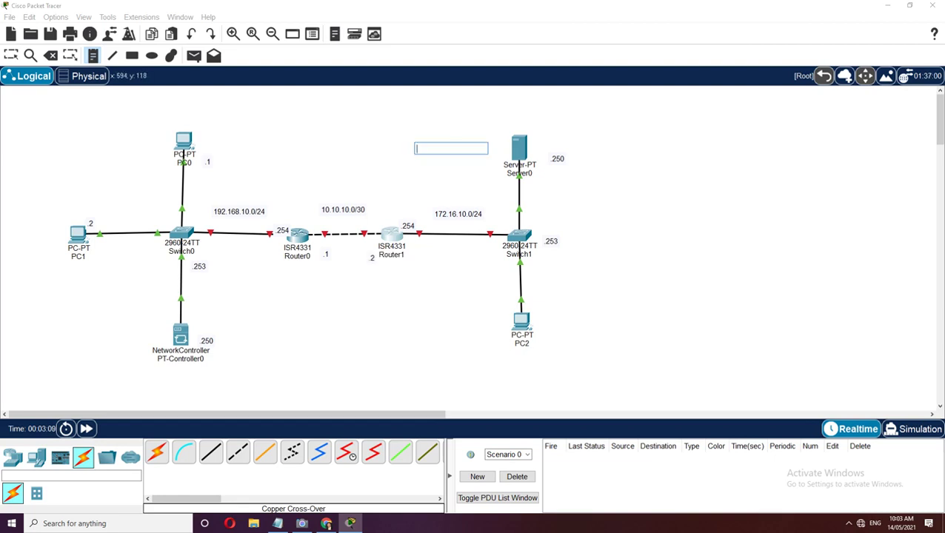
pyautogui.press('Escape')
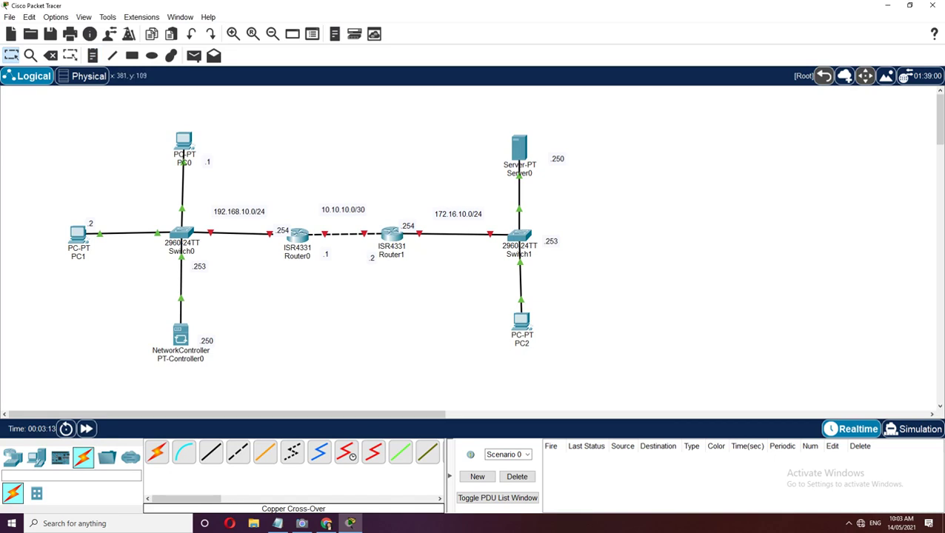
pyautogui.click(184, 142)
# Step: Set PC0 to 192.168.10.1, mask 255.255.255.0, gateway 192.168.10.254, DNS 172.16.10.250
pyautogui.click(395, 108)
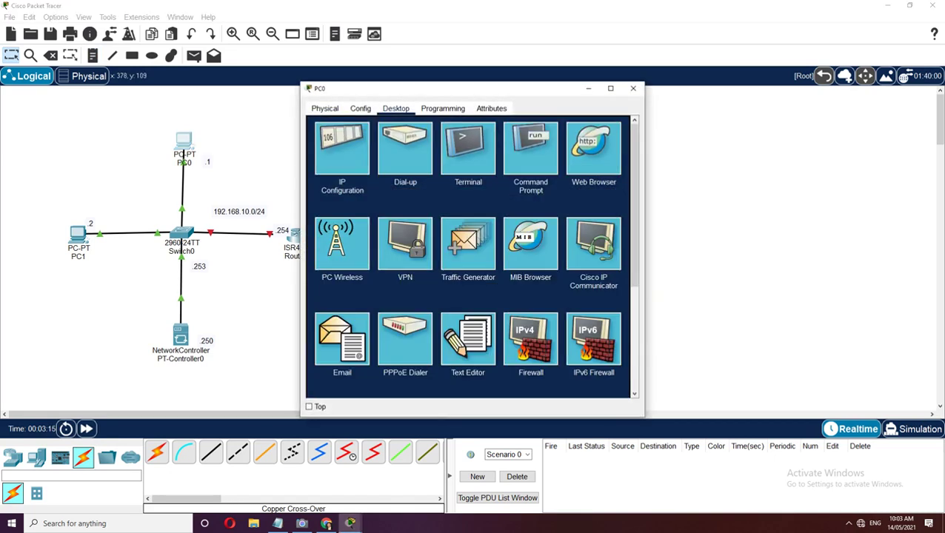
pyautogui.click(341, 152)
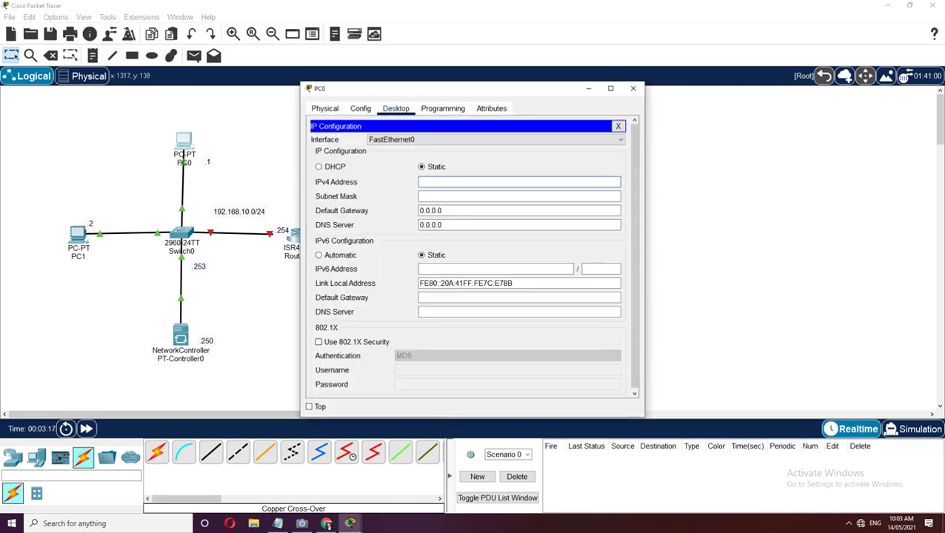
pyautogui.write('192.168.10.1')
pyautogui.press('Tab')
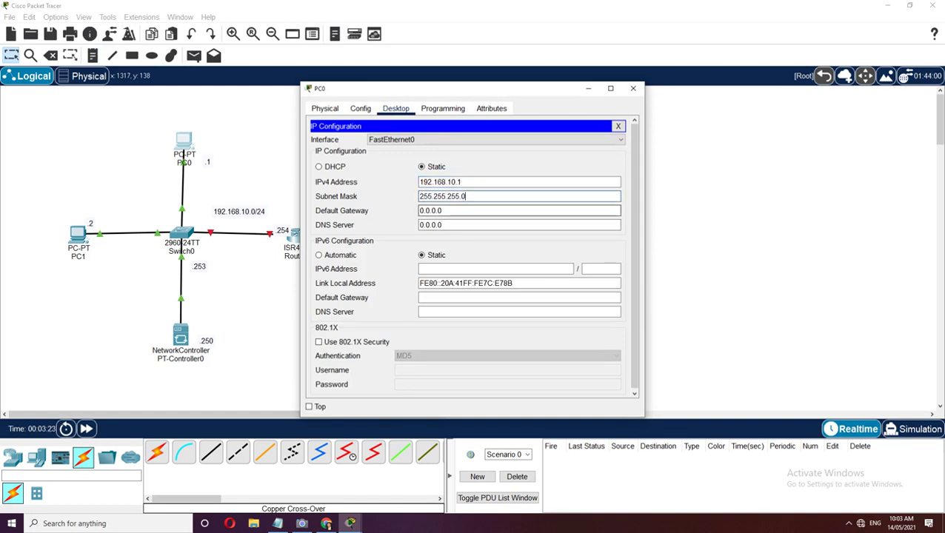
pyautogui.press('Tab')
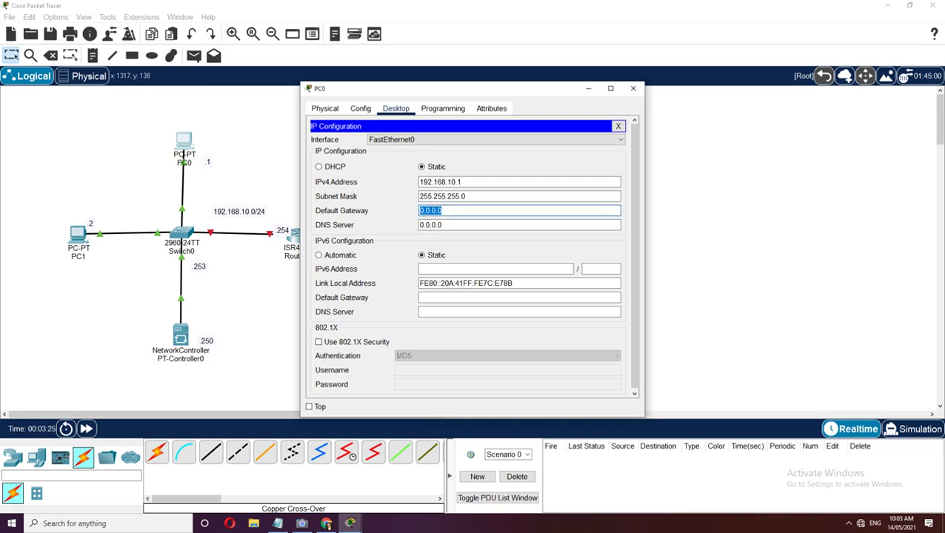
pyautogui.write('255')
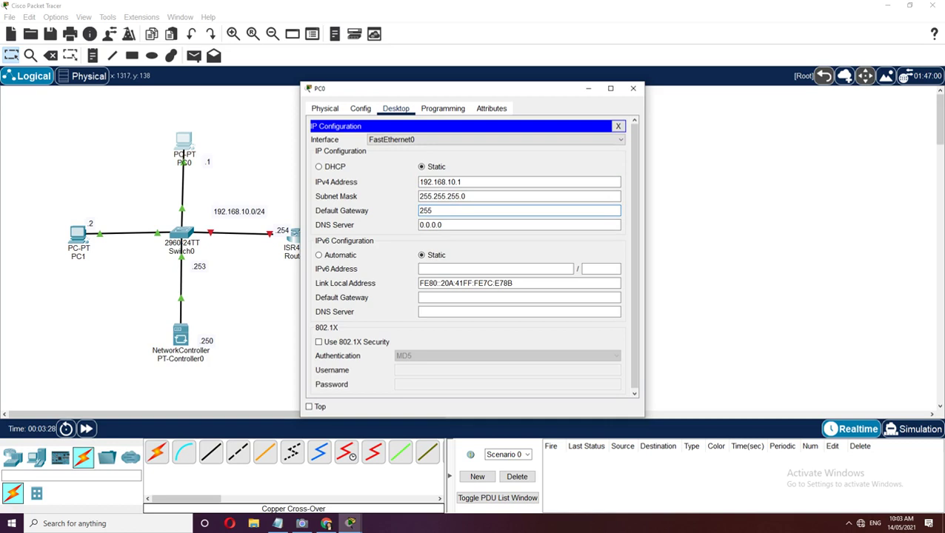
pyautogui.press('BackSpace')
pyautogui.press('BackSpace')
pyautogui.press('BackSpace')
pyautogui.write('192.168.10.254')
pyautogui.press('Tab')
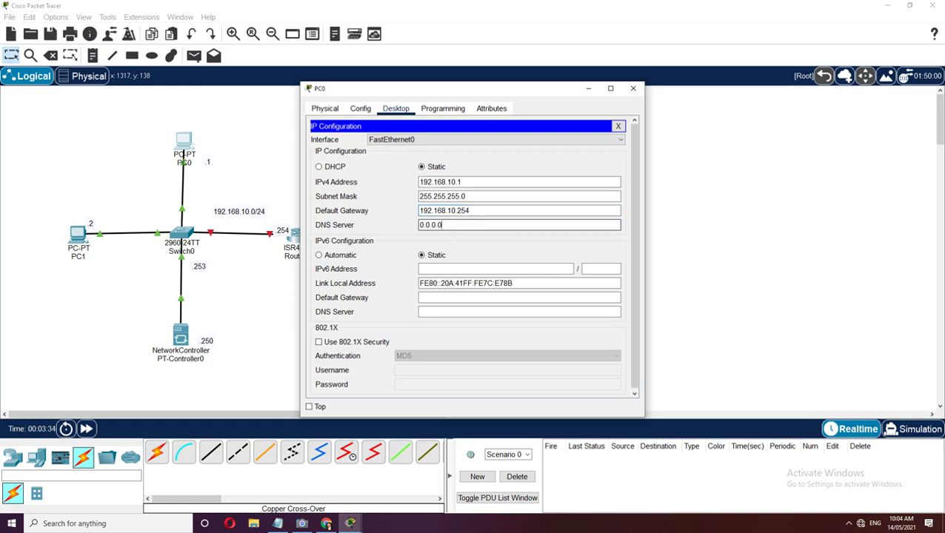
pyautogui.write('172.')
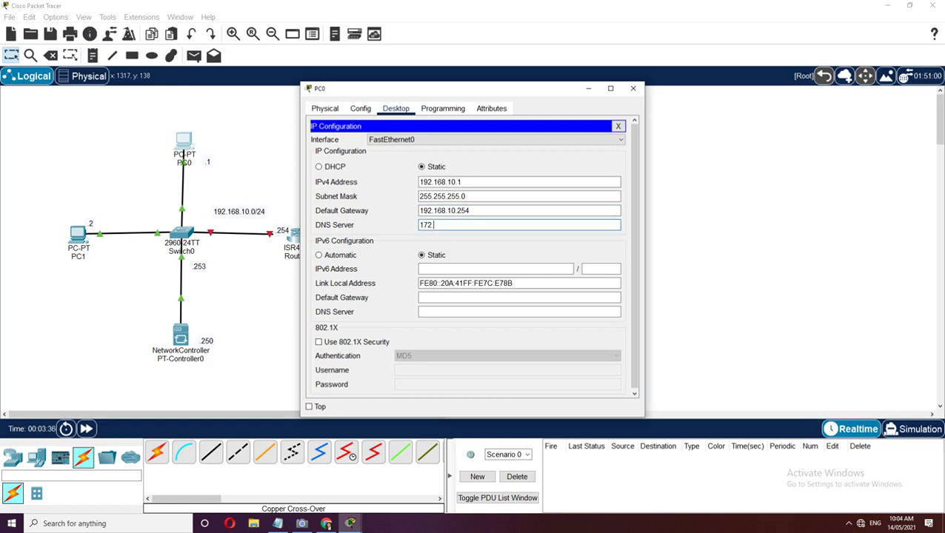
pyautogui.write('16.10.250')
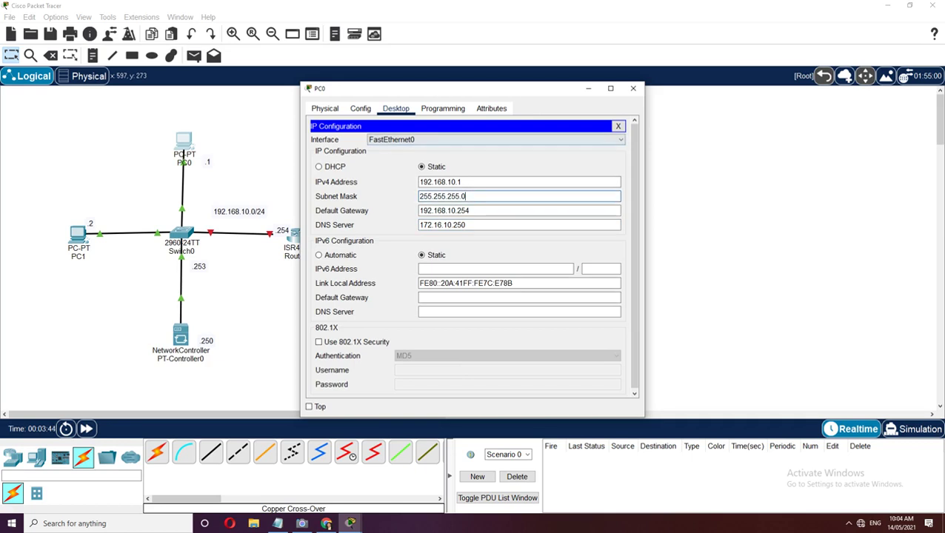
pyautogui.click(618, 126)
pyautogui.click(633, 88)
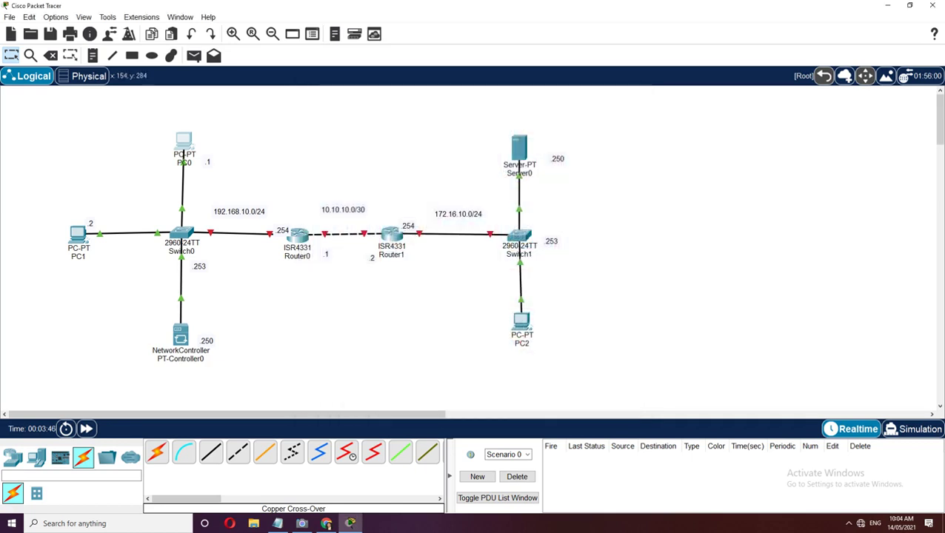
# Step: Set PC1 to 192.168.10.2, mask 255.255.255.0, gateway 192.168.10.254, DNS 172.16.10.250
pyautogui.click(77, 234)
pyautogui.click(396, 108)
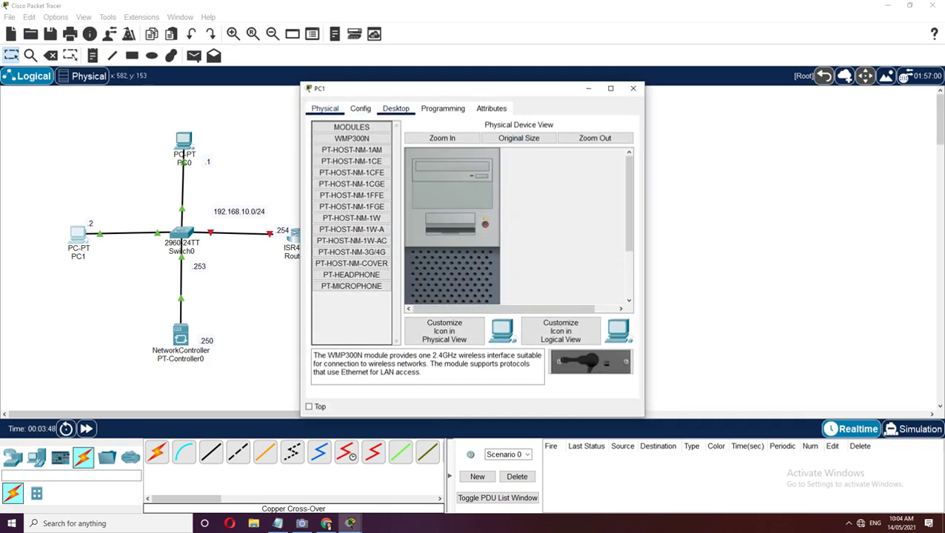
pyautogui.click(345, 148)
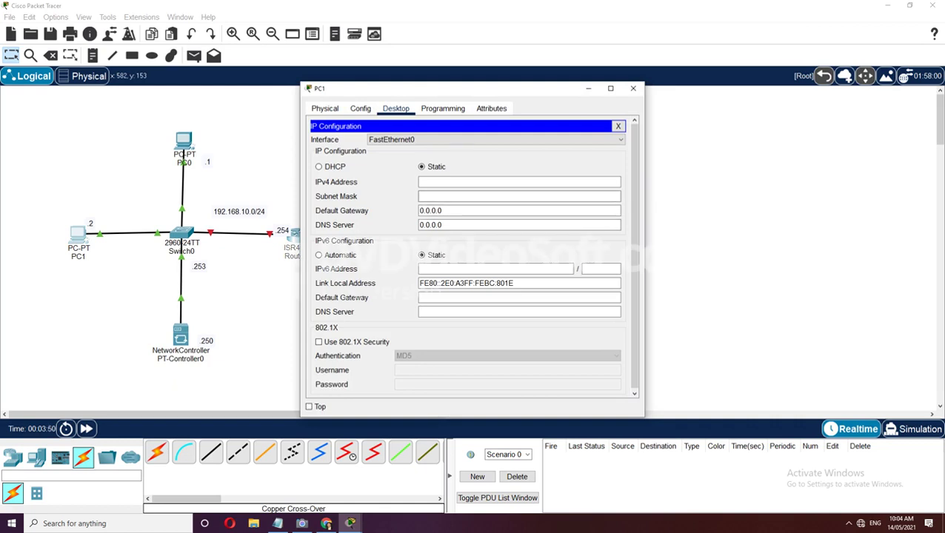
pyautogui.click(519, 182)
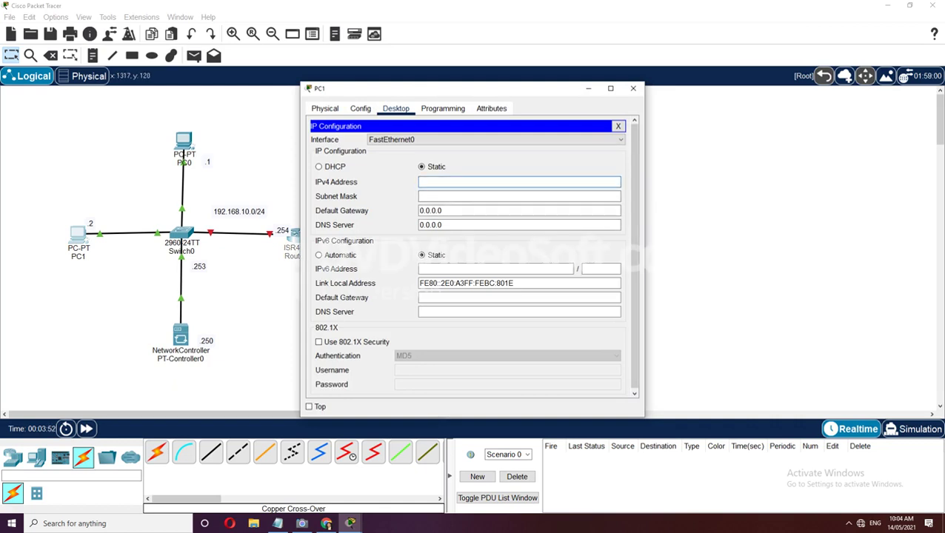
pyautogui.write('192.168.10.2')
pyautogui.press('Tab')
pyautogui.press('Tab')
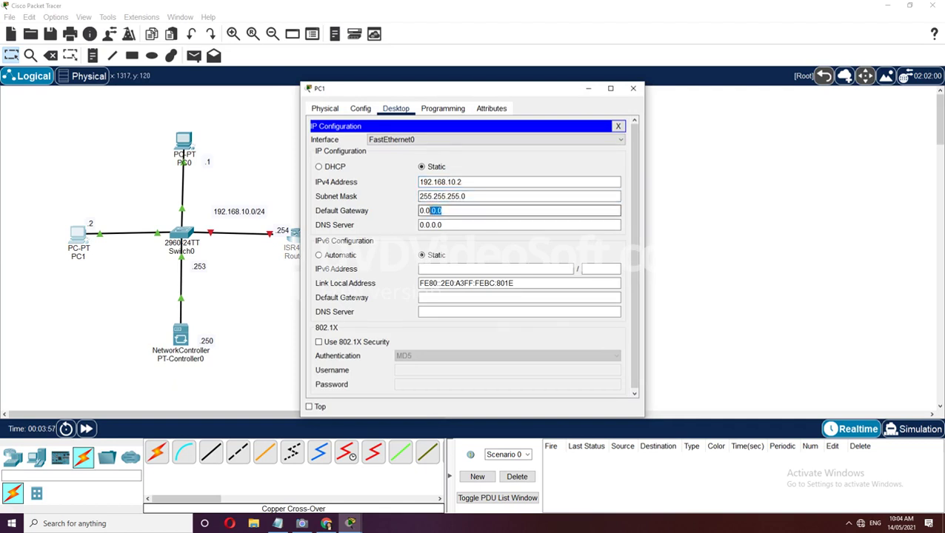
pyautogui.write('192.')
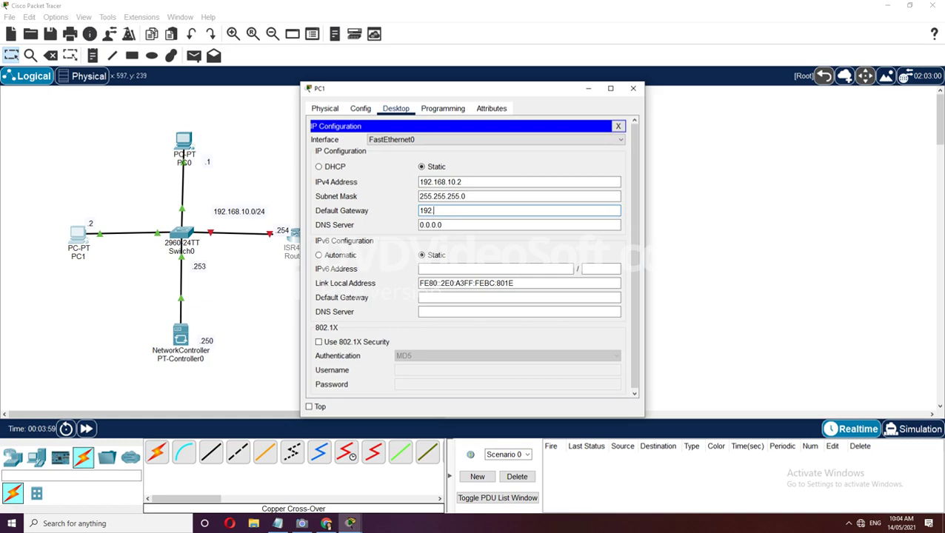
pyautogui.write('168.10.254')
pyautogui.press('Tab')
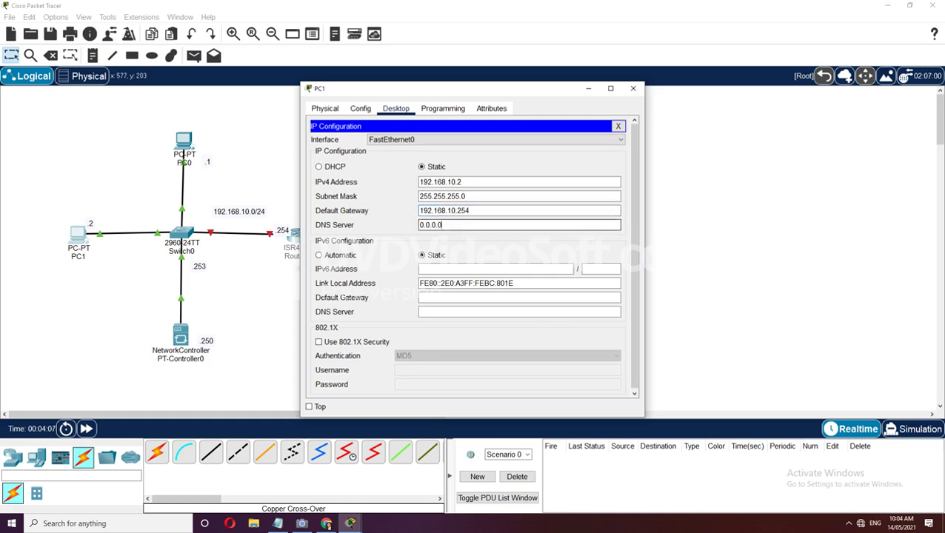
pyautogui.write('172.')
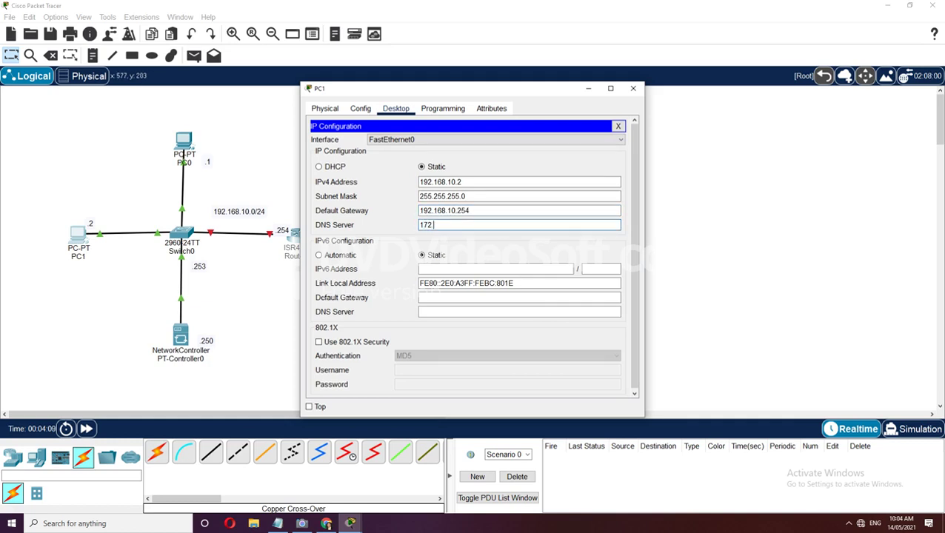
pyautogui.write('16.10.250')
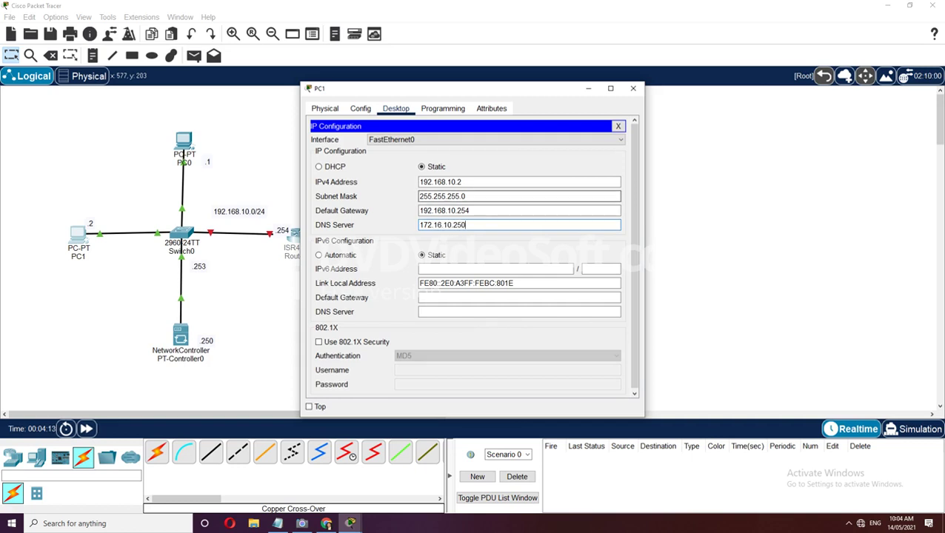
pyautogui.press('Escape')
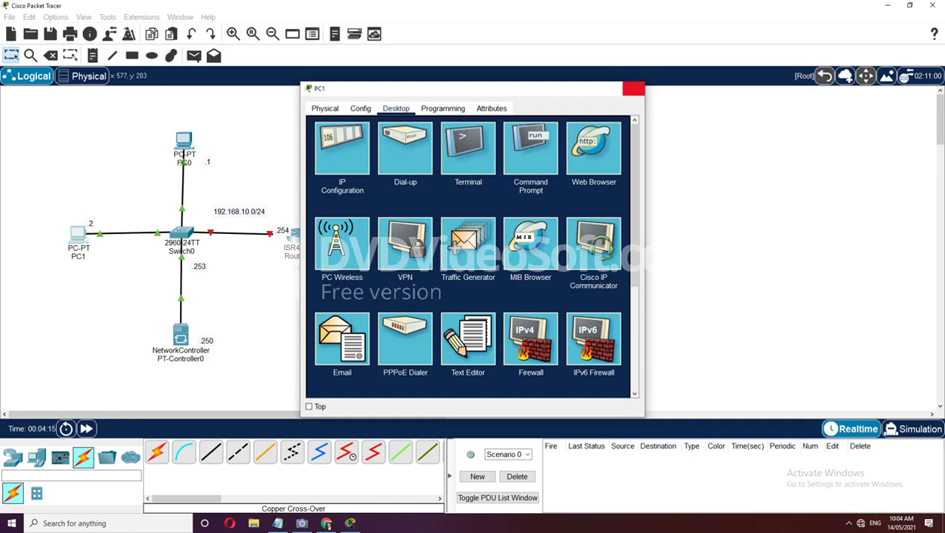
# Step: Give the controller's GigabitEthernet0 interface address 192.168.10.250 with the default subnet mask
pyautogui.click(633, 88)
pyautogui.click(181, 335)
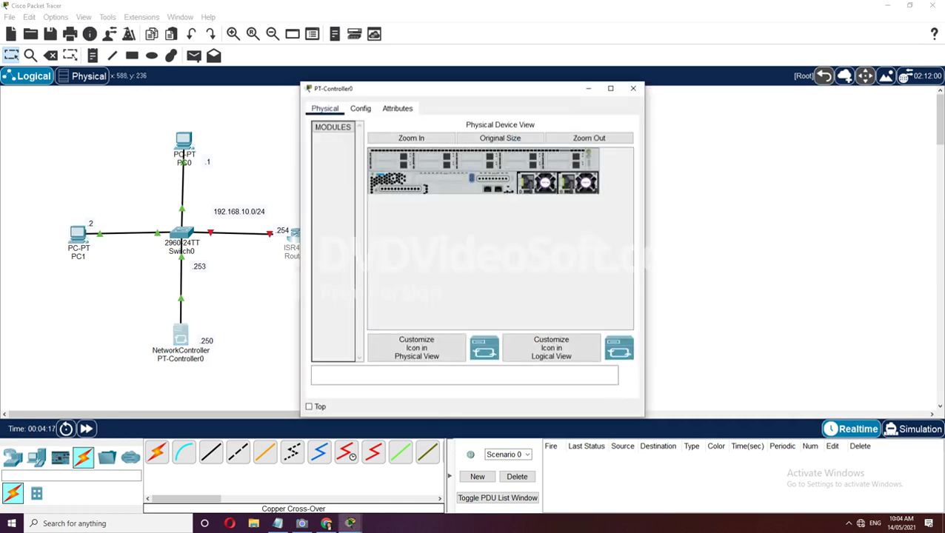
pyautogui.click(360, 108)
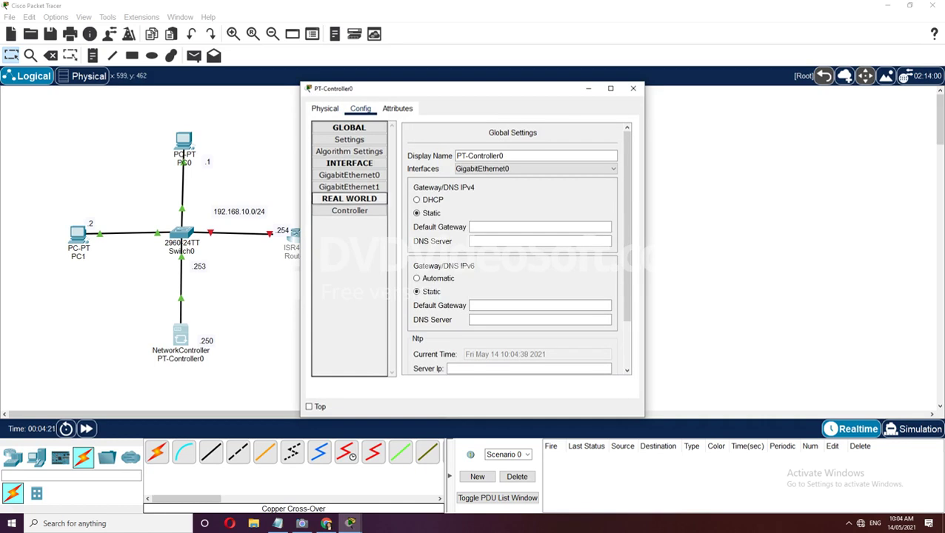
pyautogui.click(348, 175)
pyautogui.click(571, 221)
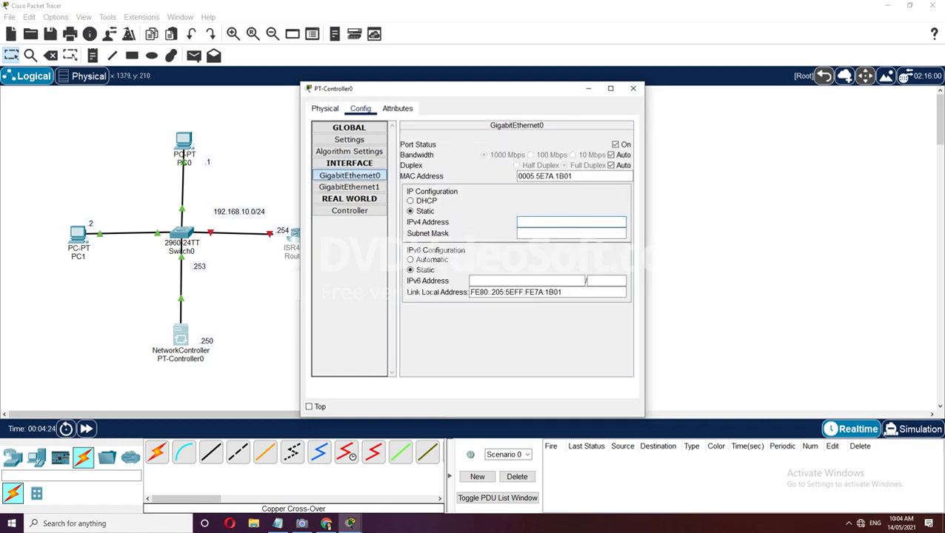
pyautogui.write('192.168.10.250')
pyautogui.click(546, 234)
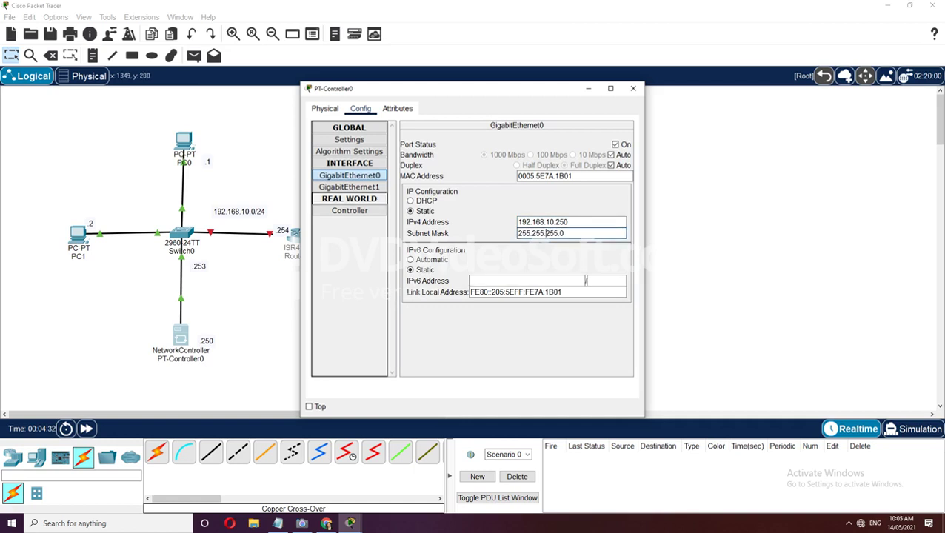
# Step: Set the controller's global gateway 192.168.10.254 and DNS 172.16.10.250, dismissing the warning
pyautogui.click(349, 140)
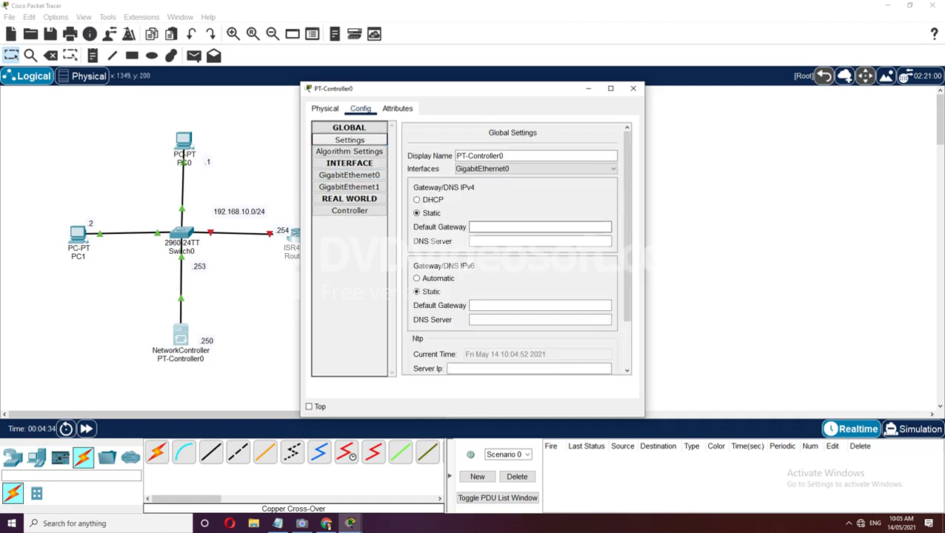
pyautogui.write('19')
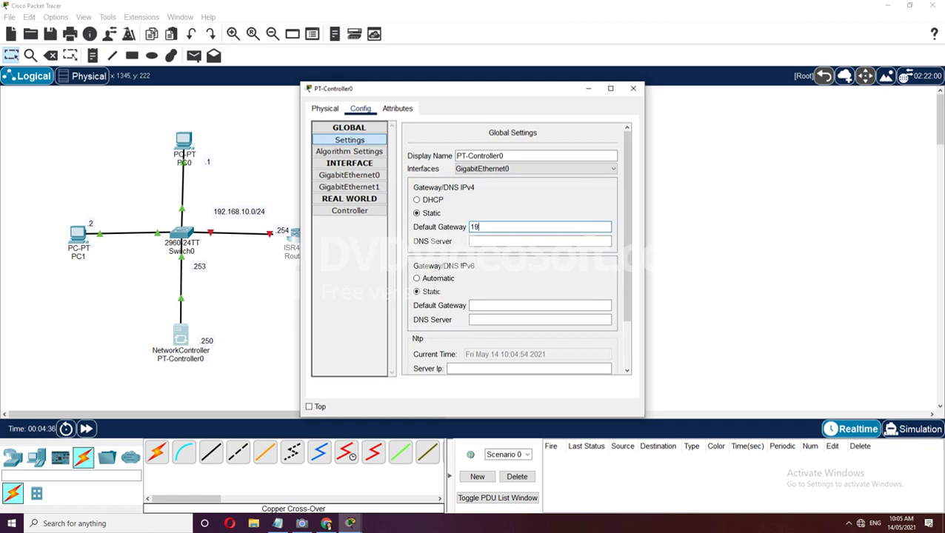
pyautogui.write('2.168.10.254')
pyautogui.press('Tab')
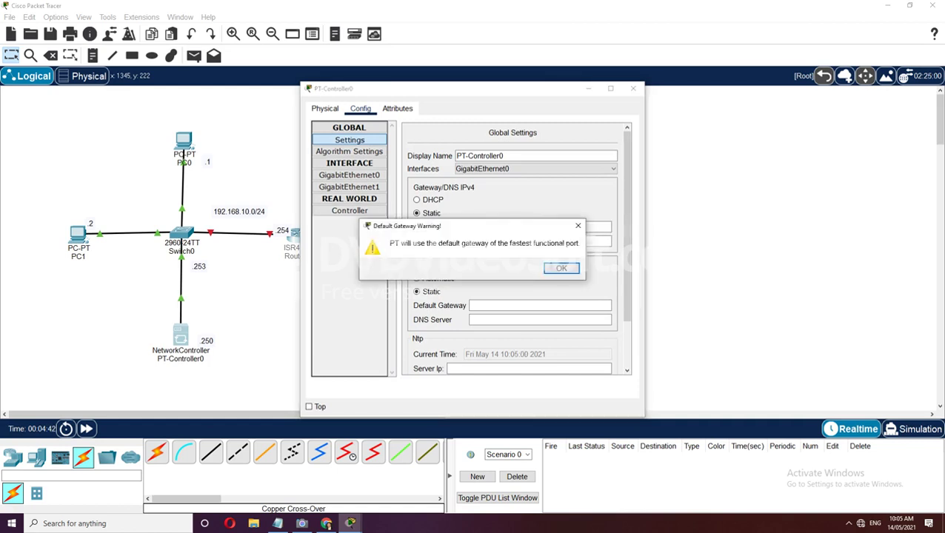
pyautogui.click(560, 267)
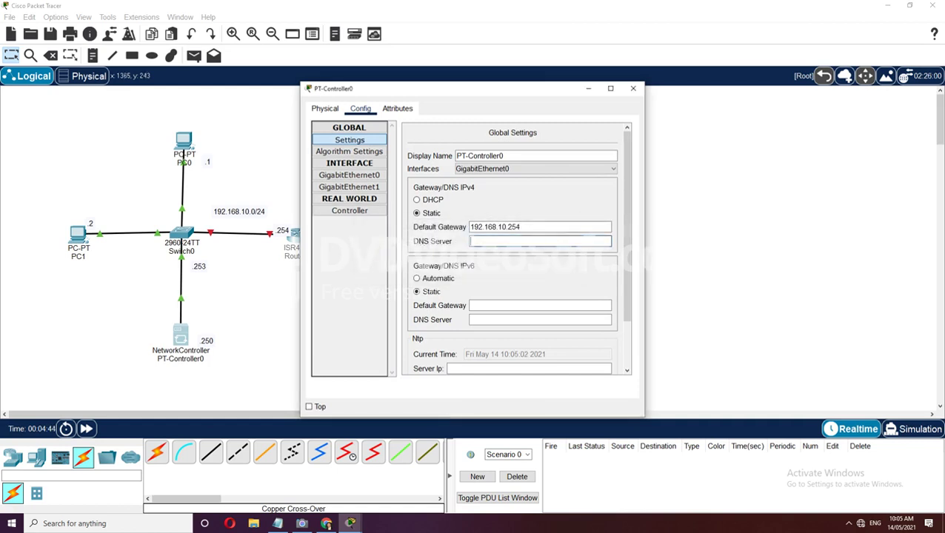
pyautogui.write('172.16.10')
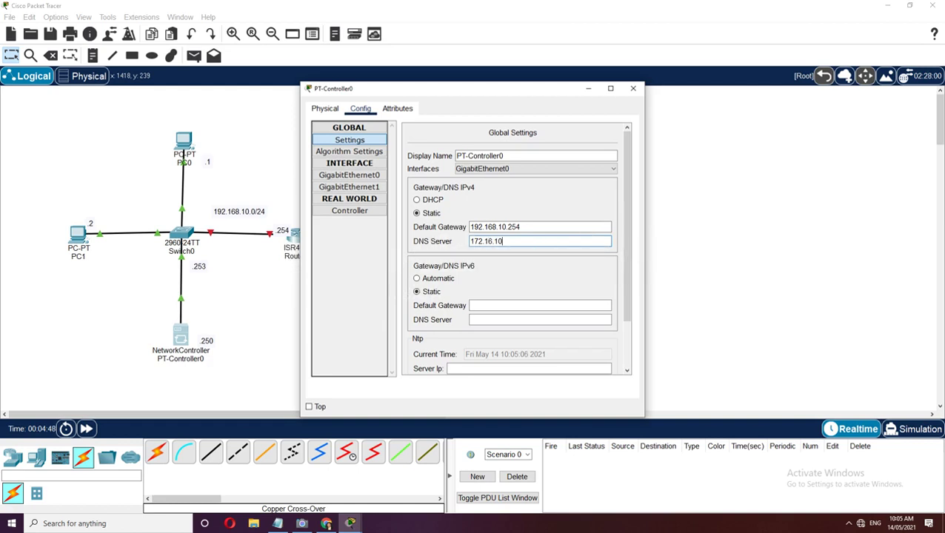
pyautogui.write('.250')
pyautogui.click(540, 305)
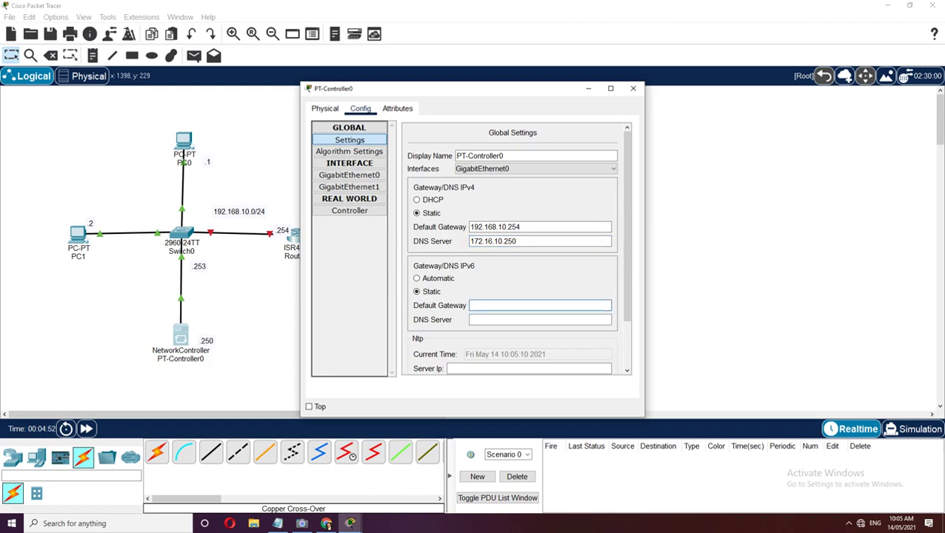
pyautogui.click(633, 88)
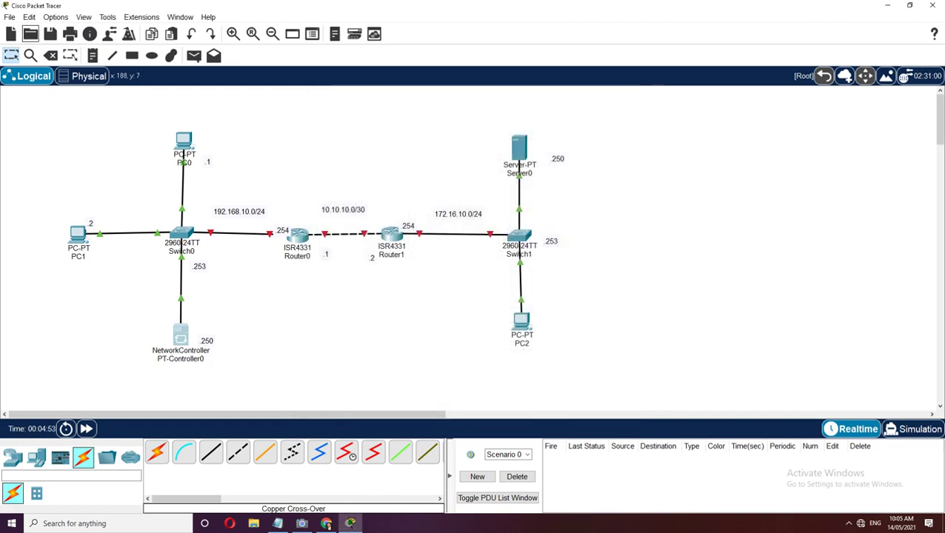
# Step: Save the topology as activity1 with the Packet Tracer Activity File (*.pkt) type
pyautogui.click(49, 34)
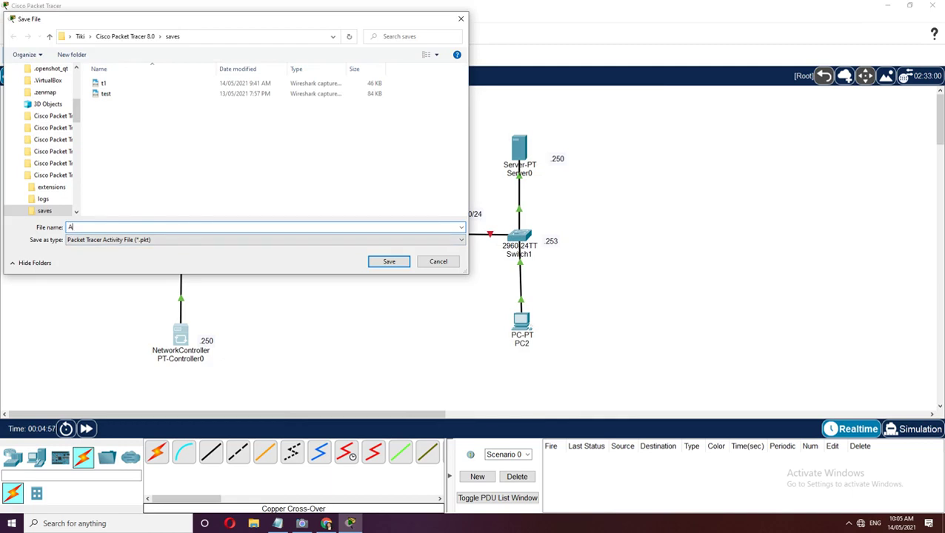
pyautogui.write('activity1')
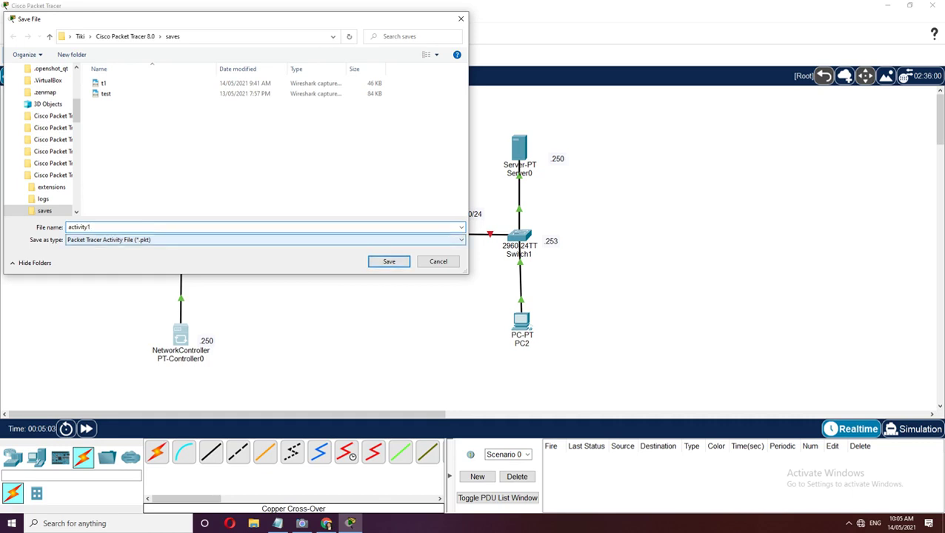
pyautogui.click(263, 239)
pyautogui.click(264, 249)
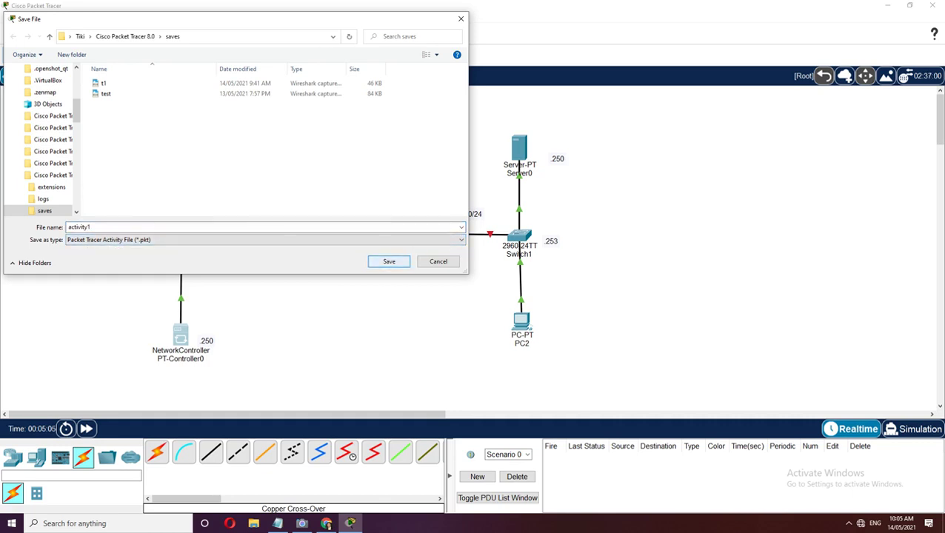
pyautogui.click(388, 262)
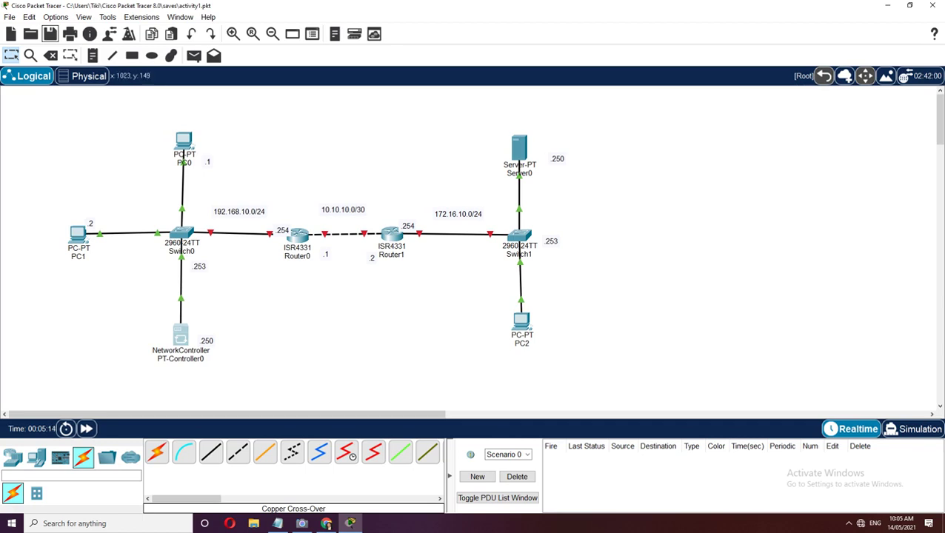
# Step: In Preferences > Miscellaneous, enter the proxy username and password and set proxy port 58000
pyautogui.click(519, 147)
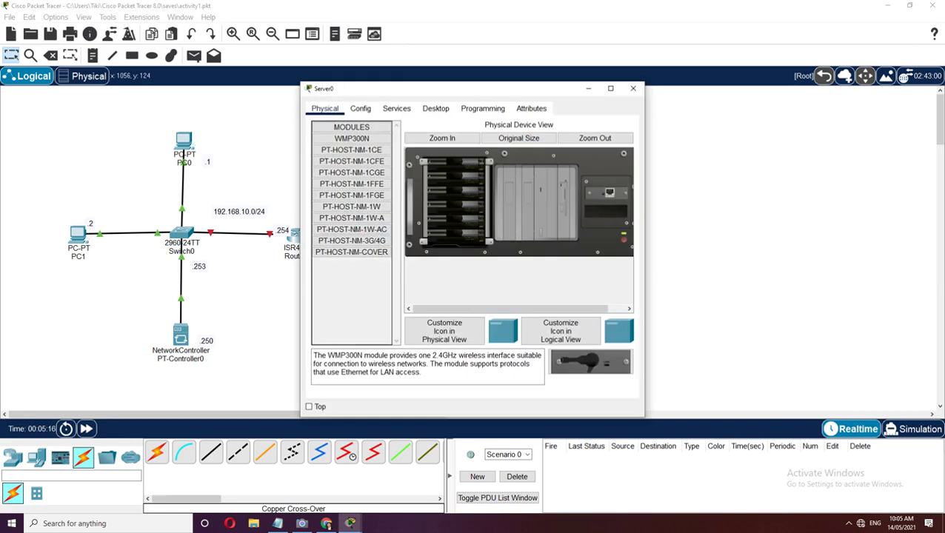
pyautogui.click(633, 88)
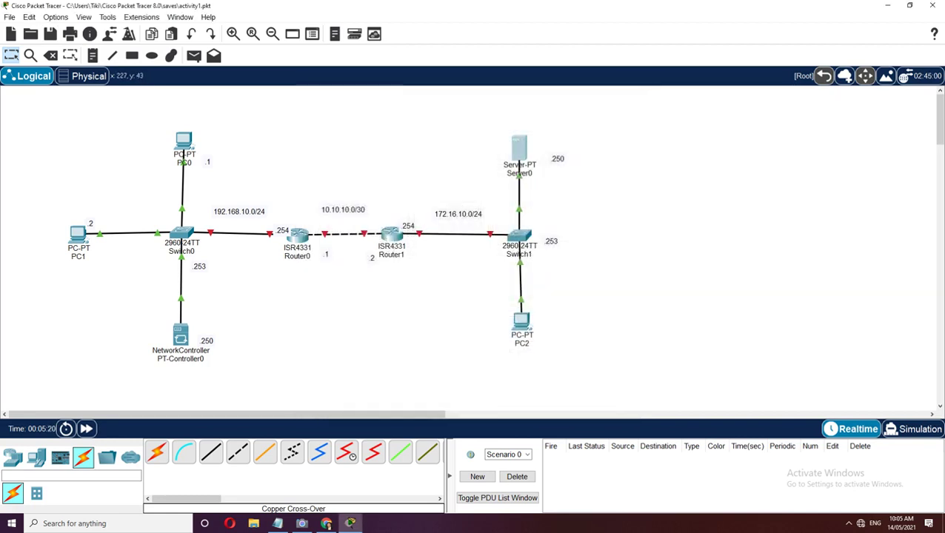
pyautogui.click(55, 17)
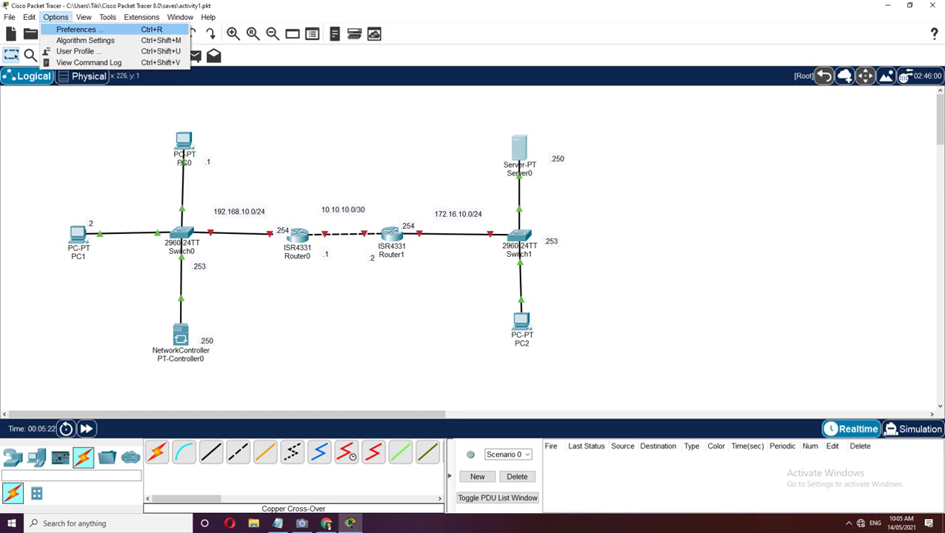
pyautogui.click(75, 29)
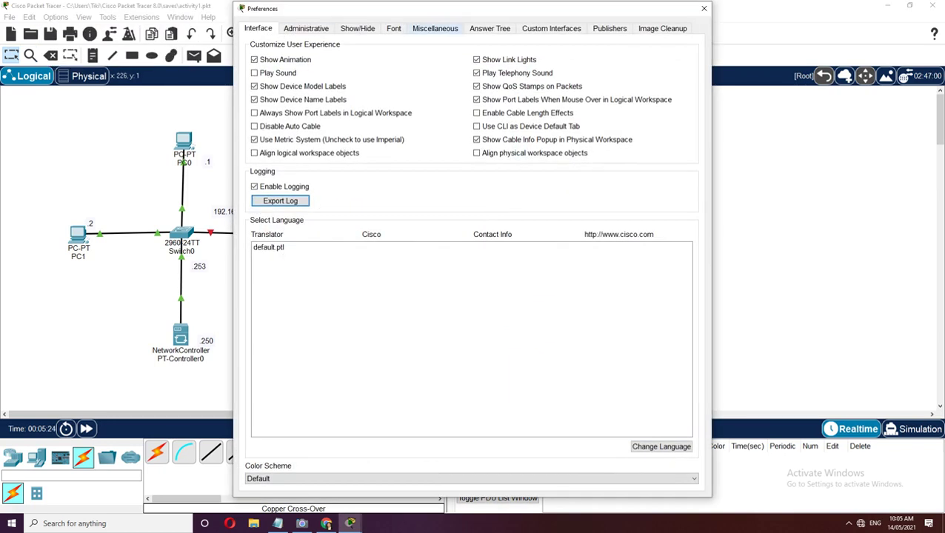
pyautogui.click(434, 29)
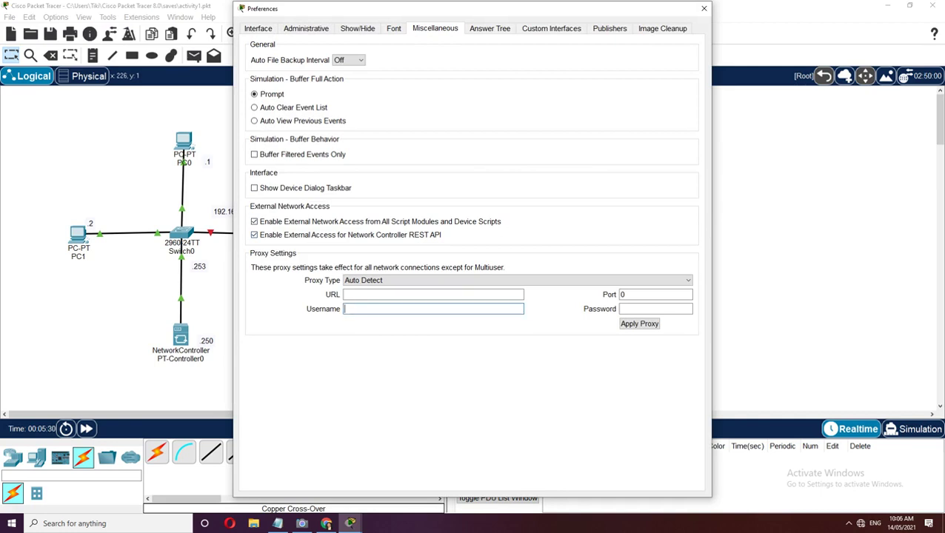
pyautogui.write('admin')
pyautogui.click(656, 308)
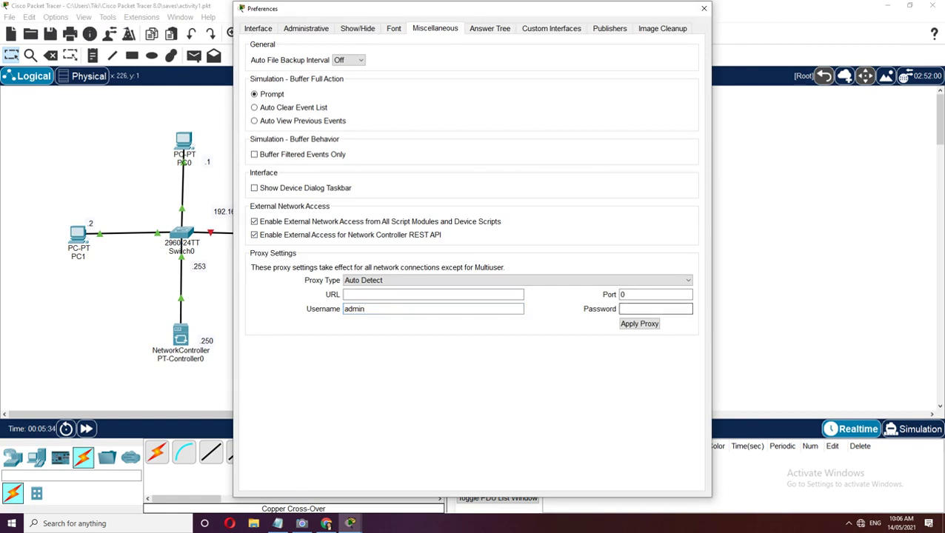
pyautogui.write('admin')
pyautogui.press('BackSpace')
pyautogui.press('BackSpace')
pyautogui.press('BackSpace')
pyautogui.press('BackSpace')
pyautogui.press('BackSpace')
pyautogui.write('admin')
pyautogui.doubleClick(622, 294)
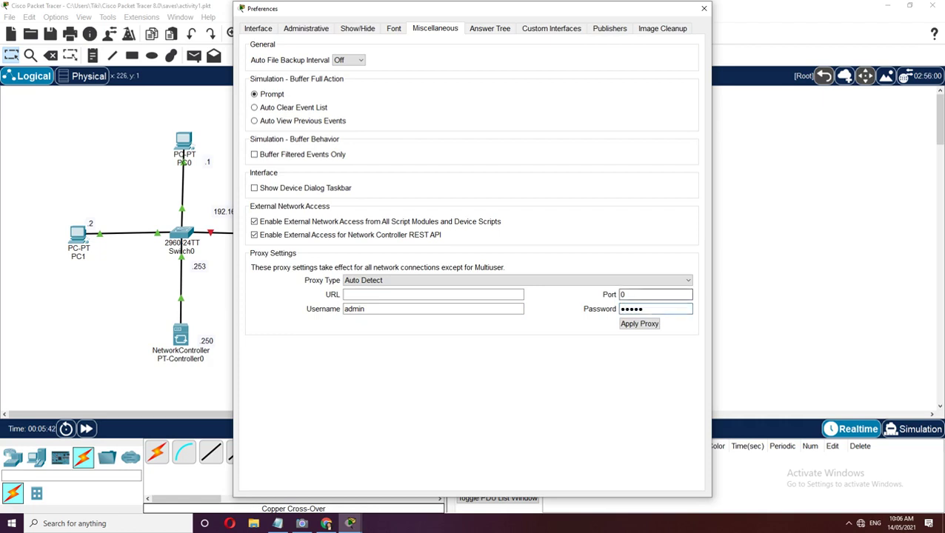
pyautogui.write('58000')
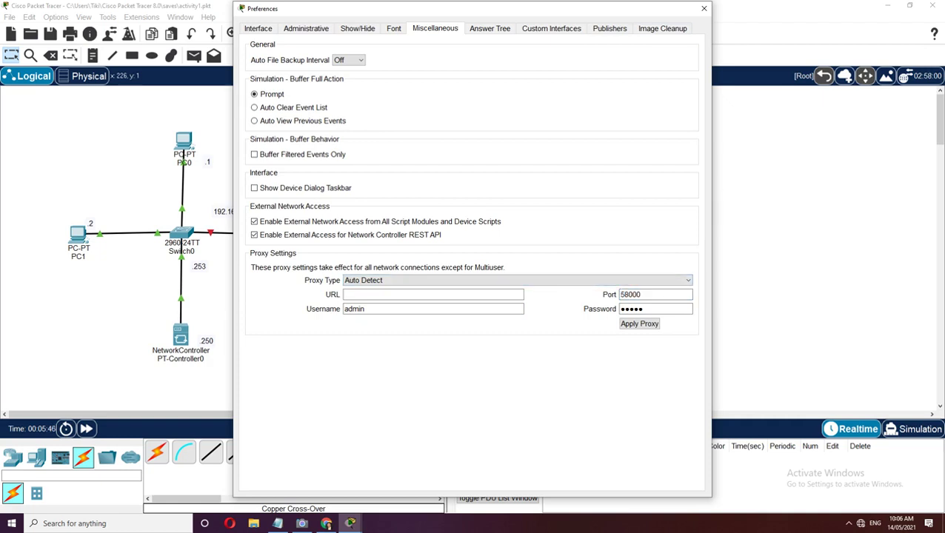
pyautogui.click(703, 8)
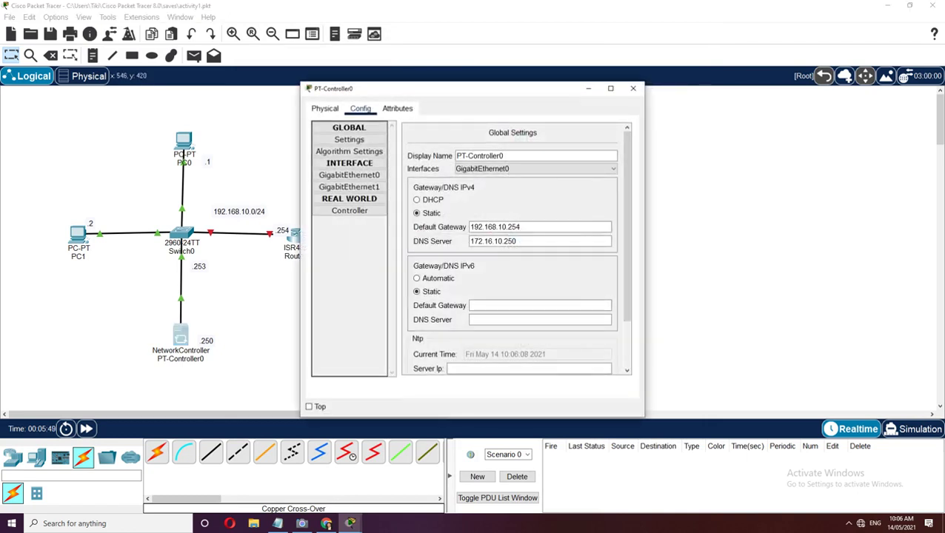
# Step: Tick Access Enabled on PT-Controller0's real-world Controller page so it listens on HTTP port 58000
pyautogui.click(350, 210)
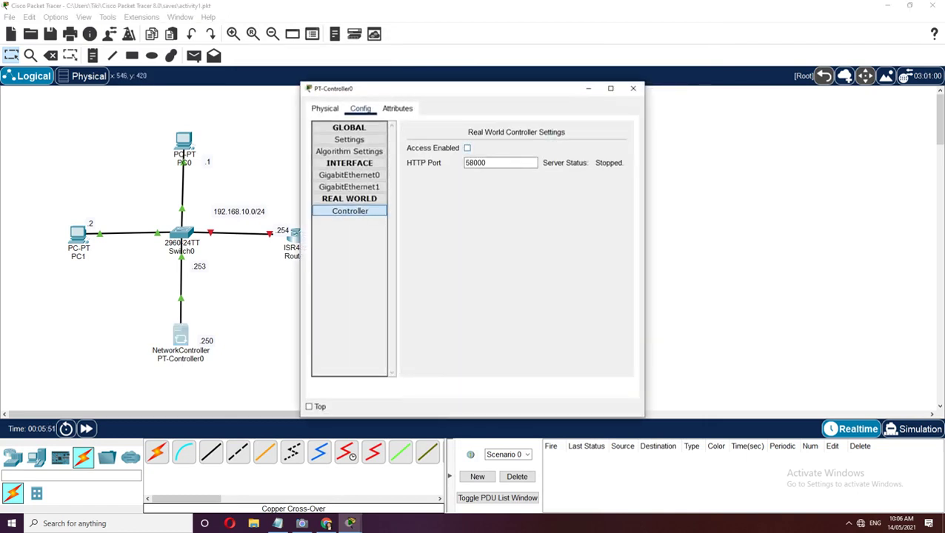
pyautogui.click(467, 147)
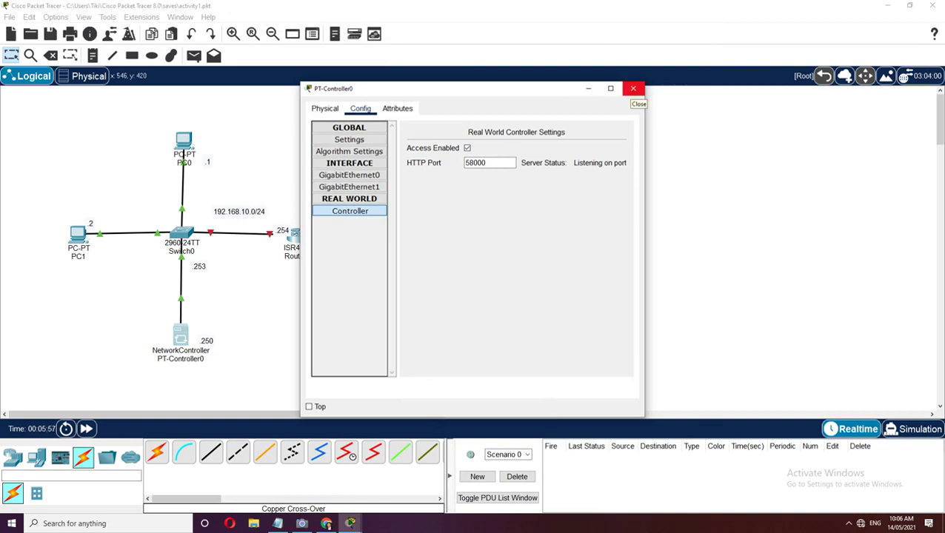
pyautogui.click(633, 88)
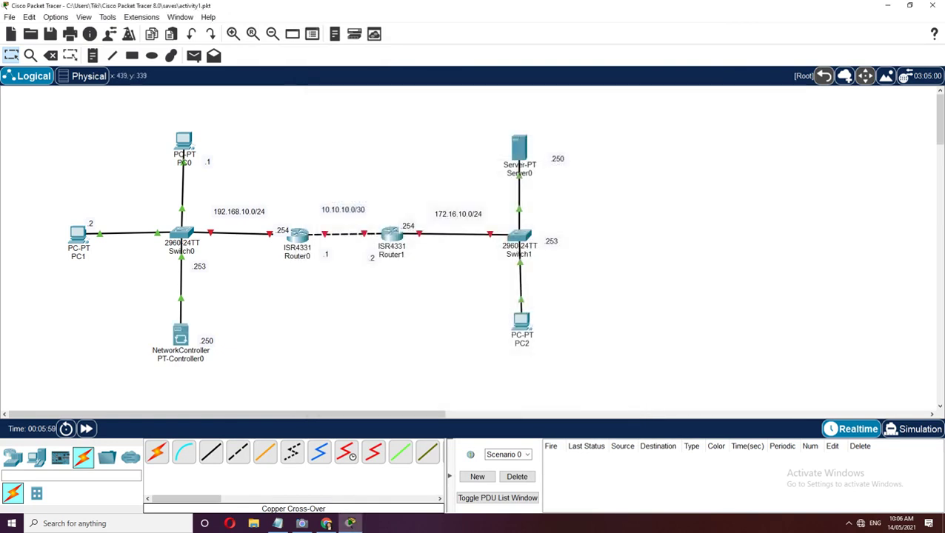
# Step: Set Server0's IP to 172.16.10.250/255.255.255.0, gateway 172.16.10.254 and DNS 127.0.0.1
pyautogui.click(519, 147)
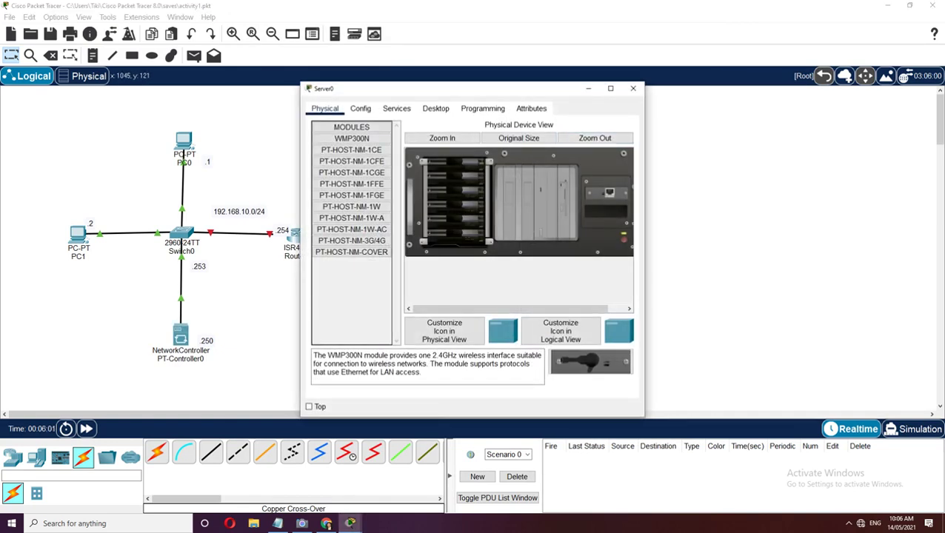
pyautogui.click(435, 108)
pyautogui.click(341, 147)
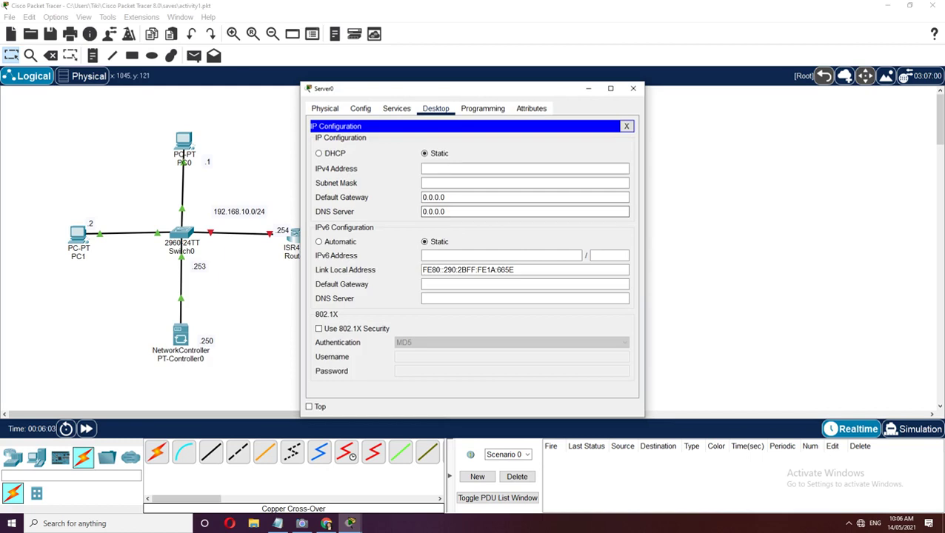
pyautogui.write('172')
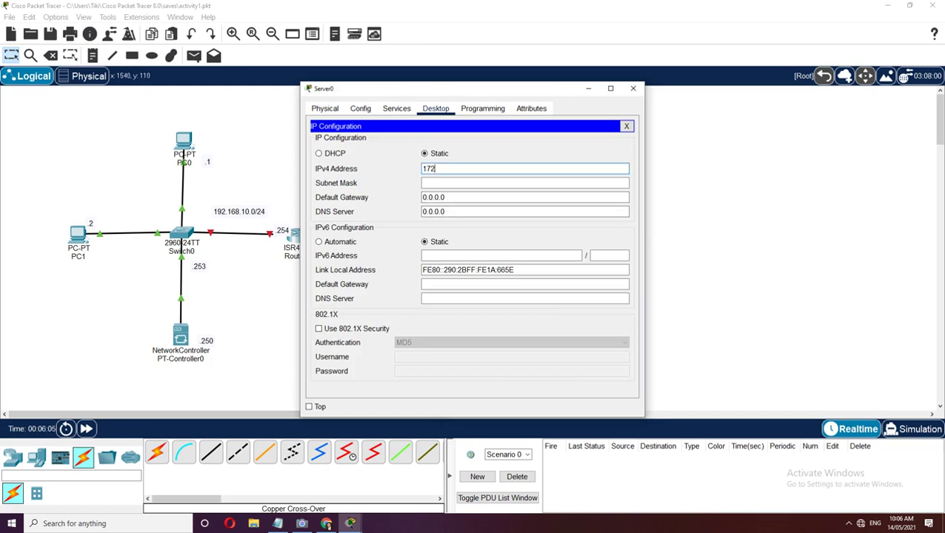
pyautogui.write('.16.10.250')
pyautogui.press('Tab')
pyautogui.press('BackSpace')
pyautogui.press('BackSpace')
pyautogui.press('BackSpace')
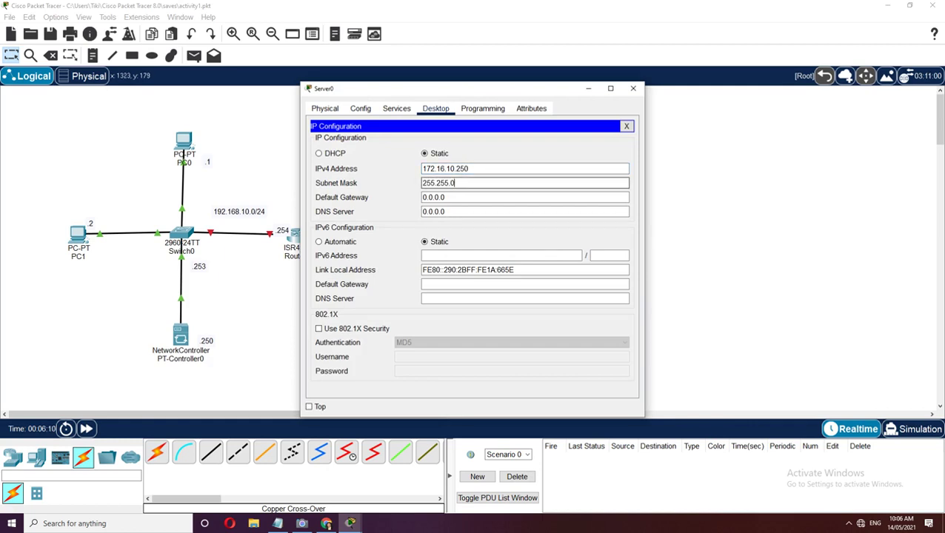
pyautogui.write('255')
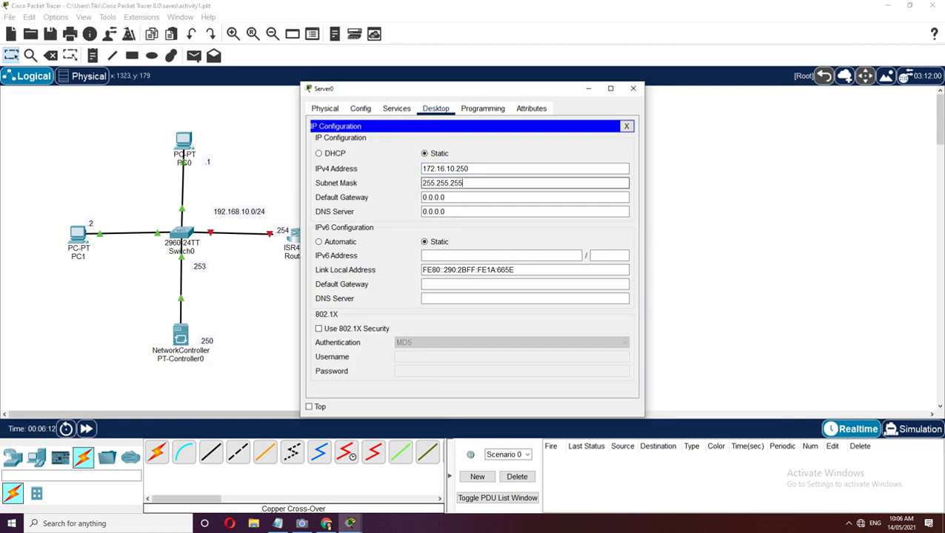
pyautogui.write('.0')
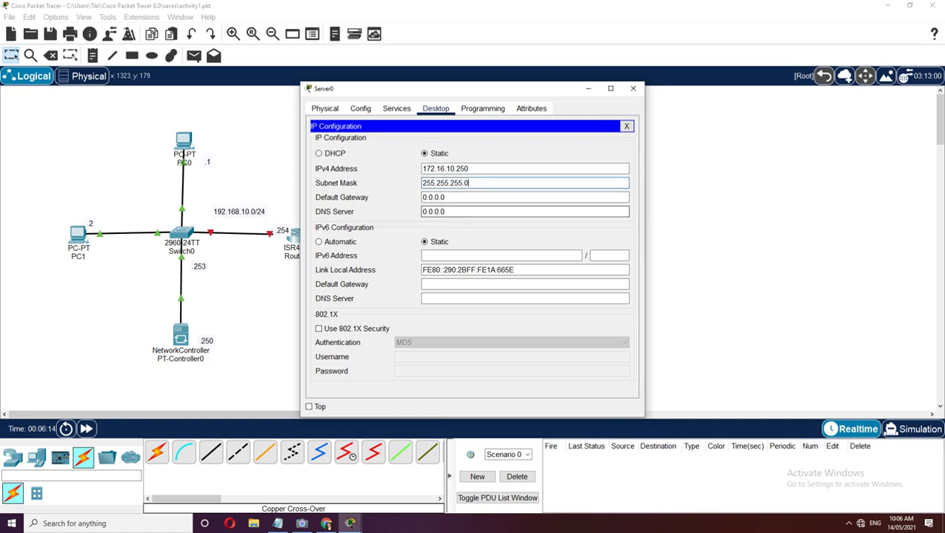
pyautogui.press('Tab')
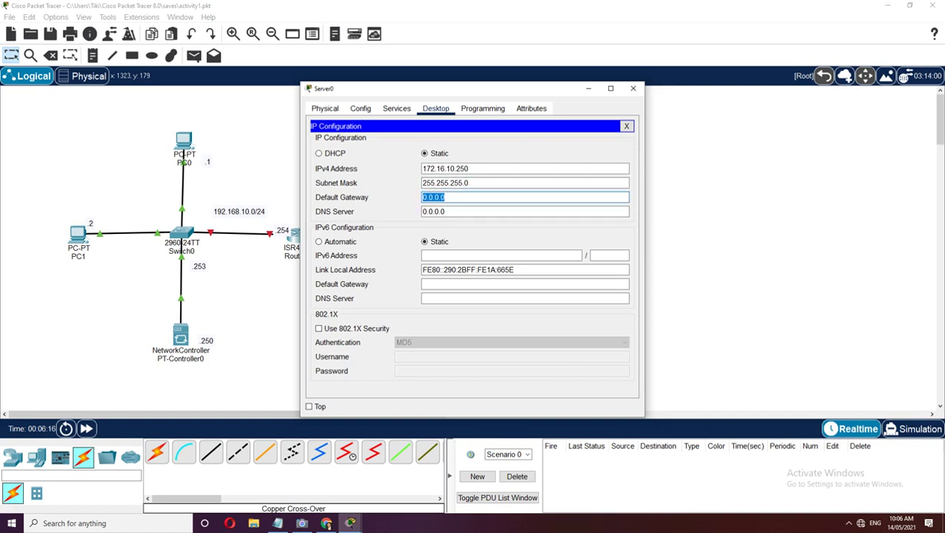
pyautogui.write('172.16.10.254')
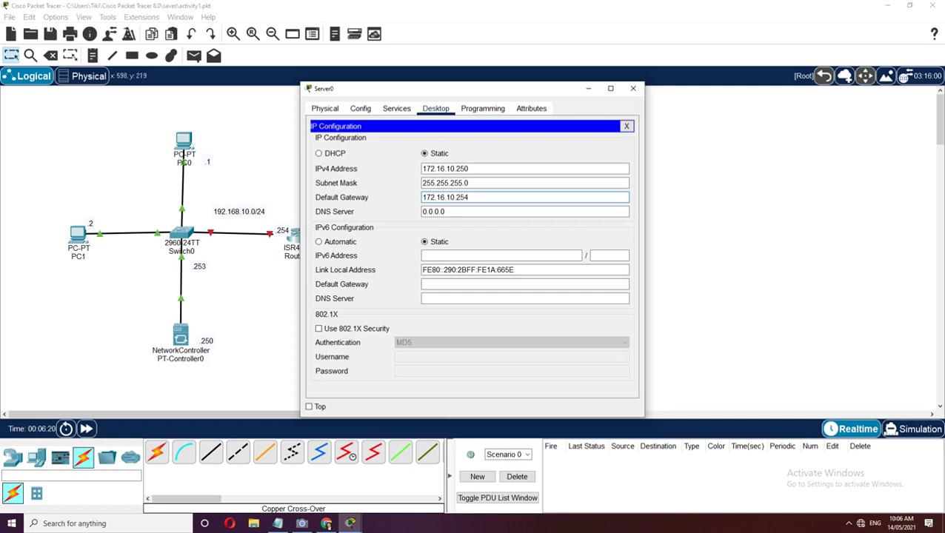
pyautogui.press('Tab')
pyautogui.write('12')
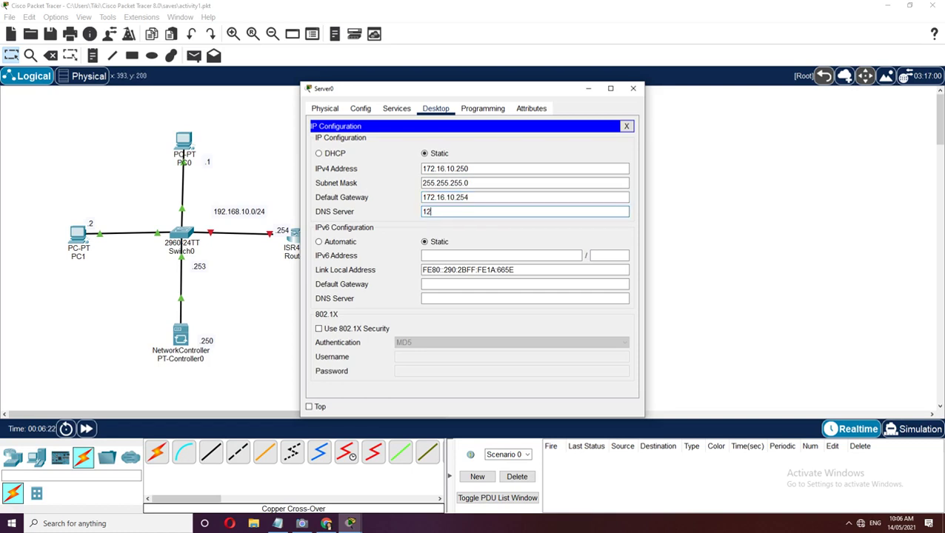
pyautogui.write('7.0.0.1')
pyautogui.click(504, 255)
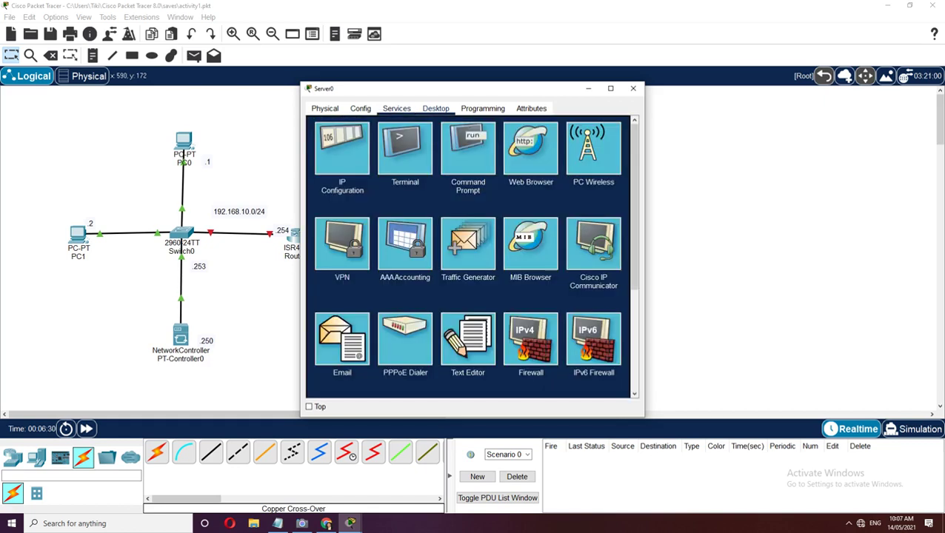
# Step: Turn on Server0's DNS service and add an A record: cisco.com to 172.16.10.250
pyautogui.click(396, 108)
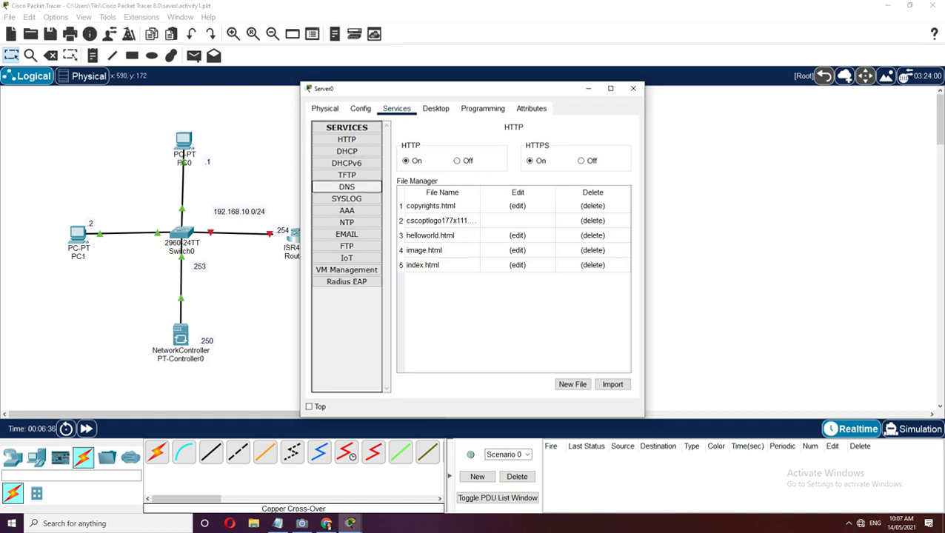
pyautogui.click(346, 187)
pyautogui.click(480, 146)
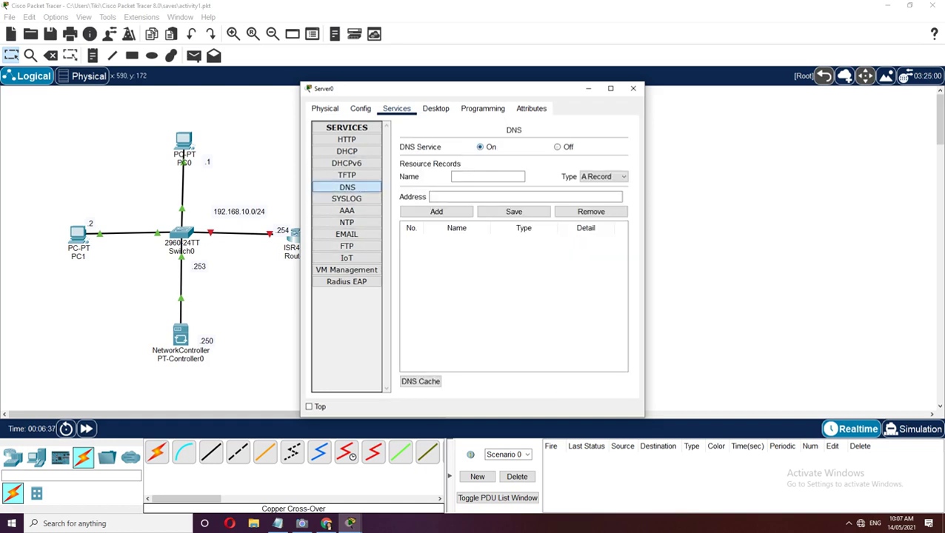
pyautogui.click(487, 176)
pyautogui.write('cisco')
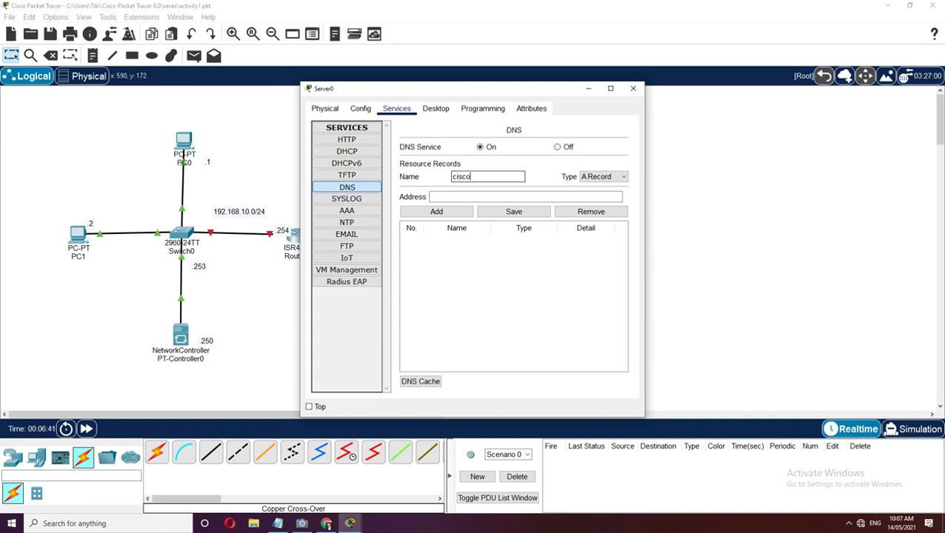
pyautogui.write('.com')
pyautogui.click(431, 196)
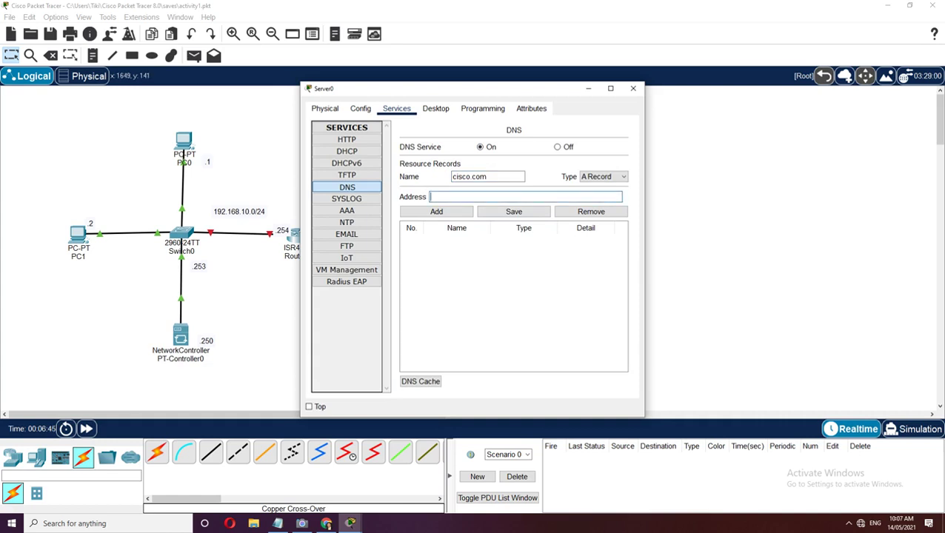
pyautogui.write('172.16.10.250')
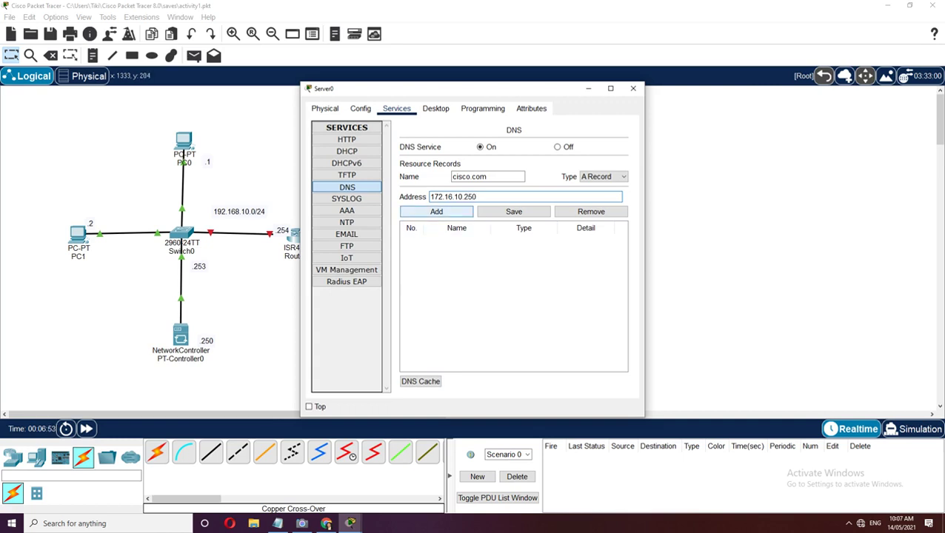
pyautogui.click(436, 211)
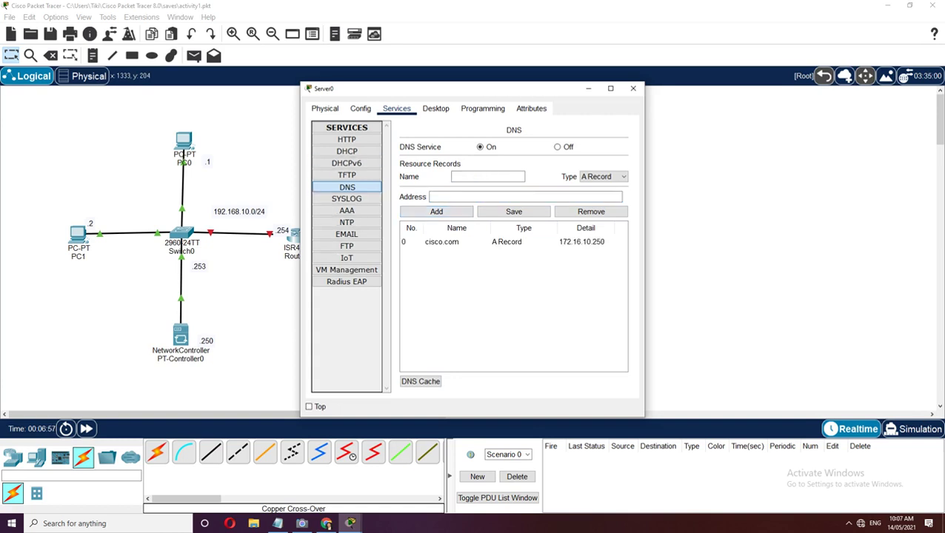
# Step: Open PC2's IP configuration and enter the IPv4 address 172.16.10.1
pyautogui.click(633, 88)
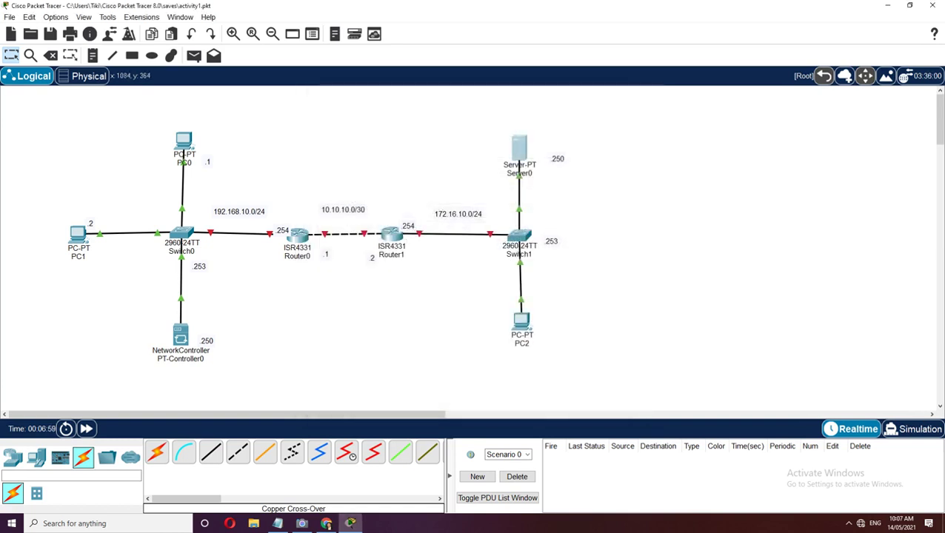
pyautogui.click(521, 324)
pyautogui.click(397, 111)
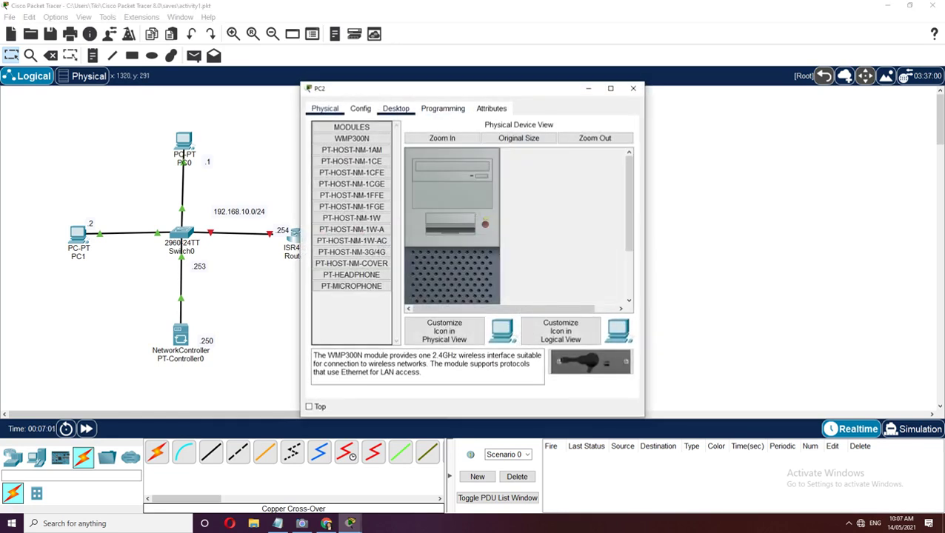
pyautogui.click(342, 144)
pyautogui.click(518, 182)
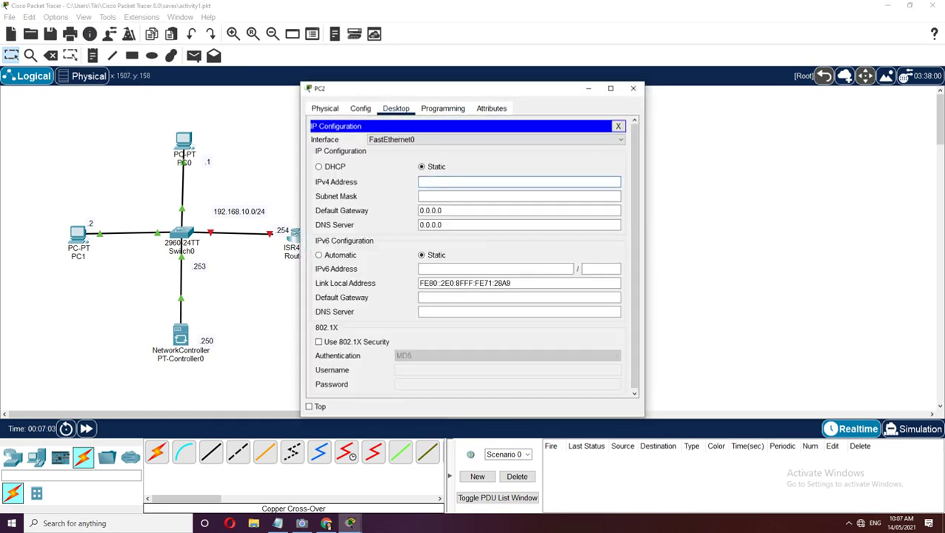
pyautogui.write('172.16.10.1')
# Step: Fill in PC2's mask 255.255.255.0, gateway 172.16.10.254 and DNS server 172.16.10.250
pyautogui.press('Tab')
pyautogui.press('BackSpace')
pyautogui.press('BackSpace')
pyautogui.press('BackSpace')
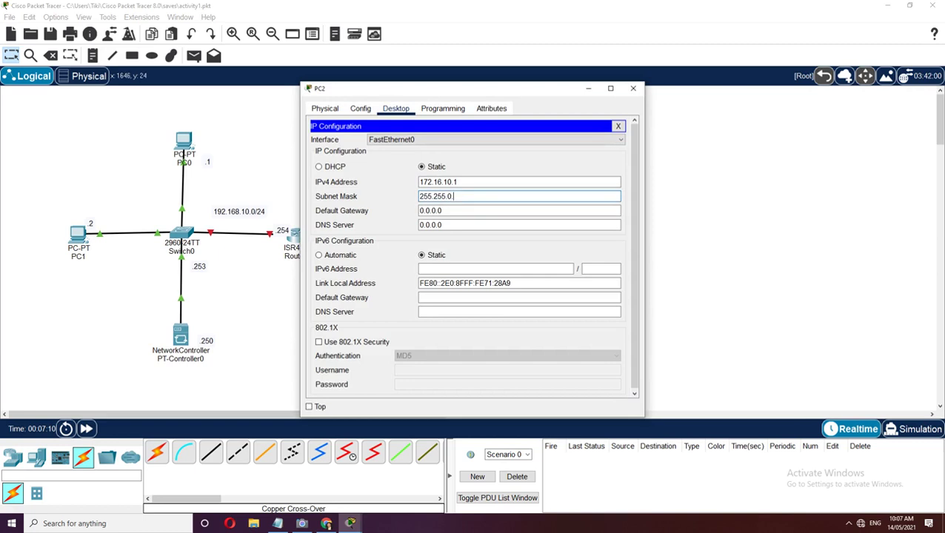
pyautogui.write('255.0')
pyautogui.press('Tab')
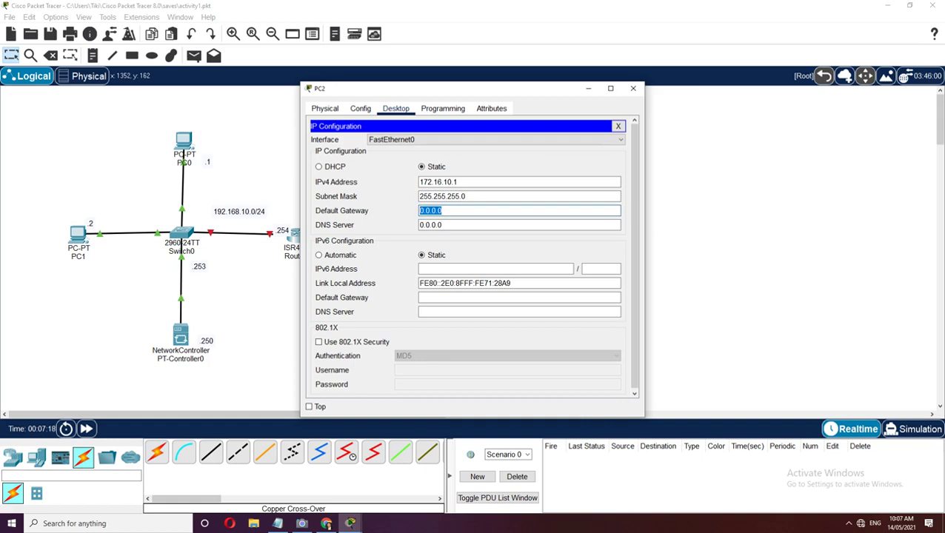
pyautogui.write('172.165.')
pyautogui.press('BackSpace')
pyautogui.press('BackSpace')
pyautogui.write('.10.254')
pyautogui.press('Tab')
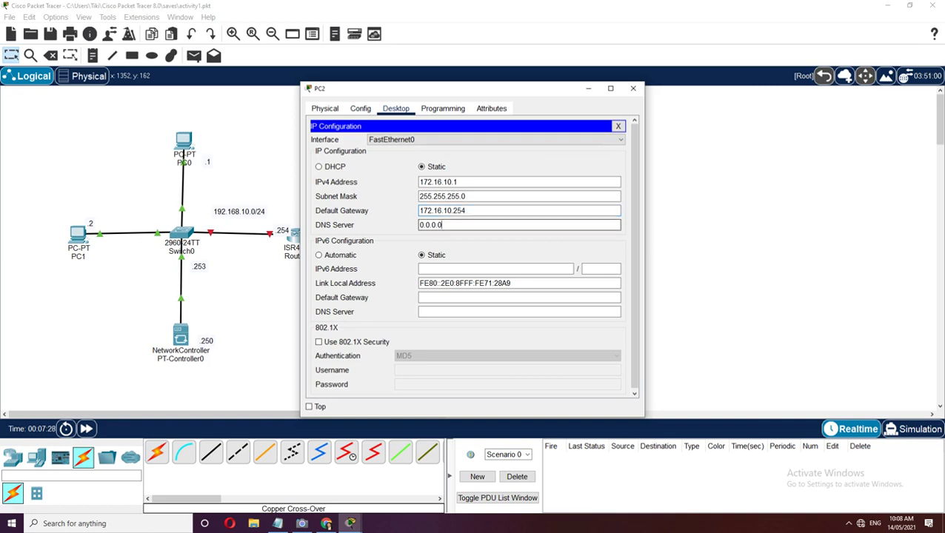
pyautogui.write('172.')
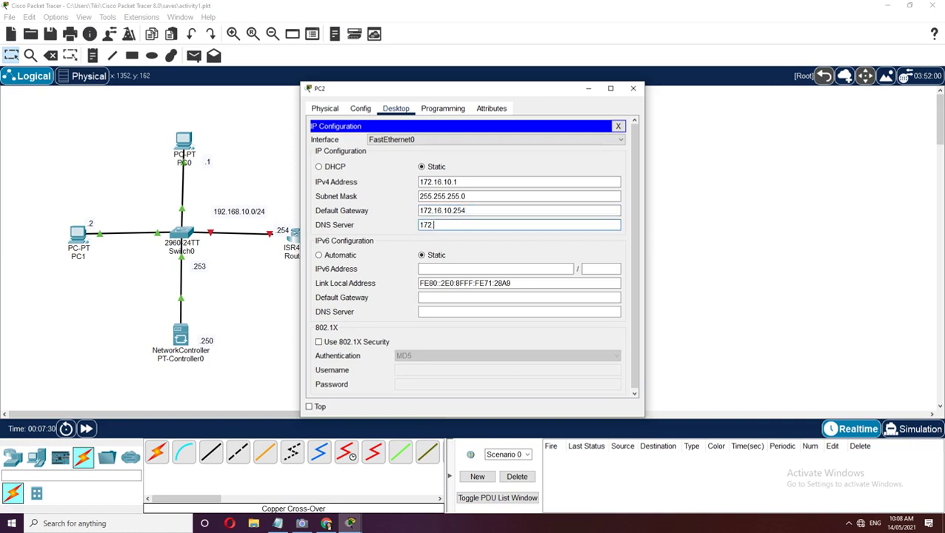
pyautogui.write('16.10.250')
pyautogui.hotkey('shift', 'Tab')
pyautogui.hotkey('shift', 'Tab')
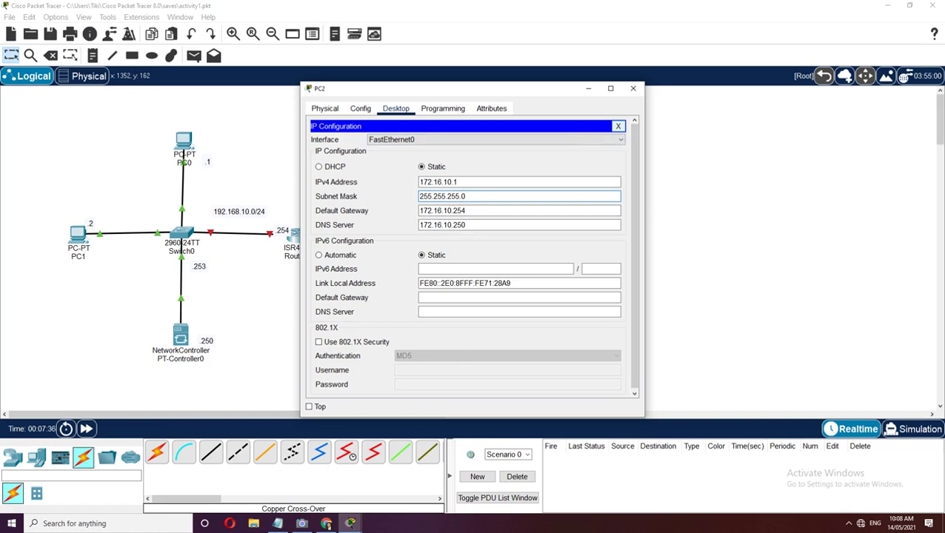
pyautogui.press('Escape')
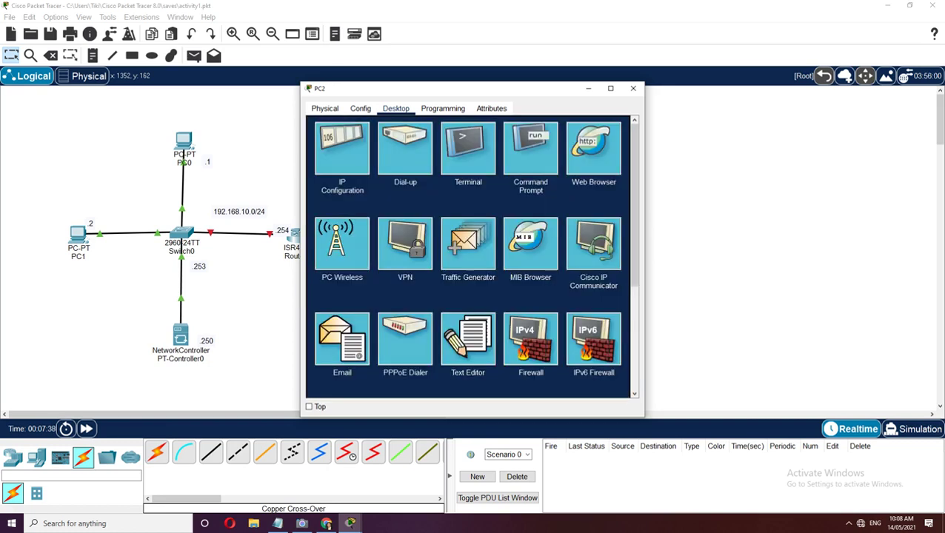
# Step: Run ping 172.16.10.250 from PC2's Command Prompt, then close PC2's window
pyautogui.moveTo(449, 88); pyautogui.dragTo(686, 67)
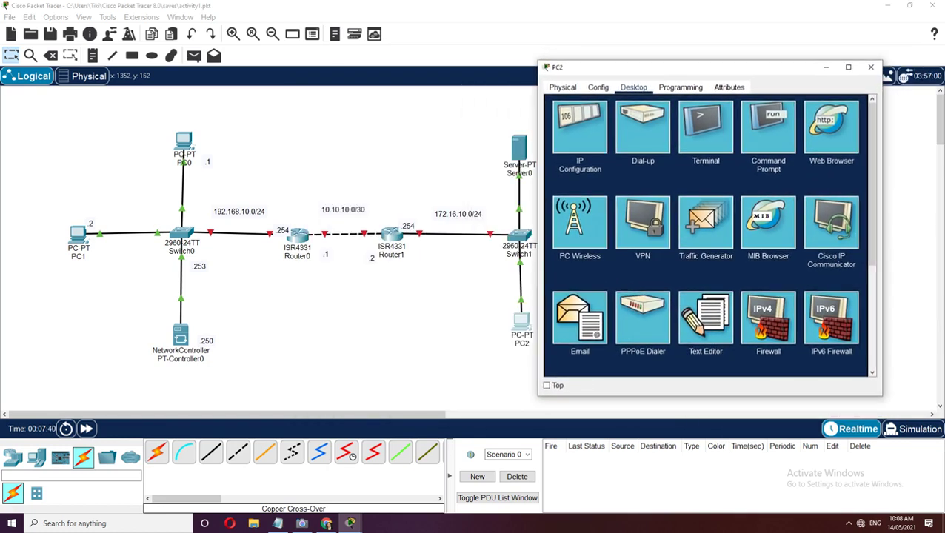
pyautogui.click(768, 133)
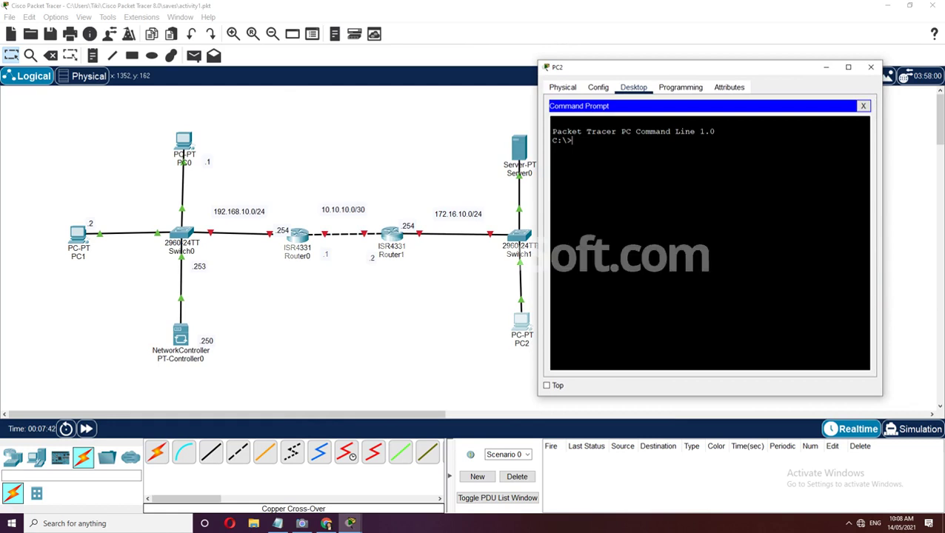
pyautogui.write('ping 172.16.10.250')
pyautogui.press('Return')
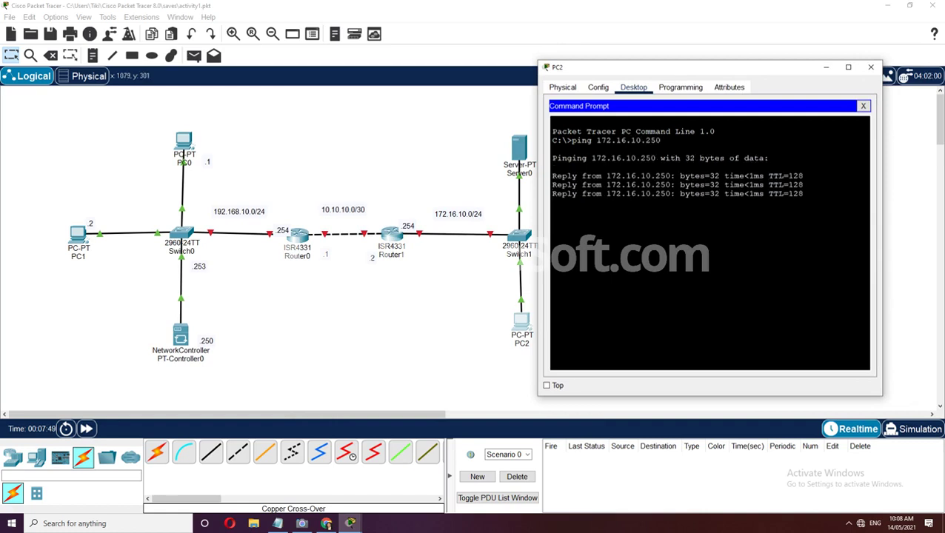
pyautogui.click(863, 106)
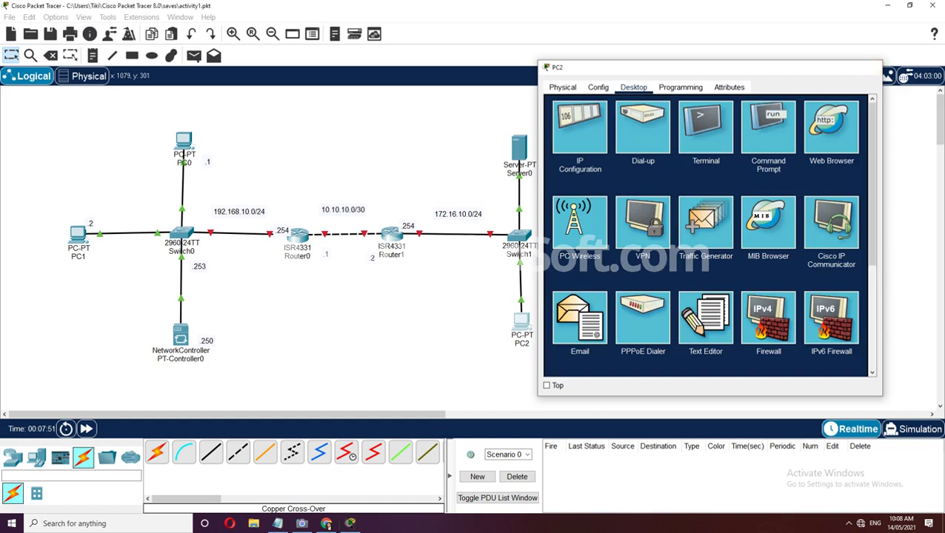
pyautogui.click(871, 67)
# Step: From PC0's Command Prompt, ping 192.168.10.2 and 192.168.10.250, stopping each with Ctrl+C
pyautogui.click(183, 142)
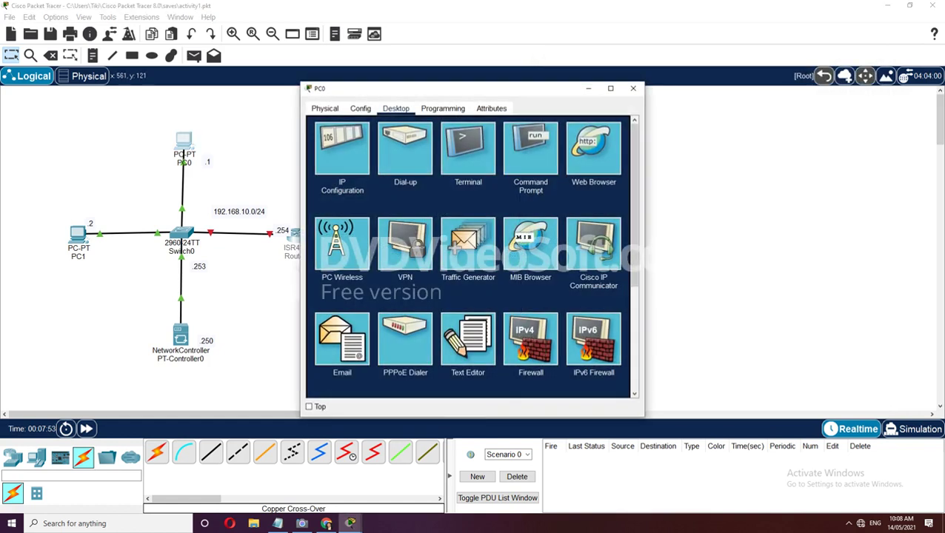
pyautogui.click(530, 151)
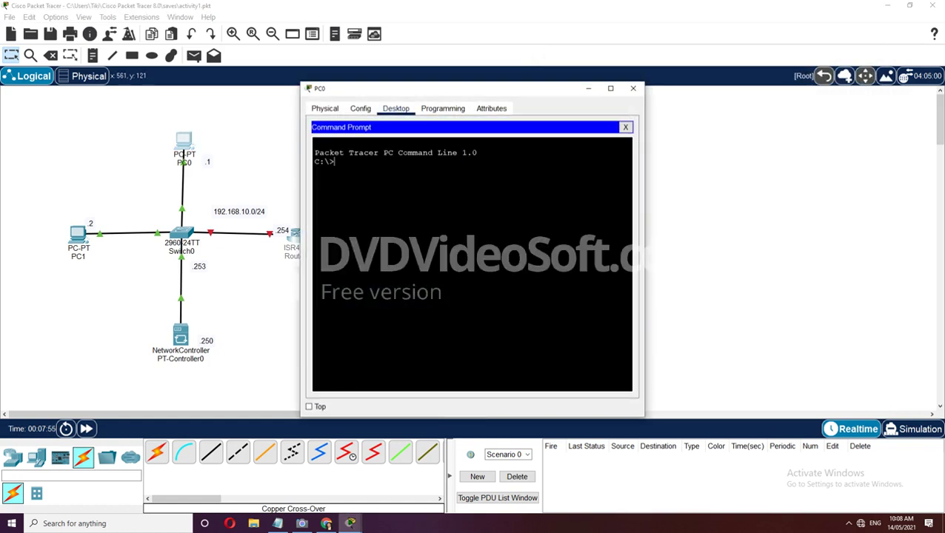
pyautogui.write('ping 192.168.10.2')
pyautogui.press('Return')
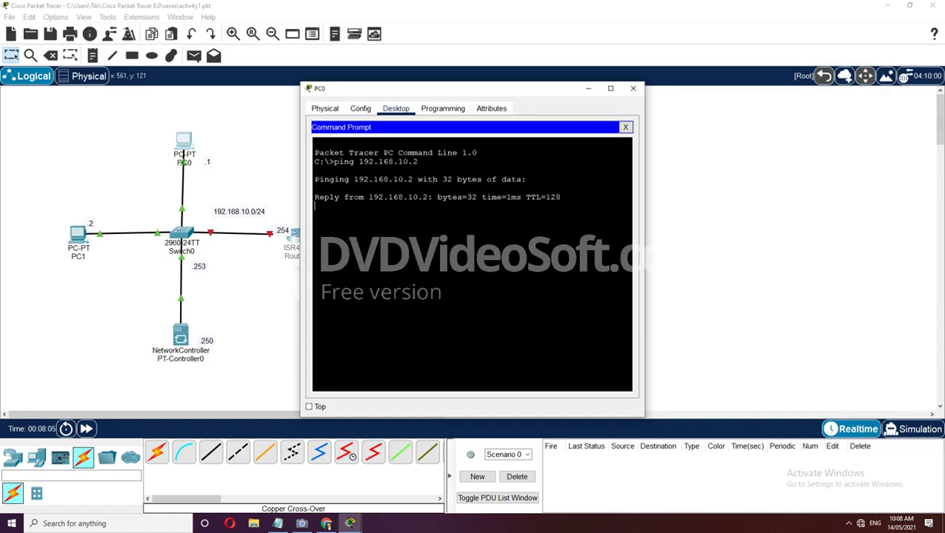
pyautogui.hotkey('ctrl', 'c')
pyautogui.press('Up')
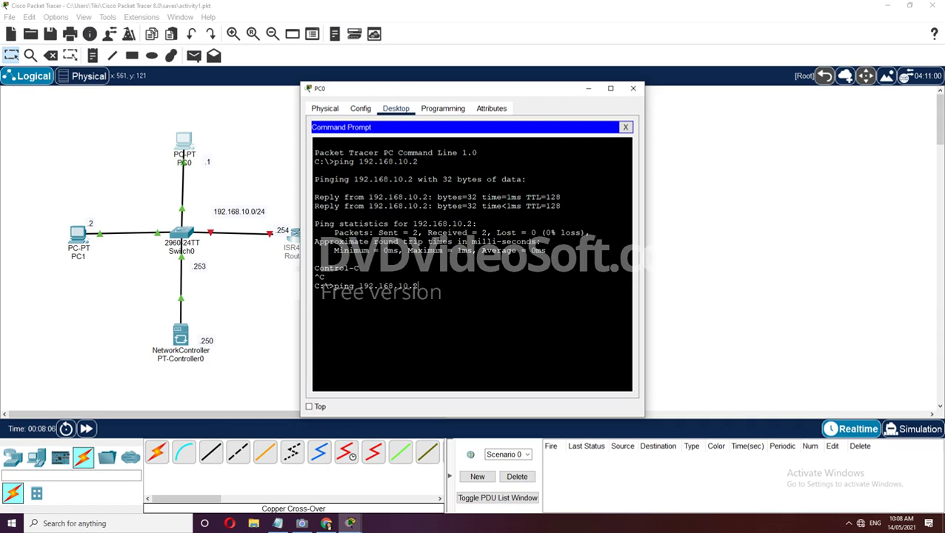
pyautogui.write('50')
pyautogui.press('Return')
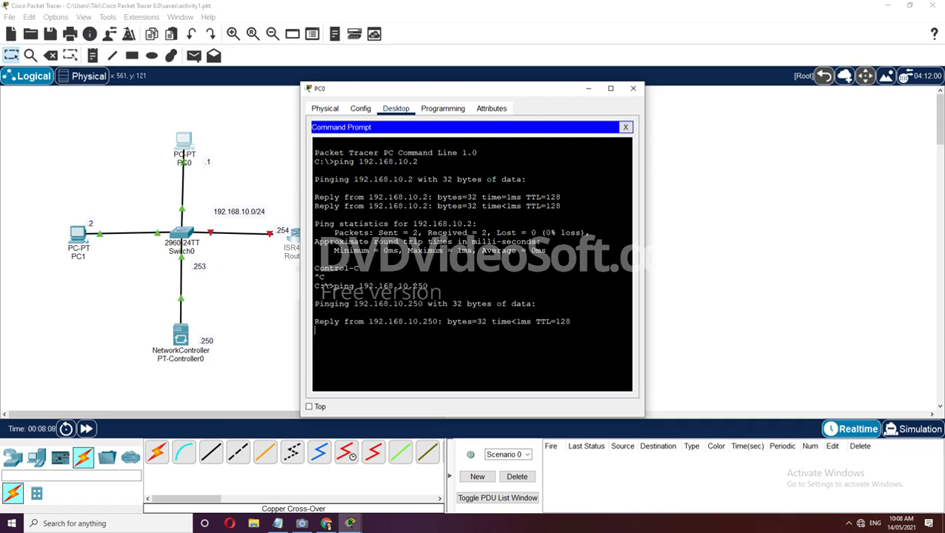
pyautogui.hotkey('ctrl', 'c')
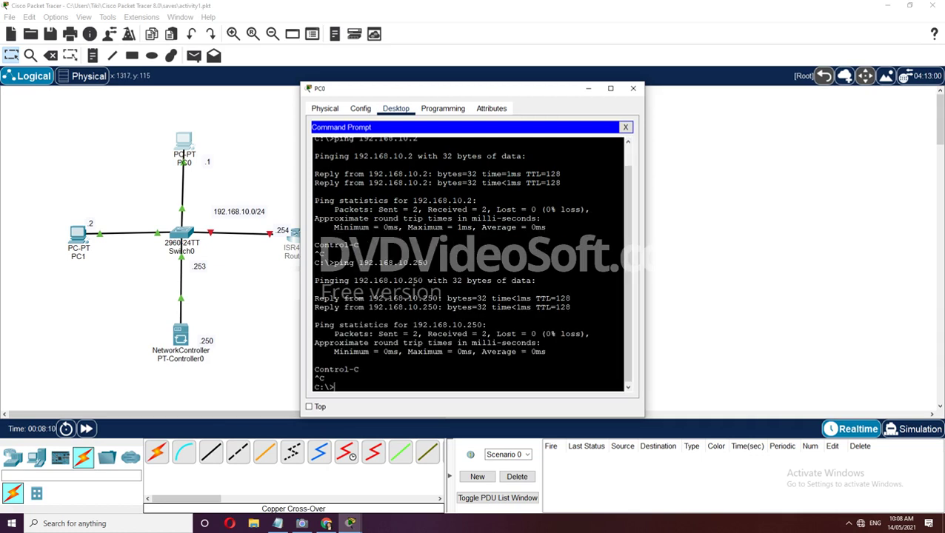
pyautogui.click(625, 126)
# Step: Scroll through the DevNet Activity PDF requirements in Chrome, then return to Packet Tracer with the Notepad command notes
pyautogui.click(633, 88)
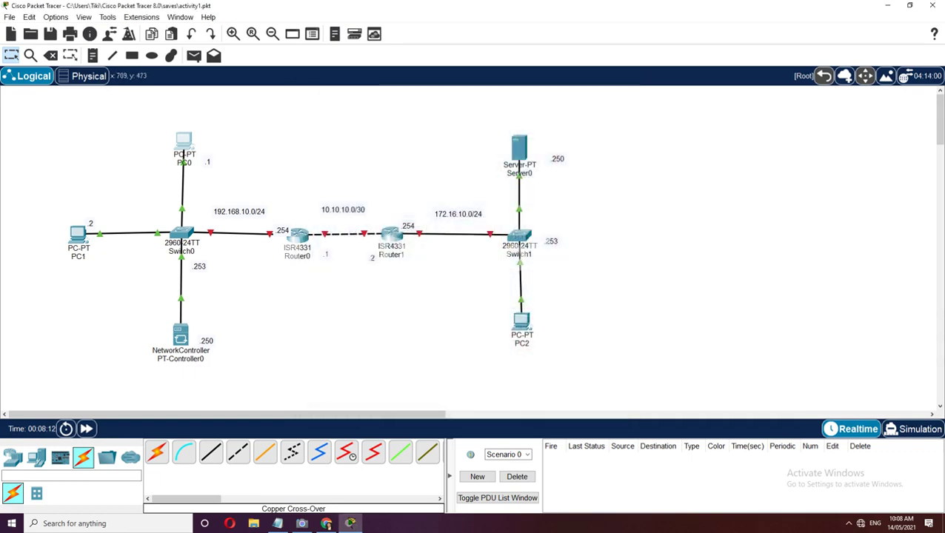
pyautogui.click(326, 523)
pyautogui.scroll(10, 491, 49)
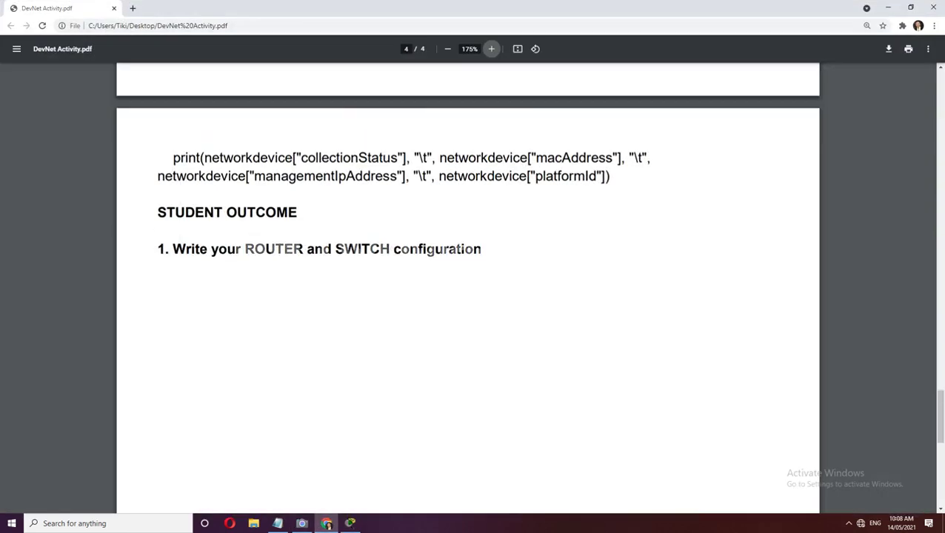
pyautogui.scroll(15, 491, 49)
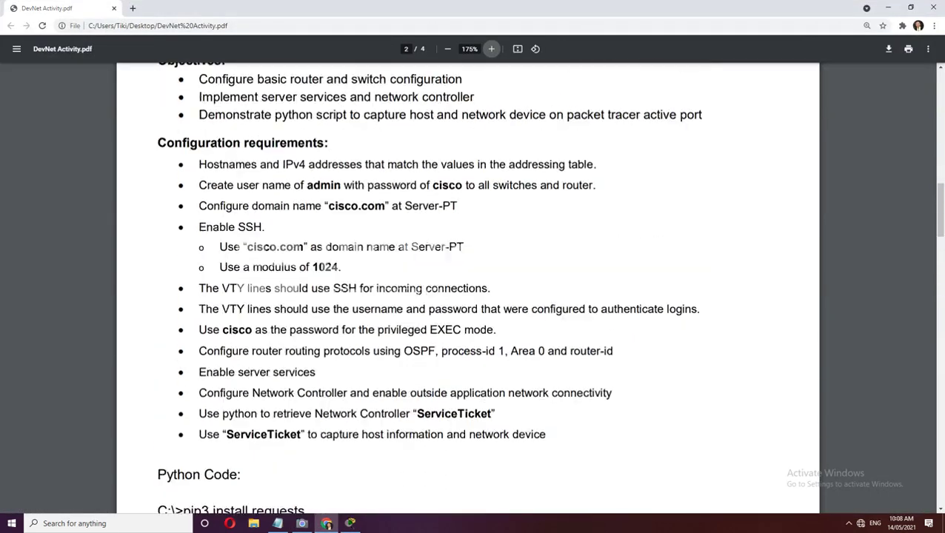
pyautogui.scroll(-3, 491, 49)
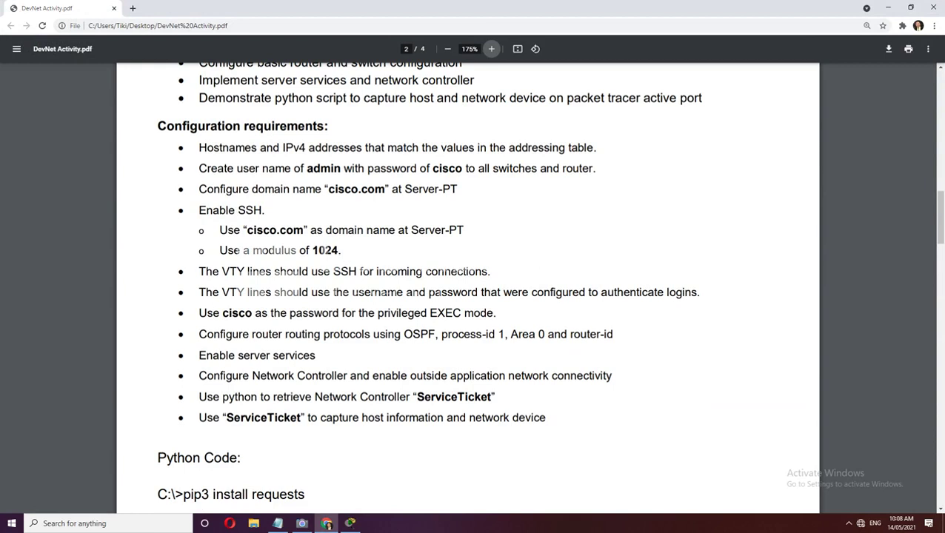
pyautogui.scroll(-2, 490, 48)
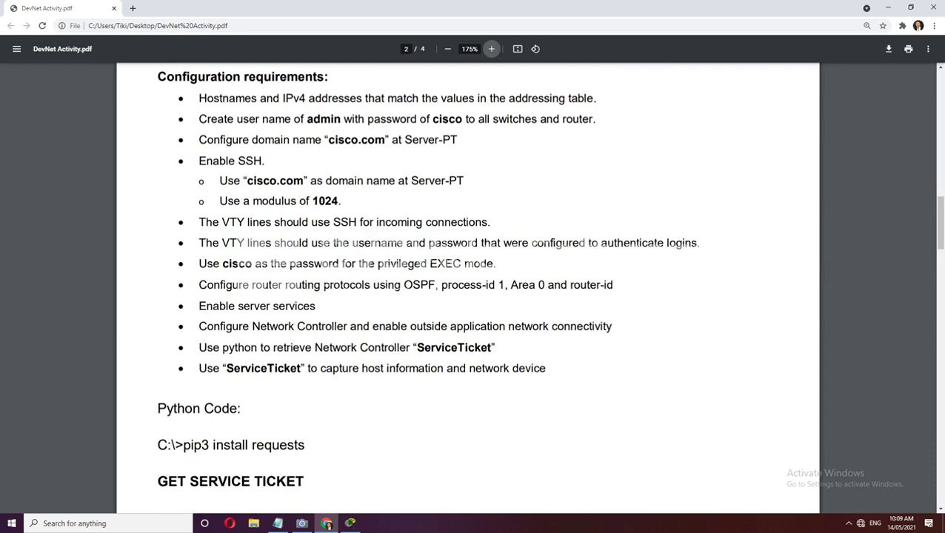
pyautogui.scroll(-1, 491, 49)
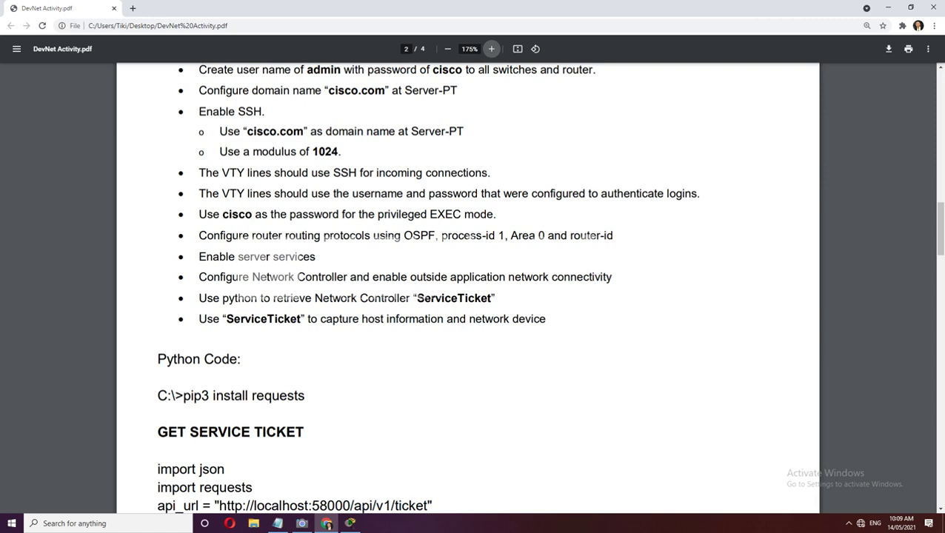
pyautogui.scroll(3, 490, 49)
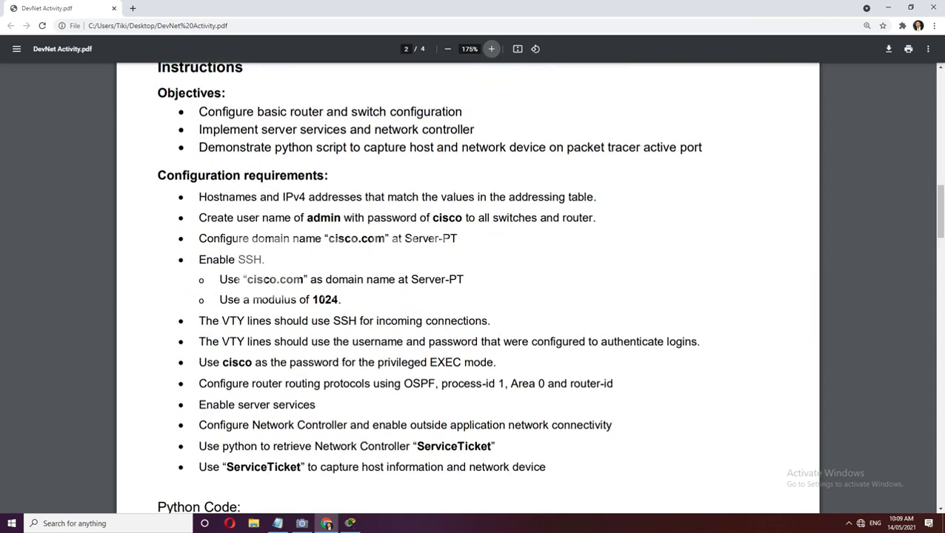
pyautogui.click(277, 524)
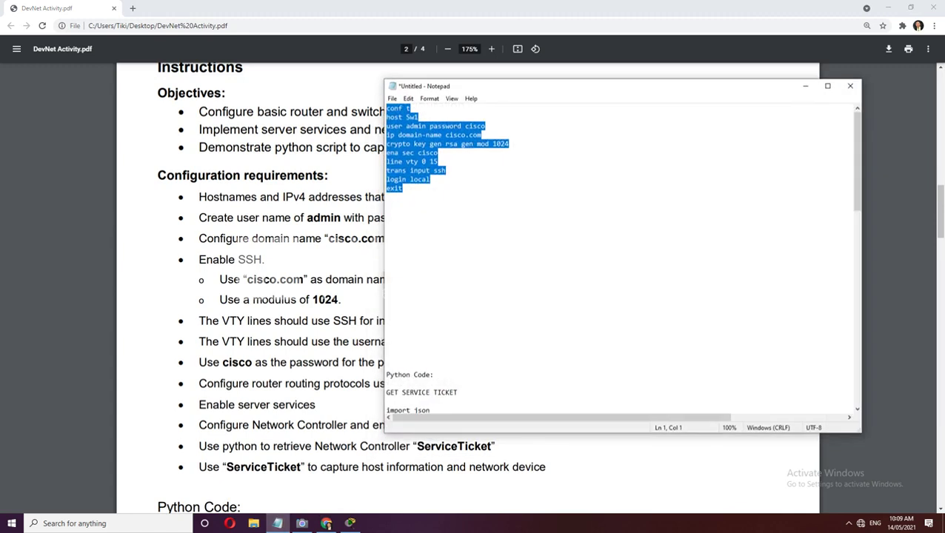
pyautogui.click(277, 524)
pyautogui.scroll(3, 467, 289)
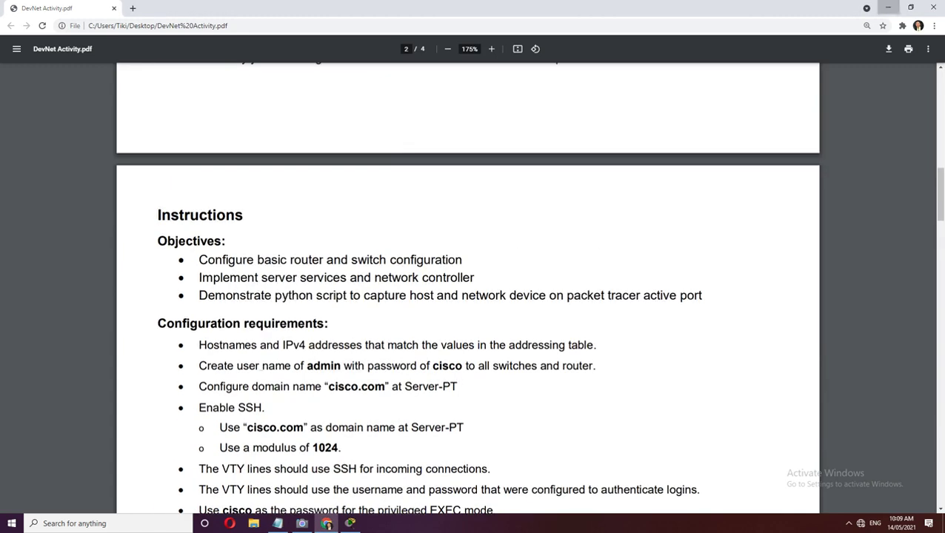
pyautogui.hotkey('alt', 'Tab')
# Step: Copy the Sw1 command block from conf t to exit in Notepad and open Switch0's device window
pyautogui.click(414, 224)
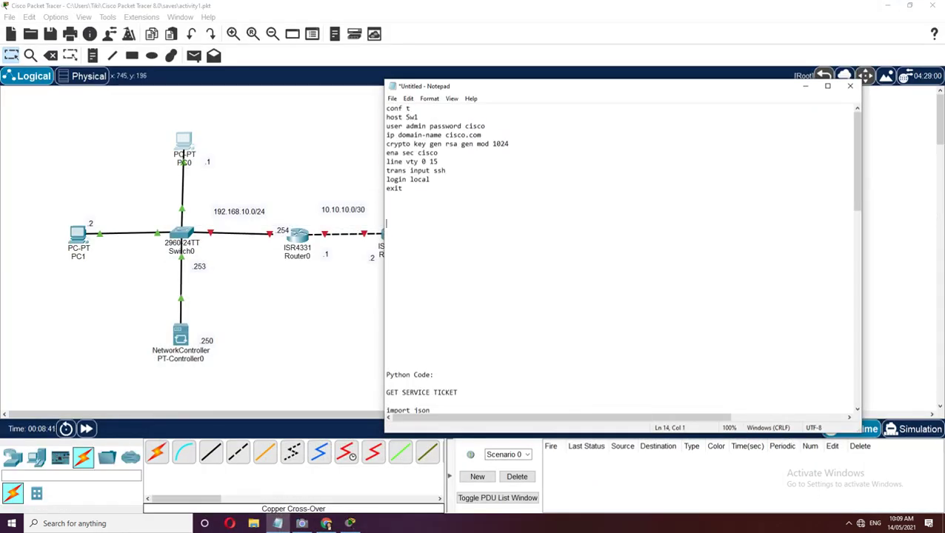
pyautogui.click(410, 108)
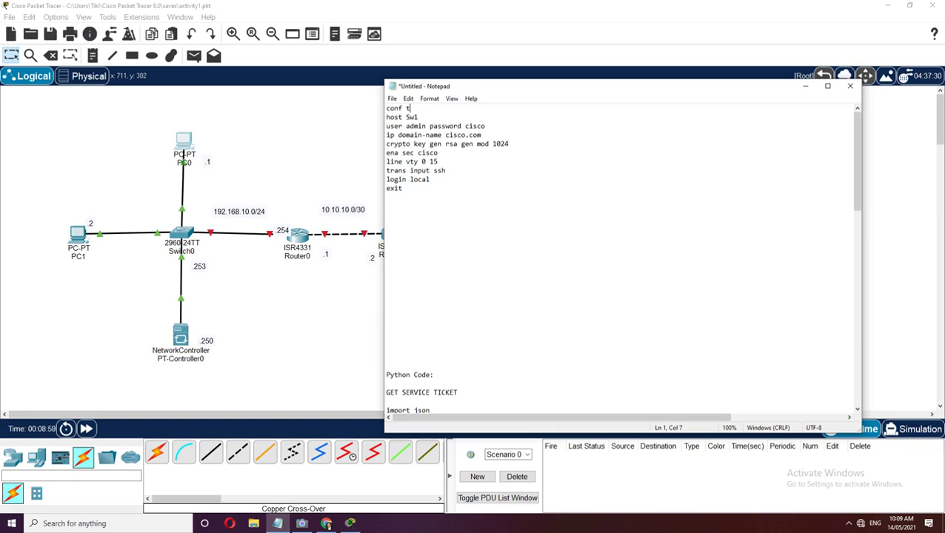
pyautogui.click(418, 117)
pyautogui.moveTo(403, 190); pyautogui.dragTo(386, 108)
pyautogui.hotkey('ctrl', 'c')
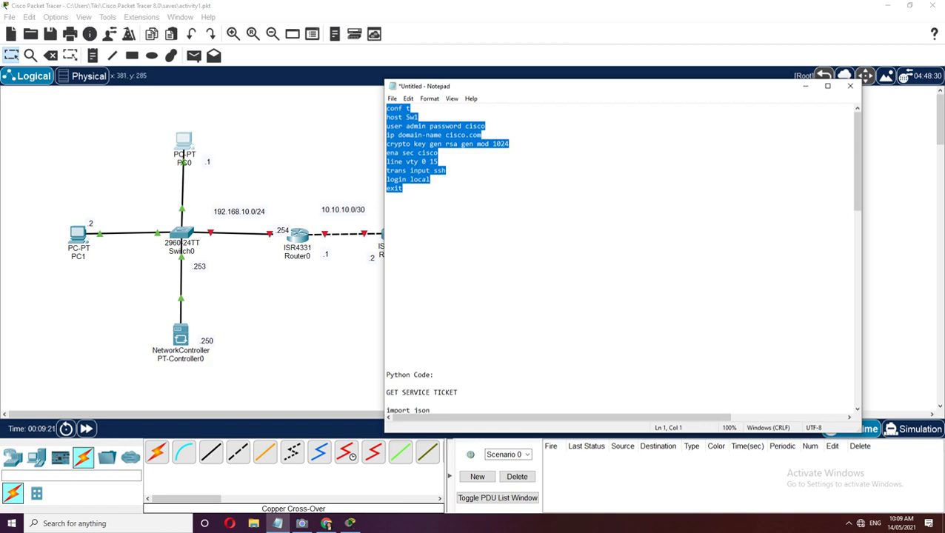
pyautogui.hotkey('alt', 'Tab')
pyautogui.click(181, 235)
# Step: In Switch0's CLI, enter privileged mode with ena and paste the copied Sw1 SSH configuration
pyautogui.click(388, 109)
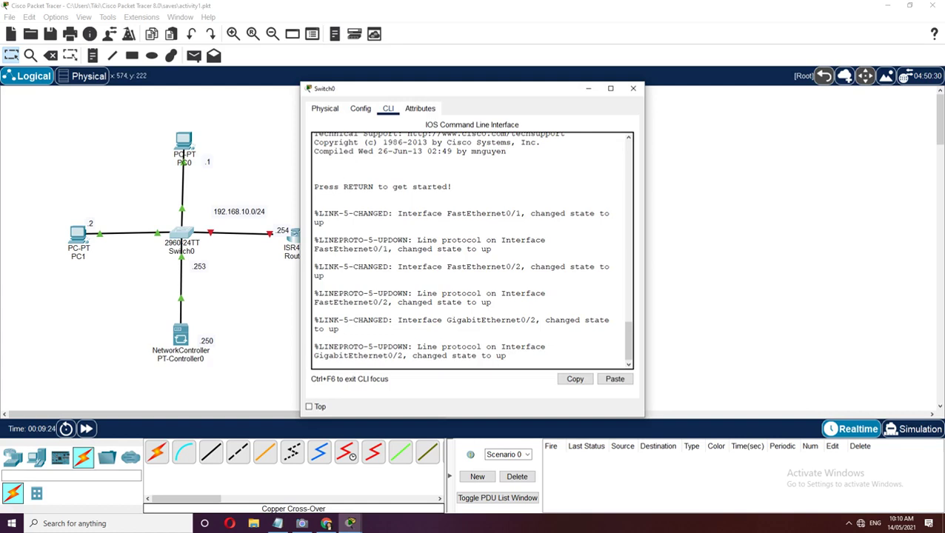
pyautogui.press('Return')
pyautogui.press('Return')
pyautogui.press('Return')
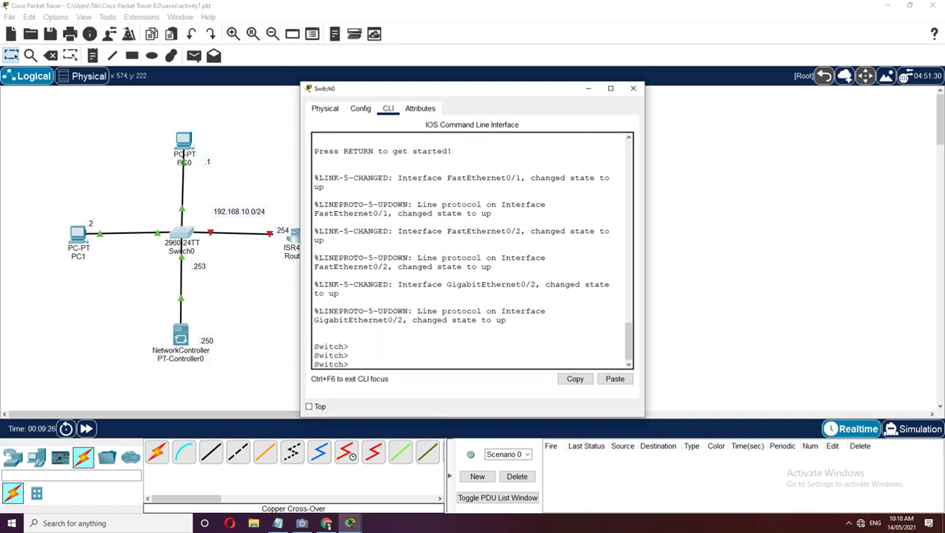
pyautogui.write('ena')
pyautogui.press('Return')
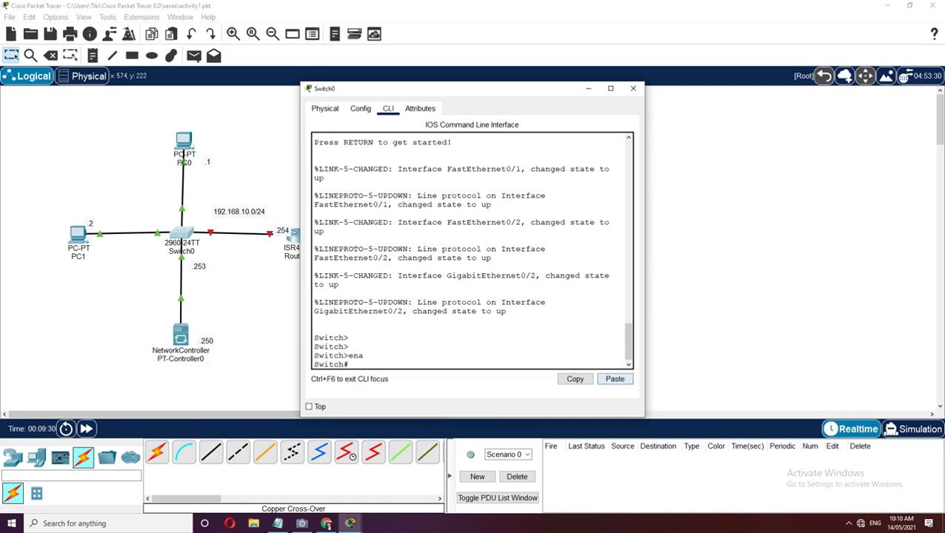
pyautogui.click(615, 378)
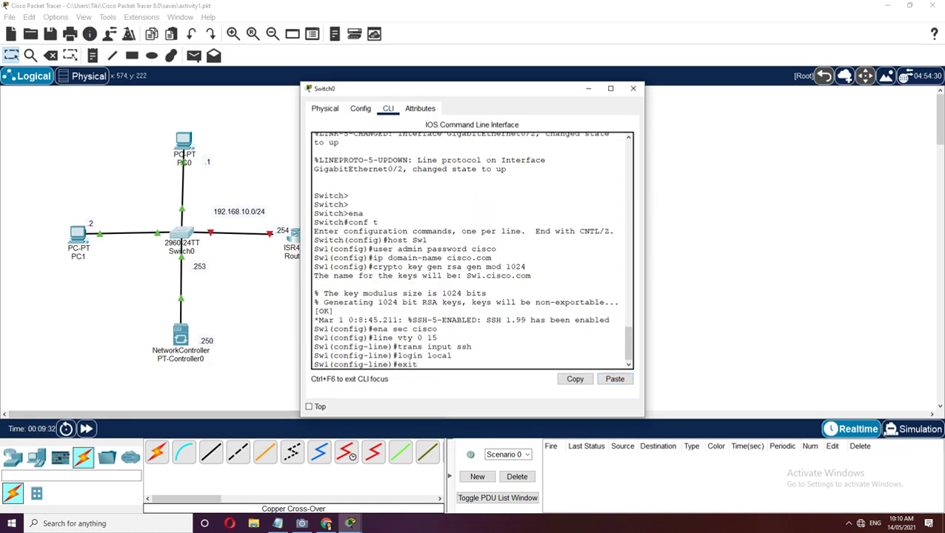
pyautogui.press('Return')
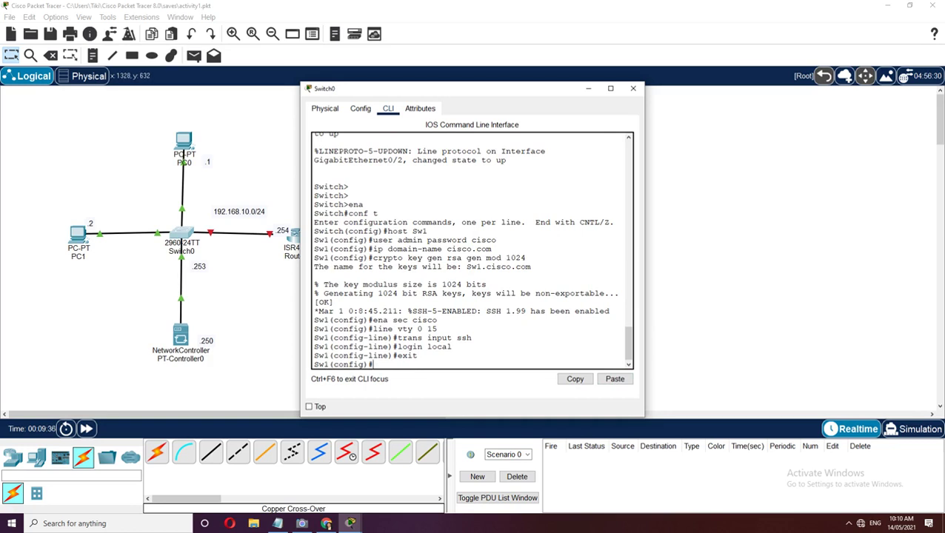
pyautogui.hotkey('alt', 'F4')
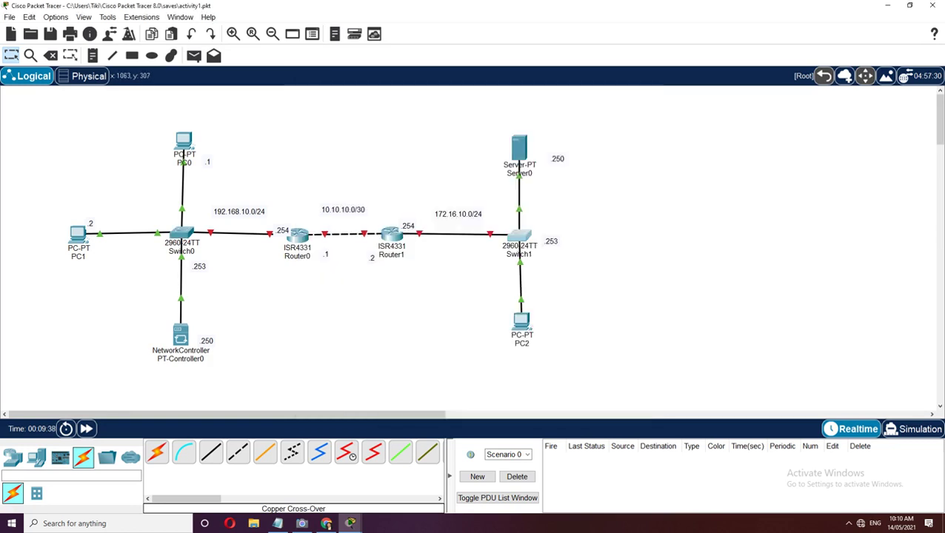
# Step: Open Switch1's CLI and enter privileged mode with ena
pyautogui.click(519, 240)
pyautogui.click(388, 108)
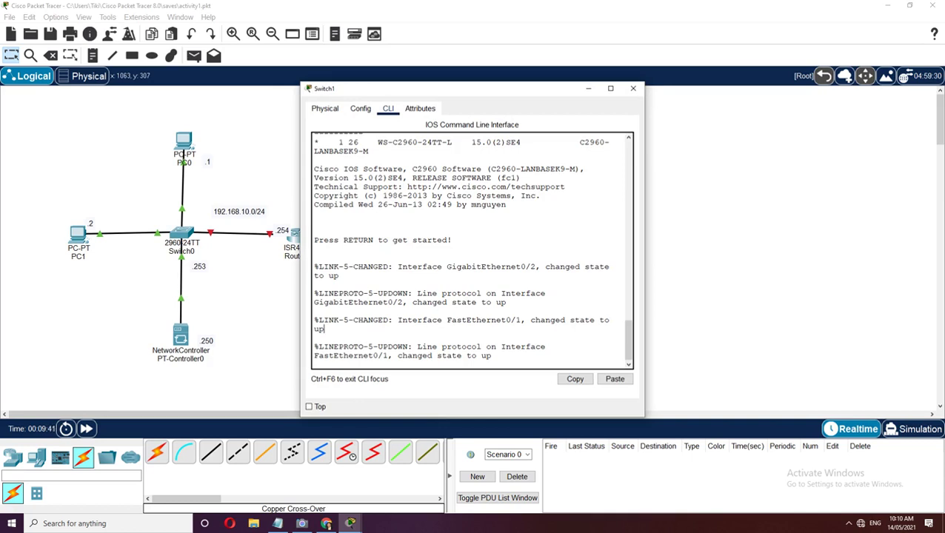
pyautogui.press('Return')
pyautogui.press('Return')
pyautogui.write('e')
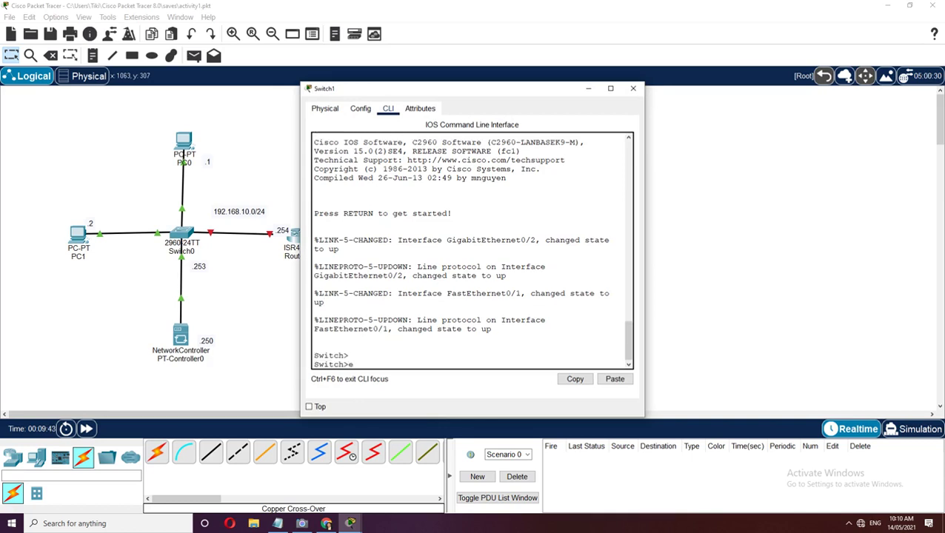
pyautogui.write('na')
pyautogui.press('Return')
pyautogui.press('Return')
pyautogui.press('Return')
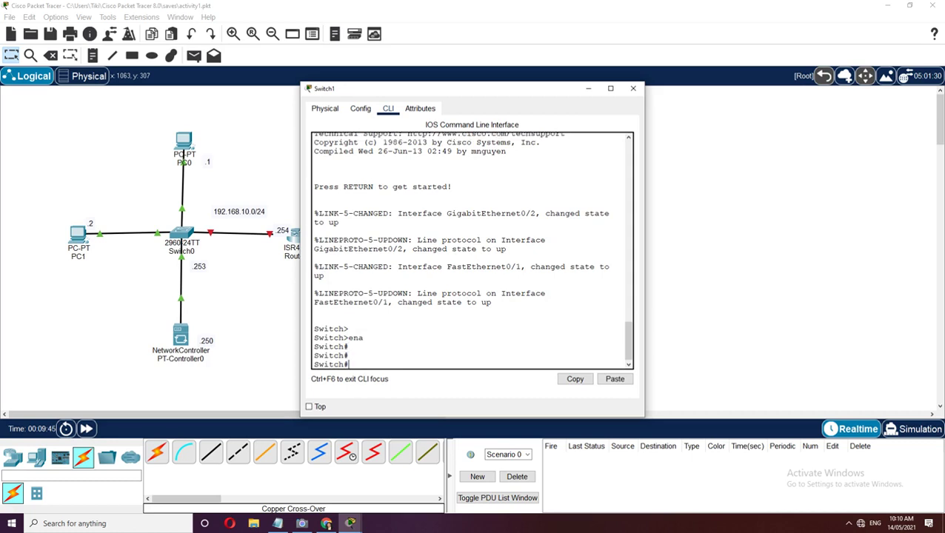
# Step: In the Notepad commands, change hostname Sw1 to Sw2 and copy all lines
pyautogui.hotkey('alt', 'Tab')
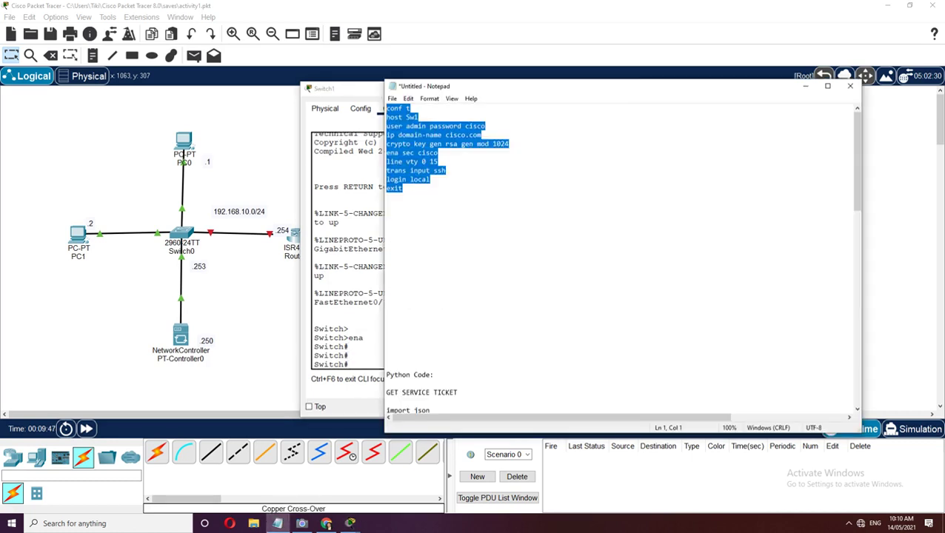
pyautogui.click(418, 117)
pyautogui.press('BackSpace')
pyautogui.write('2')
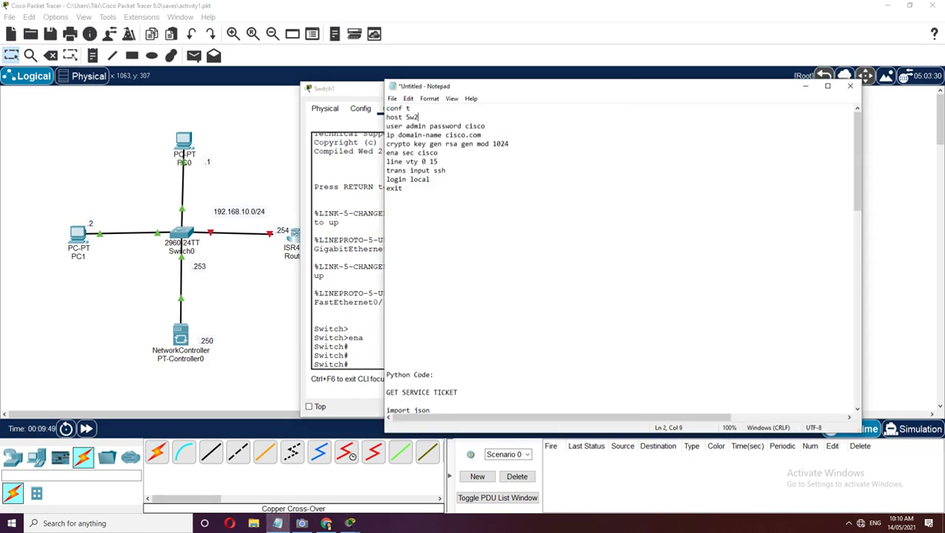
pyautogui.press('Down')
pyautogui.press('Down')
pyautogui.press('Down')
pyautogui.press('Down')
pyautogui.press('Down')
pyautogui.press('Down')
pyautogui.press('Down')
pyautogui.press('Down')
pyautogui.press('Down')
pyautogui.press('End')
pyautogui.hotkey('ctrl', 'shift', 'Home')
pyautogui.hotkey('ctrl', 'c')
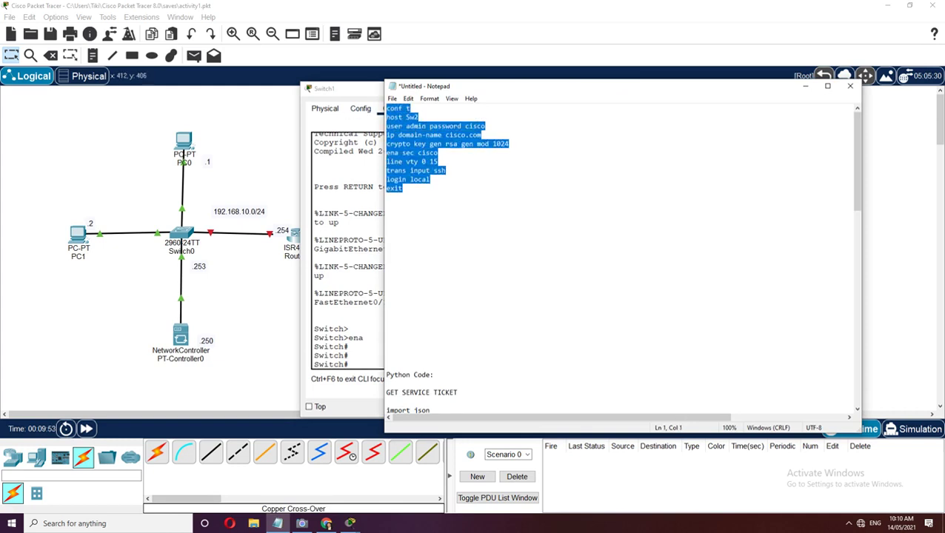
# Step: Paste and run the Sw2 SSH, admin user and cisco.com configuration on Switch1
pyautogui.hotkey('alt', 'Tab')
pyautogui.hotkey('alt', 'Tab')
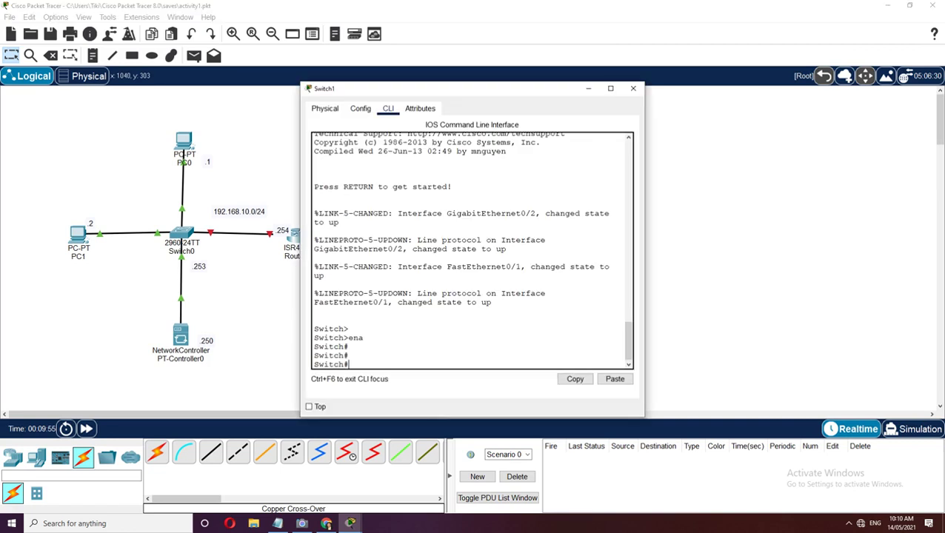
pyautogui.hotkey('ctrl', 'v')
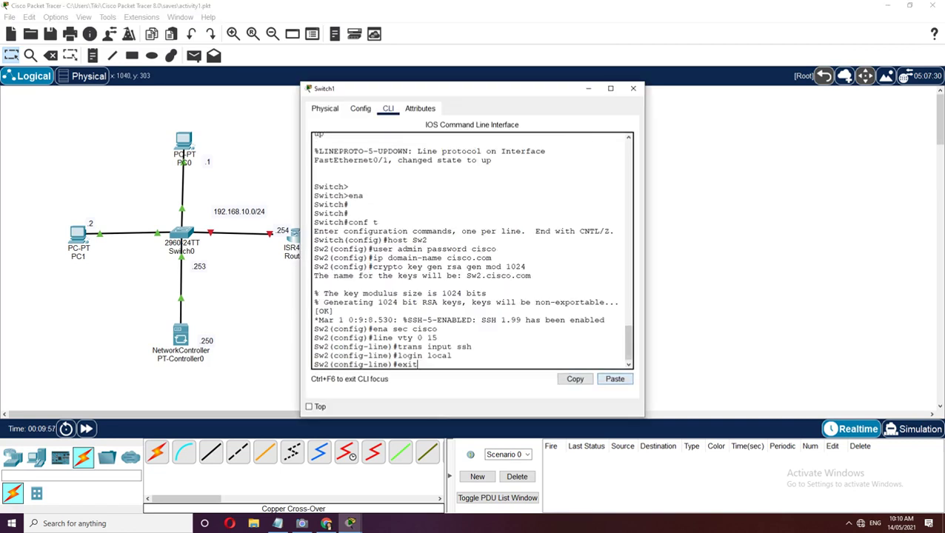
pyautogui.press('Return')
pyautogui.press('Return')
pyautogui.press('Return')
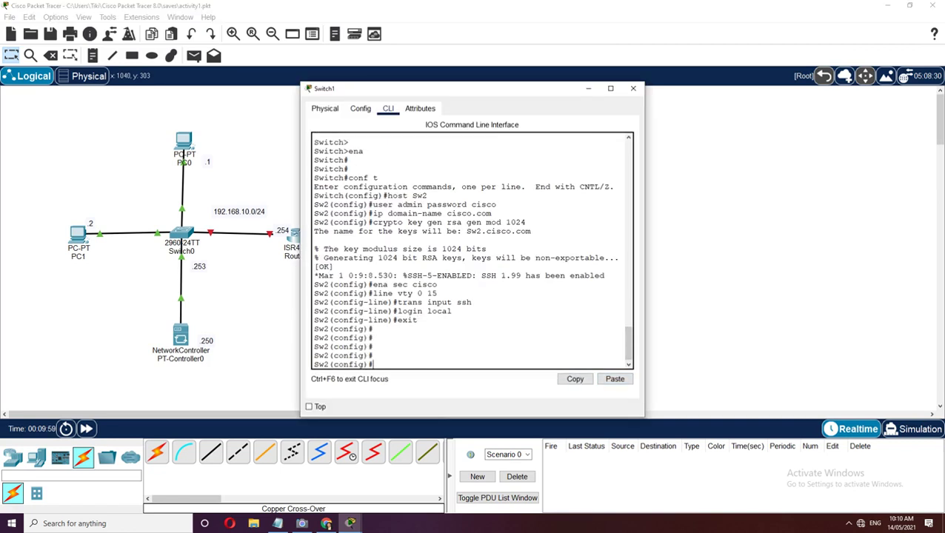
pyautogui.hotkey('alt', 'Tab')
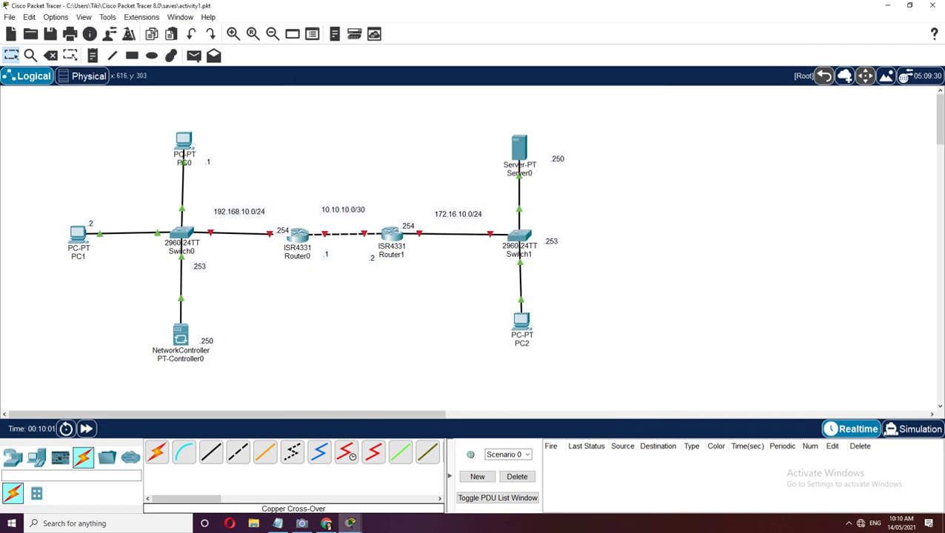
# Step: Open Router0's CLI, decline the initial configuration dialog, and enter privileged mode
pyautogui.click(298, 236)
pyautogui.click(388, 108)
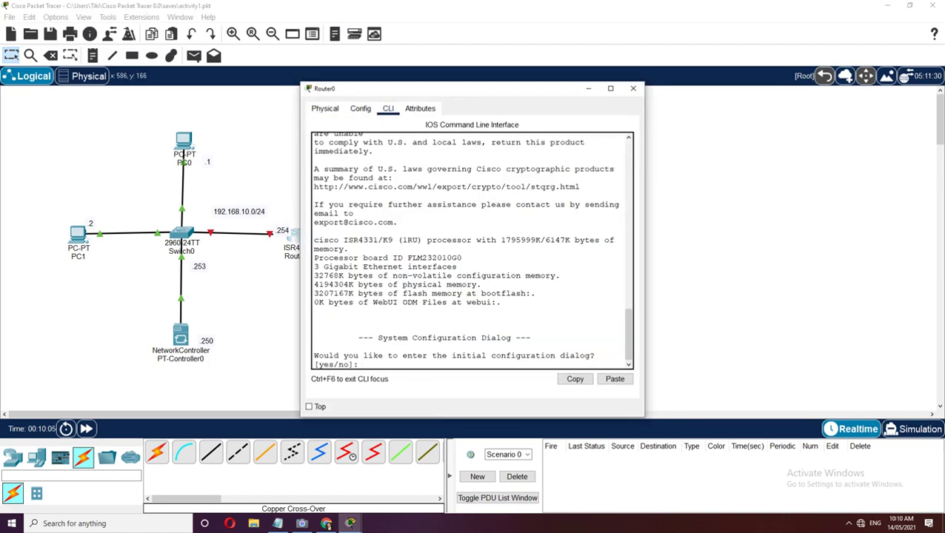
pyautogui.write('no')
pyautogui.press('Return')
pyautogui.press('Return')
pyautogui.press('Return')
pyautogui.press('Return')
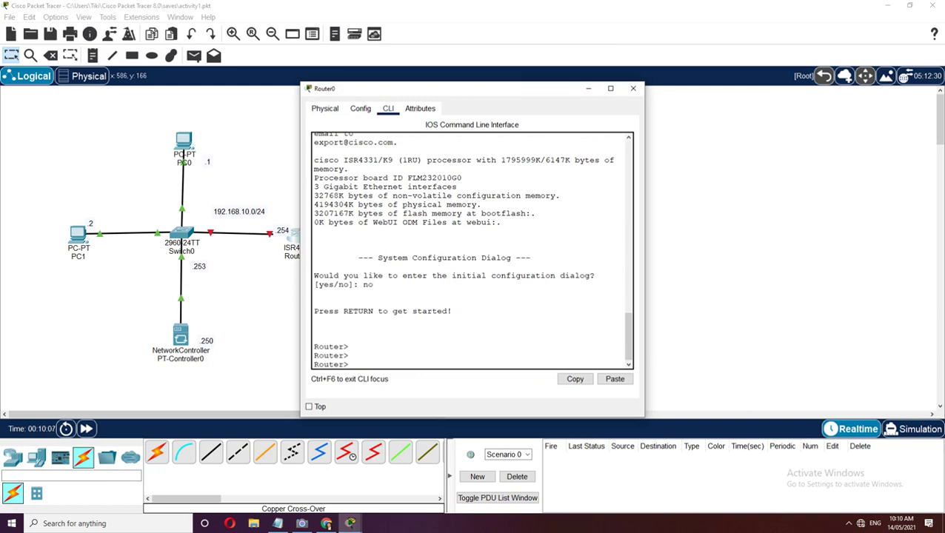
pyautogui.write('ena')
pyautogui.press('Return')
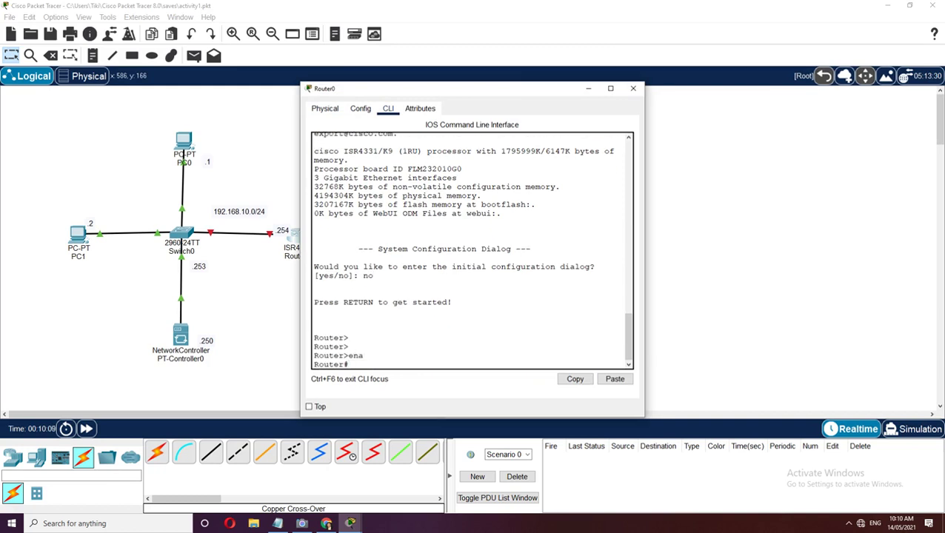
# Step: In the Notepad commands, change hostname Sw2 to R1 and line vty 0 15 to 0 4
pyautogui.click(277, 524)
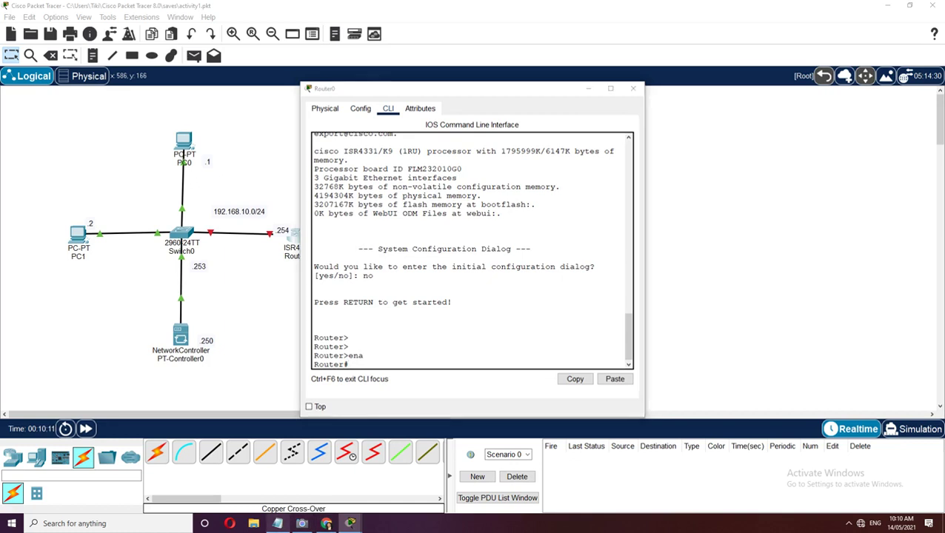
pyautogui.click(418, 117)
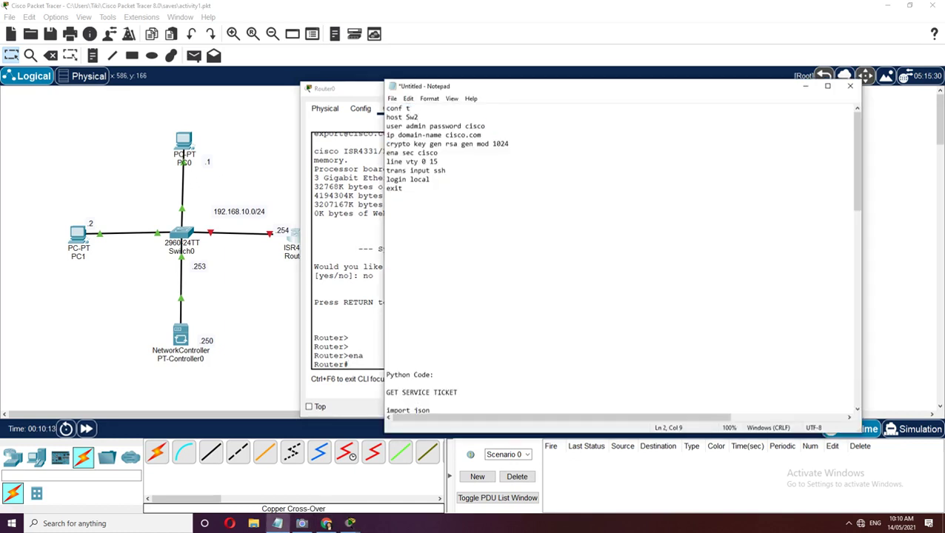
pyautogui.press('BackSpace')
pyautogui.press('BackSpace')
pyautogui.press('BackSpace')
pyautogui.write('R1')
pyautogui.click(437, 161)
pyautogui.press('BackSpace')
pyautogui.press('BackSpace')
pyautogui.write('4')
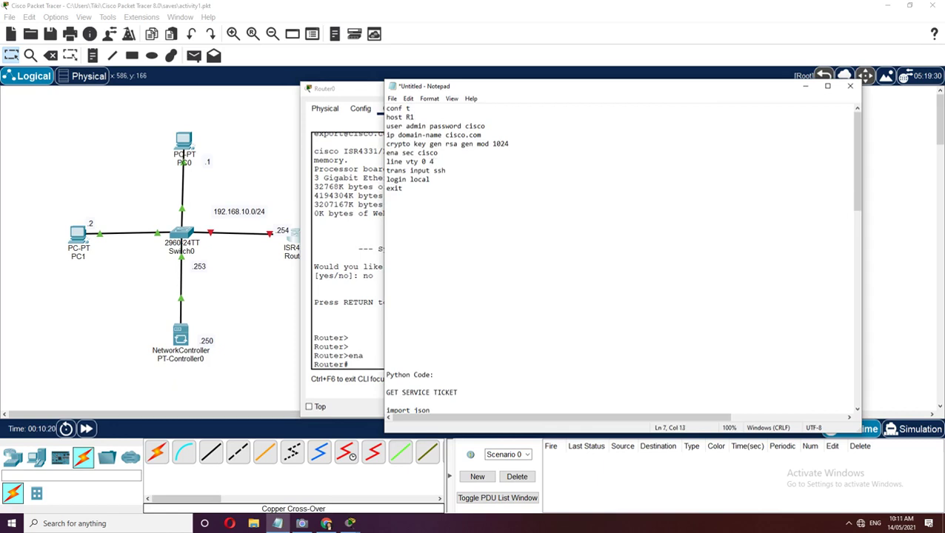
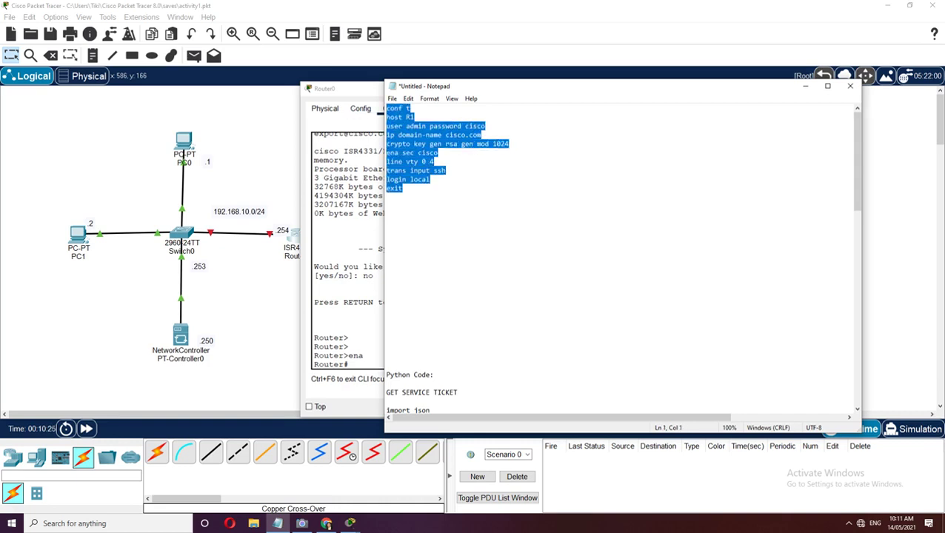
# Step: Paste the SSH configuration into Router0's console and close it
pyautogui.hotkey('alt', 'Tab')
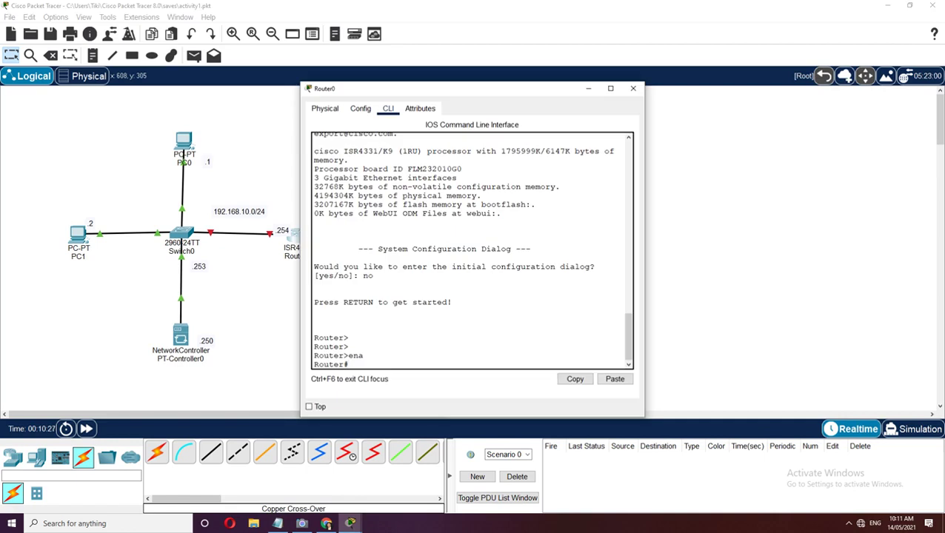
pyautogui.click(615, 379)
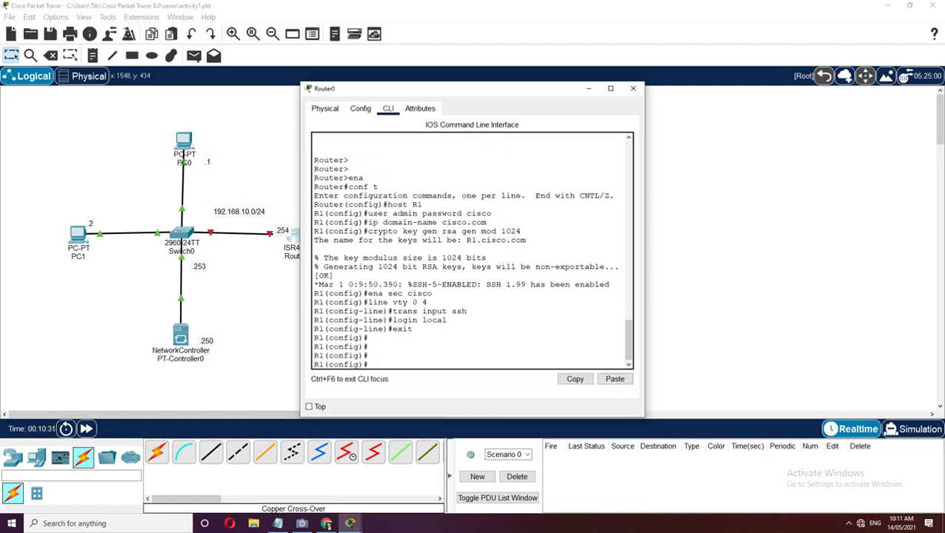
pyautogui.hotkey('alt', 'F4')
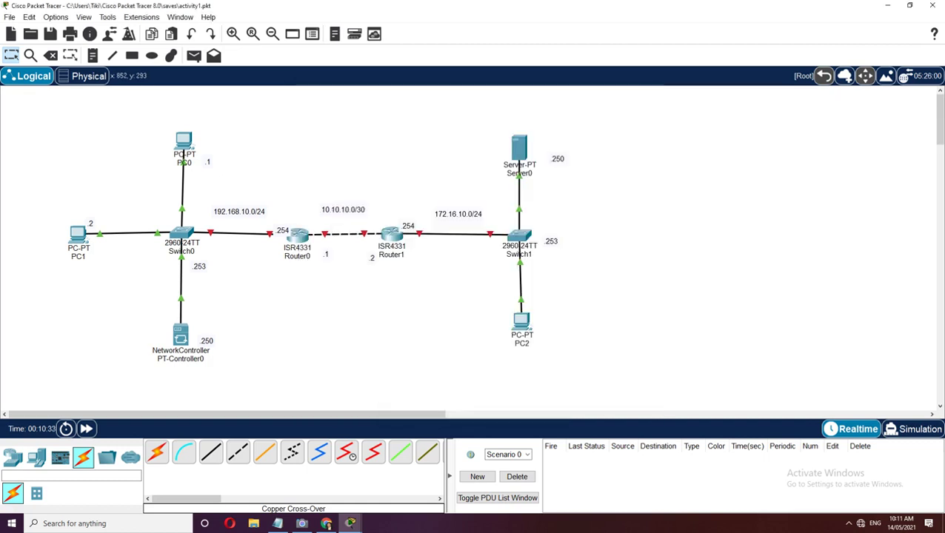
# Step: On Router1's CLI, decline the initial configuration dialog and enter privileged mode
pyautogui.click(391, 234)
pyautogui.click(388, 108)
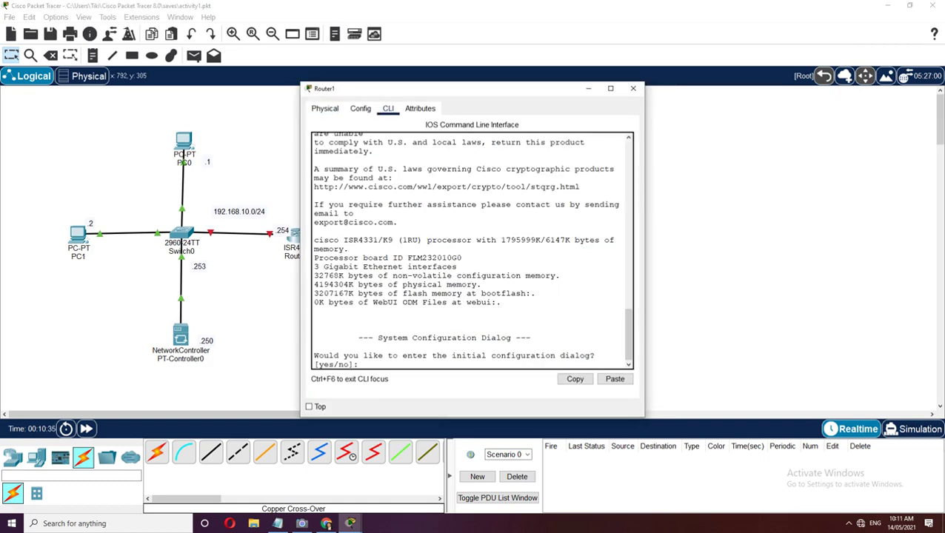
pyautogui.write('no')
pyautogui.press('Return')
pyautogui.press('Return')
pyautogui.press('Return')
pyautogui.press('Return')
pyautogui.press('Return')
pyautogui.write('ena')
pyautogui.press('Return')
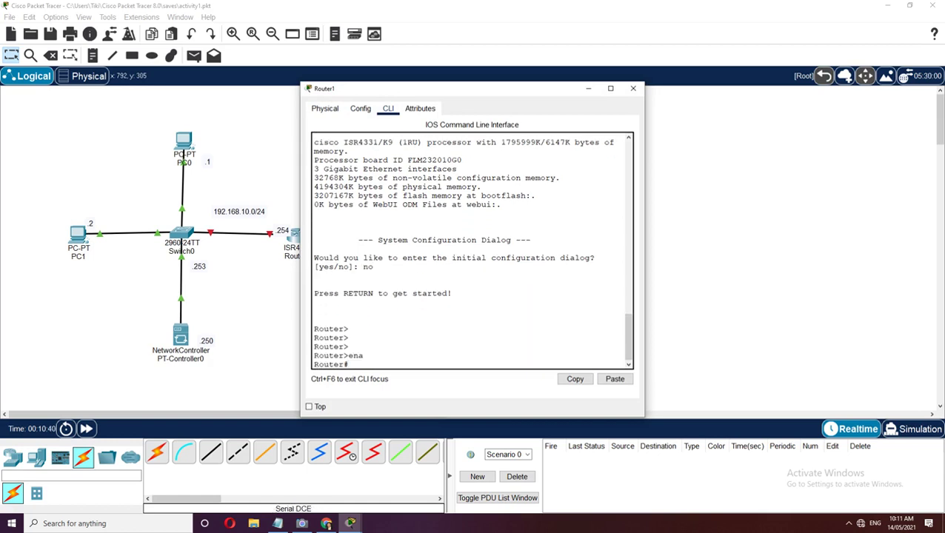
# Step: Change the Notepad command list's hostname to R2 and copy the whole list
pyautogui.click(277, 523)
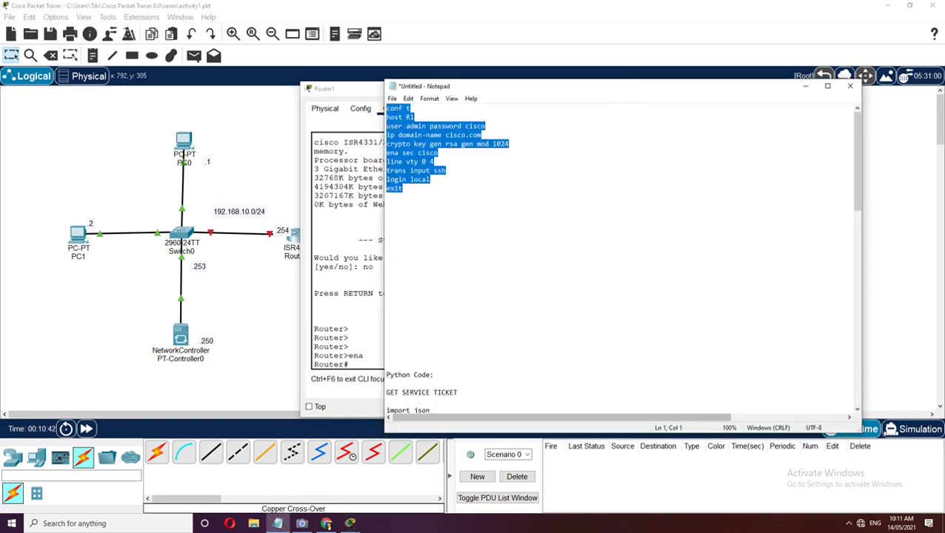
pyautogui.click(415, 117)
pyautogui.press('BackSpace')
pyautogui.write('2')
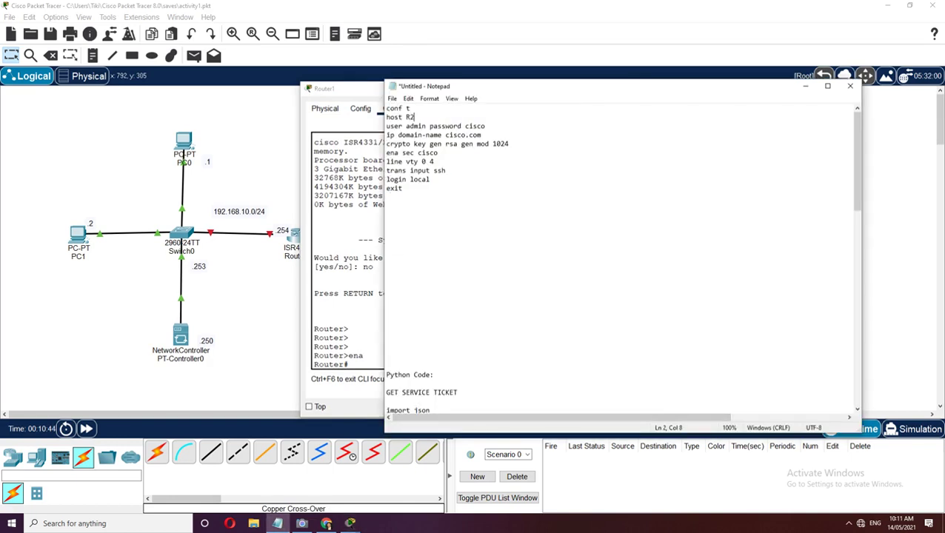
pyautogui.moveTo(386, 108); pyautogui.dragTo(403, 188)
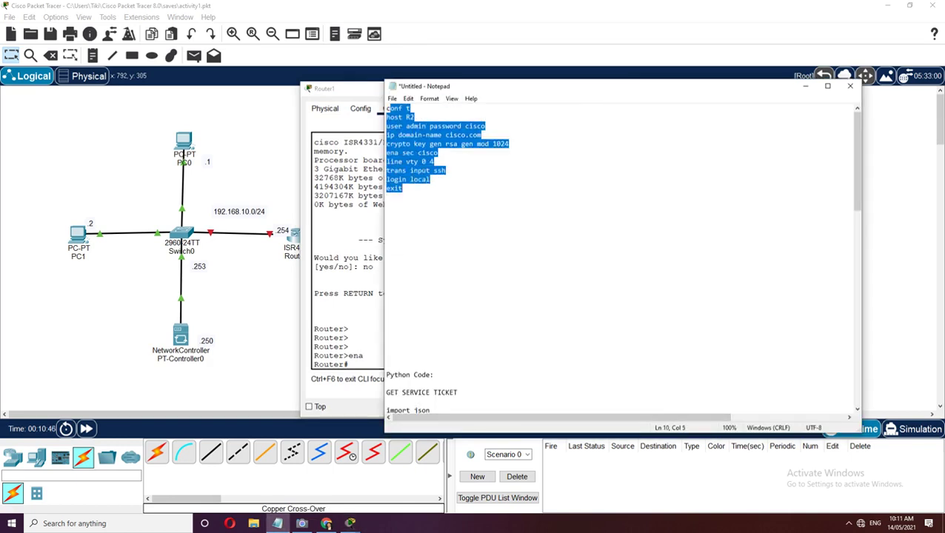
pyautogui.click(388, 109)
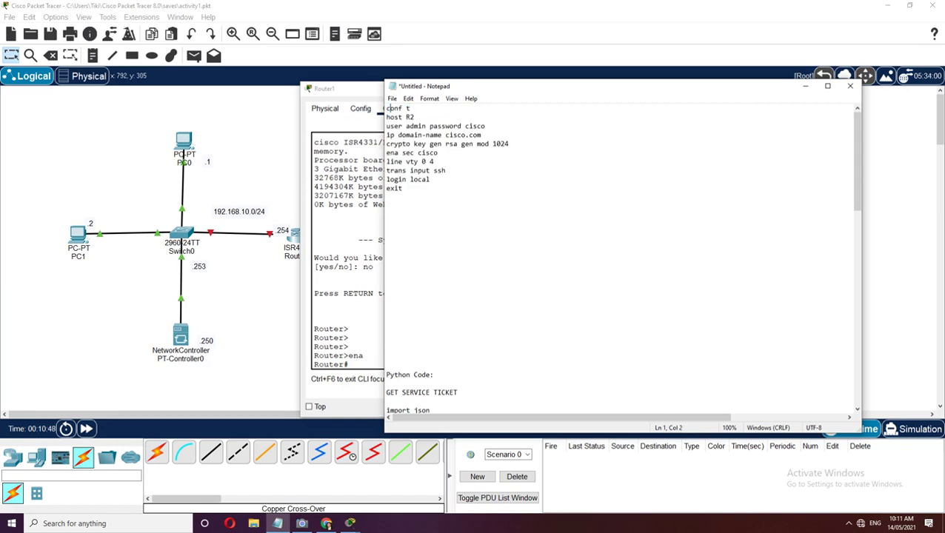
pyautogui.moveTo(385, 108); pyautogui.dragTo(386, 197)
pyautogui.hotkey('ctrl', 'c')
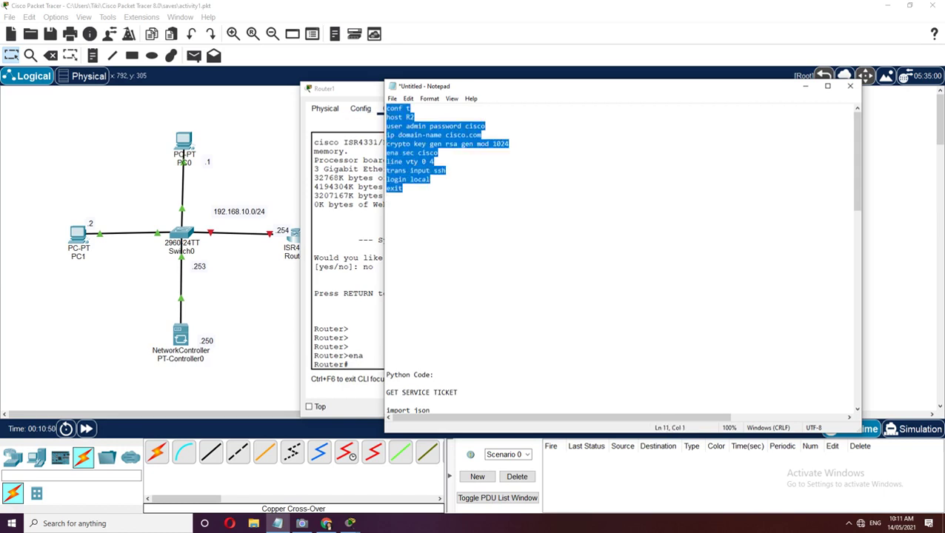
pyautogui.hotkey('alt', 'Tab')
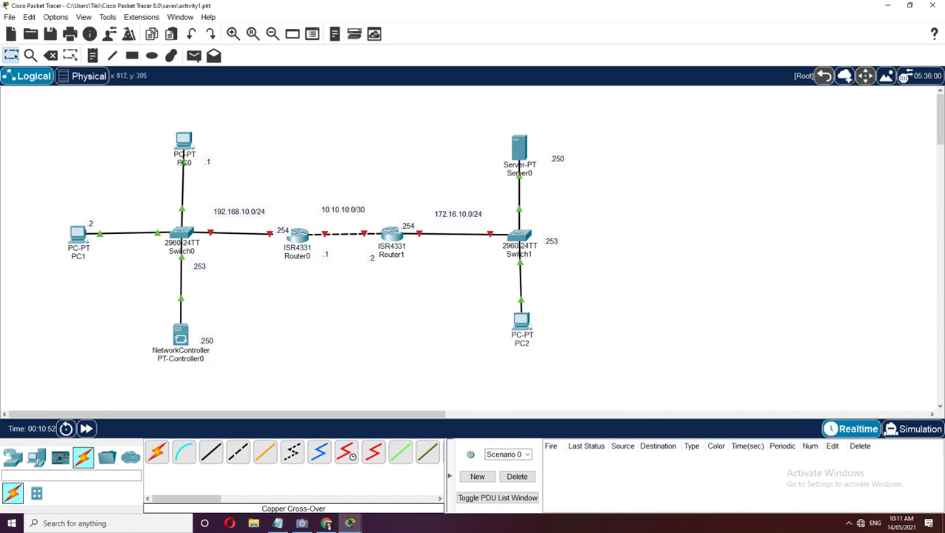
# Step: Paste the R2 SSH commands into Router1's console
pyautogui.click(390, 234)
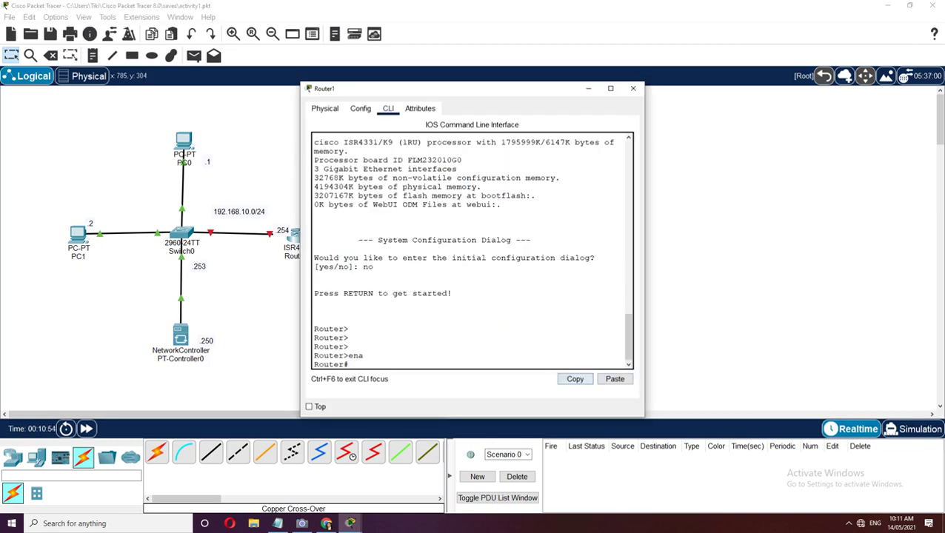
pyautogui.click(614, 379)
pyautogui.press('Return')
pyautogui.press('Return')
pyautogui.press('Return')
pyautogui.press('Return')
pyautogui.press('Return')
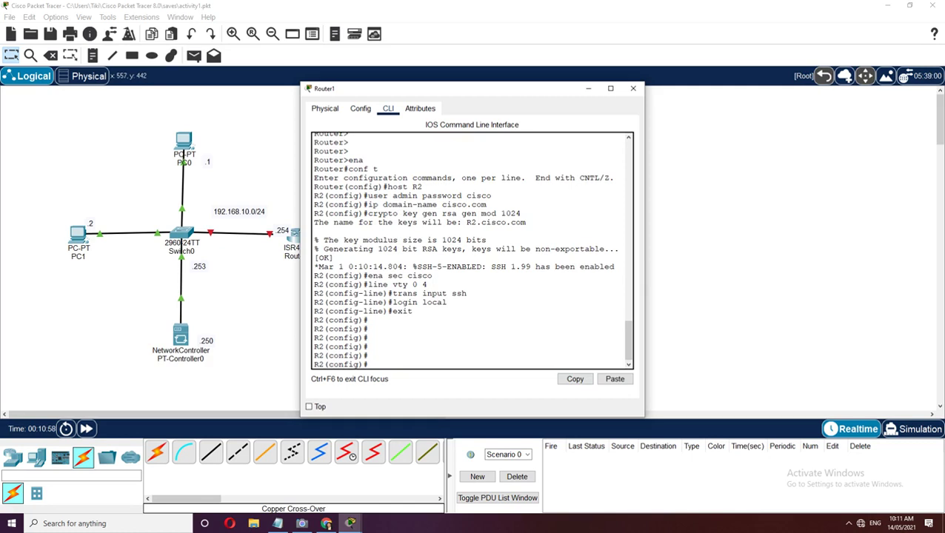
pyautogui.hotkey('alt', 'Tab')
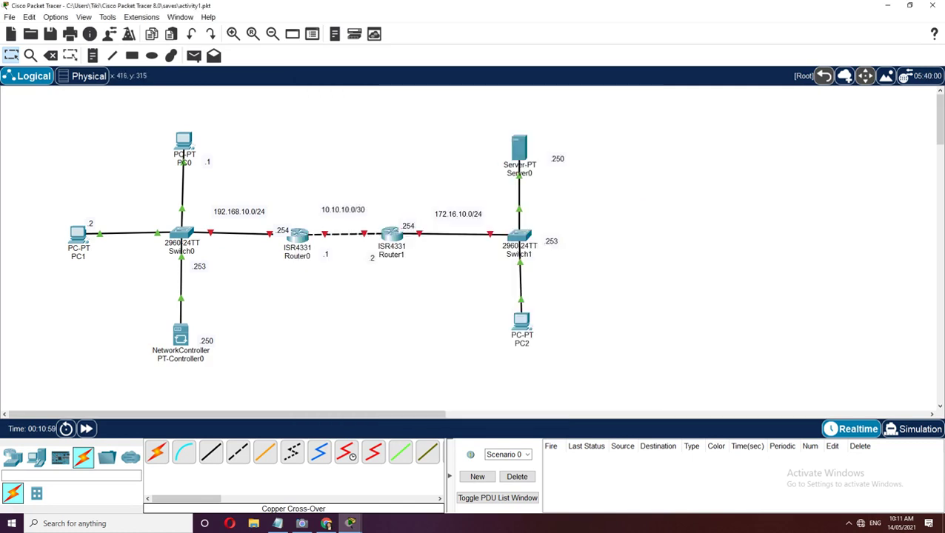
# Step: On Switch0, give VLAN 1 the address 192.16.10.253 255.255.255.0 and bring it up
pyautogui.click(182, 235)
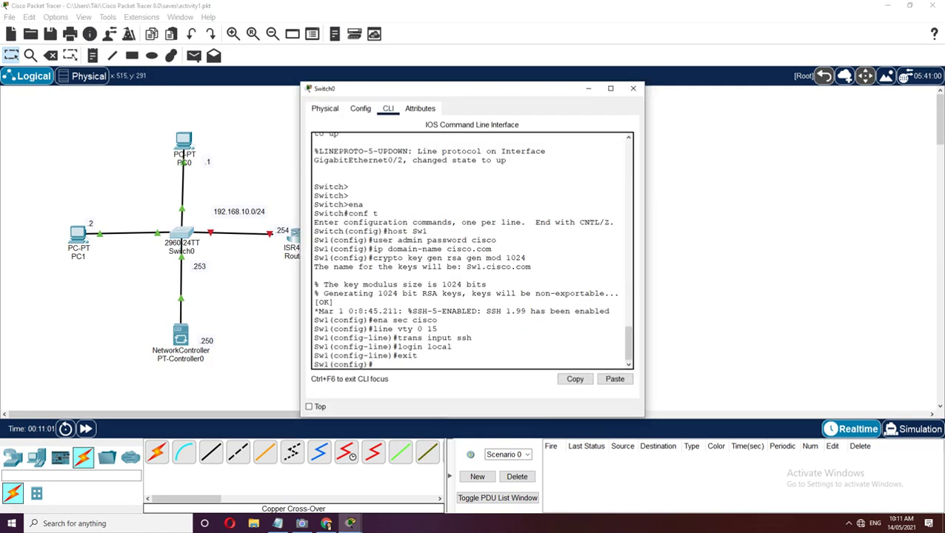
pyautogui.moveTo(444, 88); pyautogui.dragTo(640, 19)
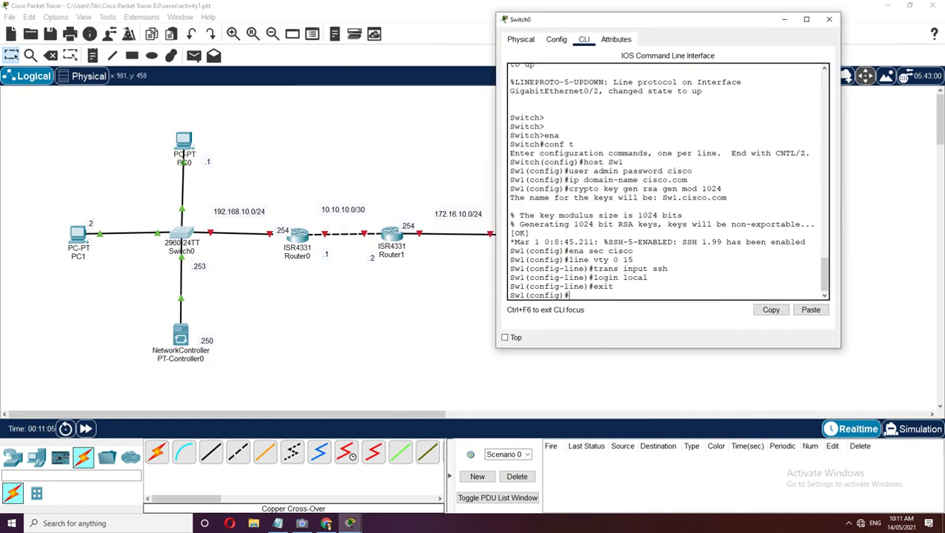
pyautogui.write('in')
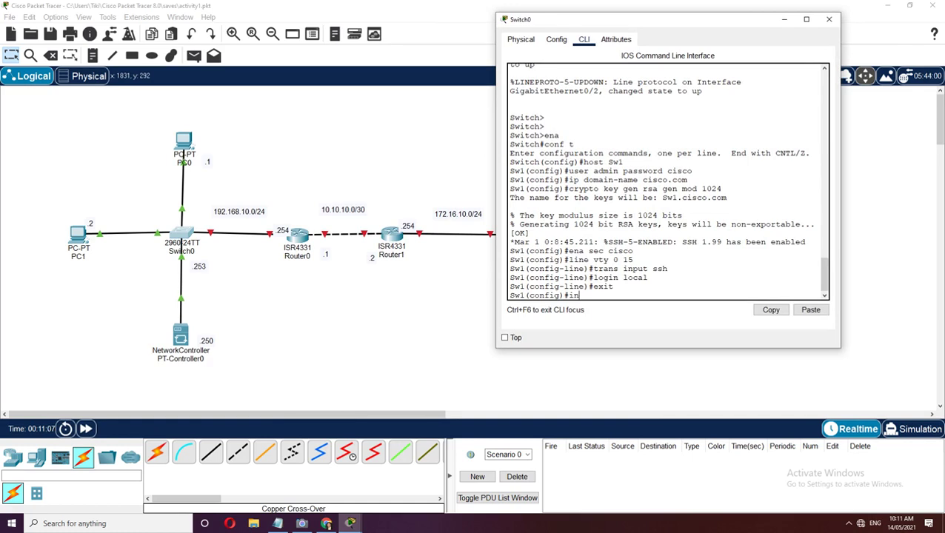
pyautogui.write('t vla')
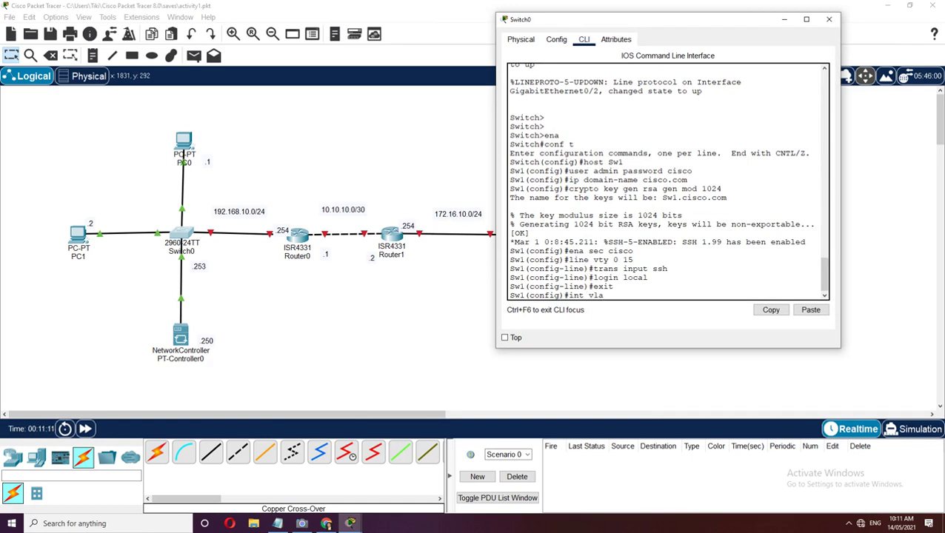
pyautogui.write('n 1')
pyautogui.press('Return')
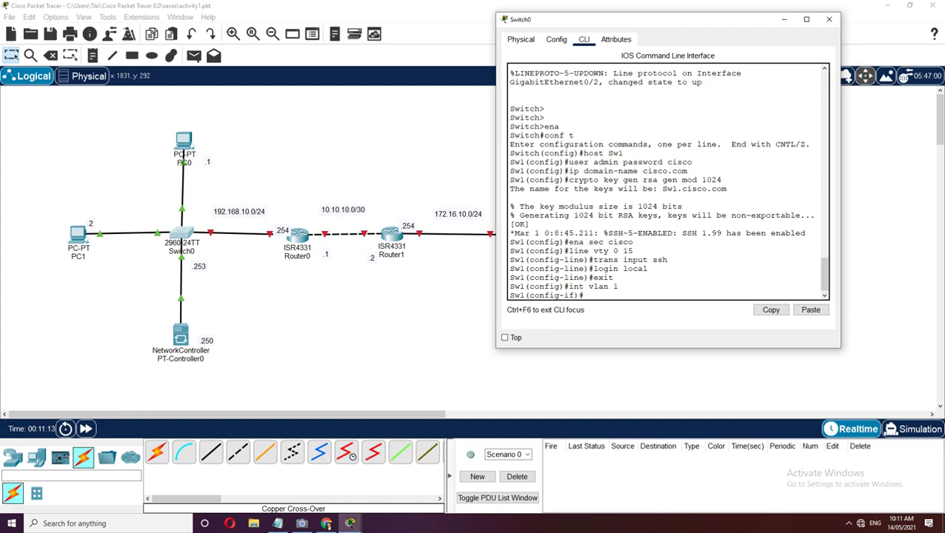
pyautogui.write('ip add 192.16.10.253 2')
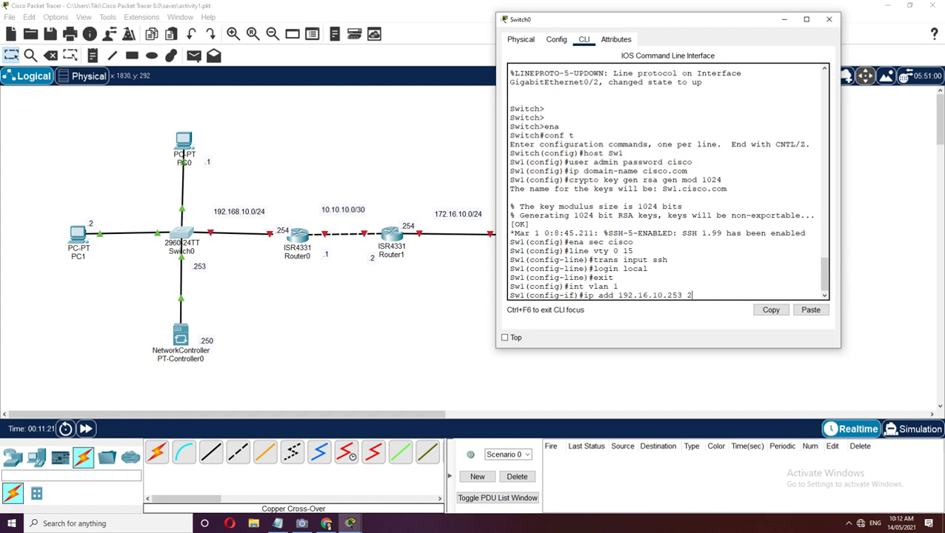
pyautogui.write('55.255.255.0')
pyautogui.press('Return')
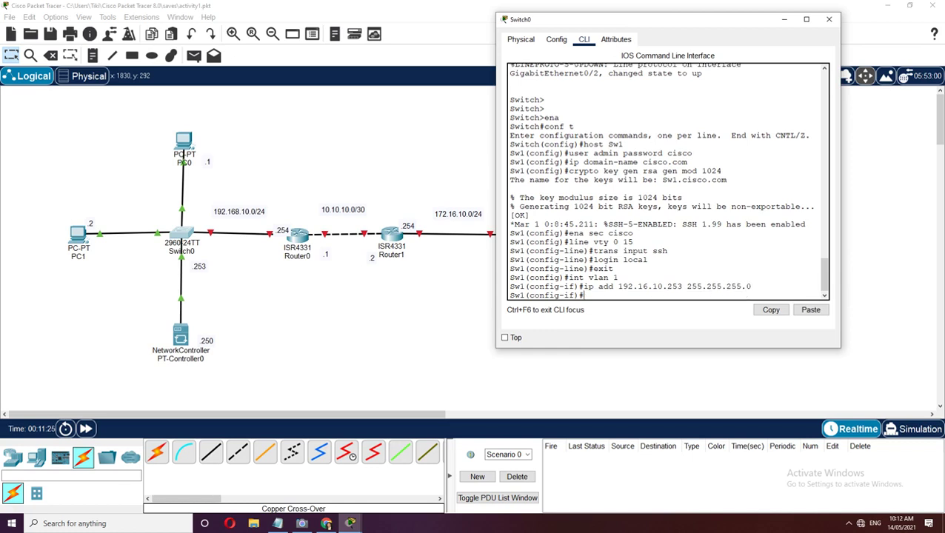
pyautogui.write('no shut')
pyautogui.press('Return')
pyautogui.press('Return')
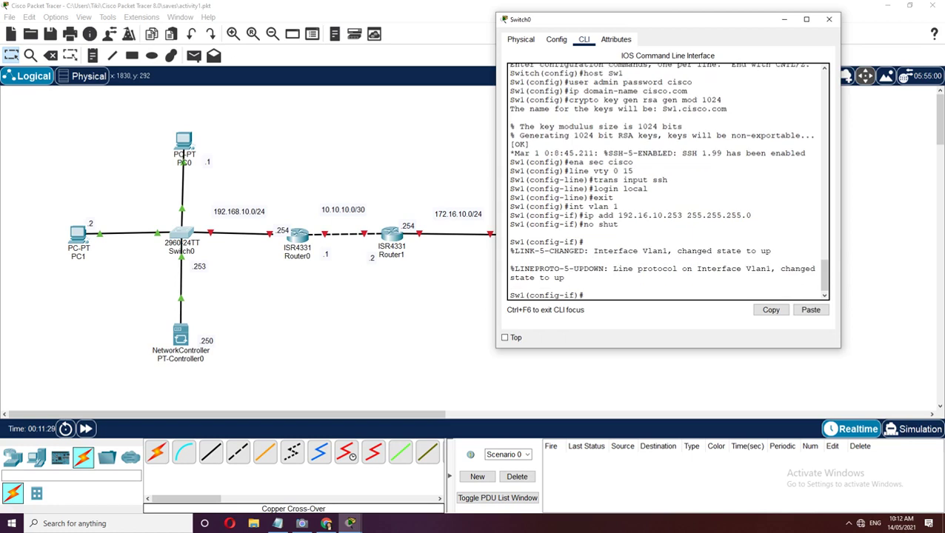
pyautogui.press('Return')
pyautogui.write('exit')
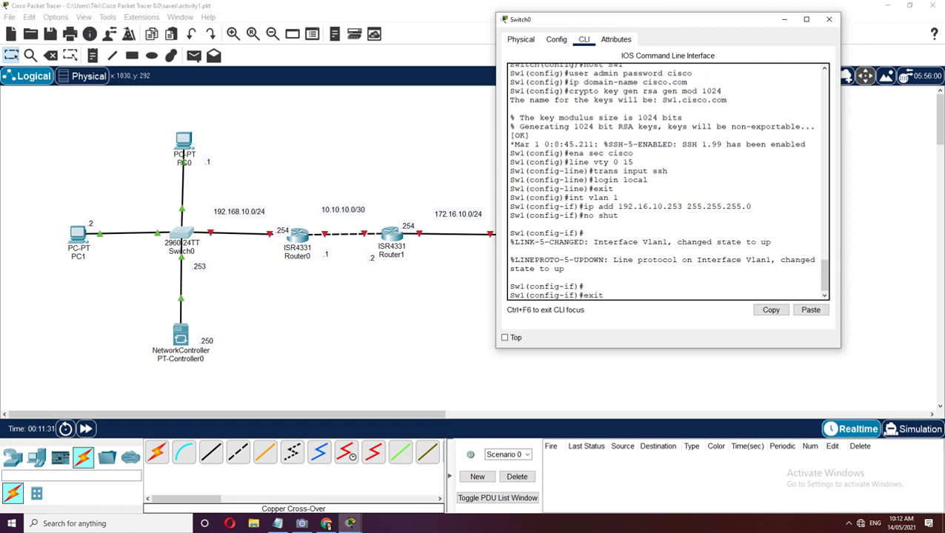
pyautogui.press('Return')
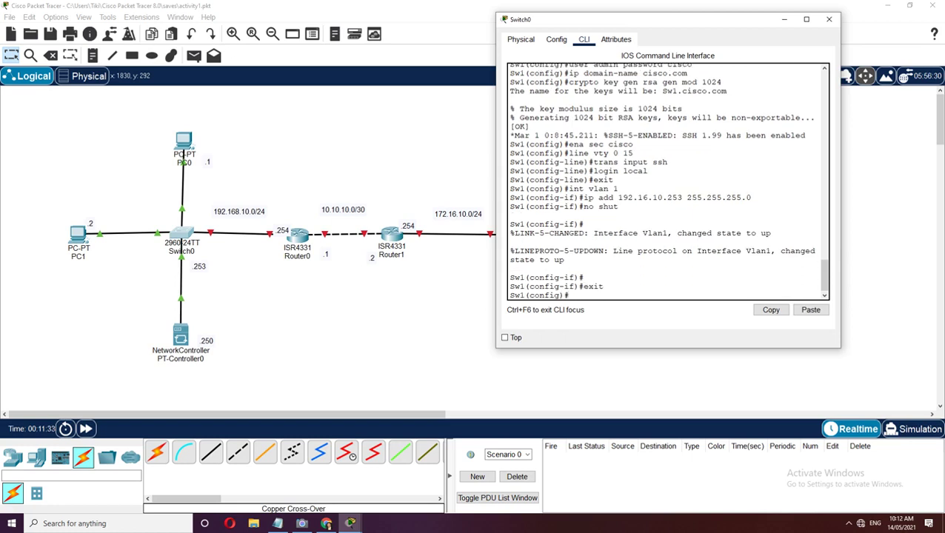
# Step: Set default gateway 192.168.10.254, save to startup-config, and ping 192.168.10.1
pyautogui.write('i')
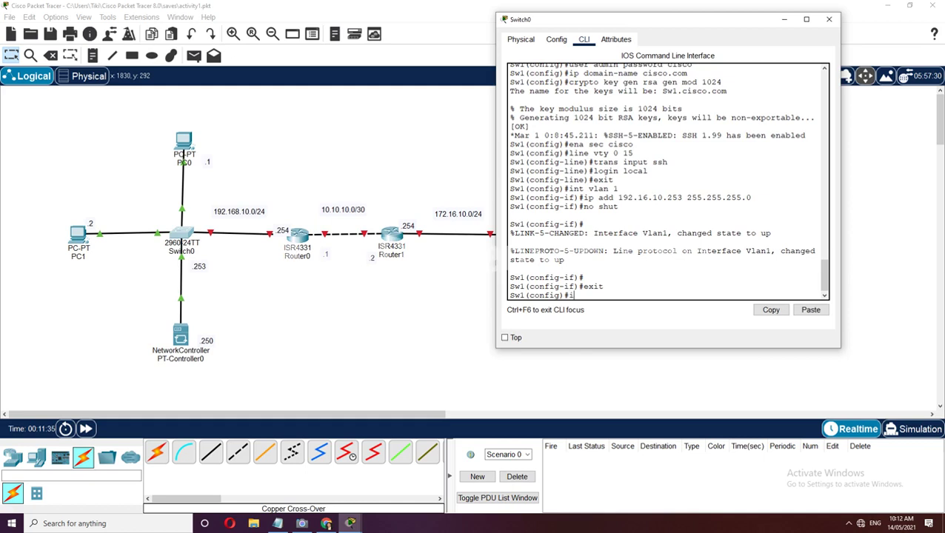
pyautogui.write('p def')
pyautogui.press('Tab')
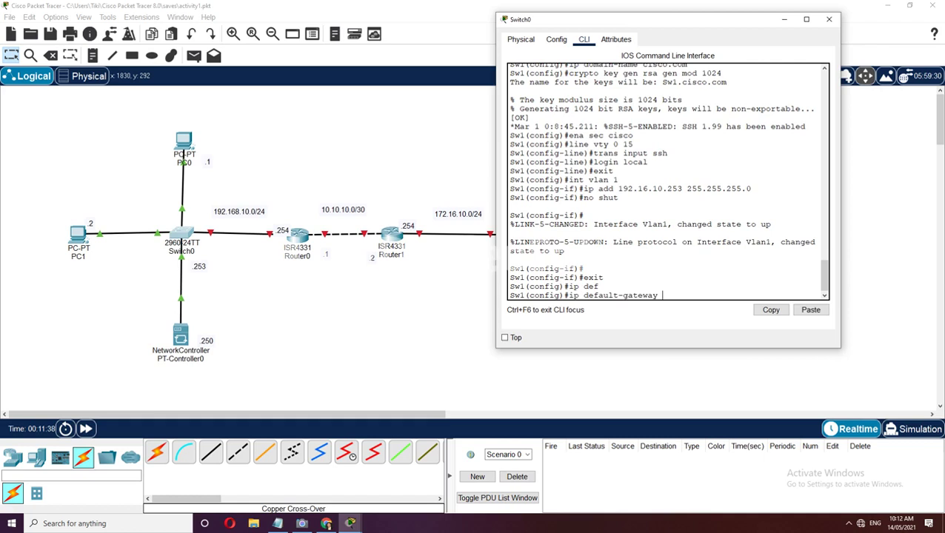
pyautogui.write('192.168.10.254')
pyautogui.press('Return')
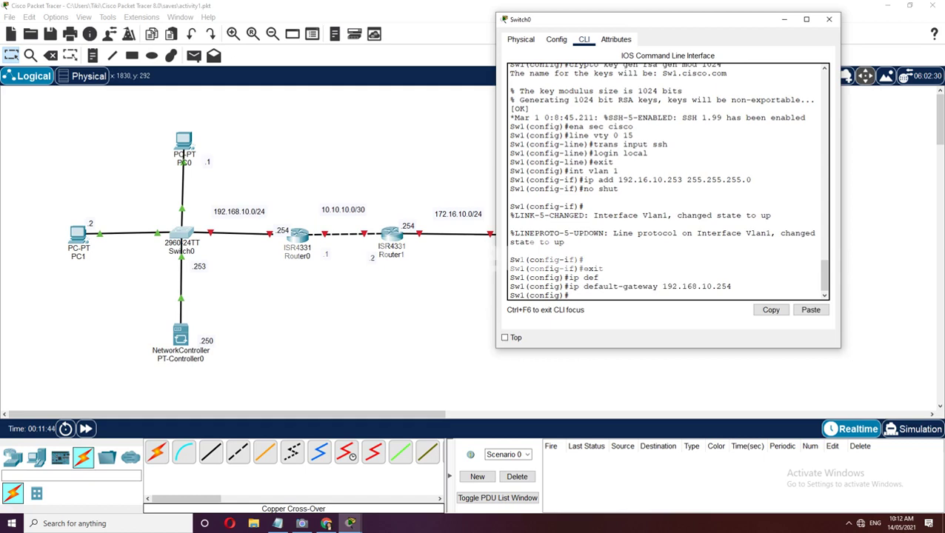
pyautogui.write('do copy run start')
pyautogui.press('Return')
pyautogui.press('Return')
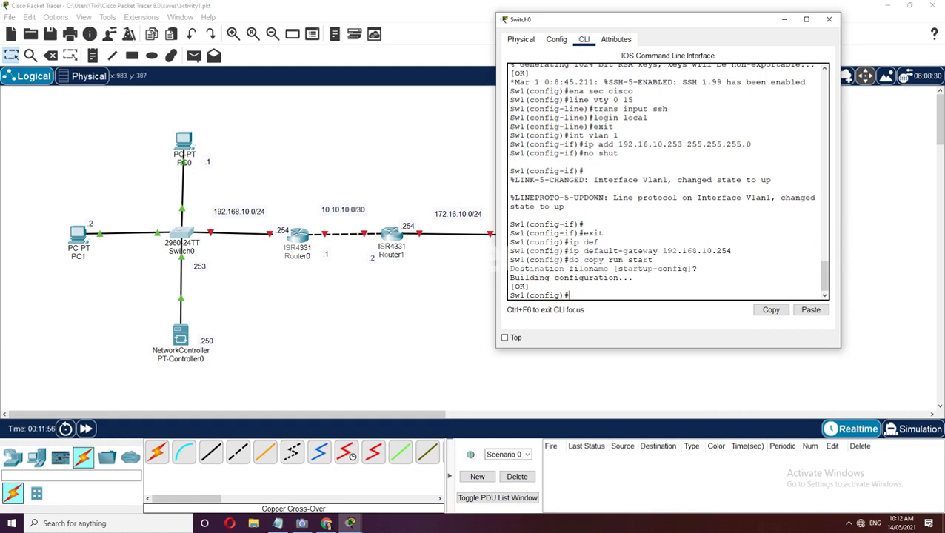
pyautogui.write('do ping')
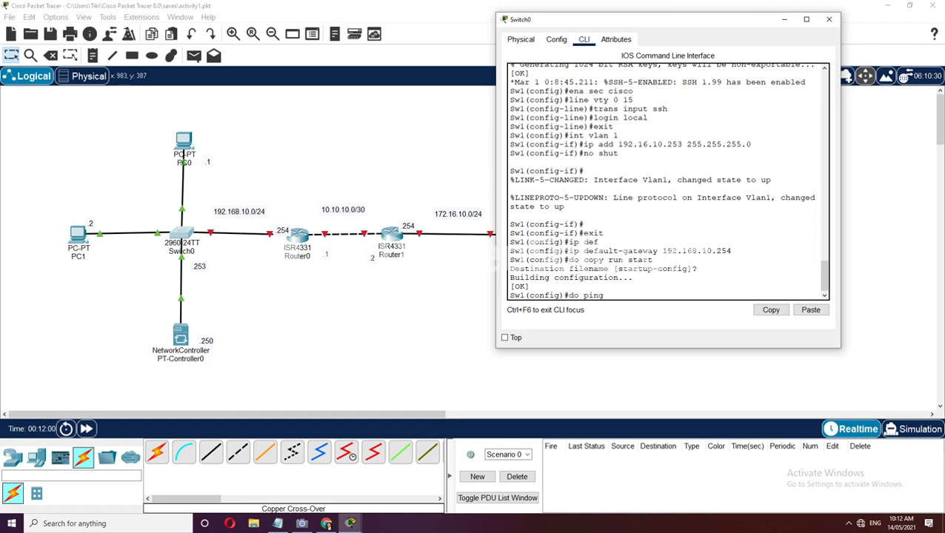
pyautogui.write(' 192')
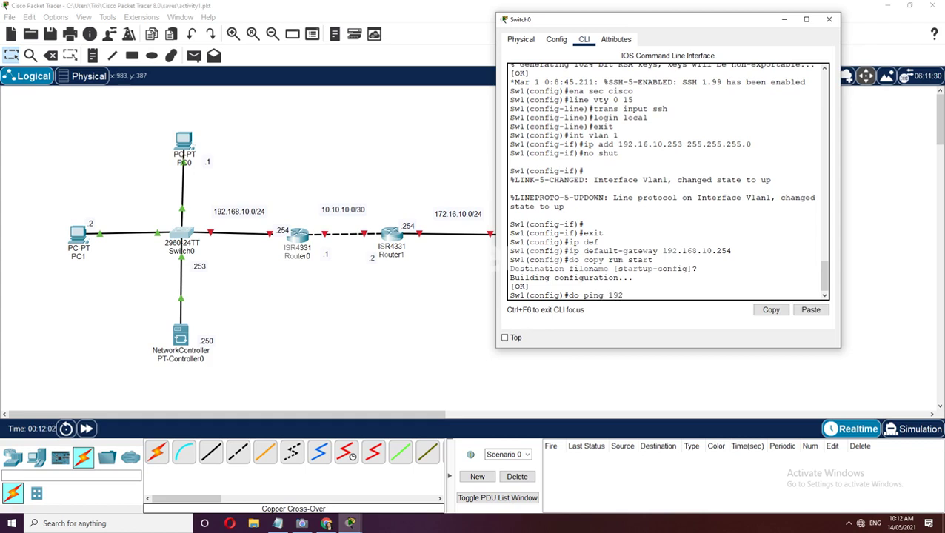
pyautogui.write('.168.10.')
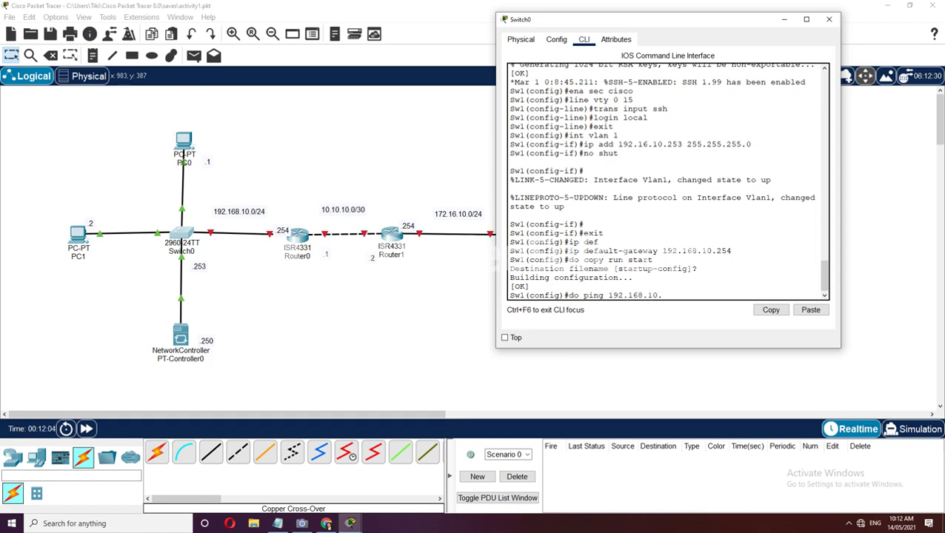
pyautogui.write('1')
pyautogui.press('Return')
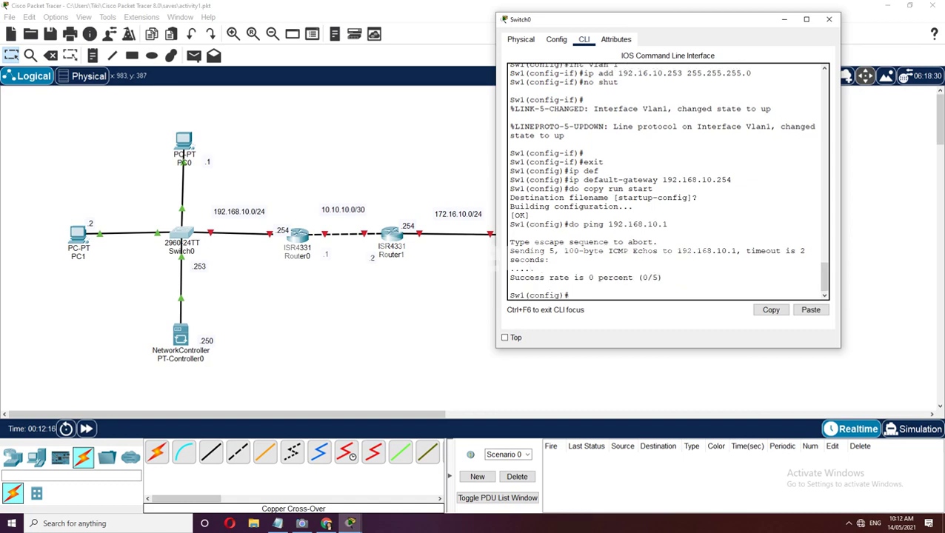
# Step: Correct Switch0's VLAN 1 address to 192.168.10.253 255.255.255.0
pyautogui.moveTo(598, 74); pyautogui.dragTo(721, 73)
pyautogui.write('int vlan')
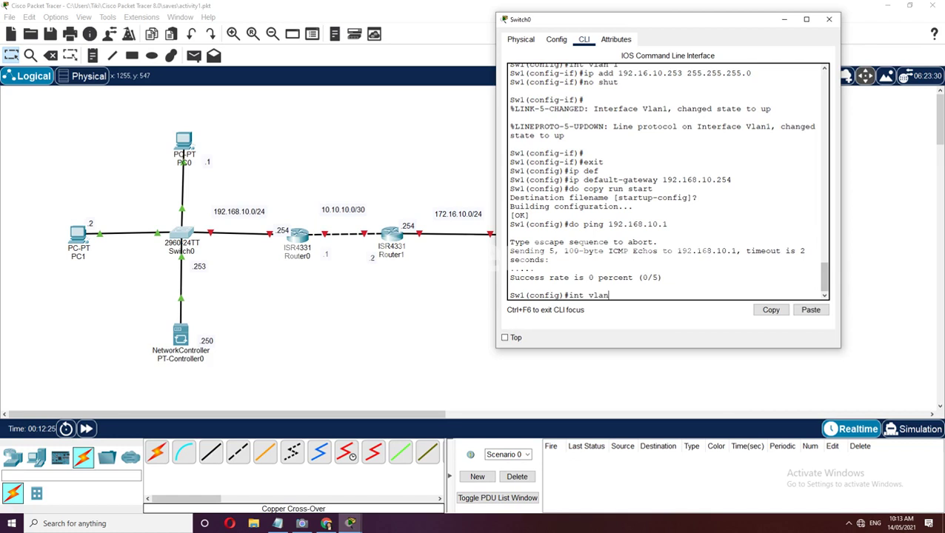
pyautogui.write(' 1')
pyautogui.press('Return')
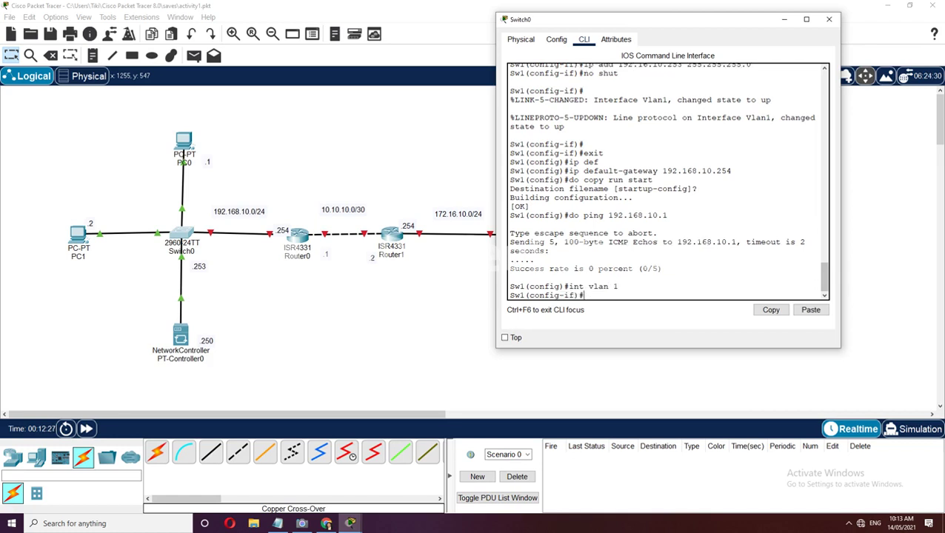
pyautogui.write('ip add 192.168.10.253')
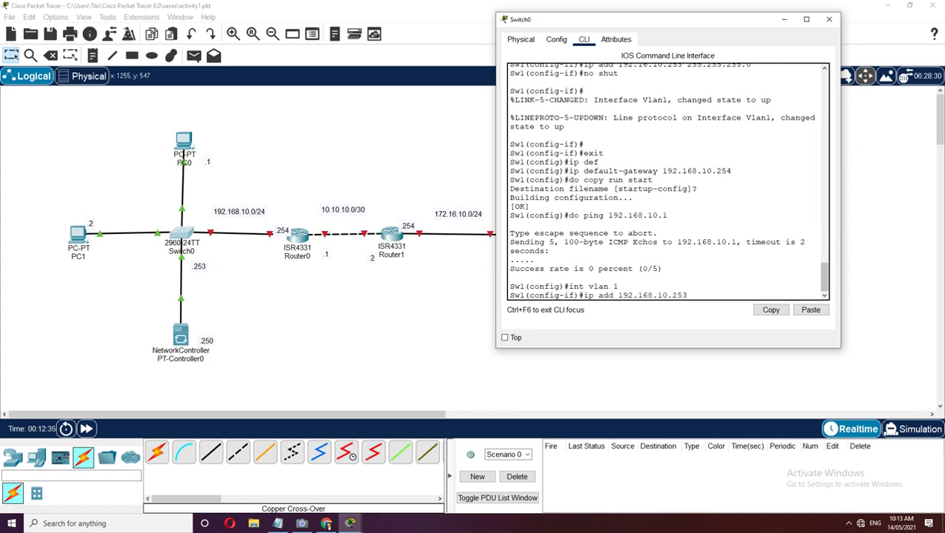
pyautogui.write(' 255.255.255.0')
pyautogui.press('Return')
pyautogui.write('exit')
pyautogui.press('Return')
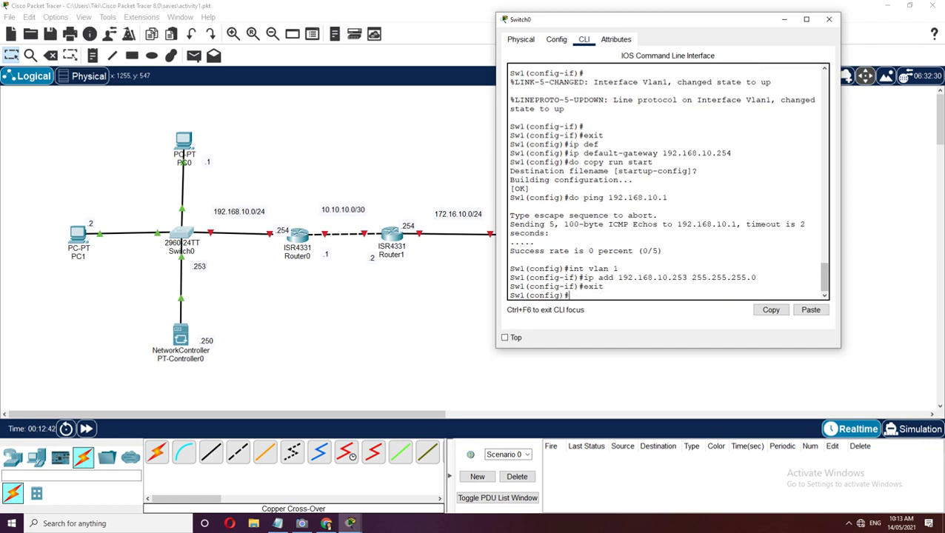
# Step: Rerun the ping to 192.168.10.1 and save the running configuration to startup-config
pyautogui.press('Up')
pyautogui.press('Up')
pyautogui.press('Up')
pyautogui.press('Up')
pyautogui.press('Return')
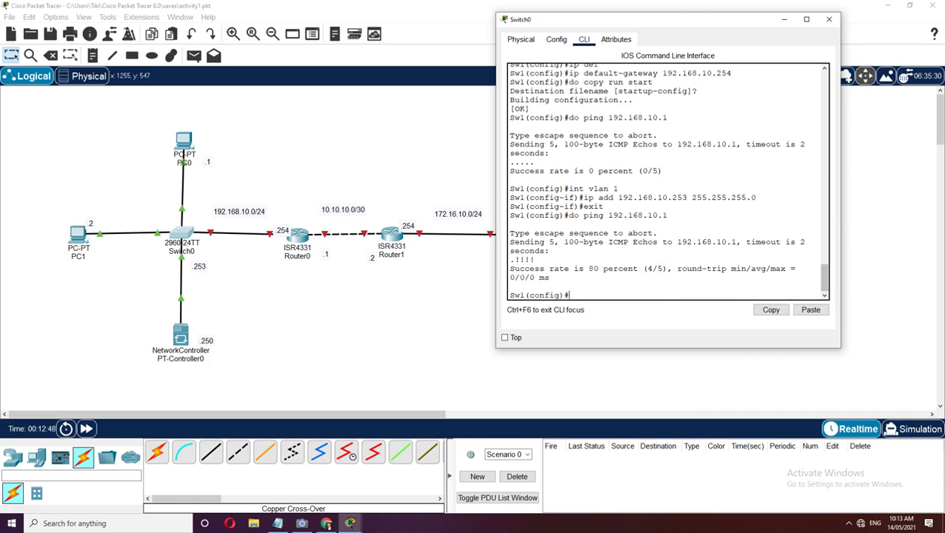
pyautogui.write('do')
pyautogui.press('BackSpace')
pyautogui.write('copy run start')
pyautogui.press('Return')
pyautogui.press('Return')
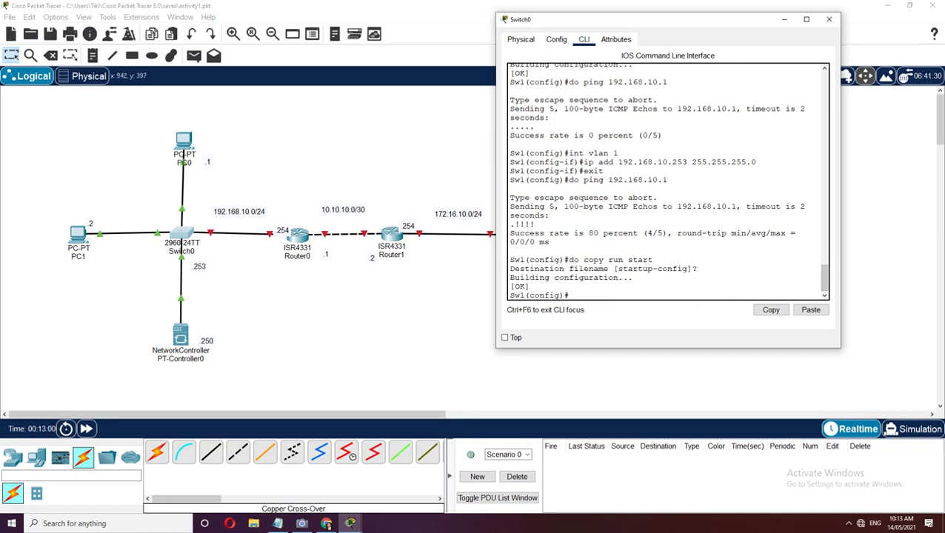
# Step: Close Switch0 and bring up Switch1's VLAN 1 at 172.16.10.253 255.255.255.0
pyautogui.click(828, 19)
pyautogui.click(518, 235)
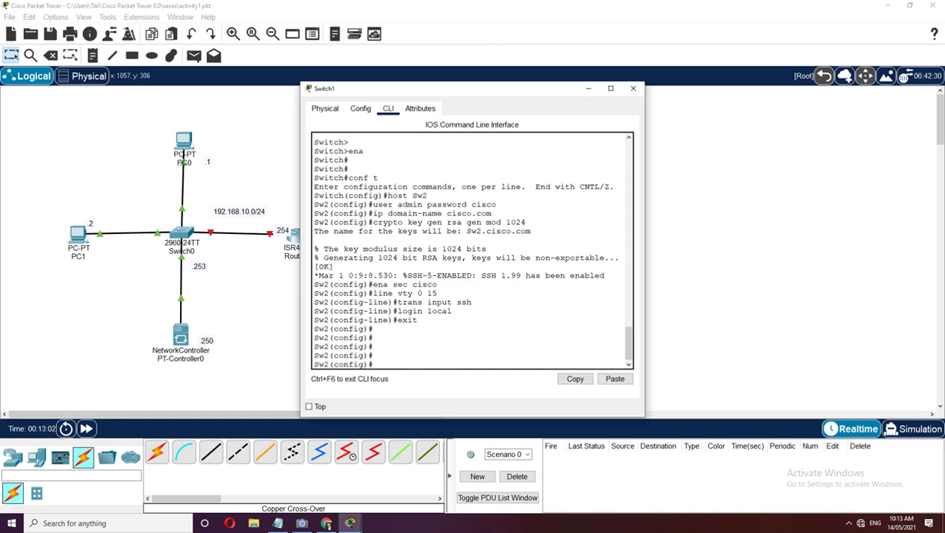
pyautogui.write('int vlan 1')
pyautogui.press('Return')
pyautogui.write('ip add 172.1')
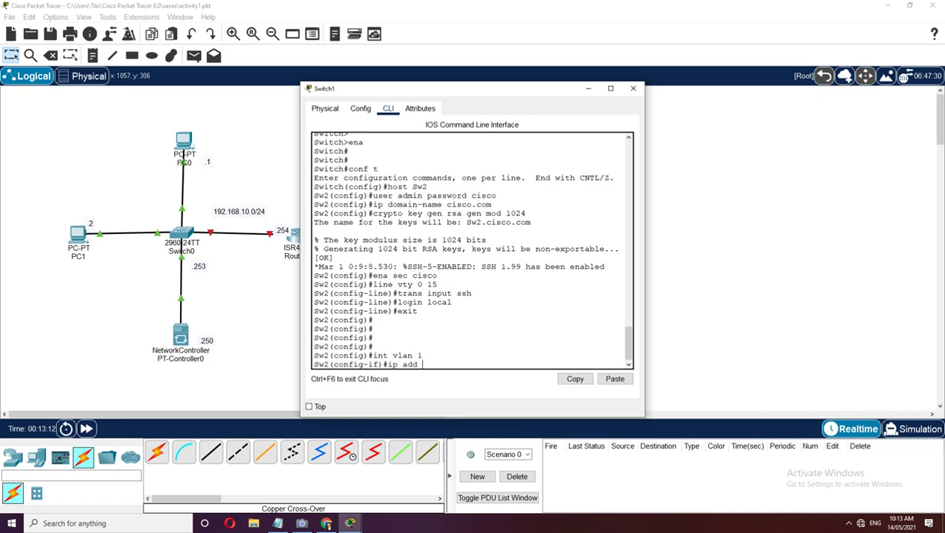
pyautogui.write('6.10.253 255.255')
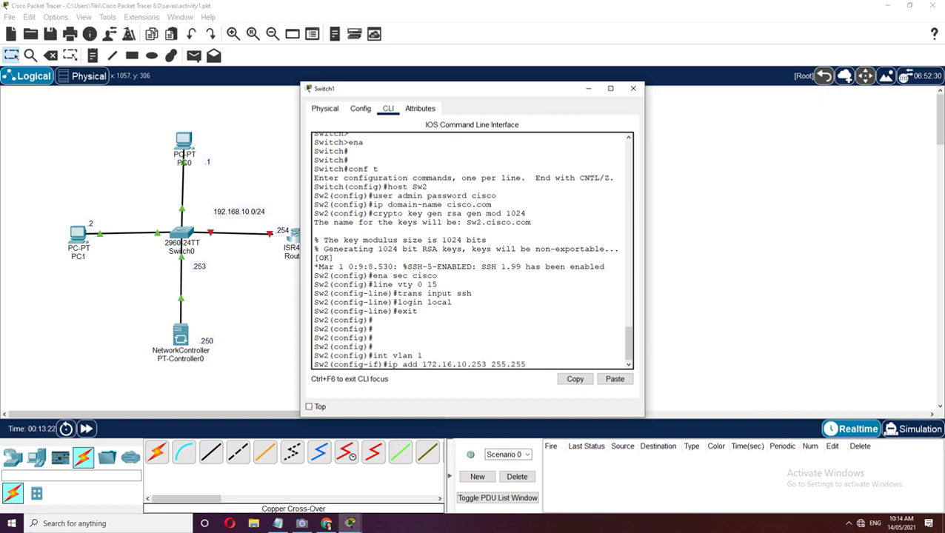
pyautogui.write('.255.0')
pyautogui.press('Return')
pyautogui.write('no shut')
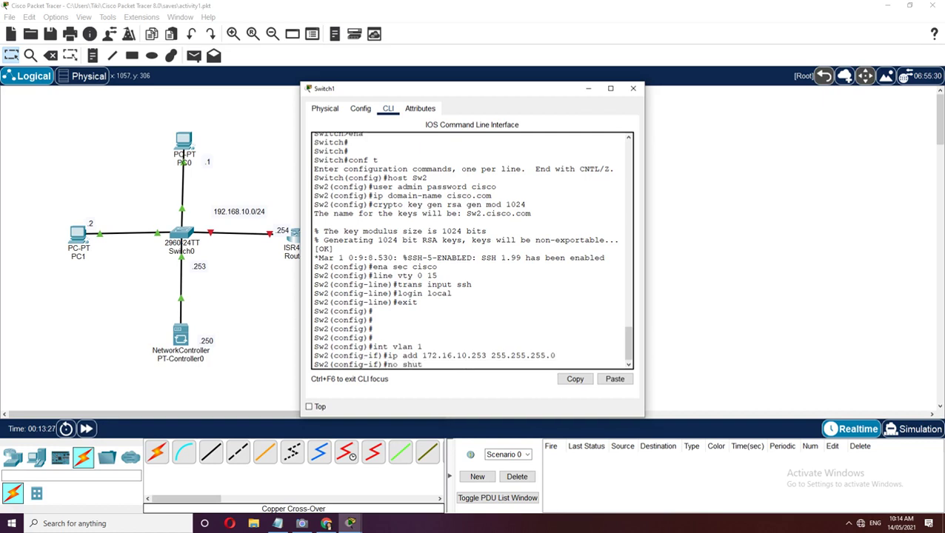
pyautogui.press('Return')
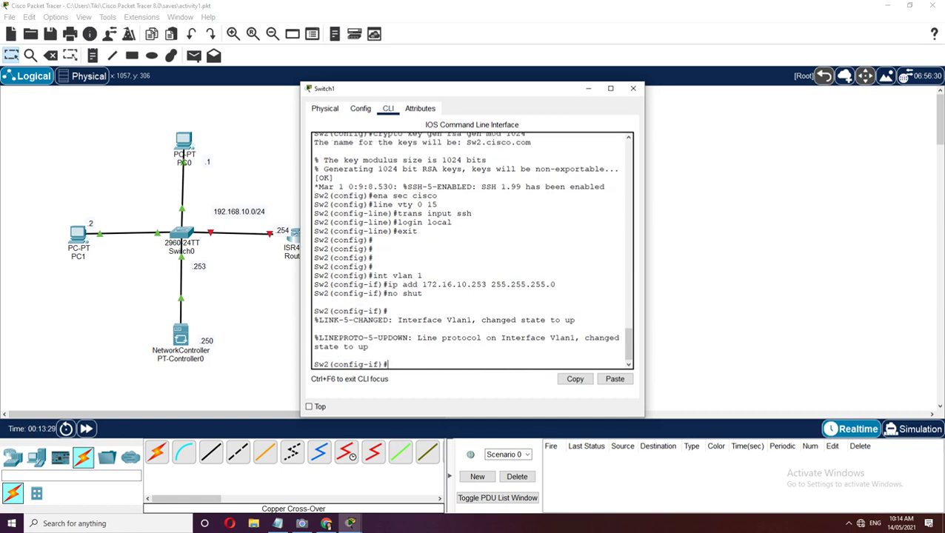
pyautogui.write('exit')
pyautogui.press('Return')
# Step: Set Switch1's default gateway to 172.16.10.254 and enter do copy run start
pyautogui.write('ip de')
pyautogui.press('Tab')
pyautogui.write('172')
pyautogui.write('6.10.254')
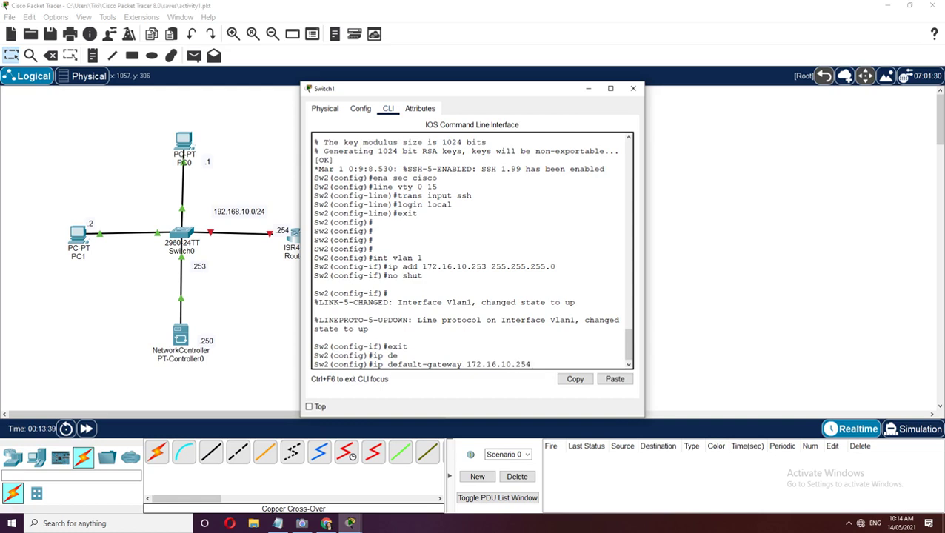
pyautogui.press('Return')
pyautogui.write('d')
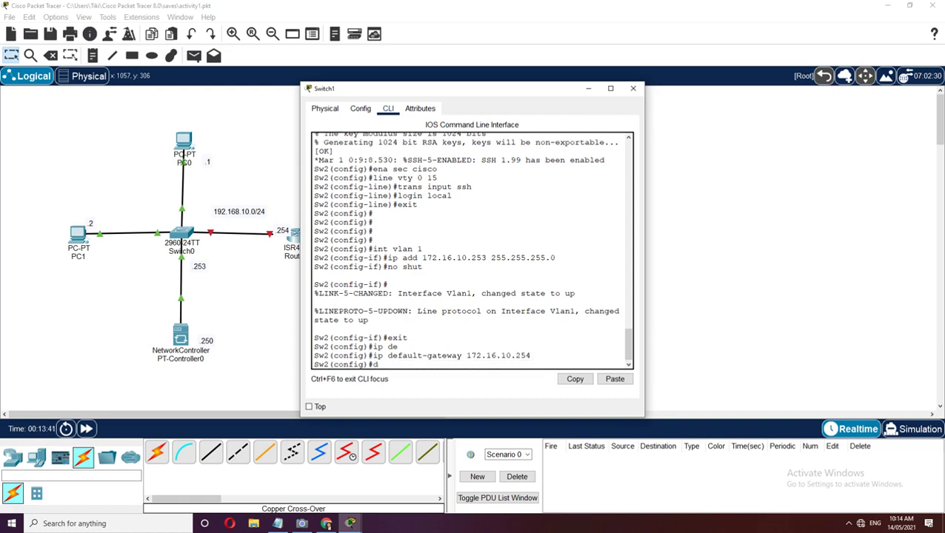
pyautogui.write('o copy run start')
# Step: Confirm saving Switch1's configuration to startup-config and close its window
pyautogui.press('Return')
pyautogui.press('Return')
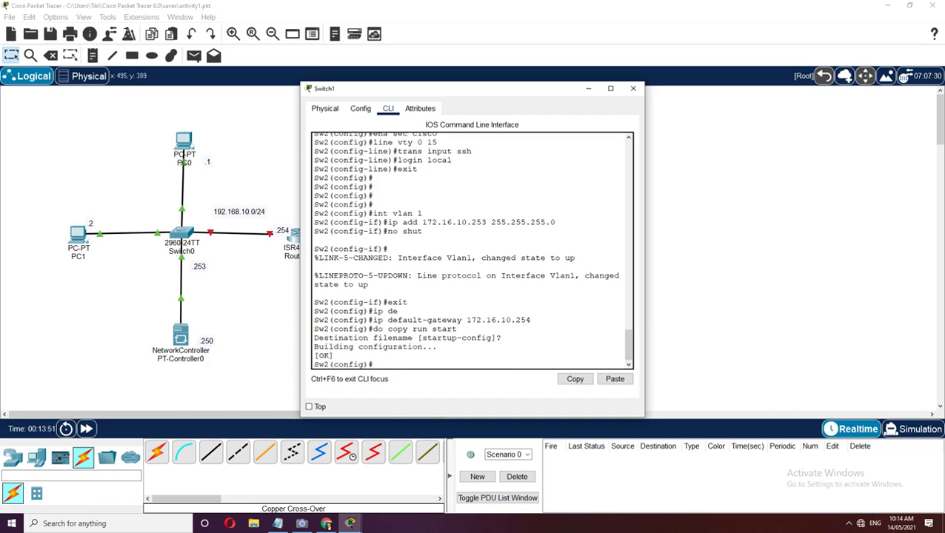
pyautogui.hotkey('alt', 'F4')
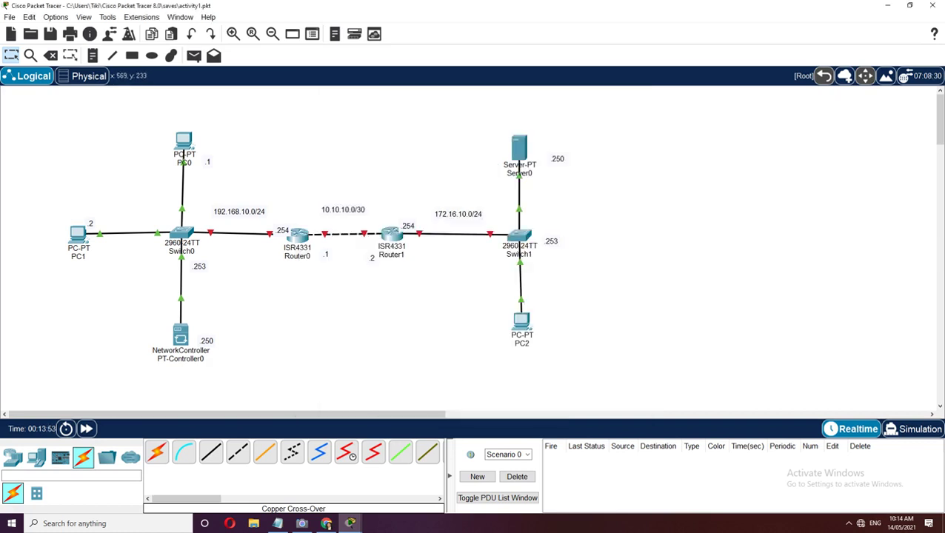
# Step: On Router0, bring g0/0/0 up with 192.168.10.254 255.255.255.0
pyautogui.click(297, 235)
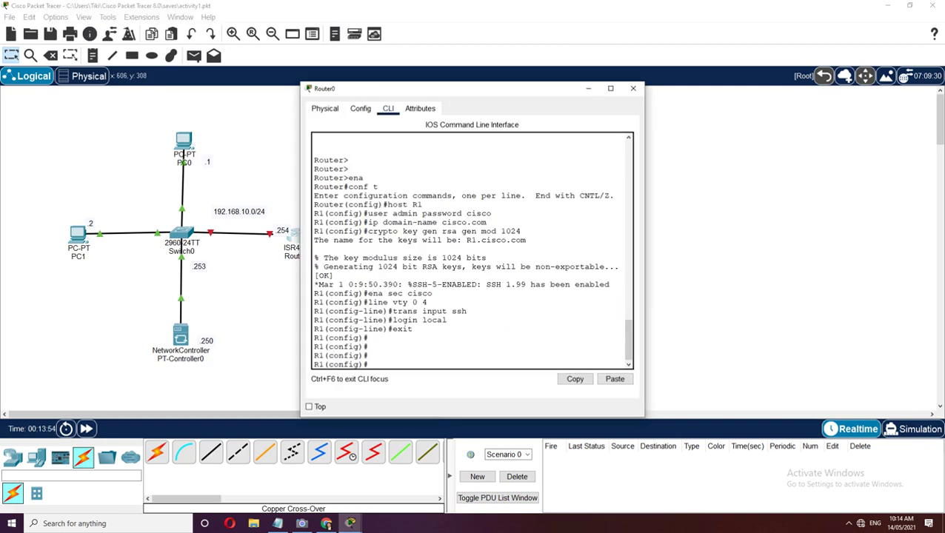
pyautogui.press('Return')
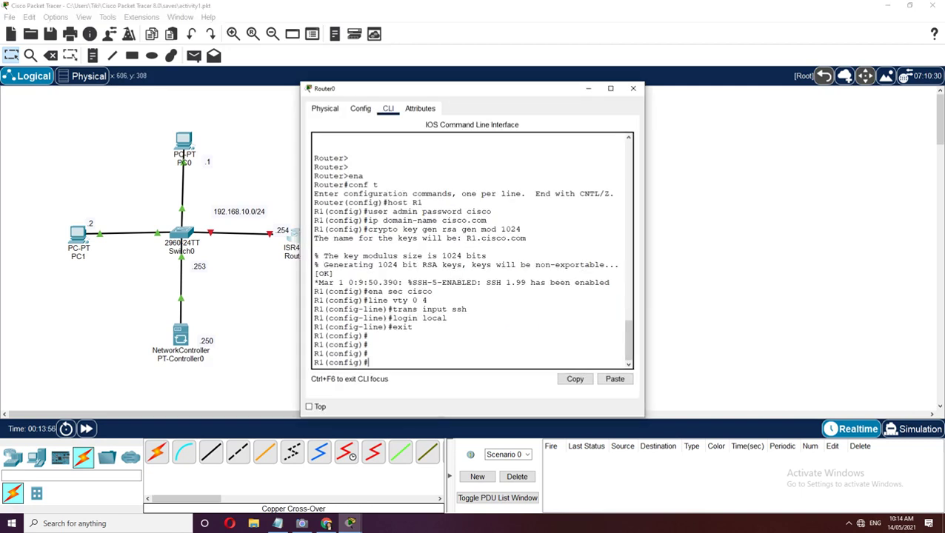
pyautogui.write('int g0/0/0')
pyautogui.press('Return')
pyautogui.write('ip ')
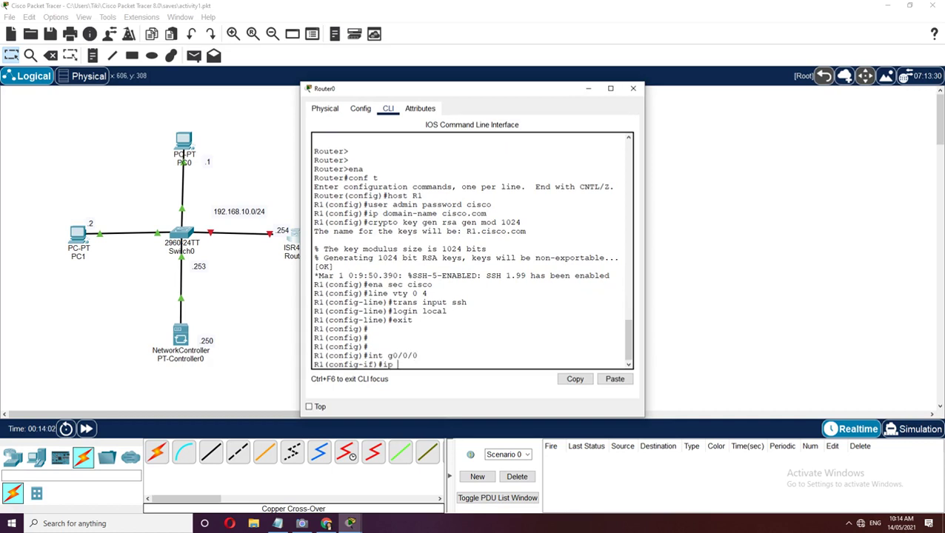
pyautogui.write('add 192.168.10.254 2')
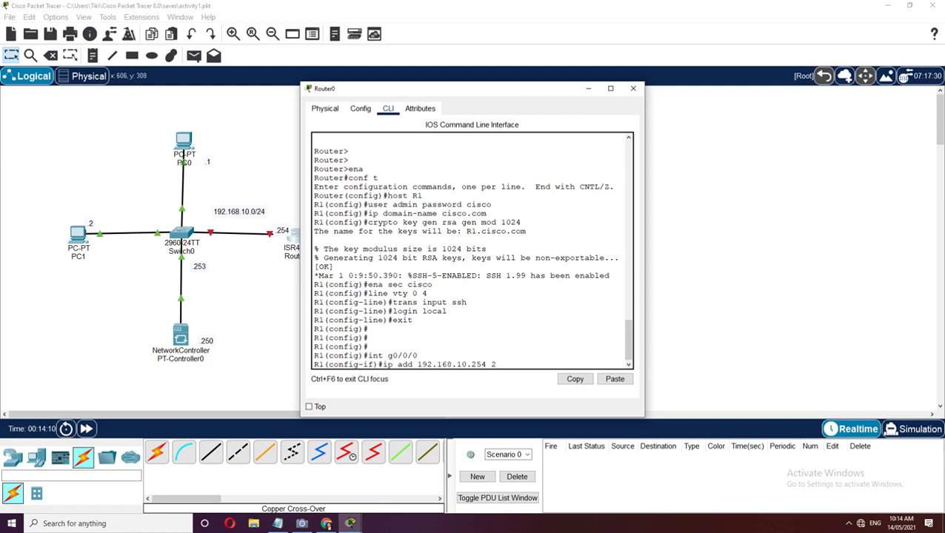
pyautogui.write('55.255.255.0')
pyautogui.press('Return')
pyautogui.write('no shut')
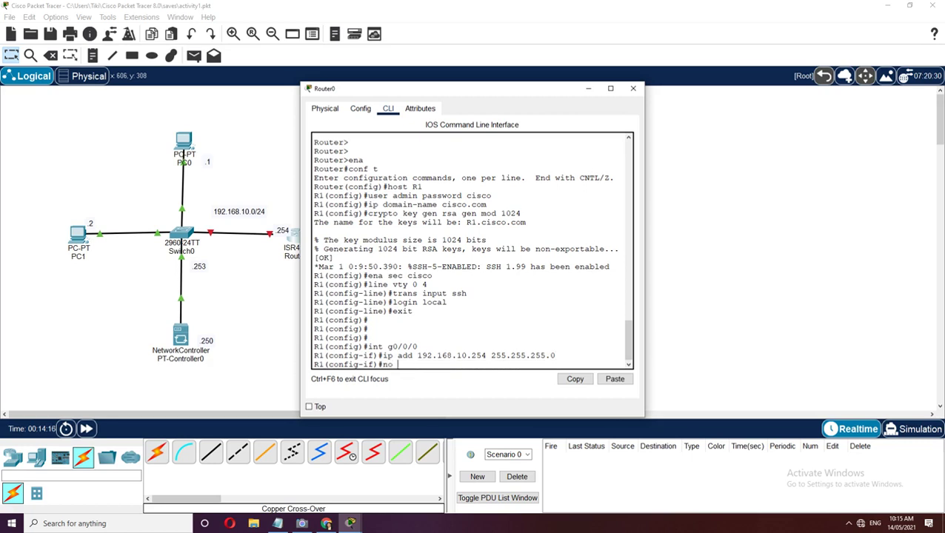
pyautogui.press('Return')
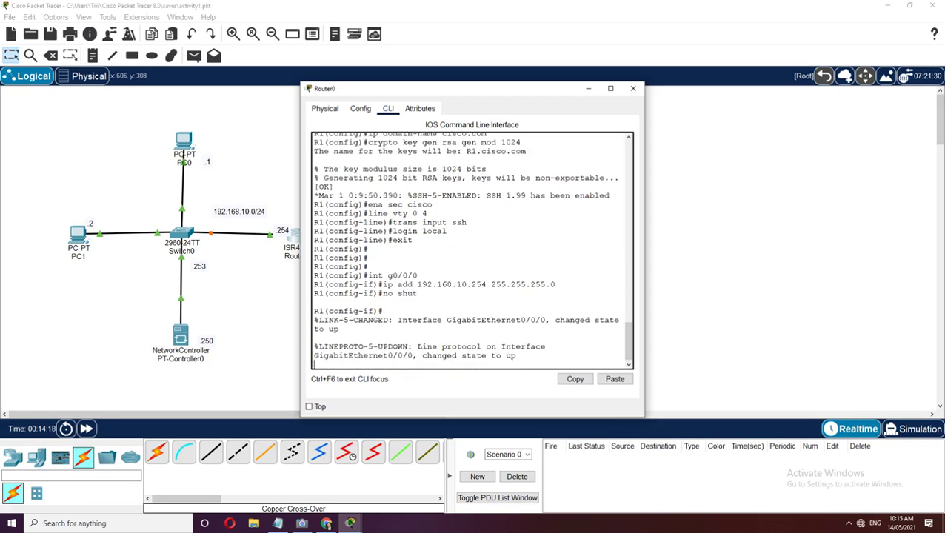
pyautogui.press('Return')
# Step: Bring g0/0/2 up with 10.10.10.1 255.255.255.252 and save the configuration
pyautogui.write('i')
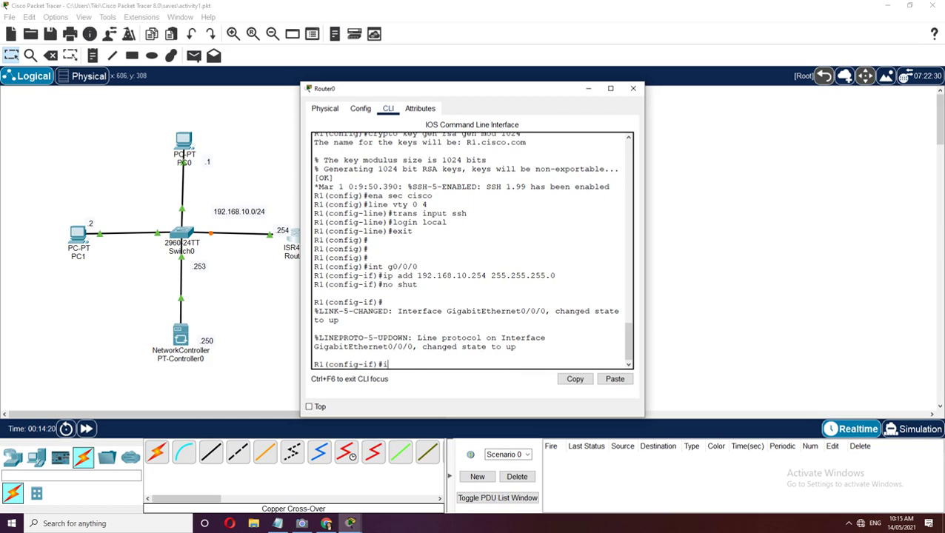
pyautogui.write('nt g0/0/2')
pyautogui.press('Return')
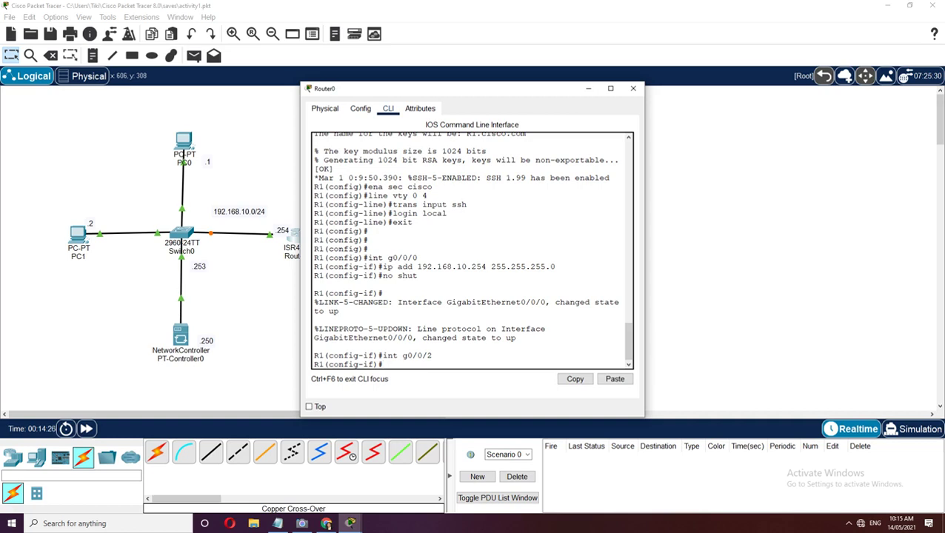
pyautogui.write('ip add 10.10.10.1 255.255')
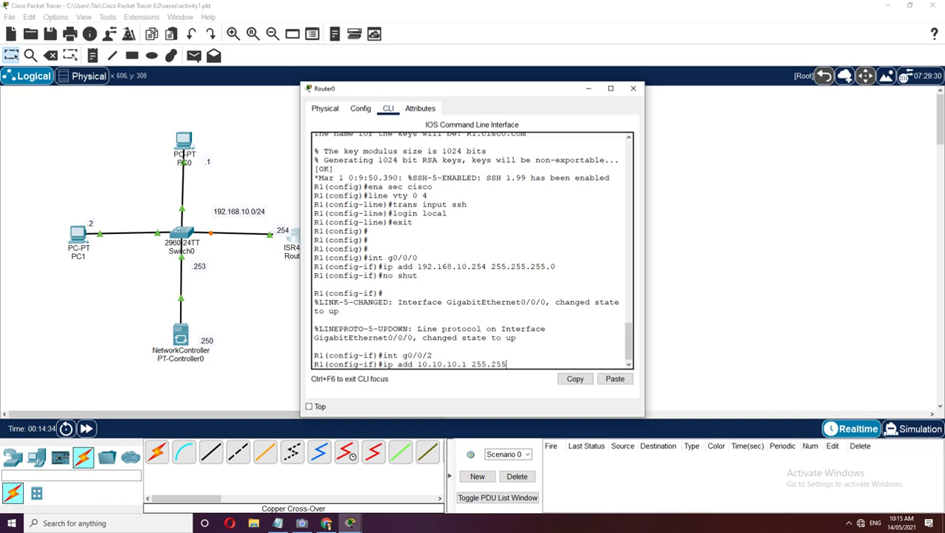
pyautogui.write('.255.252')
pyautogui.press('Return')
pyautogui.write('no shut')
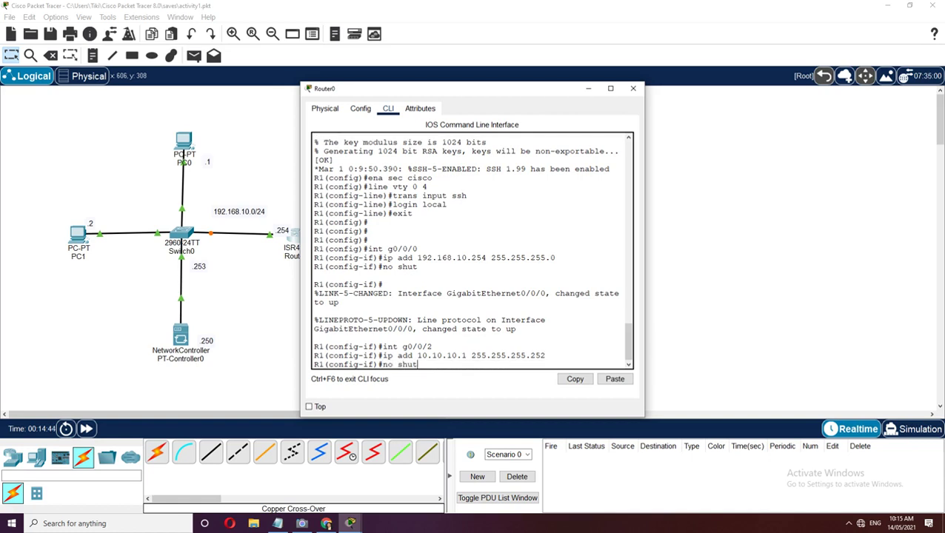
pyautogui.press('Return')
pyautogui.press('Return')
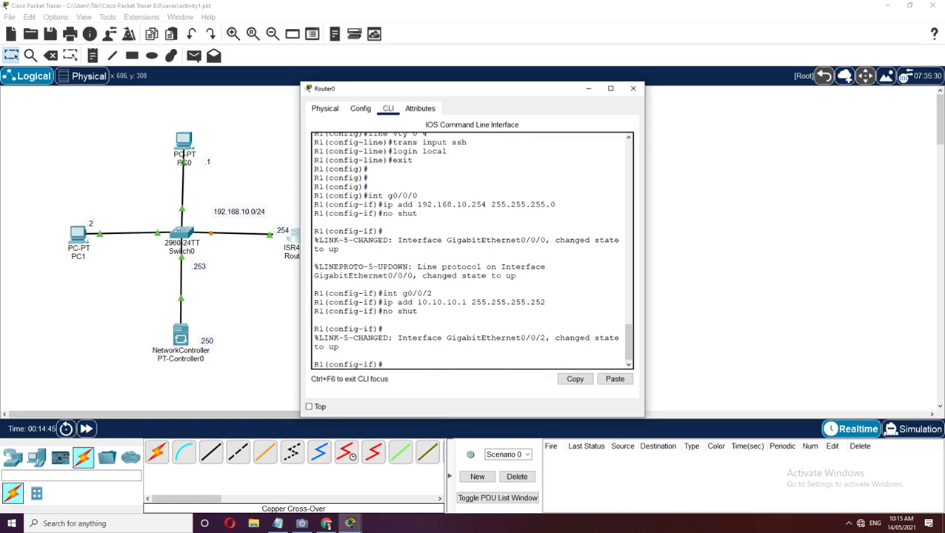
pyautogui.write('exit')
pyautogui.press('Return')
pyautogui.write('do ')
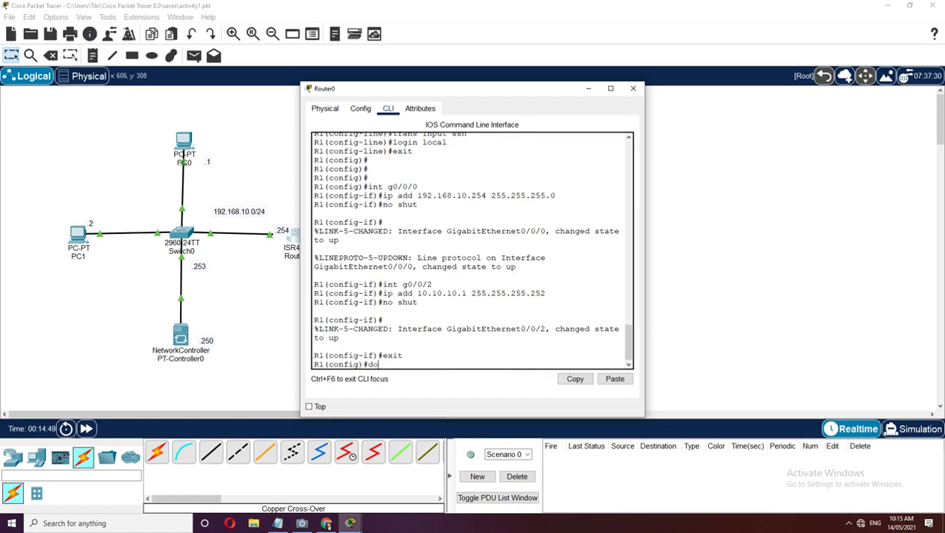
pyautogui.write('copy run start')
pyautogui.press('Return')
pyautogui.press('Return')
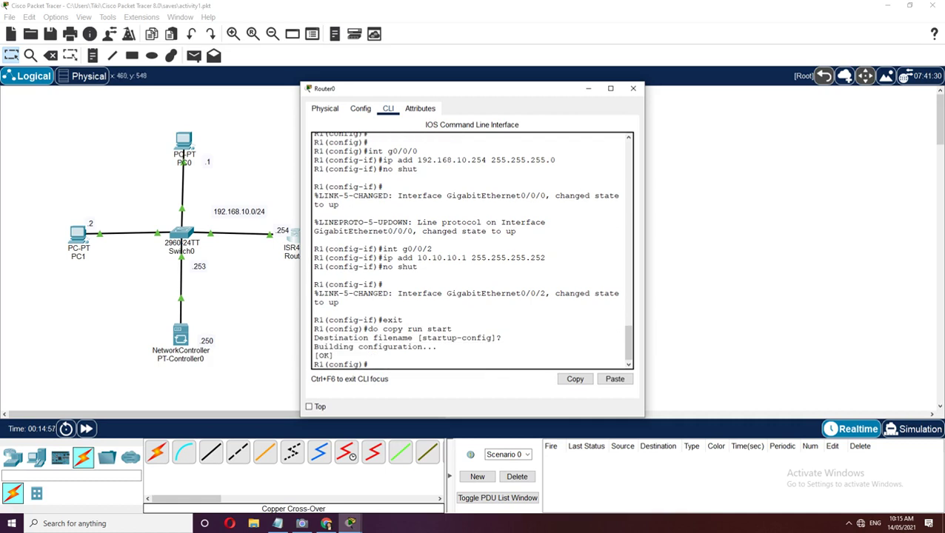
pyautogui.click(633, 88)
# Step: On Router1, bring g0/0/0 up with 172.16.10.254 255.255.255.0
pyautogui.click(416, 237)
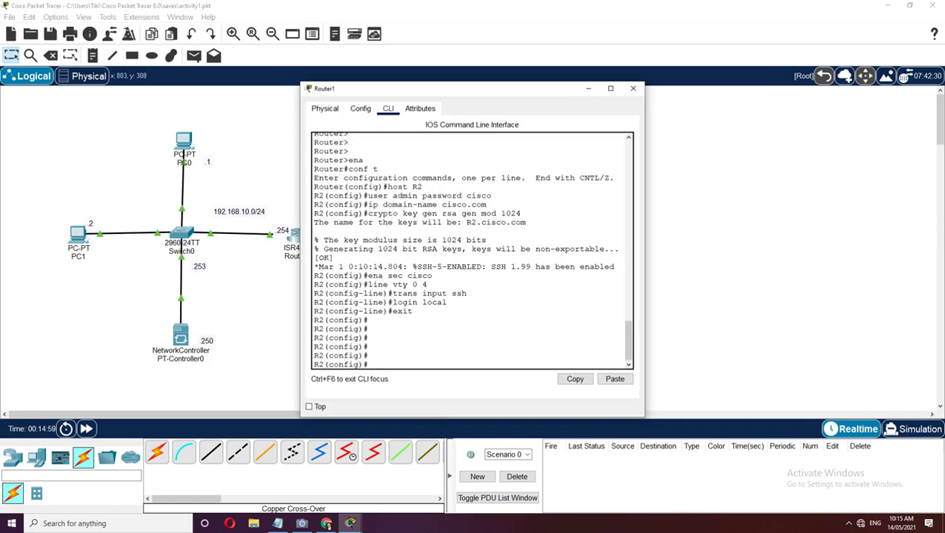
pyautogui.write('int g0/0/0')
pyautogui.press('Return')
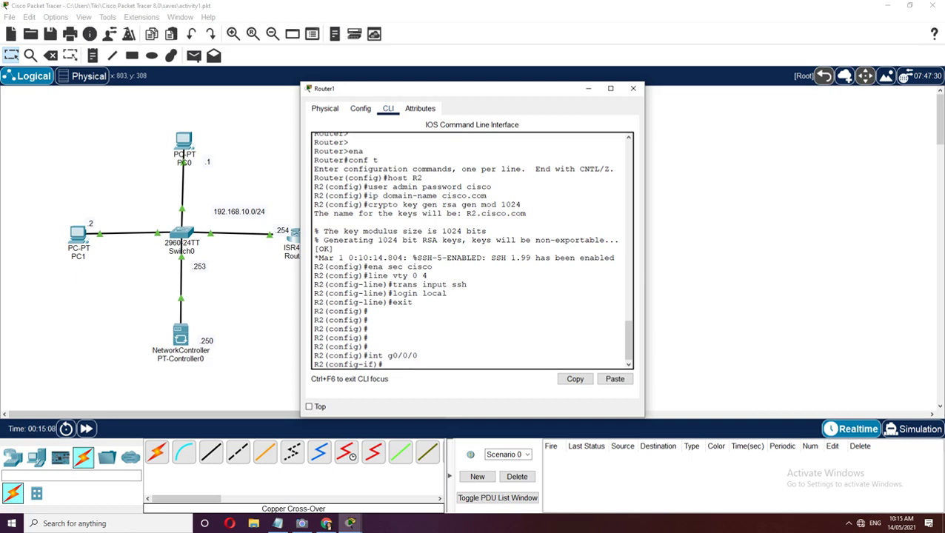
pyautogui.write('ip add 172.16.10.254 255.255.255.0')
pyautogui.press('Return')
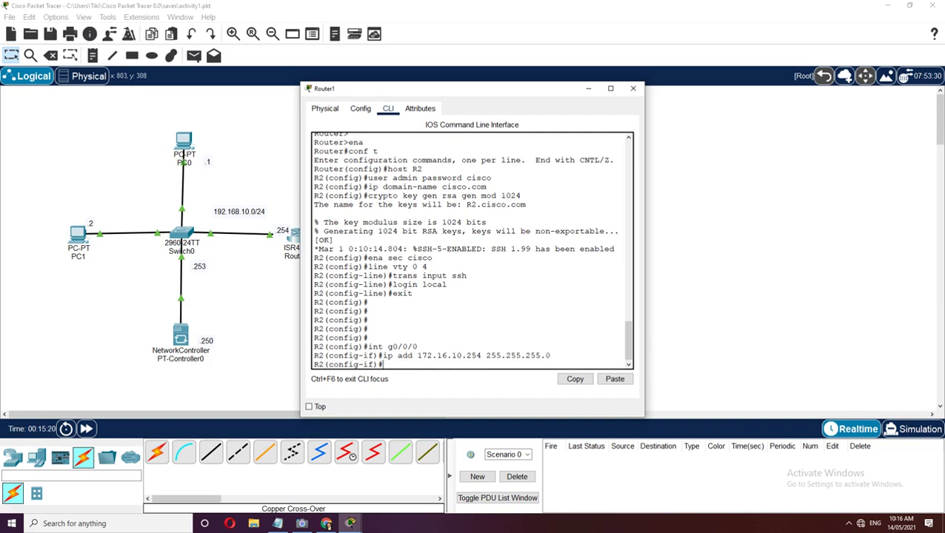
pyautogui.write('no shut')
pyautogui.press('Return')
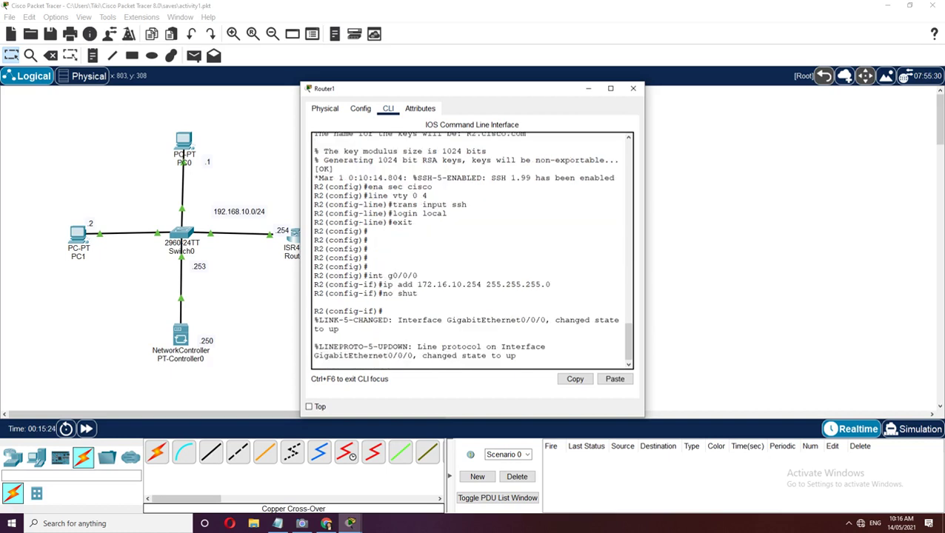
pyautogui.press('Return')
# Step: Bring g0/0/1 up with 10.10.10.2 255.255.255.252 and save to startup-config
pyautogui.write('int g0/0/2')
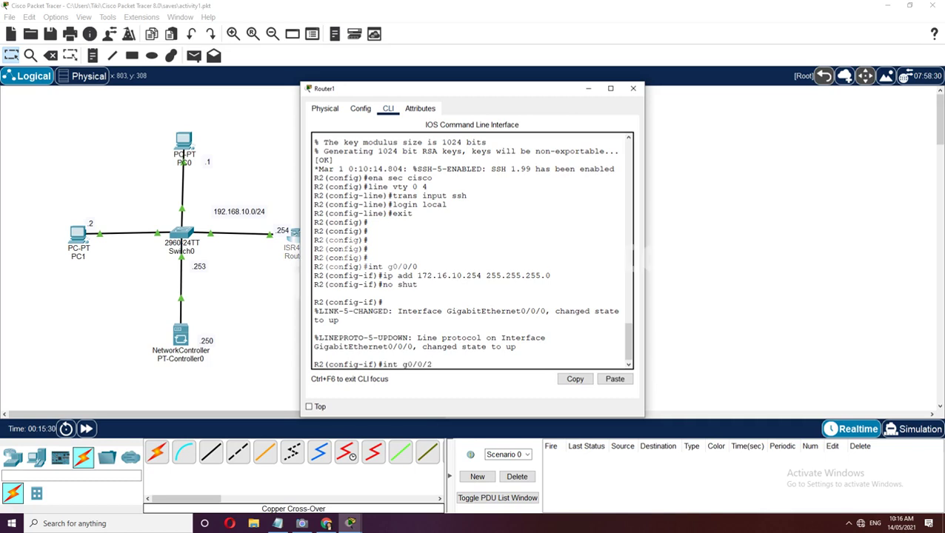
pyautogui.press('BackSpace')
pyautogui.write('1')
pyautogui.press('Return')
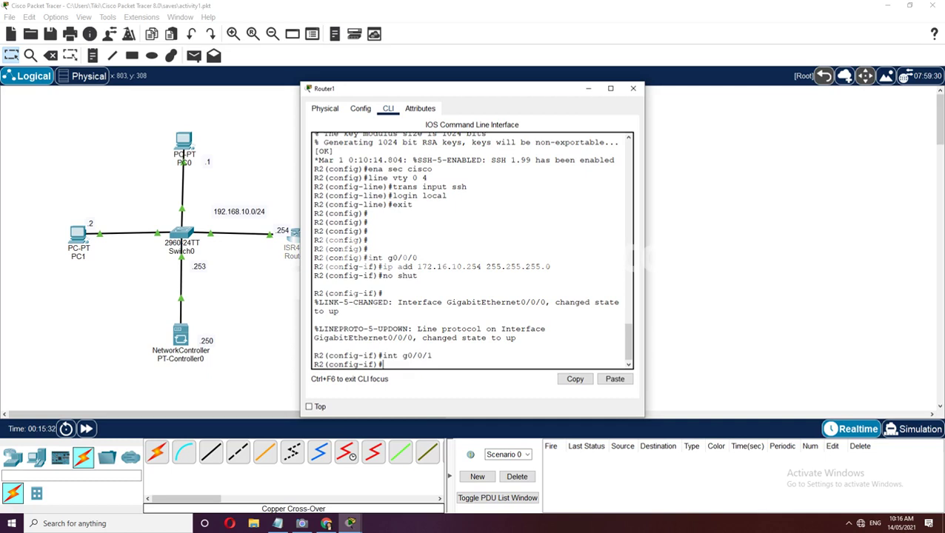
pyautogui.write('ip add 10.10.10.2 255.255.255.25')
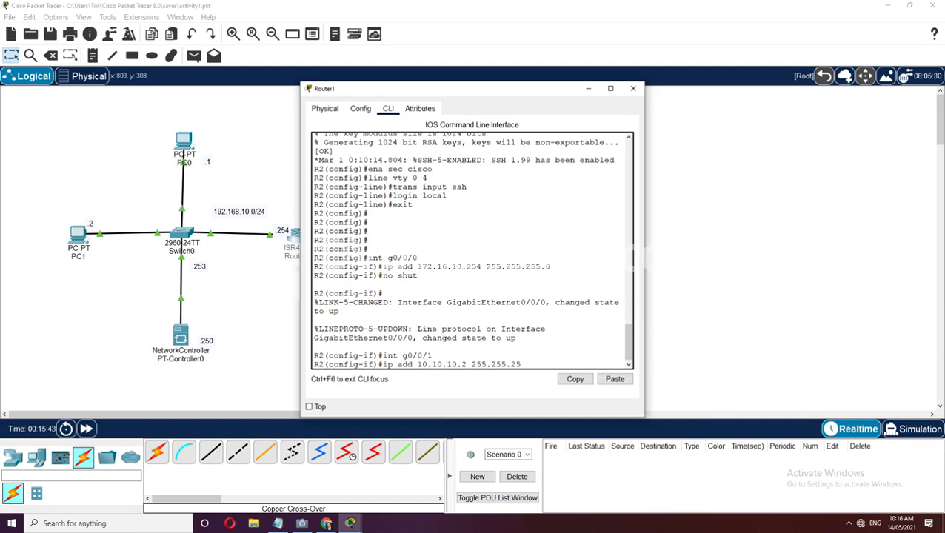
pyautogui.write('2')
pyautogui.press('Return')
pyautogui.write('no shut')
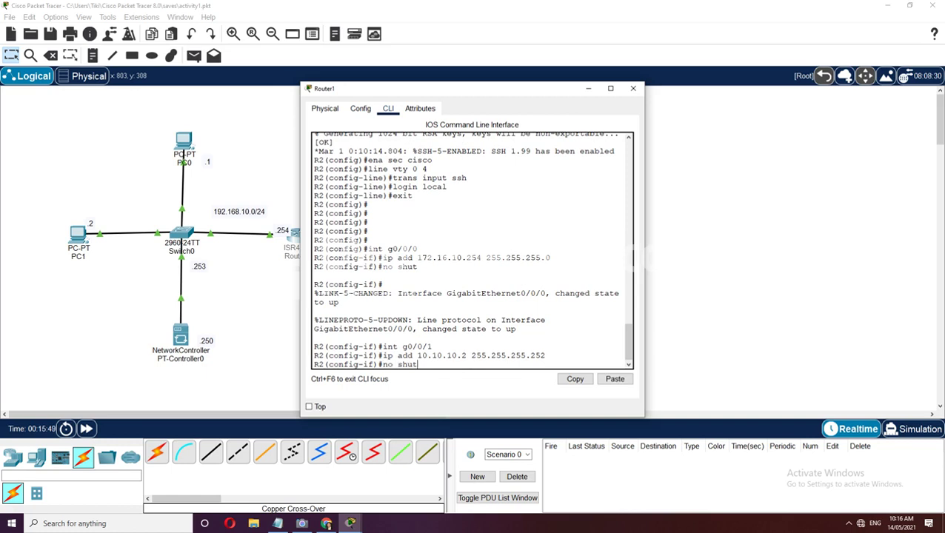
pyautogui.press('Return')
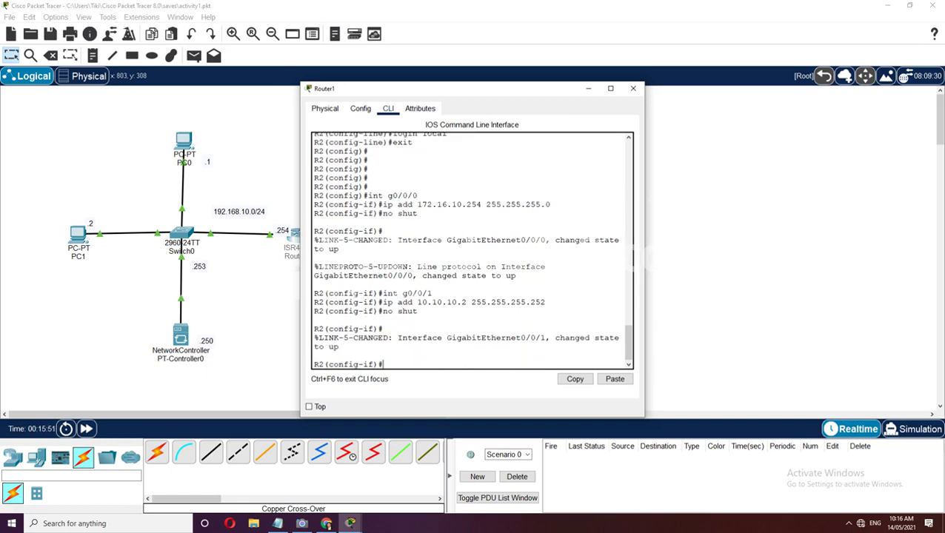
pyautogui.write('exit')
pyautogui.press('Return')
pyautogui.write('do copy run start')
pyautogui.press('Return')
pyautogui.press('Return')
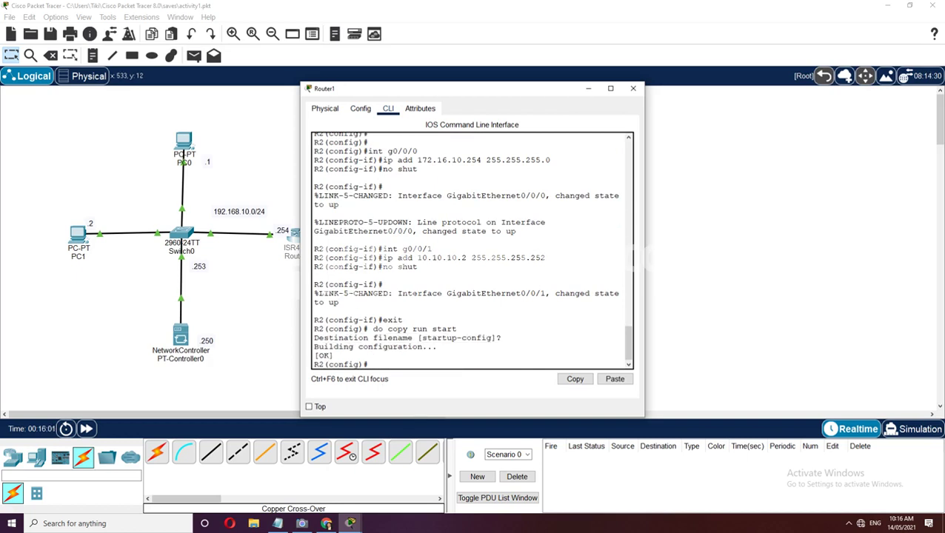
pyautogui.moveTo(444, 88); pyautogui.dragTo(645, 80)
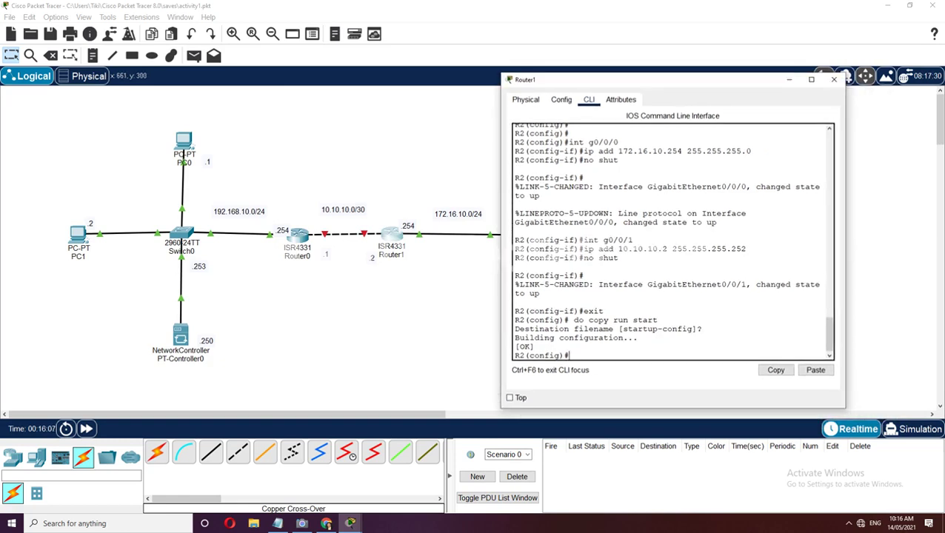
# Step: Cable Router0 GigabitEthernet0/0/1 to Router1 GigabitEthernet0/0/1 with a cross-over link
pyautogui.click(834, 79)
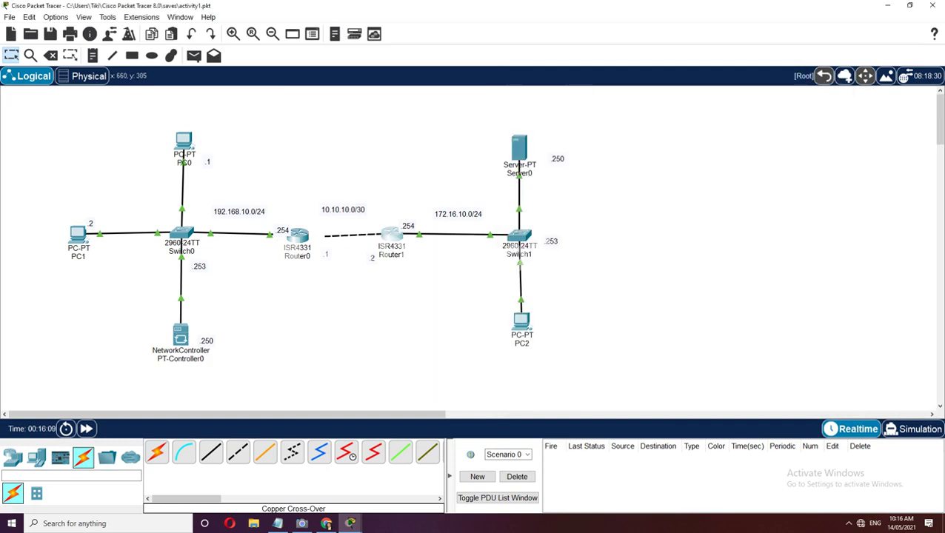
pyautogui.click(300, 235)
pyautogui.click(350, 275)
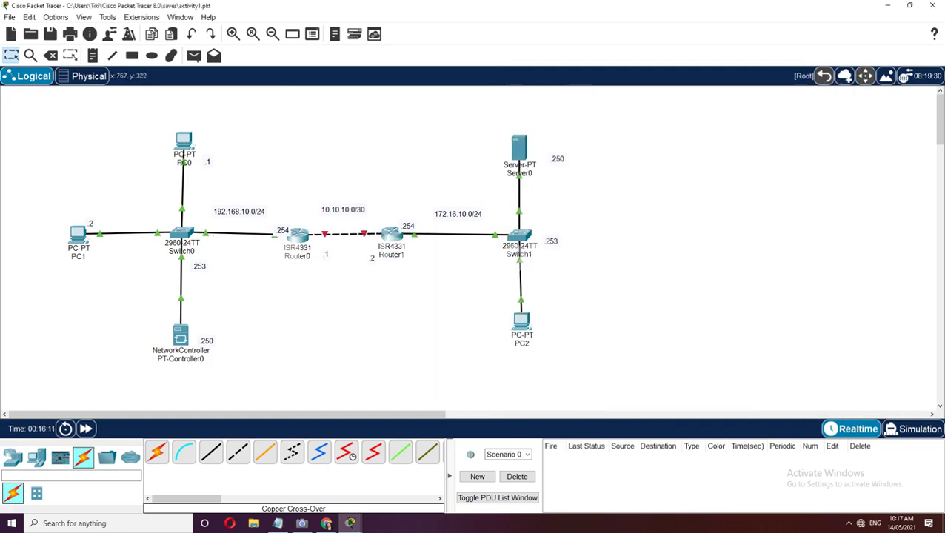
pyautogui.click(382, 237)
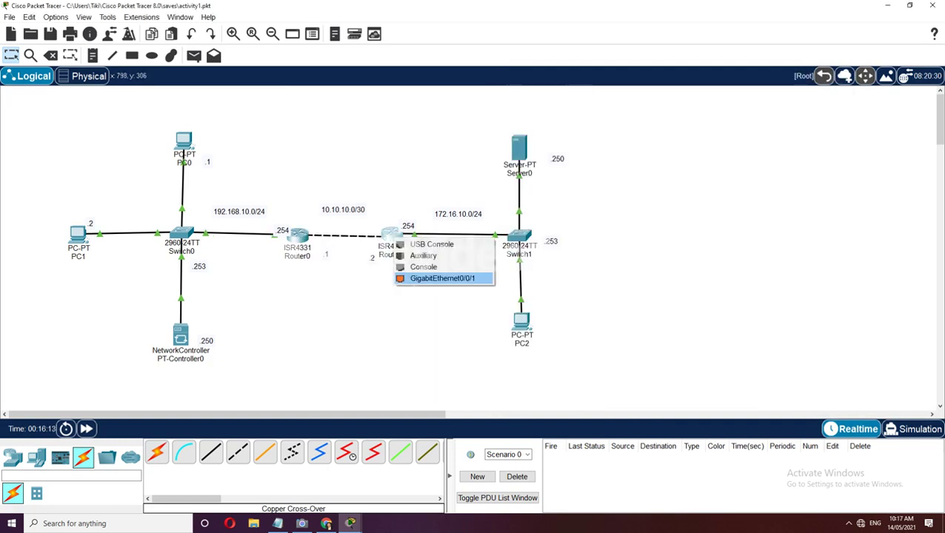
pyautogui.click(433, 276)
pyautogui.click(390, 236)
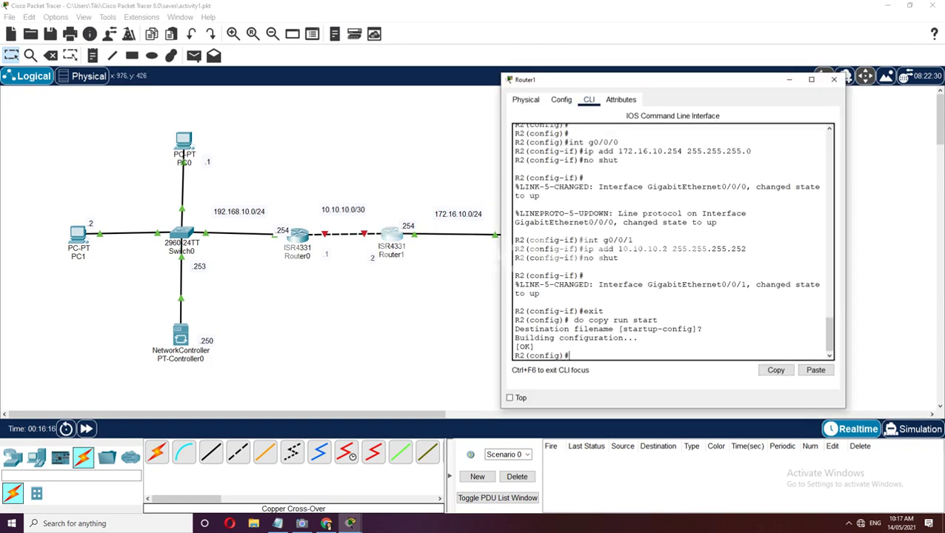
pyautogui.click(833, 79)
pyautogui.click(298, 236)
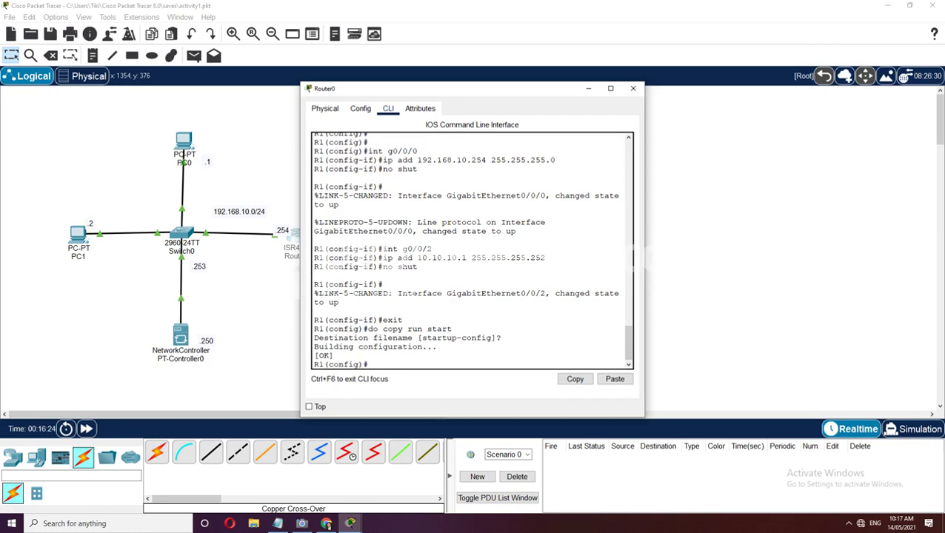
# Step: Shut down Router0's g0/0/2 and remove its IP address
pyautogui.write('int')
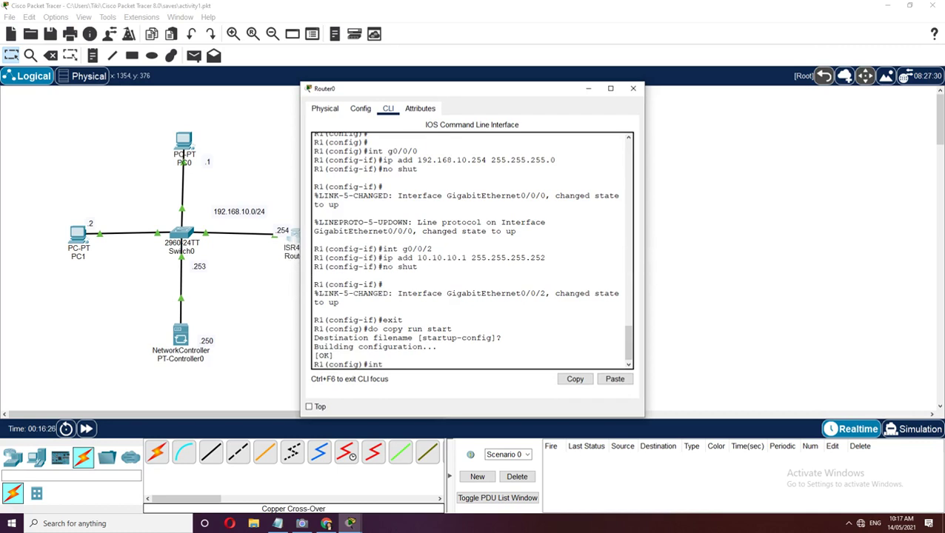
pyautogui.write(' g0/0/2')
pyautogui.press('Return')
pyautogui.write('shut')
pyautogui.press('Return')
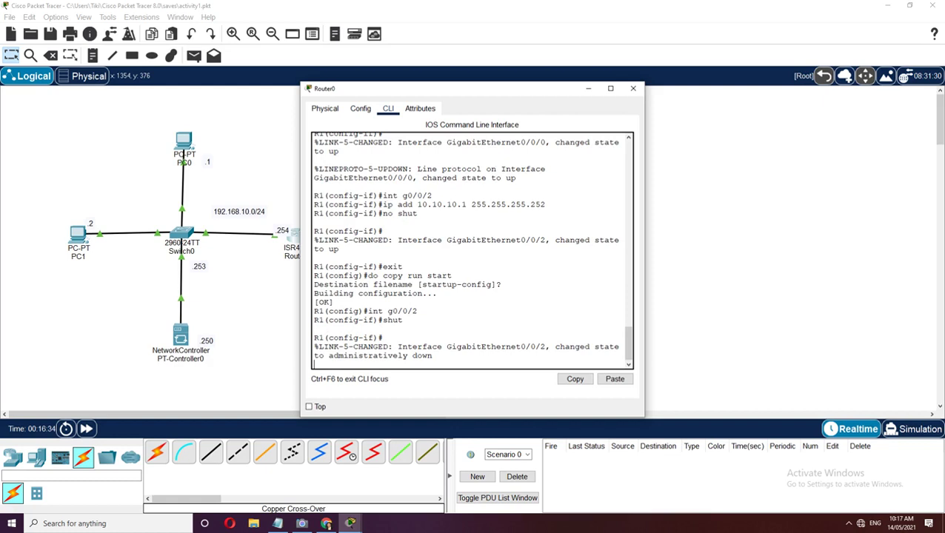
pyautogui.press('Return')
pyautogui.write('no ')
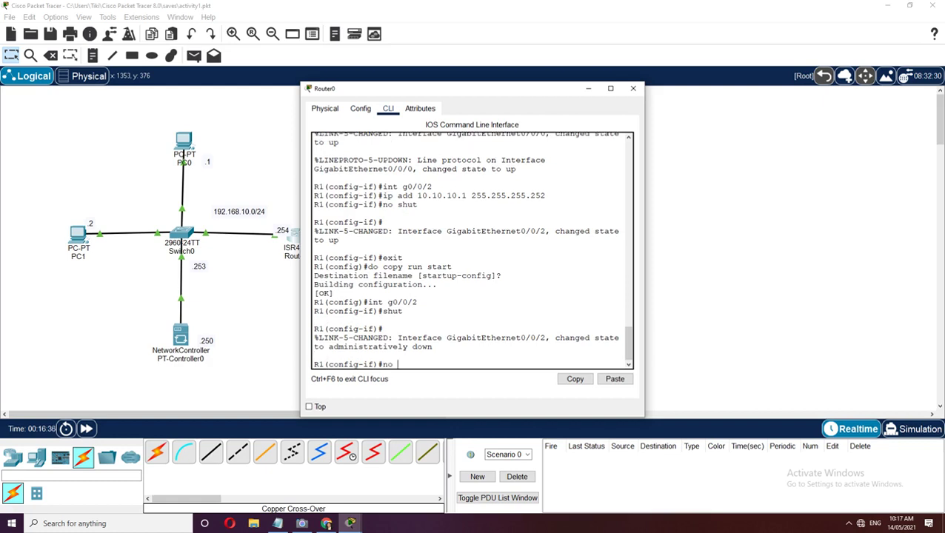
pyautogui.write('ip add')
pyautogui.press('Return')
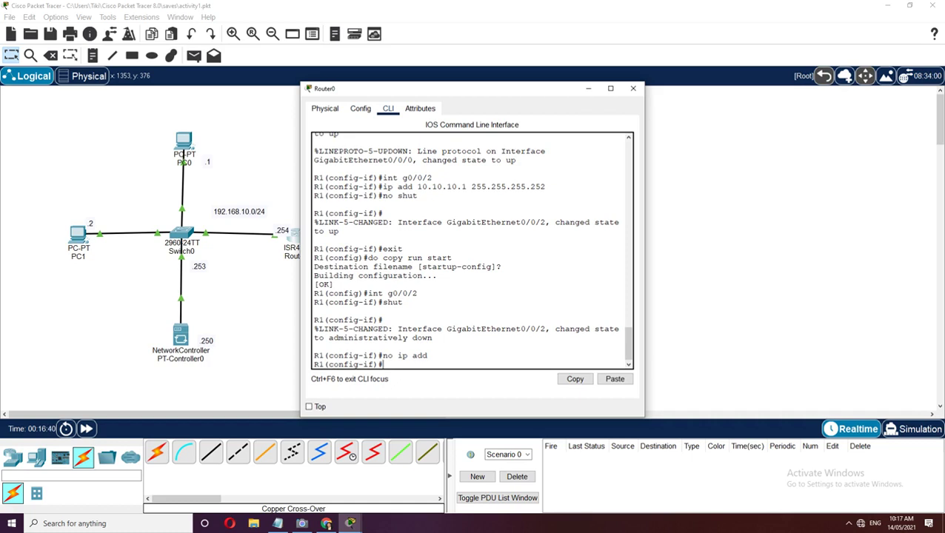
# Step: Bring g0/0/1 up with 10.10.10.1 255.255.255.252
pyautogui.write('int g0/0/1')
pyautogui.press('Return')
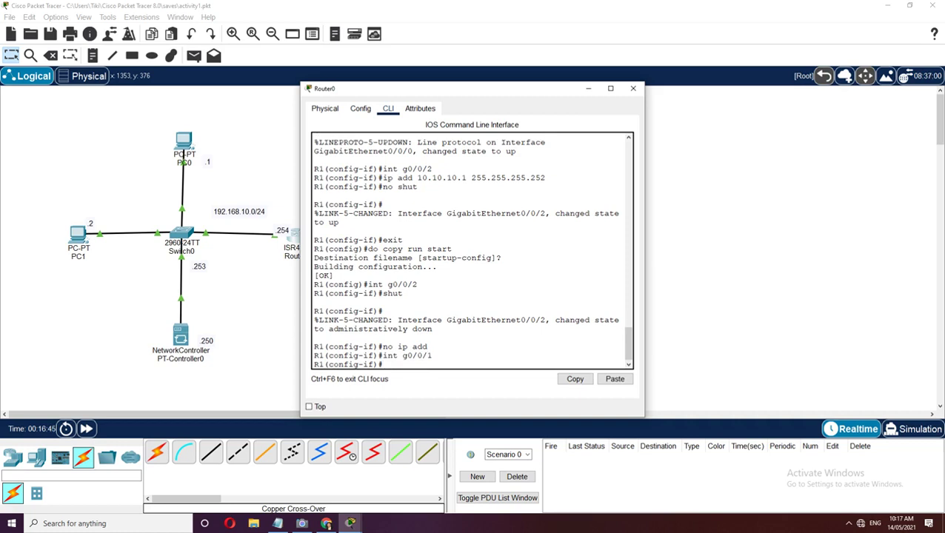
pyautogui.write('ip add 1')
pyautogui.write('10.10.1 255.255.255.252')
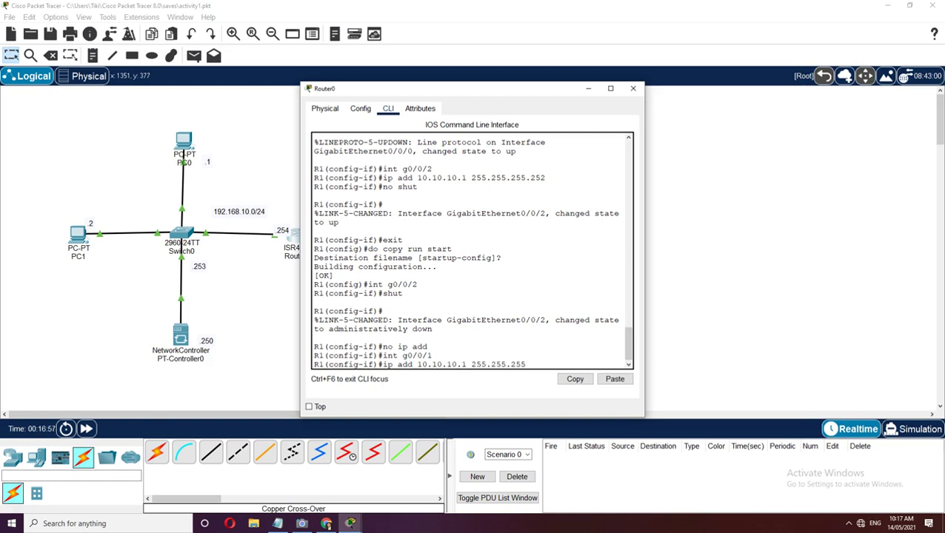
pyautogui.press('Return')
pyautogui.write('no shut')
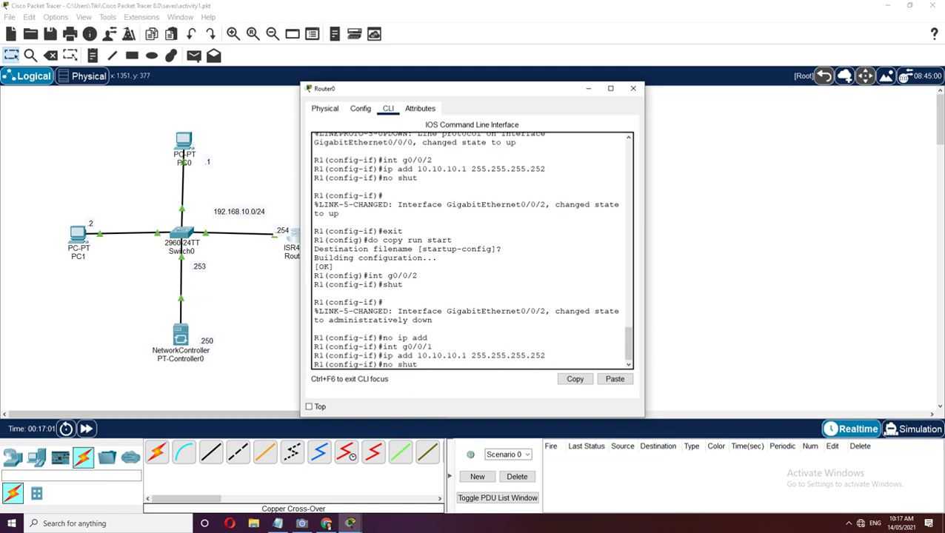
pyautogui.press('Return')
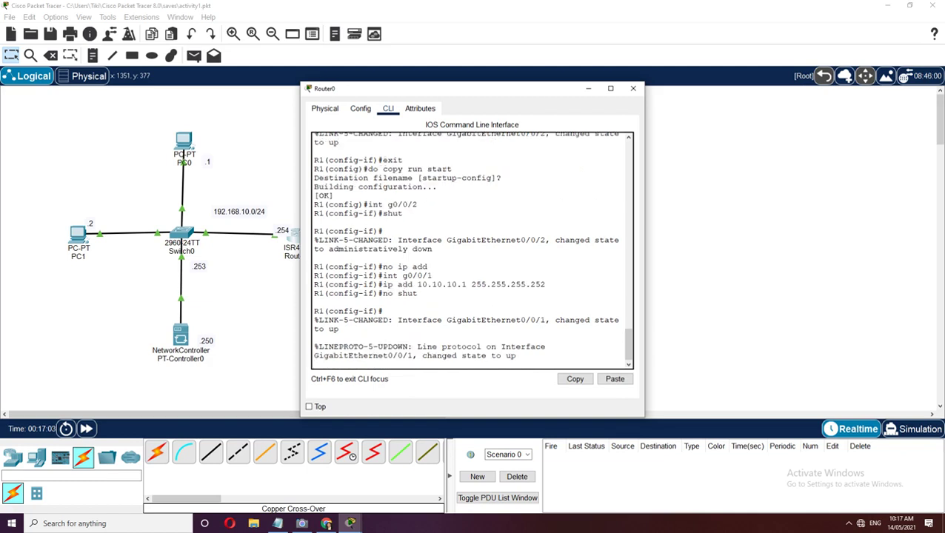
pyautogui.write('exit')
pyautogui.press('Return')
pyautogui.press('Return')
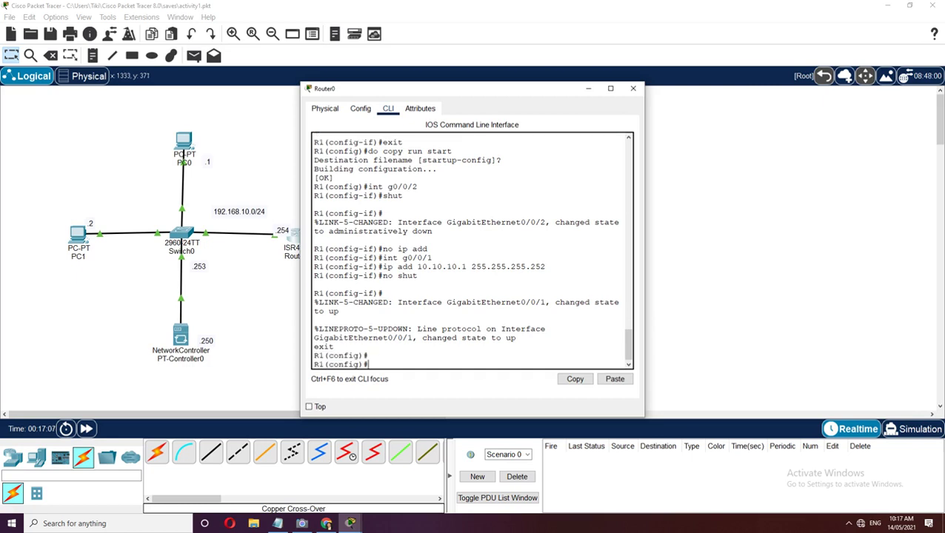
# Step: Ping 10.10.10.2 from Router0's configuration mode with do ping, getting 4/5 replies
pyautogui.moveTo(444, 88); pyautogui.dragTo(573, 57)
pyautogui.write('p')
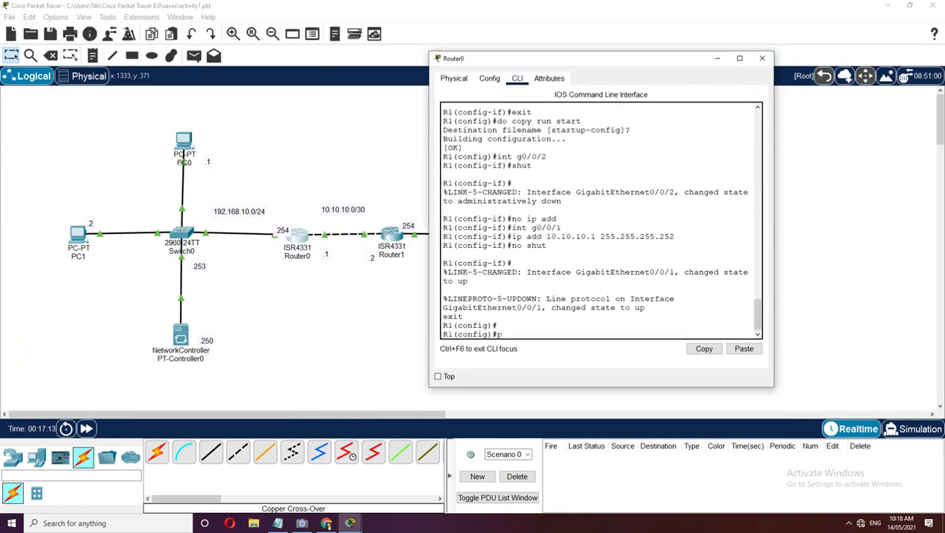
pyautogui.write('ing 10.10.10.2')
pyautogui.press('Return')
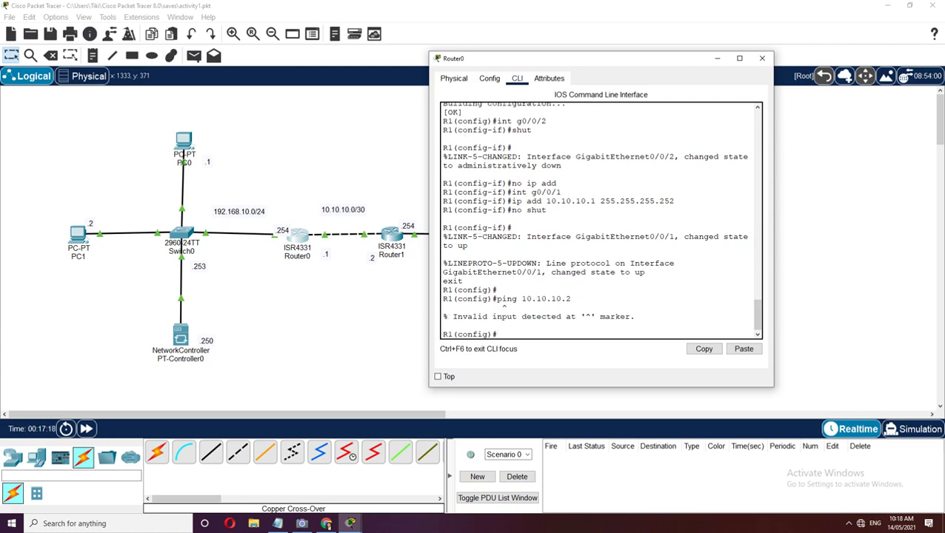
pyautogui.press('Up')
pyautogui.press('Left')
pyautogui.press('Left')
pyautogui.press('Left')
pyautogui.press('Left')
pyautogui.press('Left')
pyautogui.press('Left')
pyautogui.press('Left')
pyautogui.press('Left')
pyautogui.press('Left')
pyautogui.press('Left')
pyautogui.press('Left')
pyautogui.press('Left')
pyautogui.press('Left')
pyautogui.press('Left')
pyautogui.press('Left')
pyautogui.write('do')
pyautogui.press('Return')
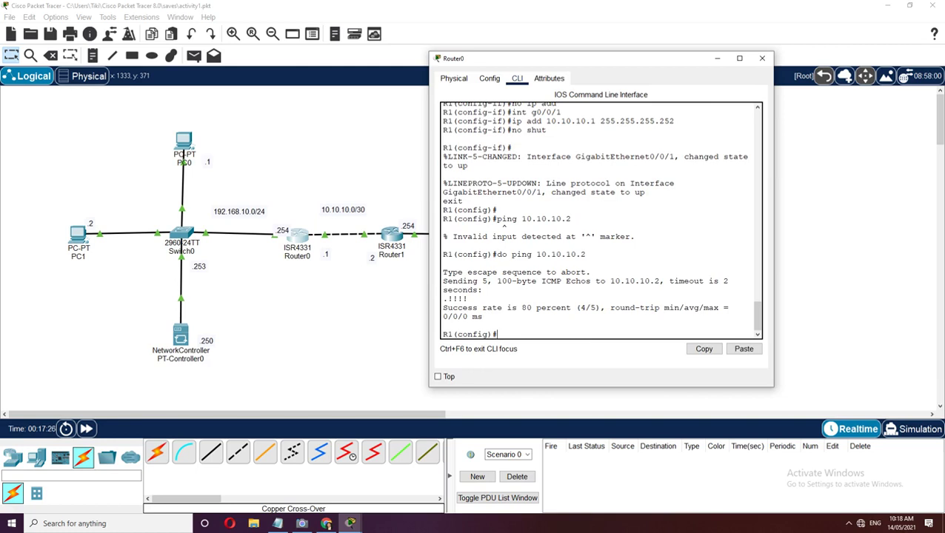
# Step: Ping 172.16.10.1, which fails 0/5, then start entering router ospf 1
pyautogui.press('Up')
pyautogui.press('BackSpace')
pyautogui.press('BackSpace')
pyautogui.press('BackSpace')
pyautogui.press('BackSpace')
pyautogui.press('BackSpace')
pyautogui.press('BackSpace')
pyautogui.press('BackSpace')
pyautogui.press('BackSpace')
pyautogui.press('BackSpace')
pyautogui.press('BackSpace')
pyautogui.moveTo(563, 58); pyautogui.dragTo(465, 40)
pyautogui.write('172.16.10.1')
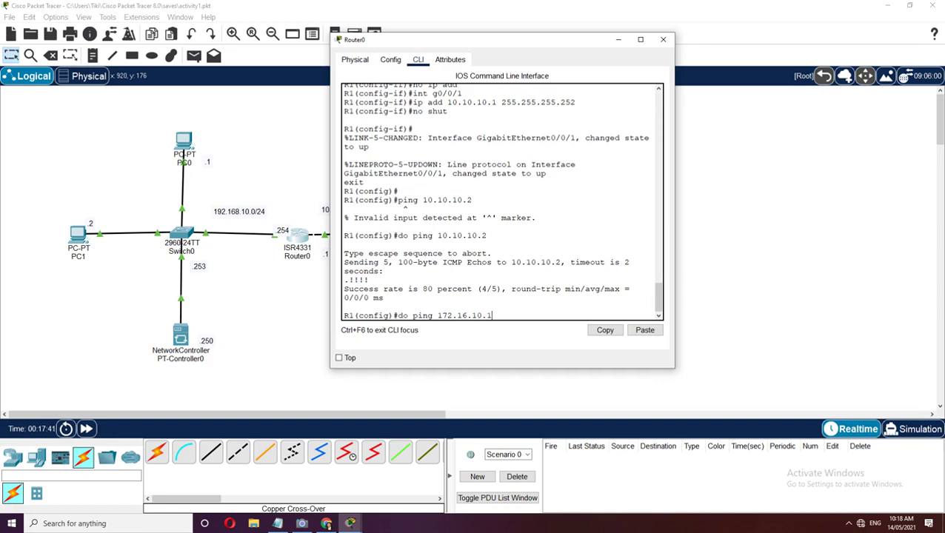
pyautogui.press('Return')
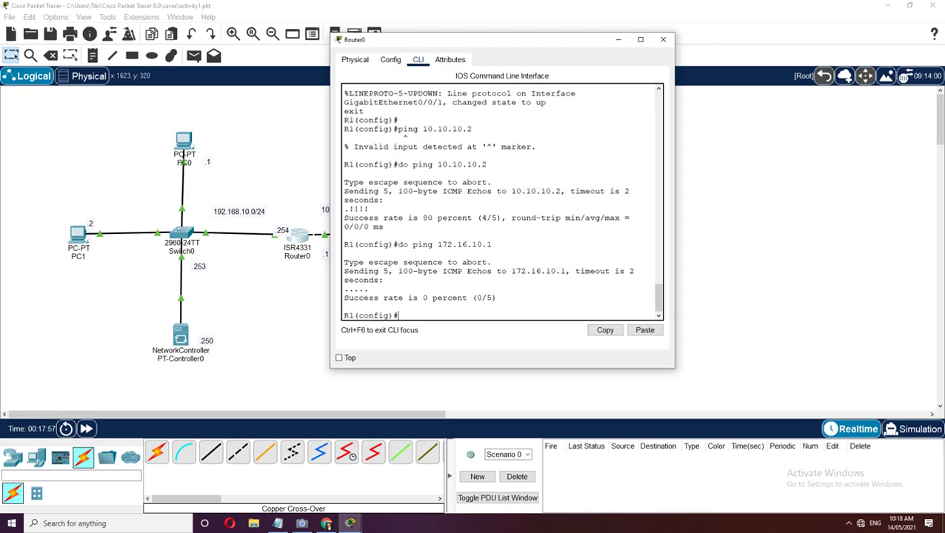
pyautogui.write('router ospf')
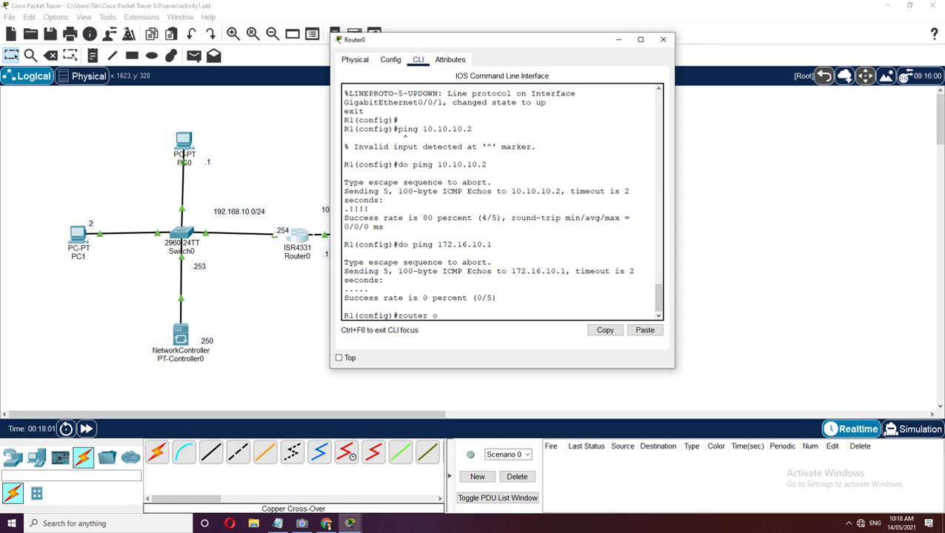
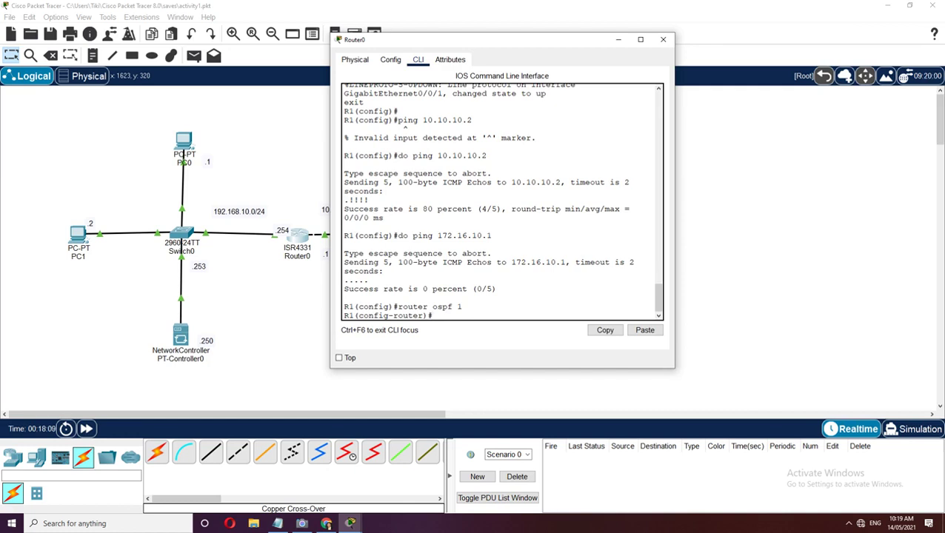
# Step: Advertise 10.10.10.0 0.0.0.3 and 192.168.10.0 0.0.0.255 in OSPF area 0 on Router0
pyautogui.write('net 10.10.10.0 0.0.0.3 area 0')
pyautogui.press('Return')
pyautogui.write('net')
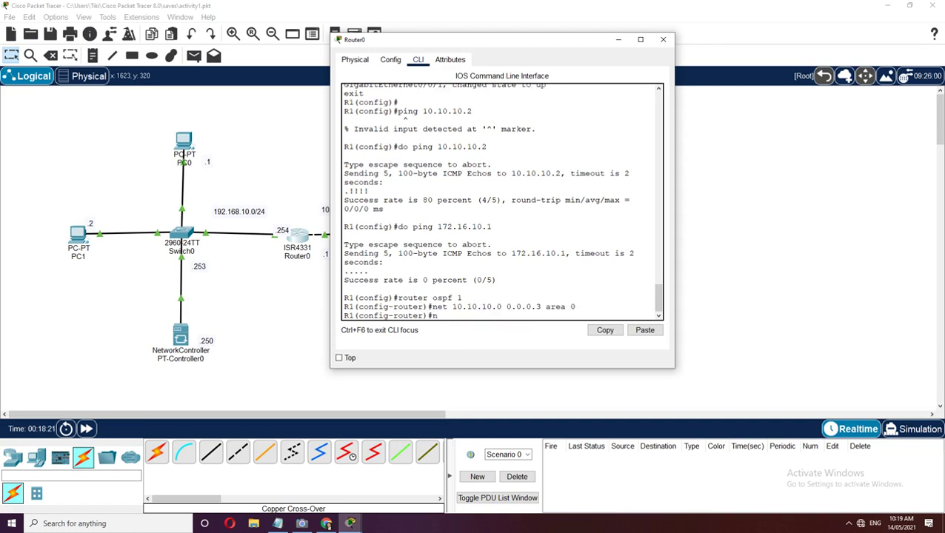
pyautogui.write(' 192.168.10.0 0.0.0.')
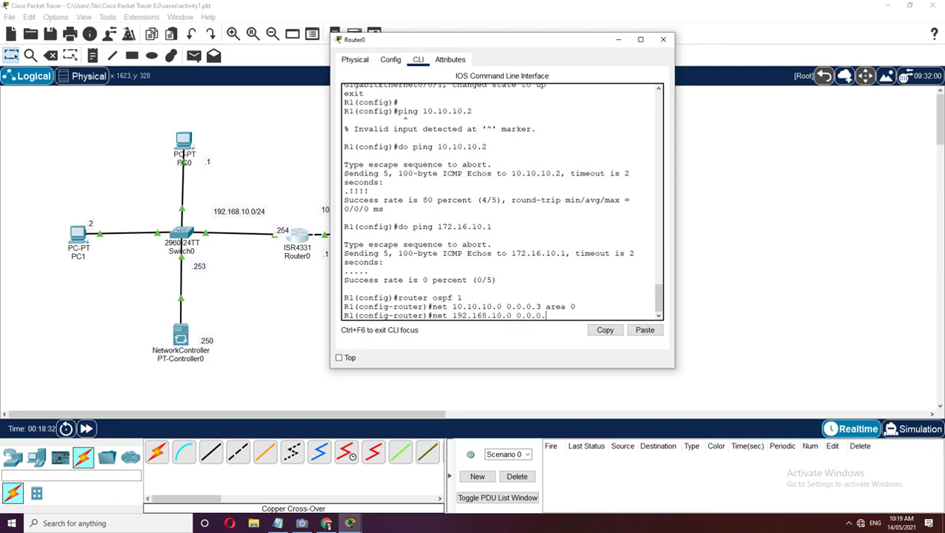
pyautogui.write('255 area 0')
pyautogui.press('Return')
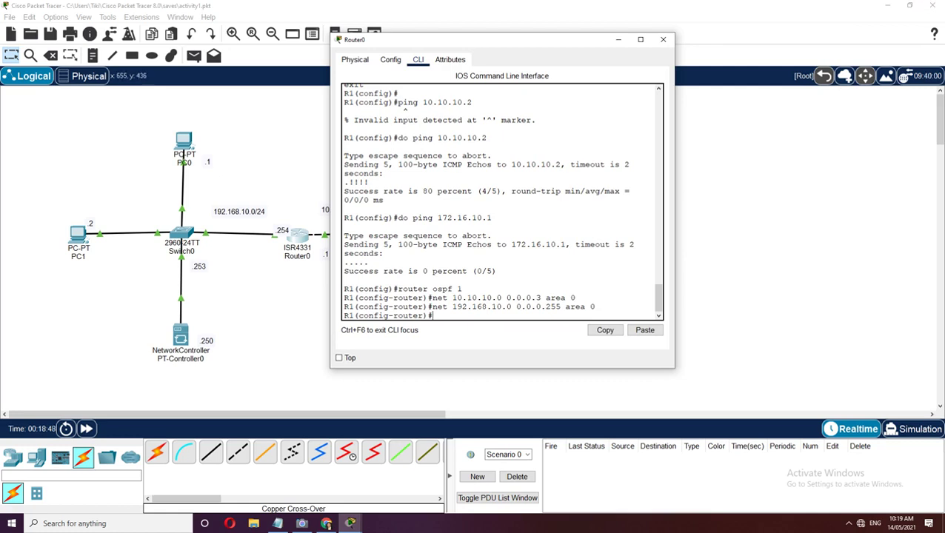
# Step: Make g0/0/0 a passive OSPF interface on Router0
pyautogui.write('passi')
pyautogui.press('Tab')
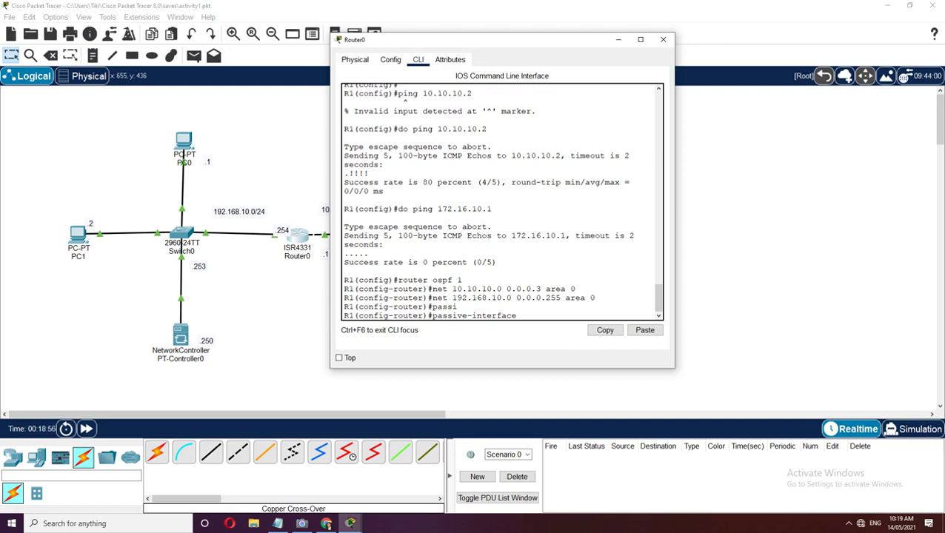
pyautogui.write('g0/0/0')
pyautogui.press('Return')
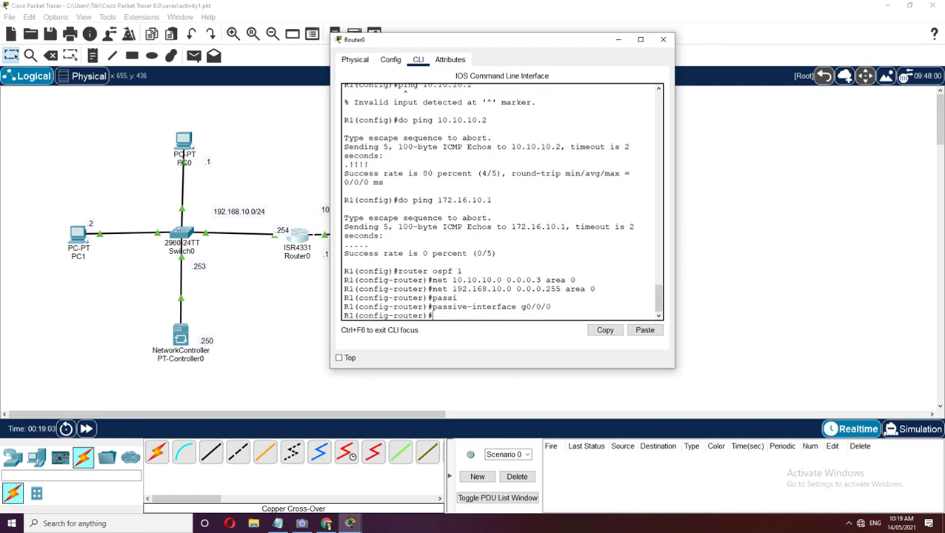
# Step: Exit router configuration, save Router0's running config to startup, and close its window
pyautogui.write('exit')
pyautogui.press('Return')
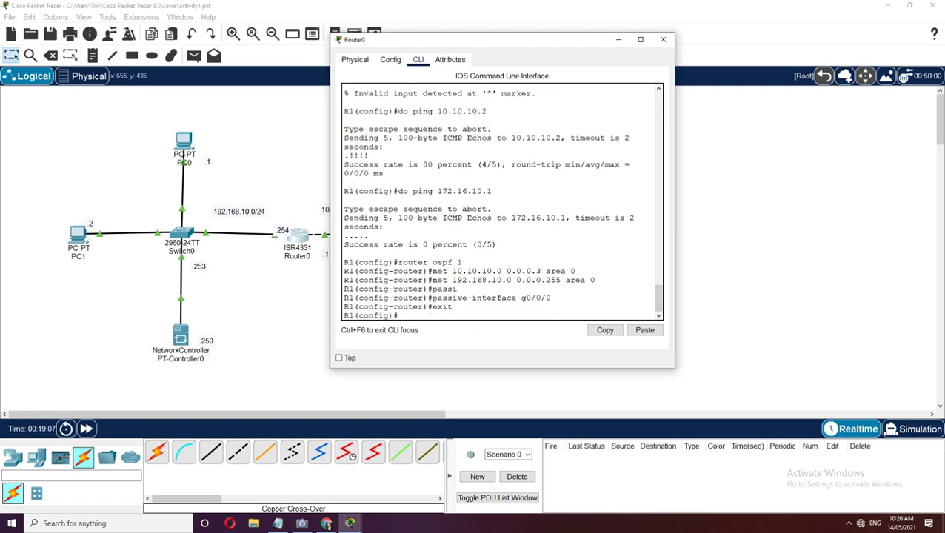
pyautogui.write('do copy ru')
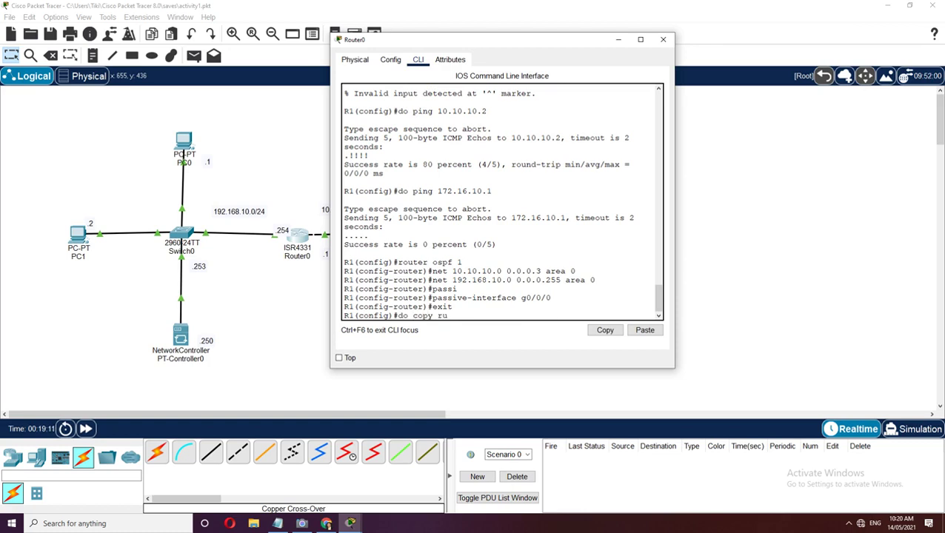
pyautogui.write('n start')
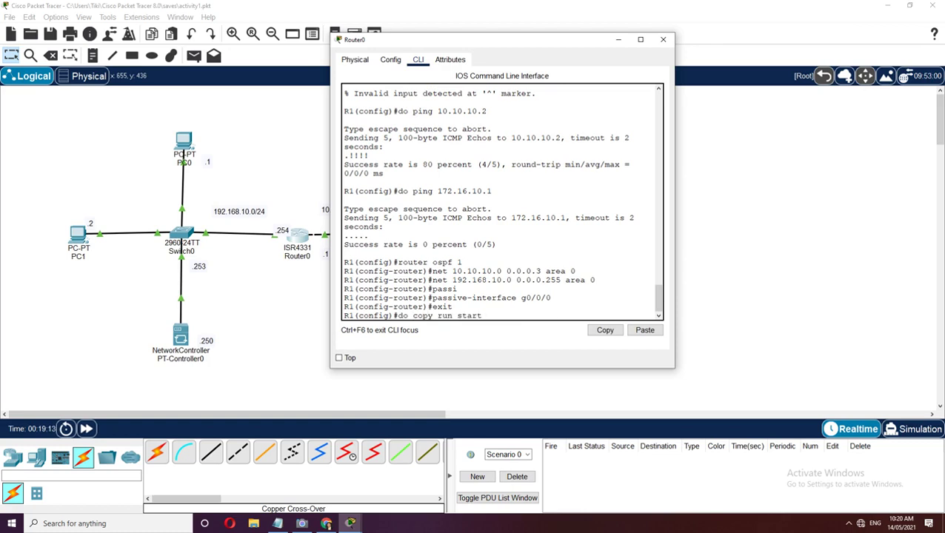
pyautogui.press('Return')
pyautogui.press('Return')
pyautogui.hotkey('alt', 'F4')
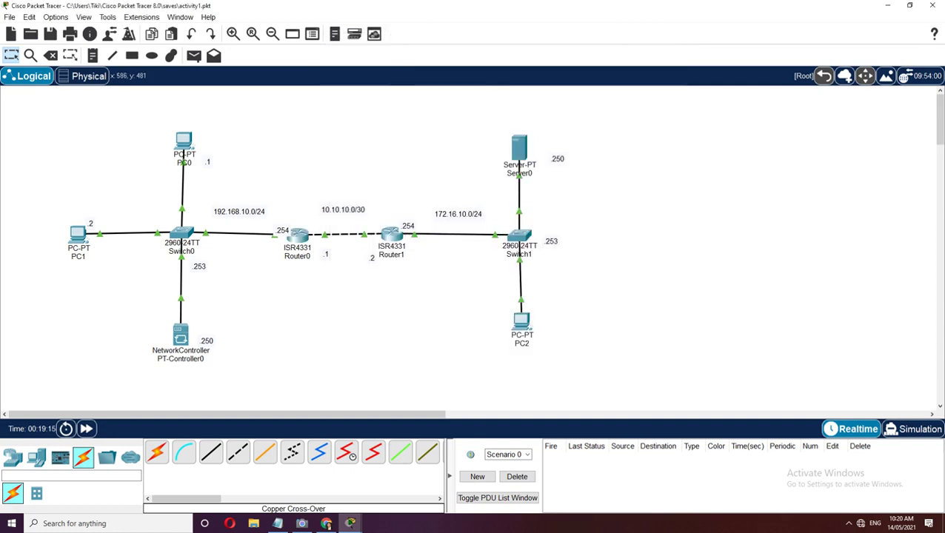
# Step: On Router1's command line, start OSPF process 1 with 'router ospf 1'
pyautogui.click(391, 235)
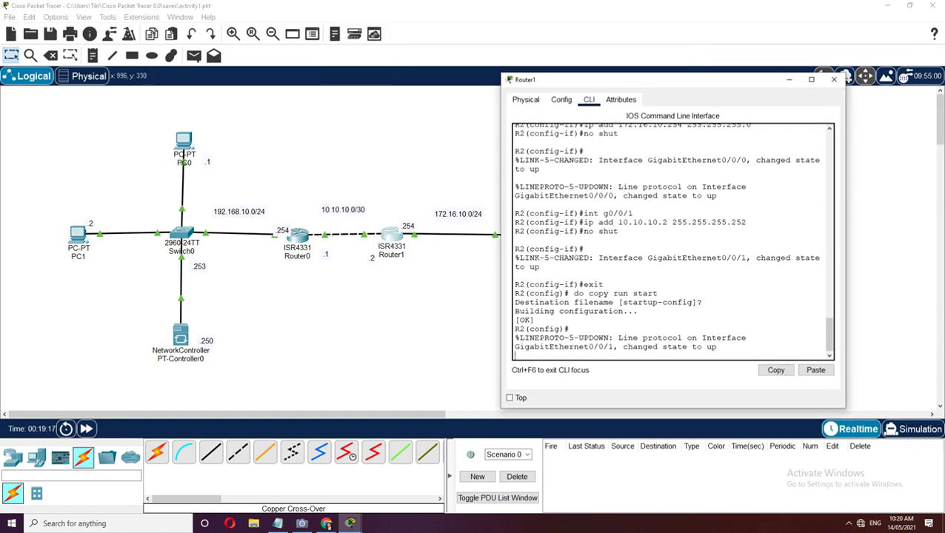
pyautogui.press('Return')
pyautogui.press('Return')
pyautogui.press('Return')
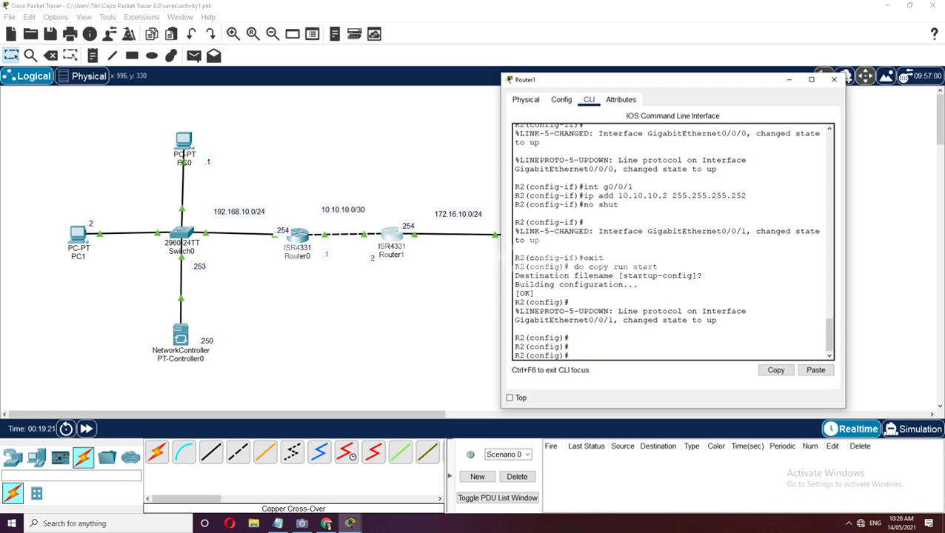
pyautogui.write('router ospf 1')
pyautogui.press('Return')
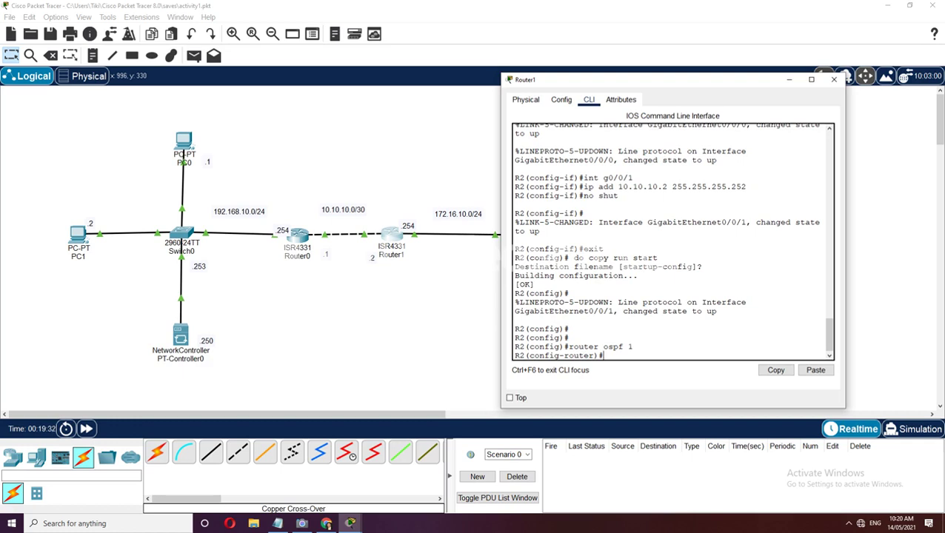
# Step: Add 172.16.10.0 0.0.0.255 and 10.10.10.0 0.0.0.3 to OSPF area 0 on Router1
pyautogui.write('net 10.')
pyautogui.press('BackSpace')
pyautogui.press('BackSpace')
pyautogui.press('BackSpace')
pyautogui.write('172.16.10.0 0.0.0.255')
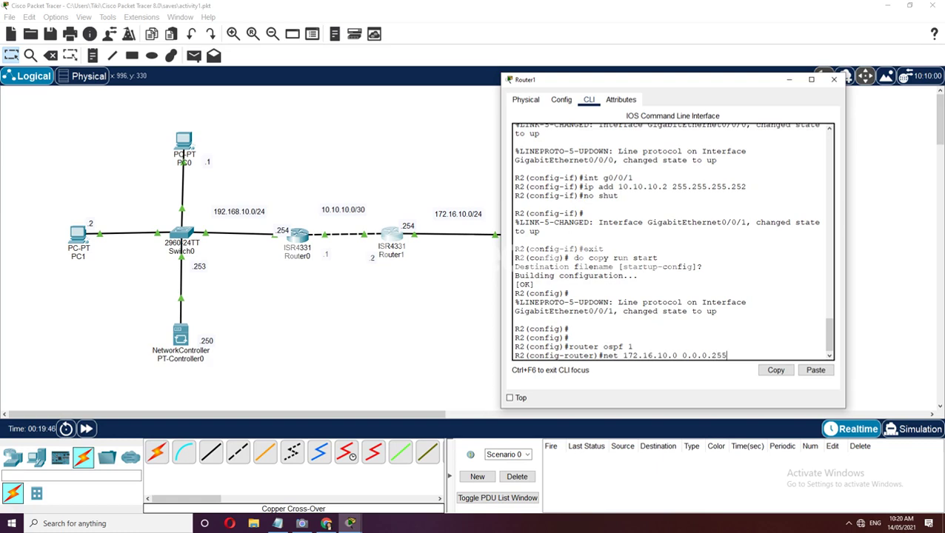
pyautogui.write(' area 0')
pyautogui.press('Return')
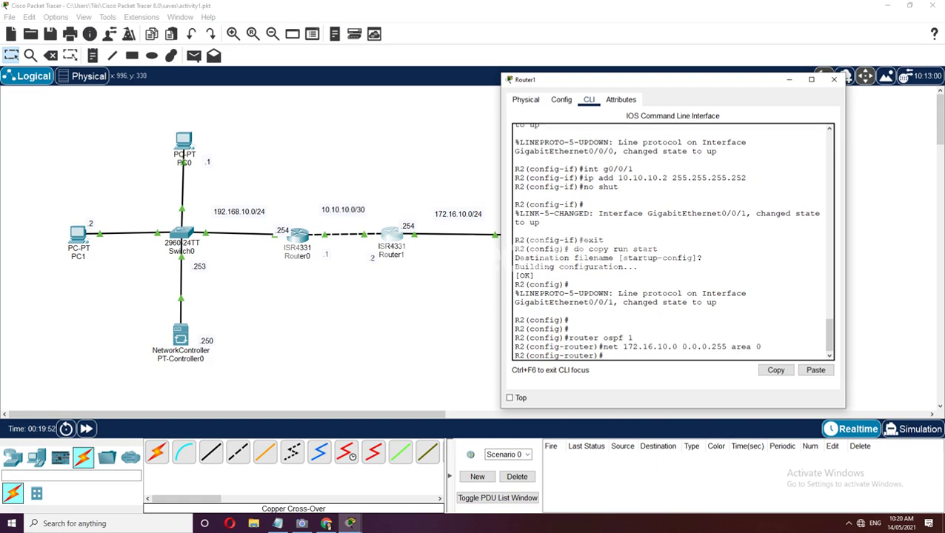
pyautogui.write('net 10.10.10.0 0.0.0.3 area')
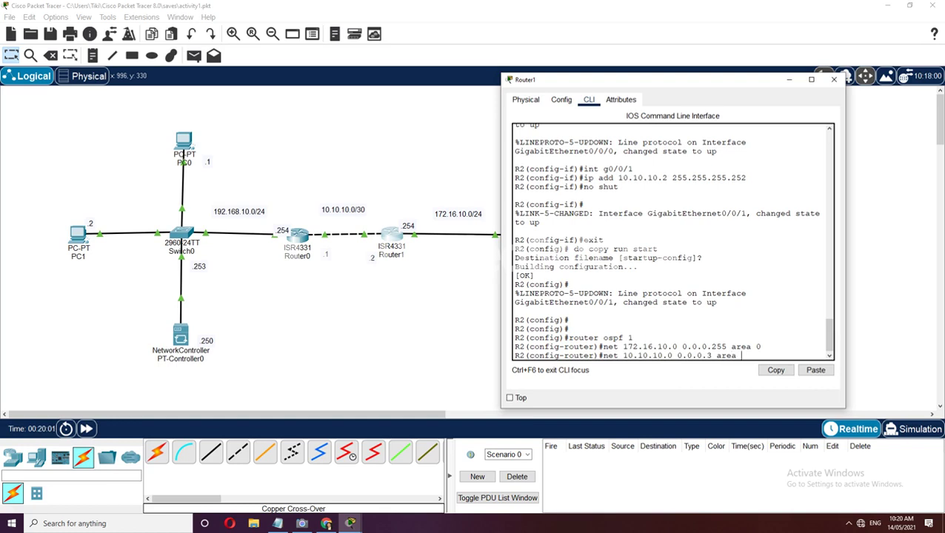
pyautogui.write(' 0')
pyautogui.press('Return')
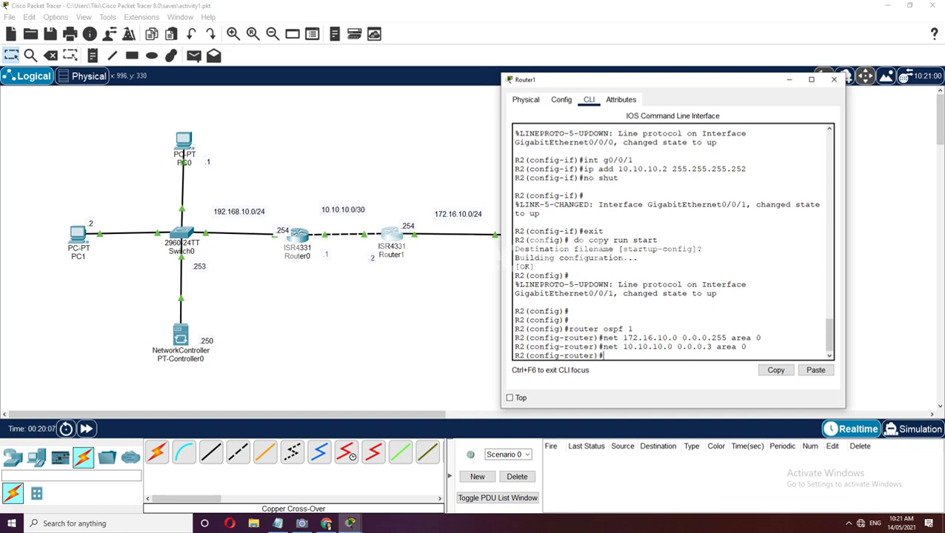
# Step: Make g0/0/0 a passive OSPF interface on Router1
pyautogui.write('pa')
pyautogui.press('Tab')
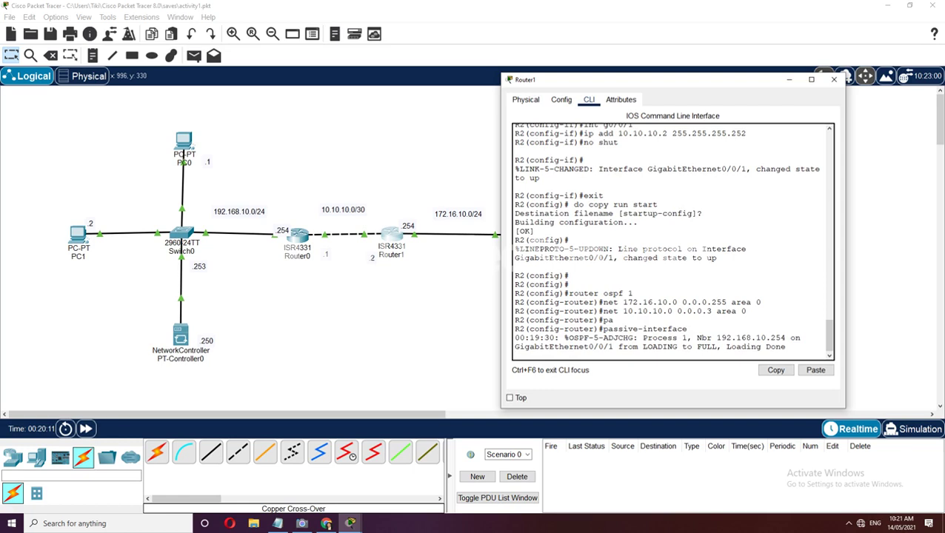
pyautogui.press('Return')
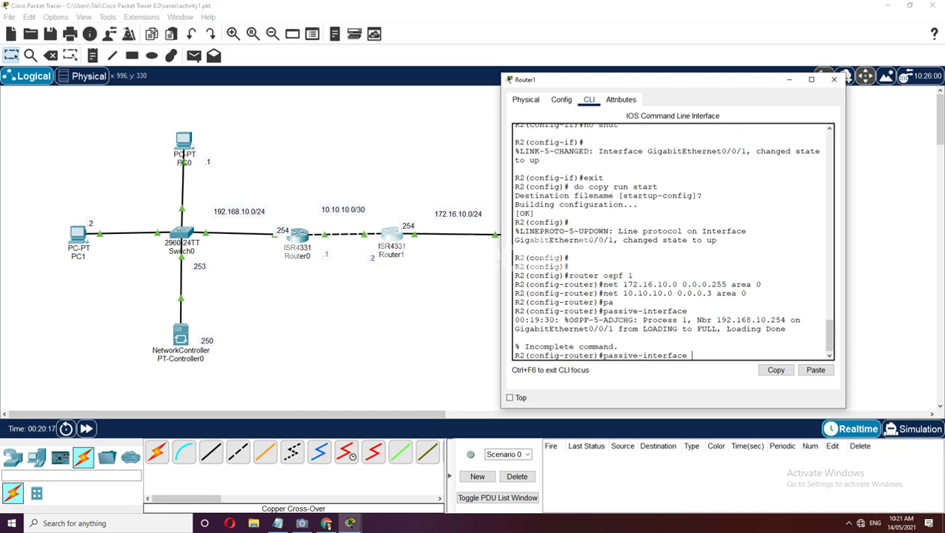
pyautogui.write('g0/0')
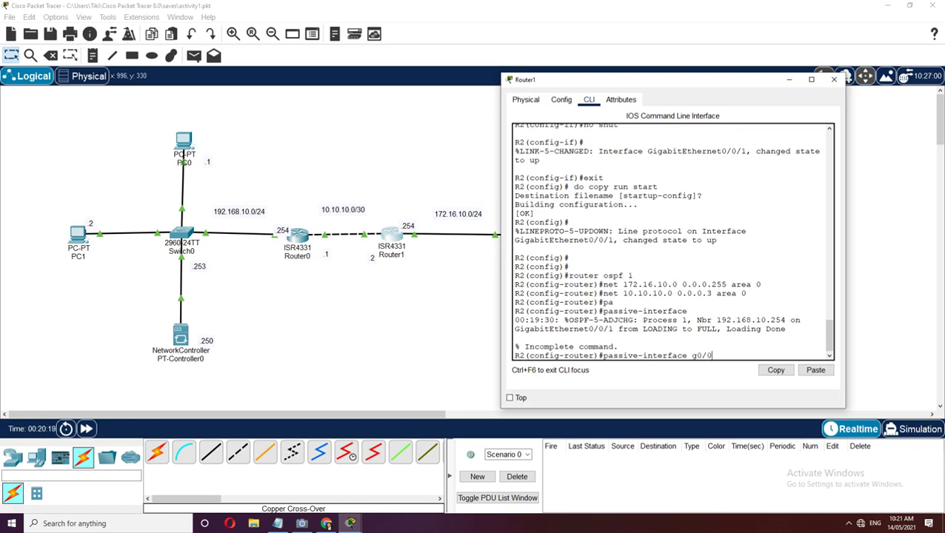
pyautogui.write('/0')
pyautogui.press('Return')
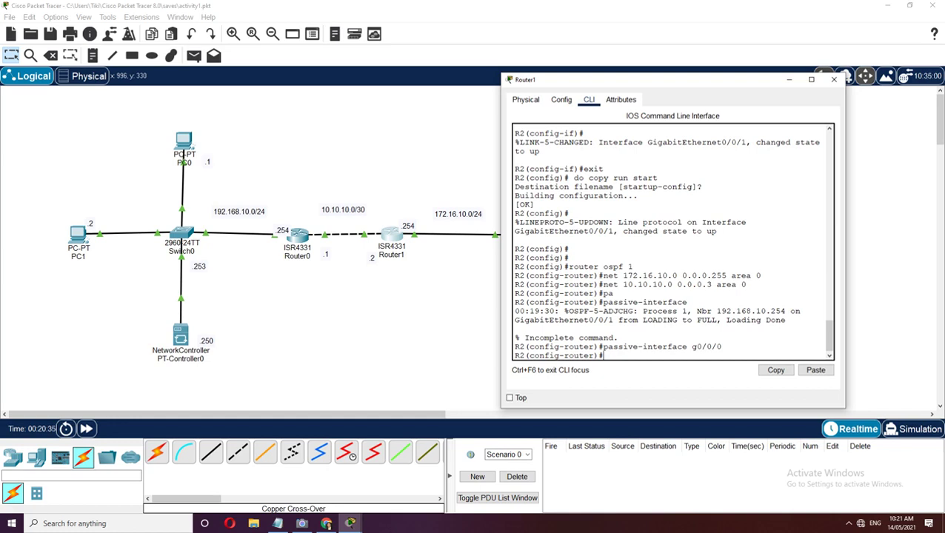
# Step: Leave router configuration and ping 192.168.10.1 from Router1
pyautogui.write('exit')
pyautogui.press('Return')
pyautogui.press('Return')
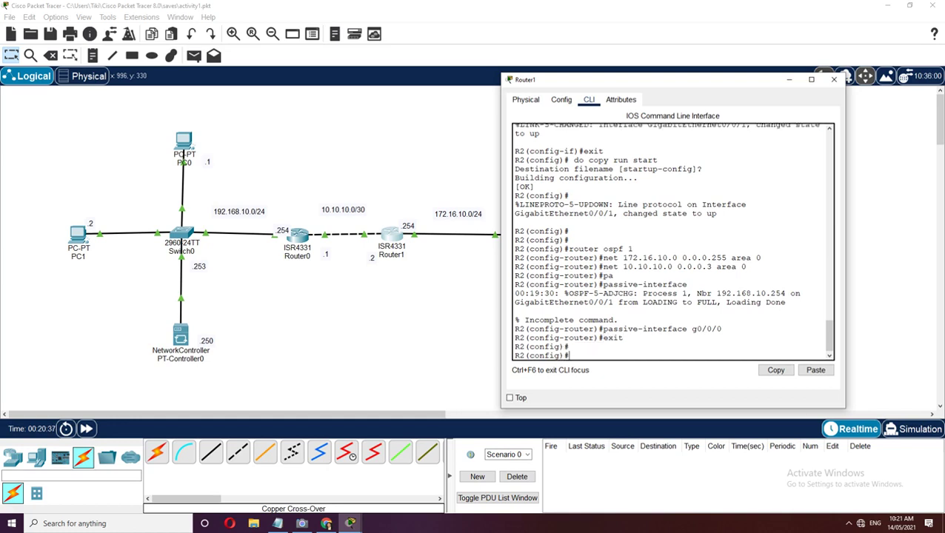
pyautogui.press('Return')
pyautogui.press('Return')
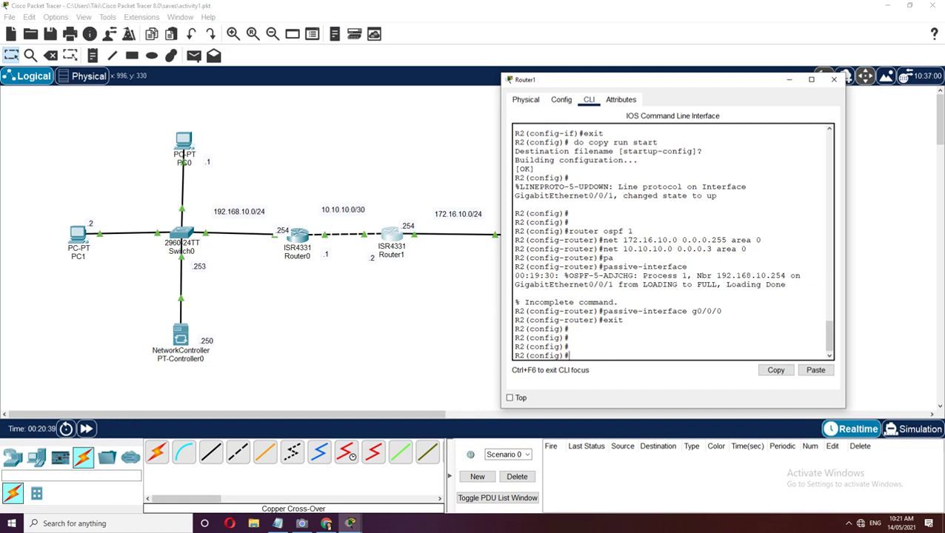
pyautogui.write('do ping 192.168.10.')
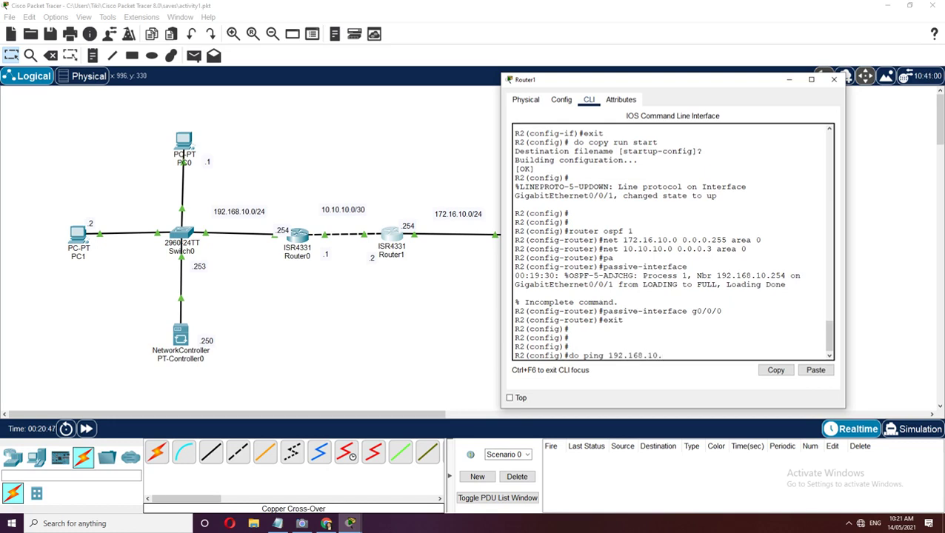
pyautogui.write('1')
pyautogui.press('Return')
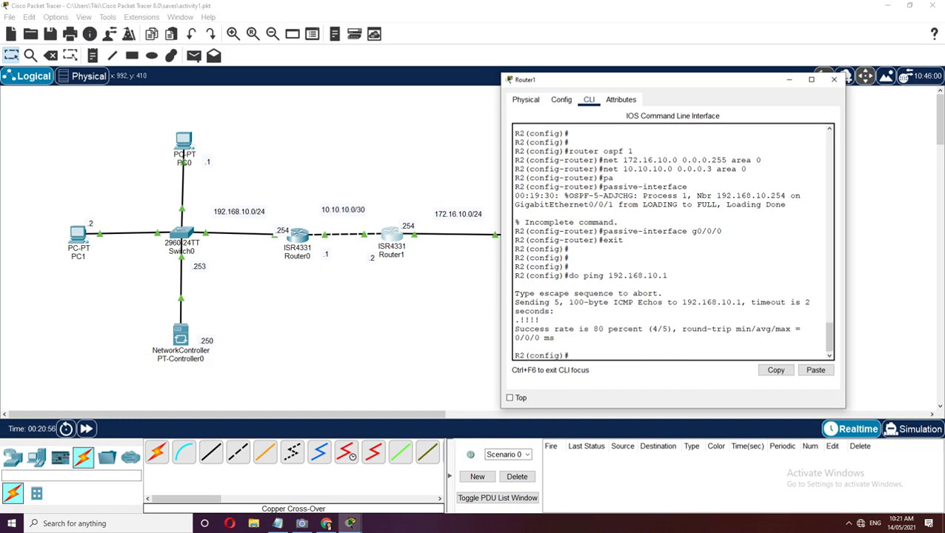
# Step: Save Router1's running configuration to startup and close its window
pyautogui.write('do copy run start')
pyautogui.press('Return')
pyautogui.press('Return')
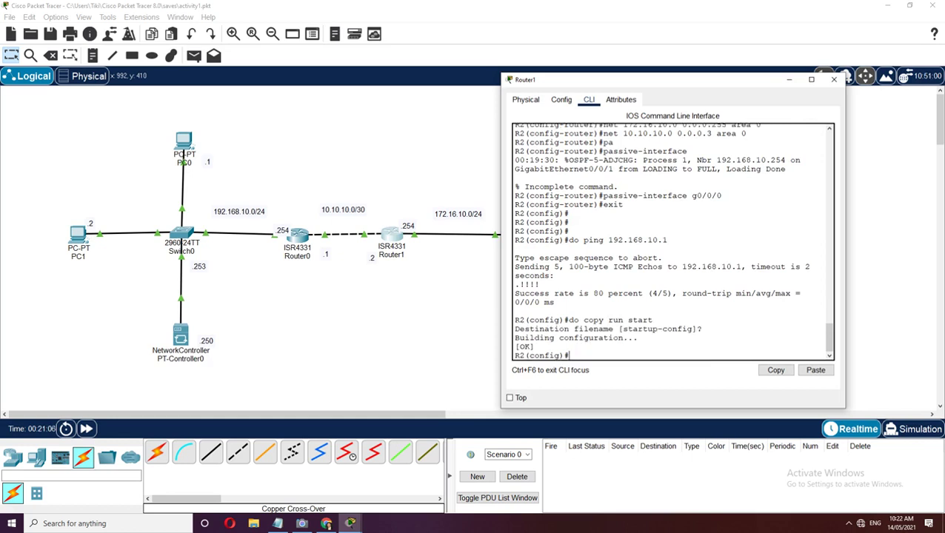
pyautogui.click(834, 79)
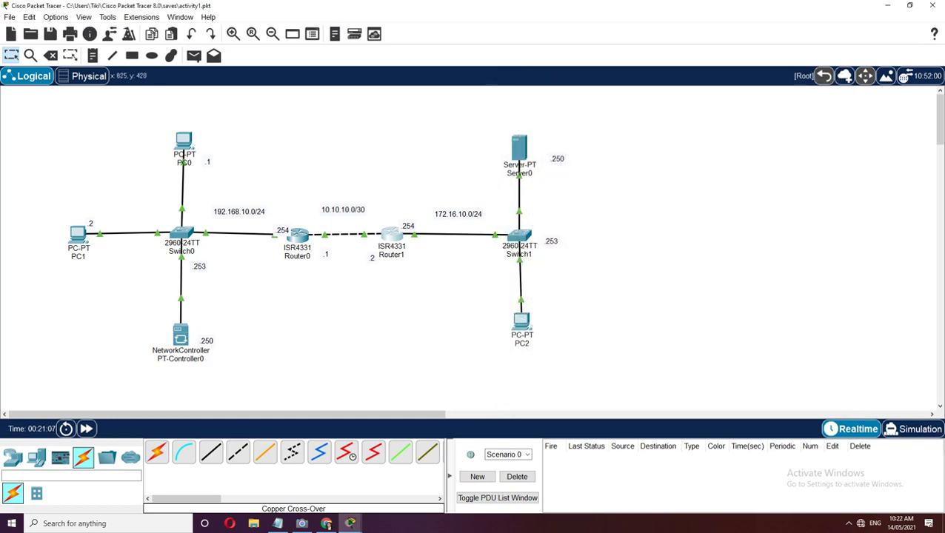
# Step: Open PC2's Command Prompt and reposition its window into view
pyautogui.click(521, 320)
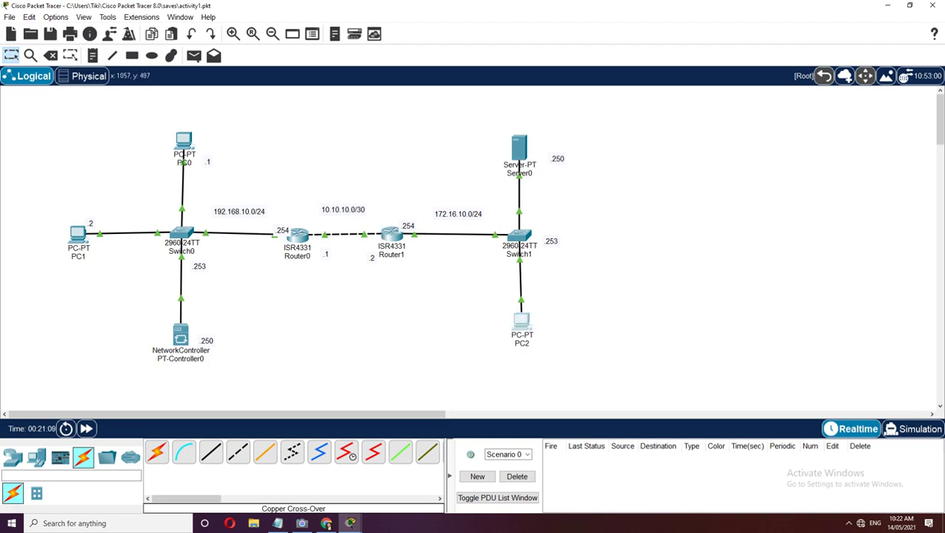
pyautogui.moveTo(445, 88); pyautogui.dragTo(562, 97)
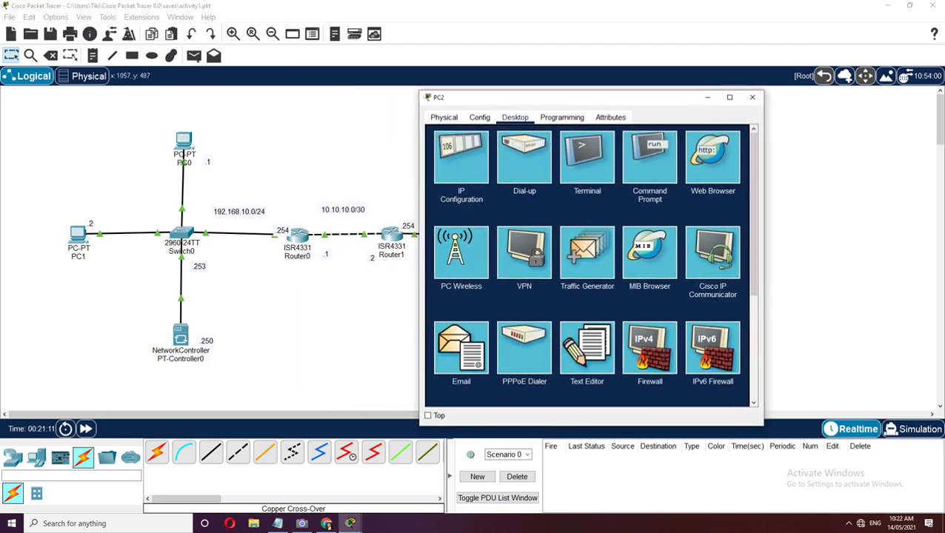
pyautogui.click(648, 157)
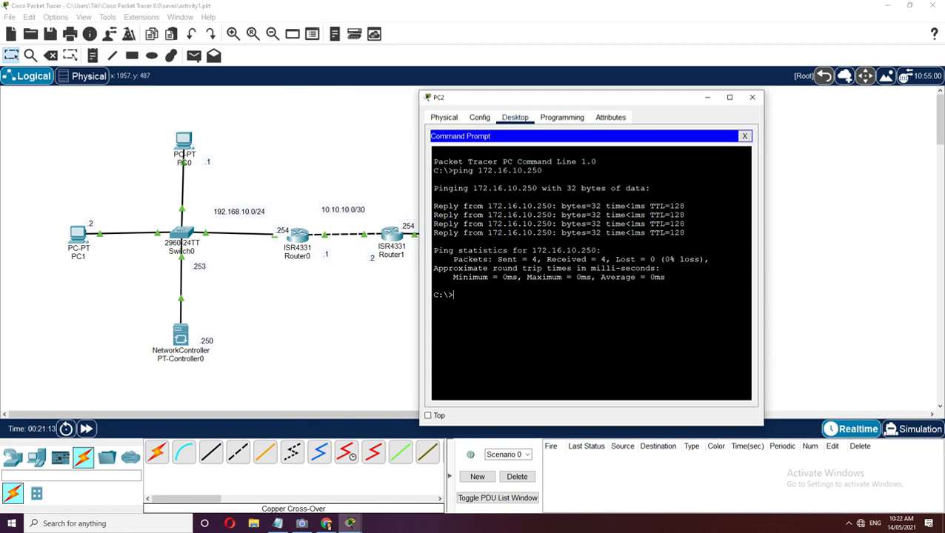
pyautogui.moveTo(563, 97); pyautogui.dragTo(777, 121)
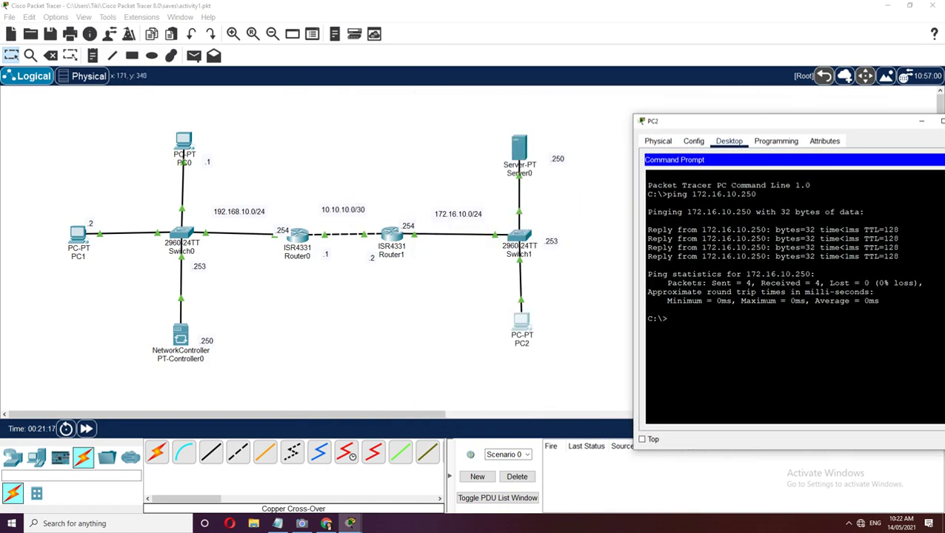
pyautogui.moveTo(778, 121); pyautogui.dragTo(528, 98)
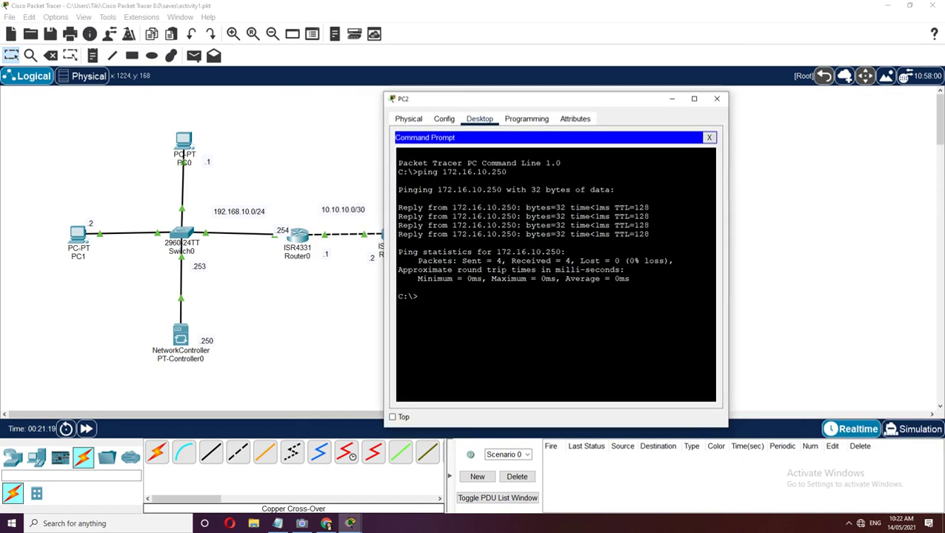
# Step: From PC2, ping 192.168.10.1, stop it, then ping 192.168.10.2
pyautogui.write('ping')
pyautogui.write('192.168.10.1')
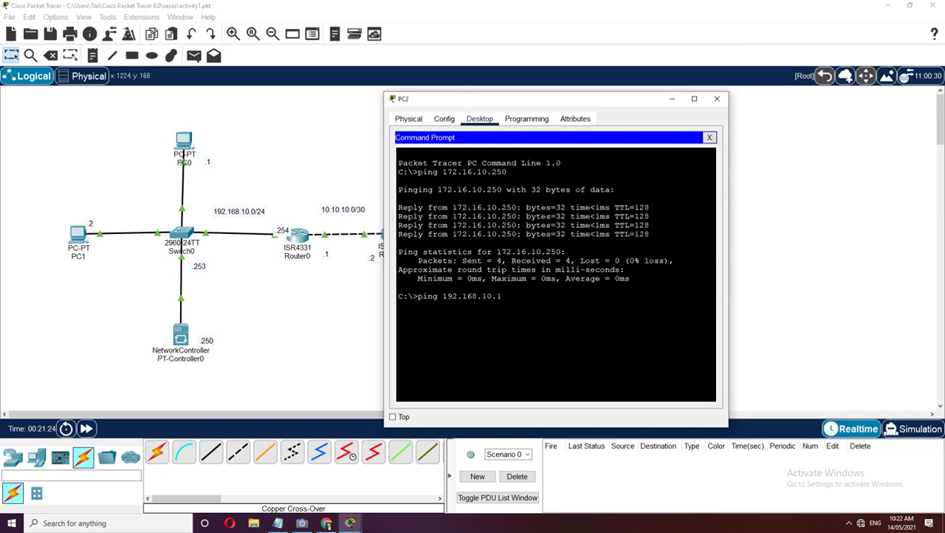
pyautogui.press('Return')
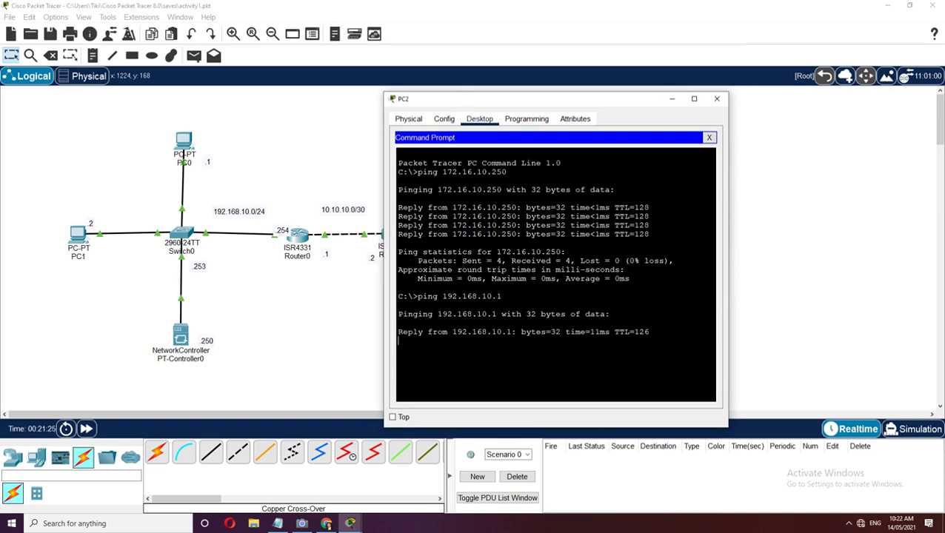
pyautogui.hotkey('ctrl', 'c')
pyautogui.press('Up')
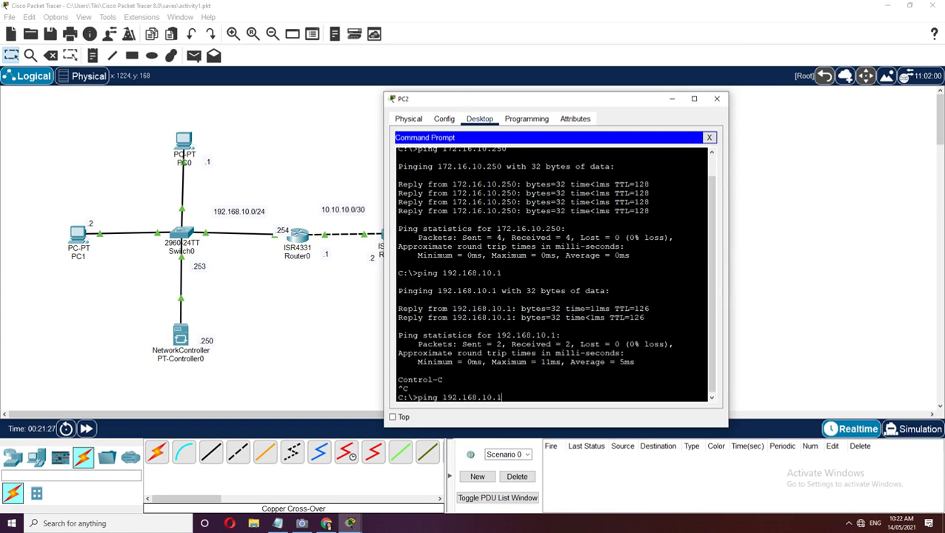
pyautogui.press('BackSpace')
pyautogui.write('2')
pyautogui.press('Return')
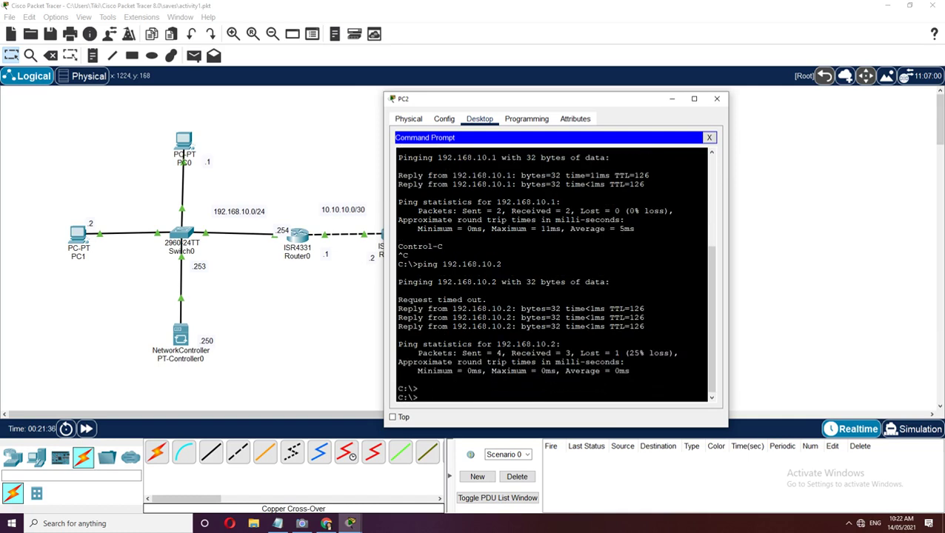
# Step: Ping 192.168.10.250 from PC2, then close the prompt and PC2's window
pyautogui.press('Up')
pyautogui.write('250')
pyautogui.press('Return')
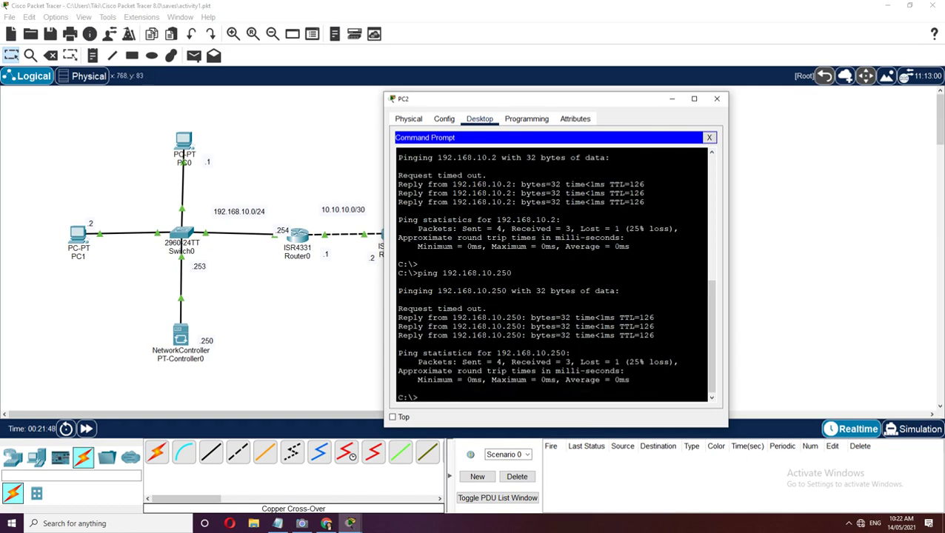
pyautogui.click(709, 137)
pyautogui.click(717, 99)
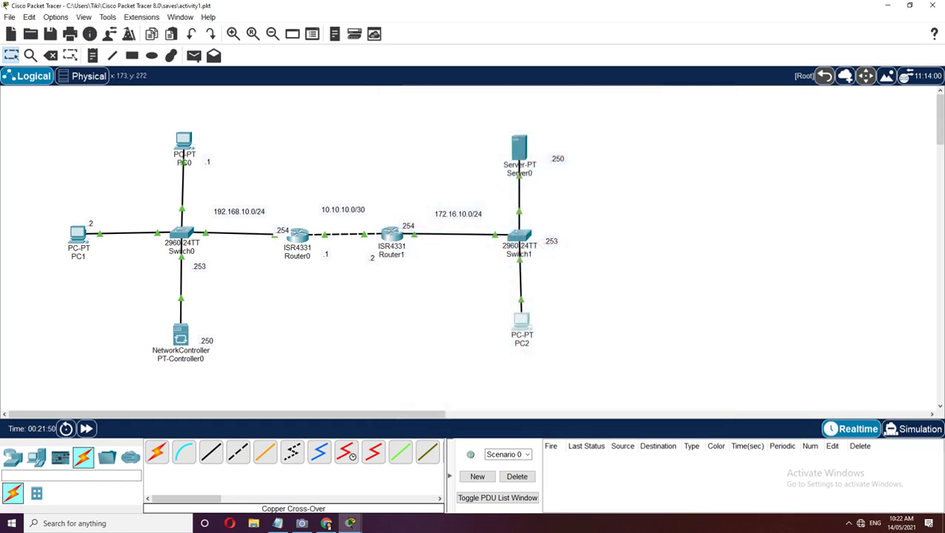
pyautogui.click(77, 235)
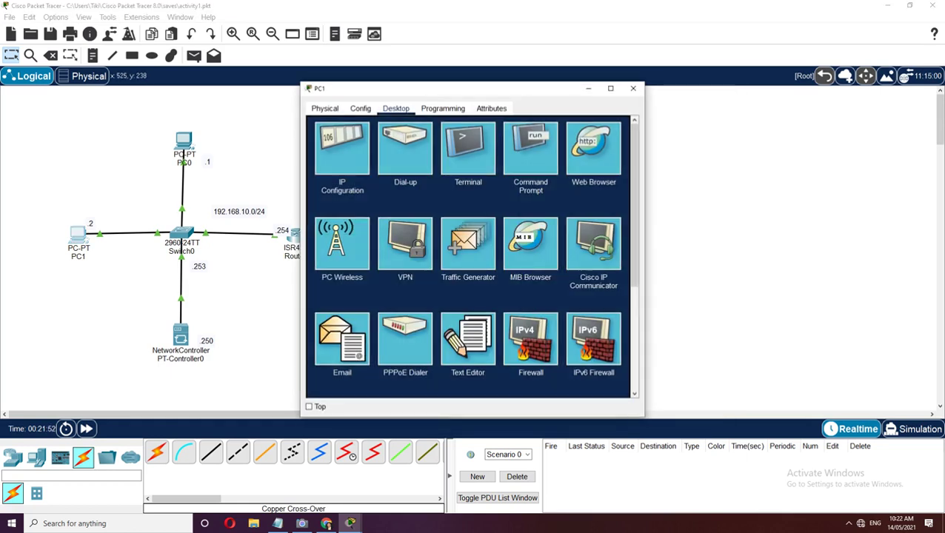
pyautogui.click(593, 148)
pyautogui.click(459, 139)
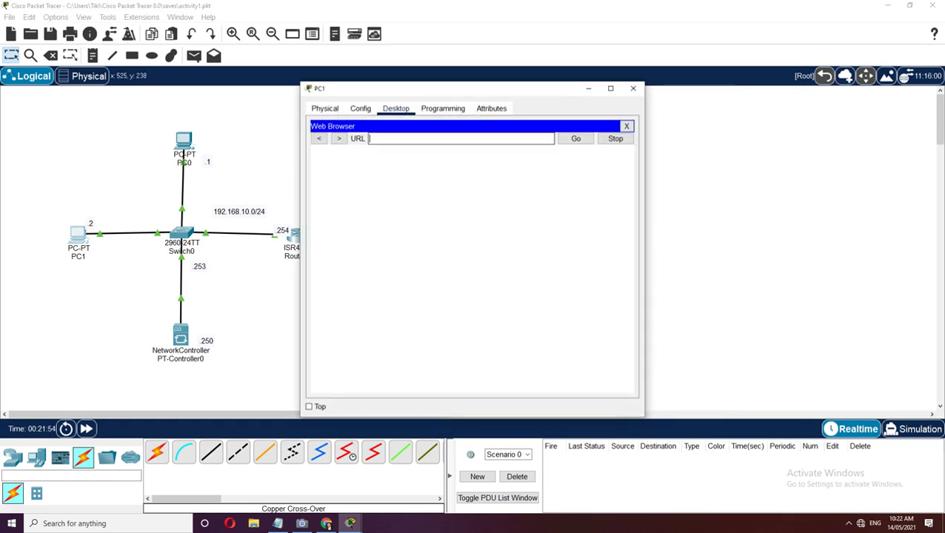
pyautogui.write('192.168.')
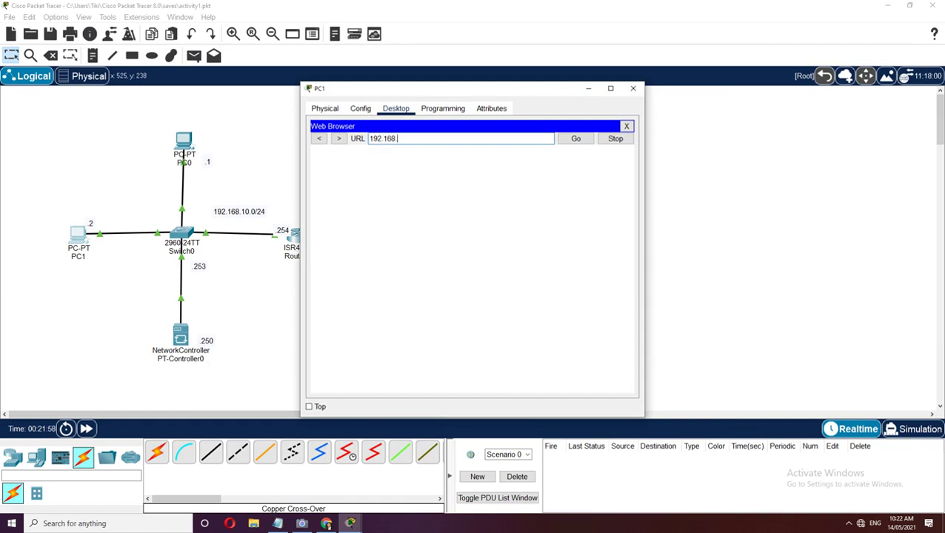
pyautogui.write('10')
pyautogui.press('BackSpace')
pyautogui.press('BackSpace')
pyautogui.press('BackSpace')
pyautogui.press('BackSpace')
pyautogui.press('BackSpace')
pyautogui.press('BackSpace')
pyautogui.press('BackSpace')
pyautogui.press('BackSpace')
pyautogui.press('BackSpace')
pyautogui.write('72.16.10.250')
pyautogui.press('Return')
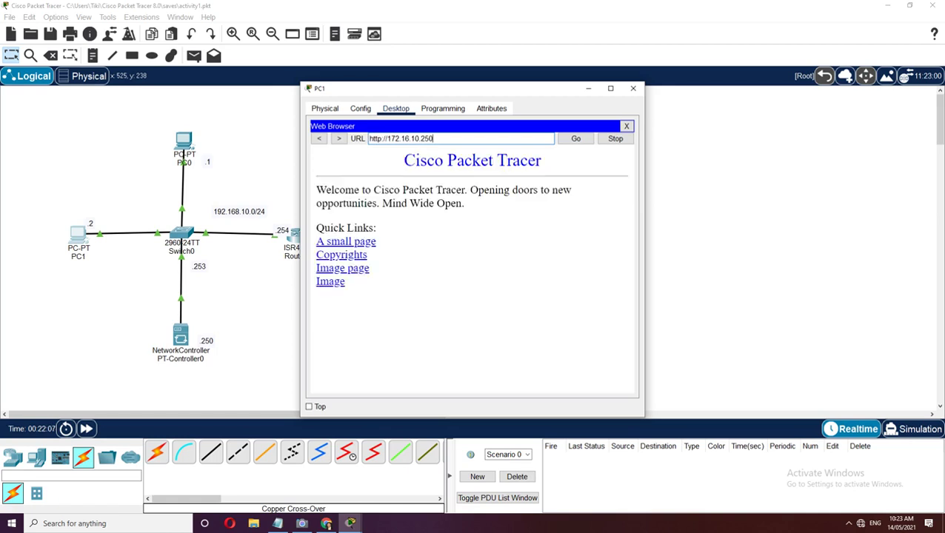
# Step: Move PC1's window aside to view the topology, then close it
pyautogui.moveTo(459, 88); pyautogui.dragTo(671, 261)
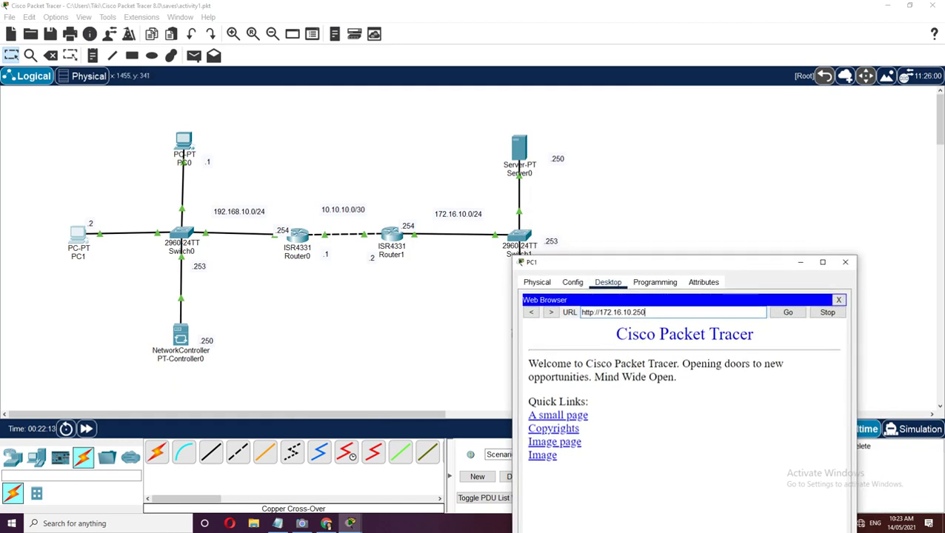
pyautogui.moveTo(667, 262); pyautogui.dragTo(599, 112)
pyautogui.click(778, 111)
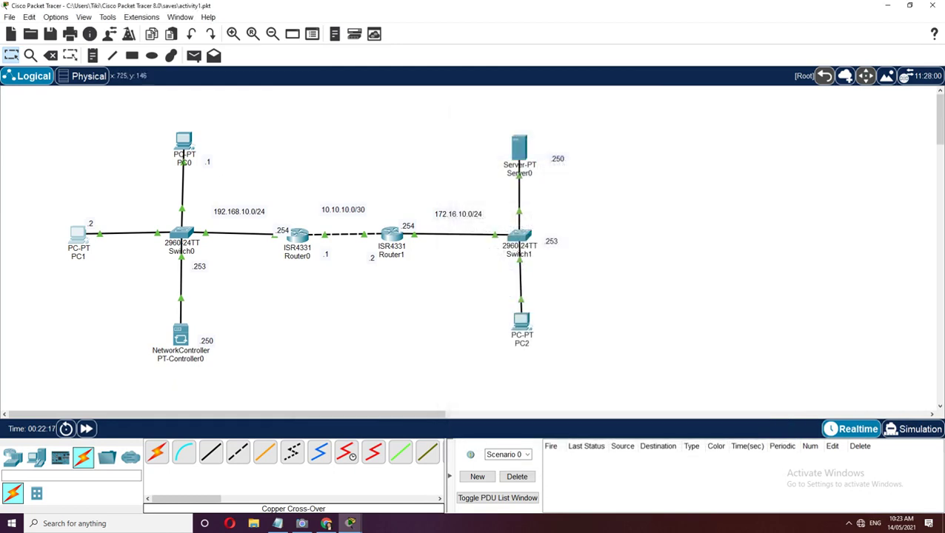
# Step: Launch the Web Browser from PC0's Desktop tab and move its window right
pyautogui.click(183, 148)
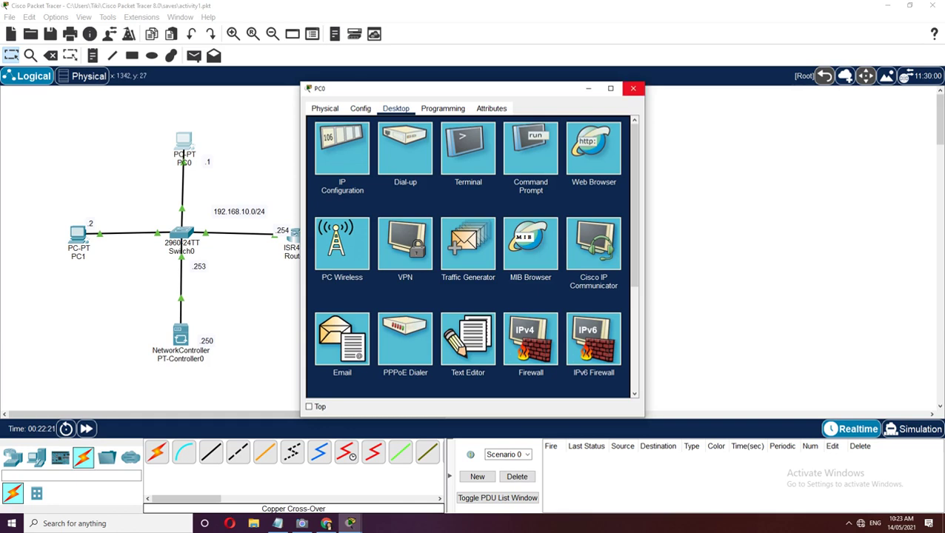
pyautogui.click(633, 88)
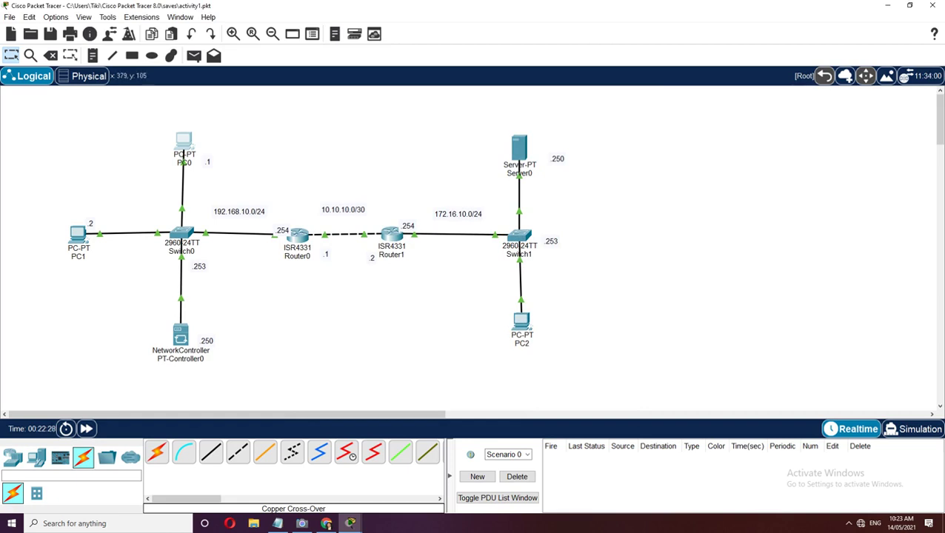
pyautogui.click(184, 142)
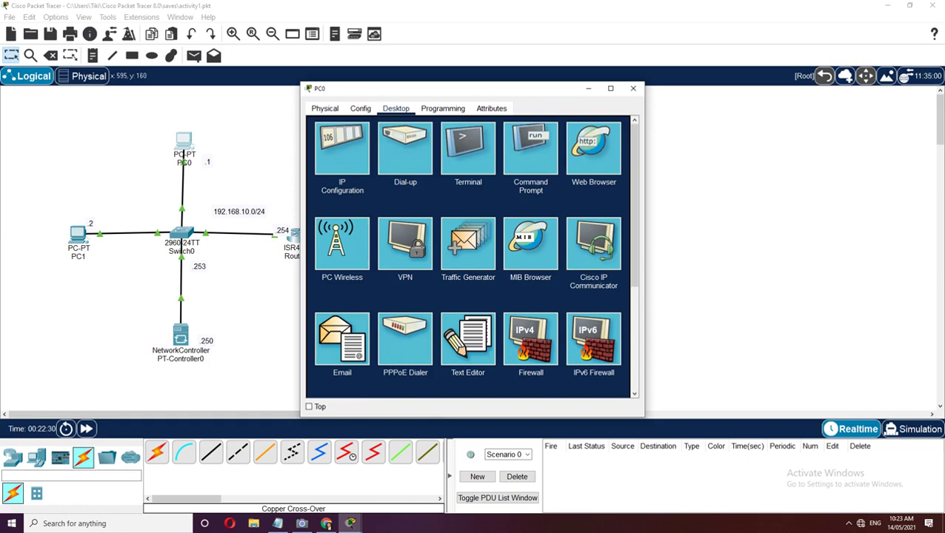
pyautogui.scroll(-1, 468, 256)
pyautogui.scroll(1, 468, 256)
pyautogui.click(593, 151)
pyautogui.moveTo(444, 88); pyautogui.dragTo(594, 82)
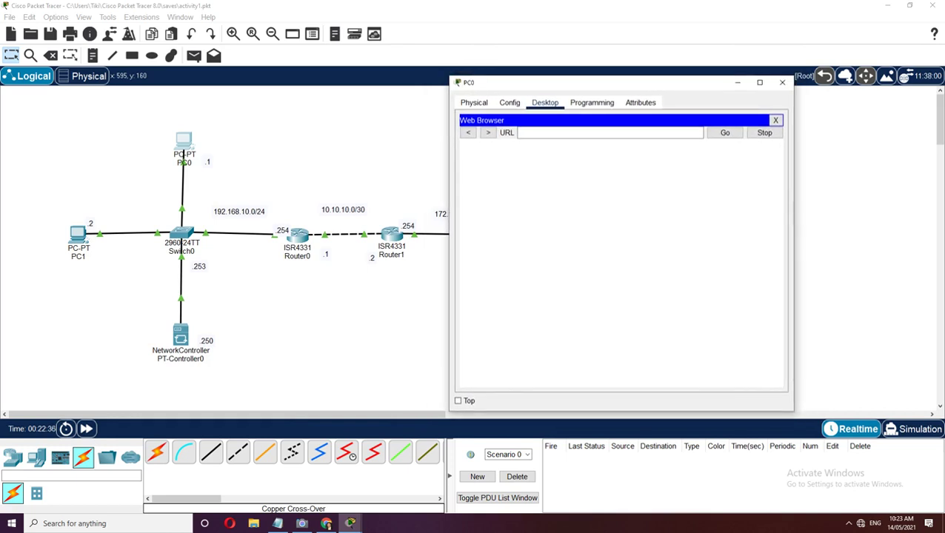
# Step: Browse to the Network Controller at 192.168.10.250 in PC0's browser
pyautogui.click(563, 132)
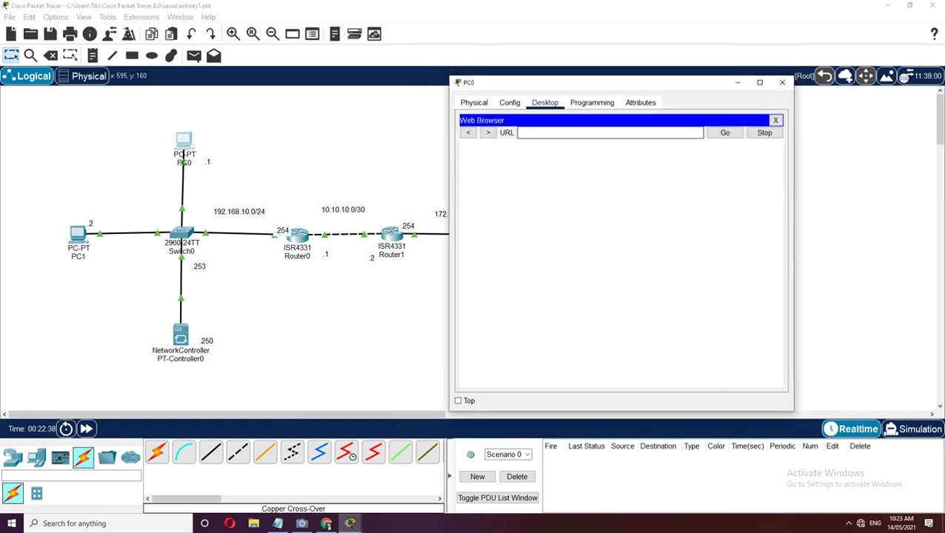
pyautogui.write('192.168.10.250')
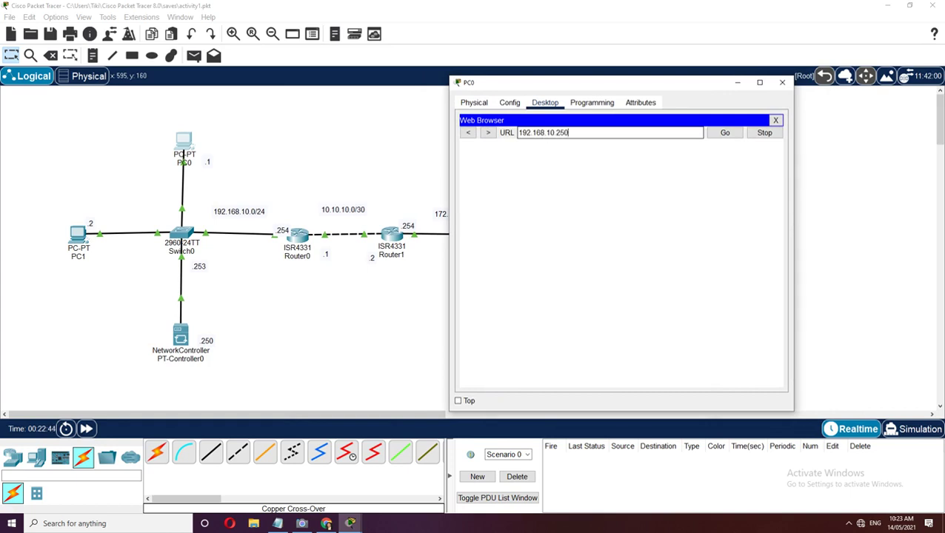
pyautogui.press('Return')
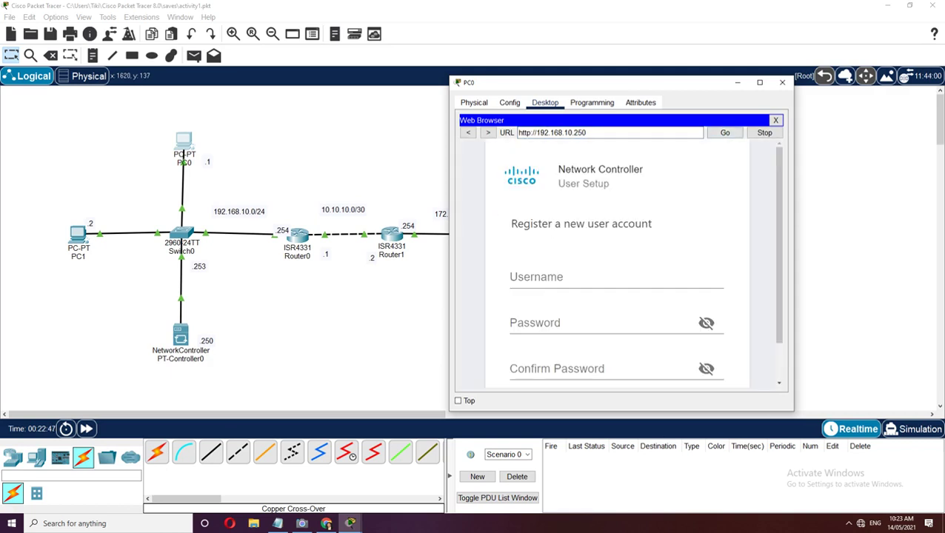
# Step: Register user admin on the User Setup page, entering and confirming the password
pyautogui.click(563, 278)
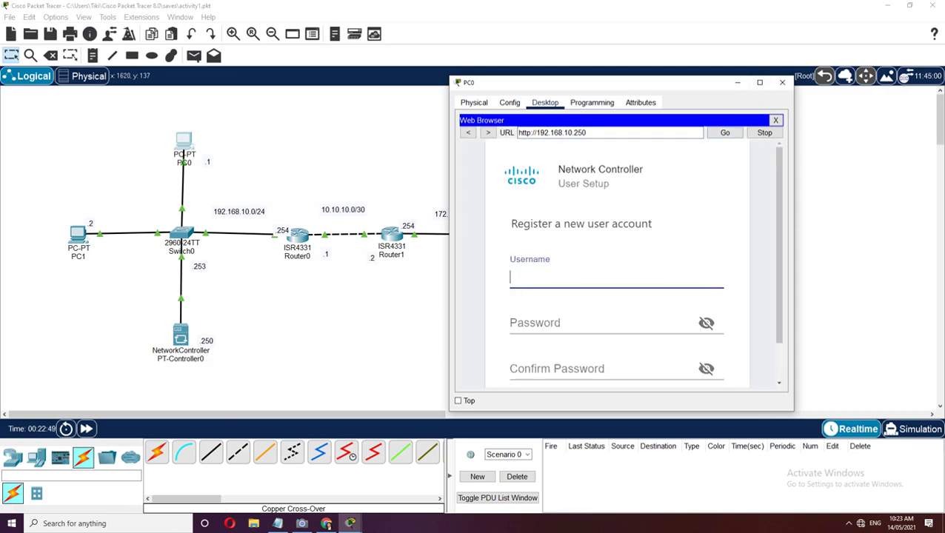
pyautogui.write('admin')
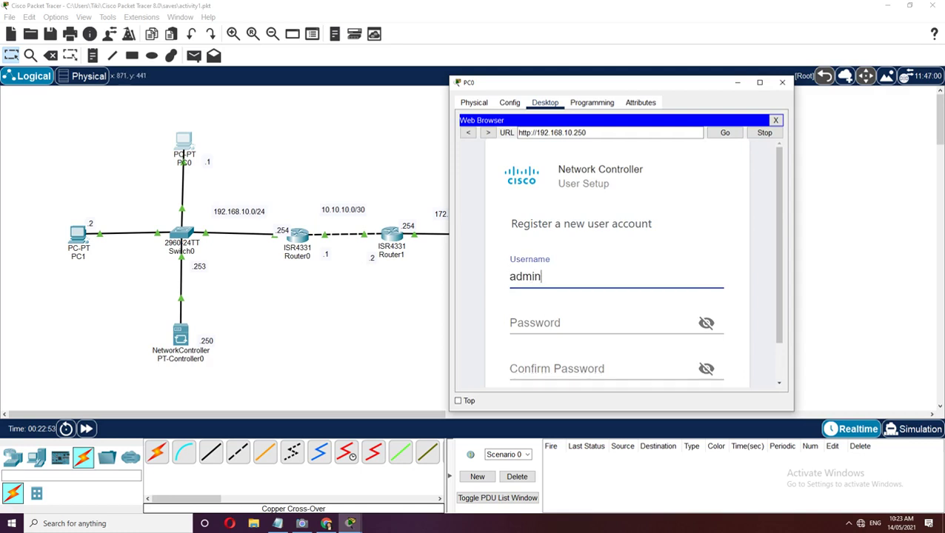
pyautogui.click(563, 323)
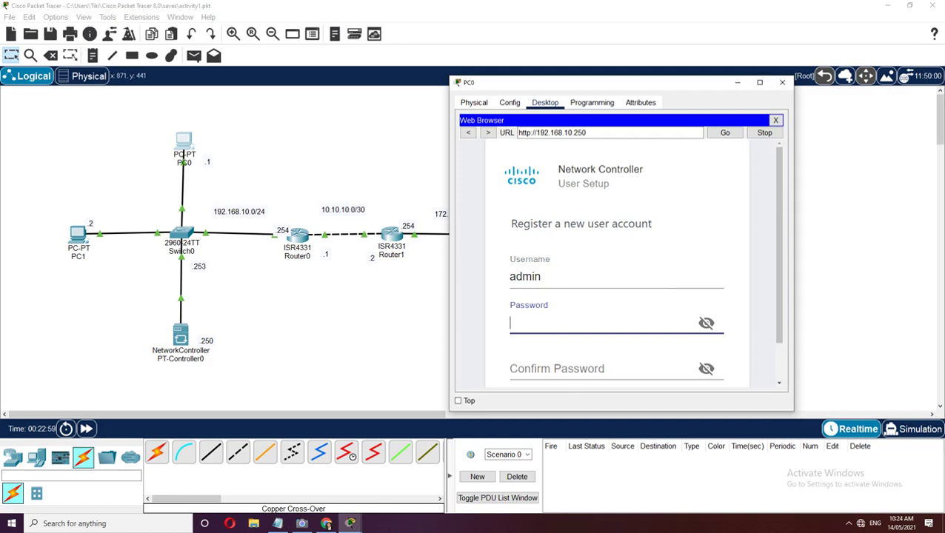
pyautogui.write('admin')
pyautogui.press('Tab')
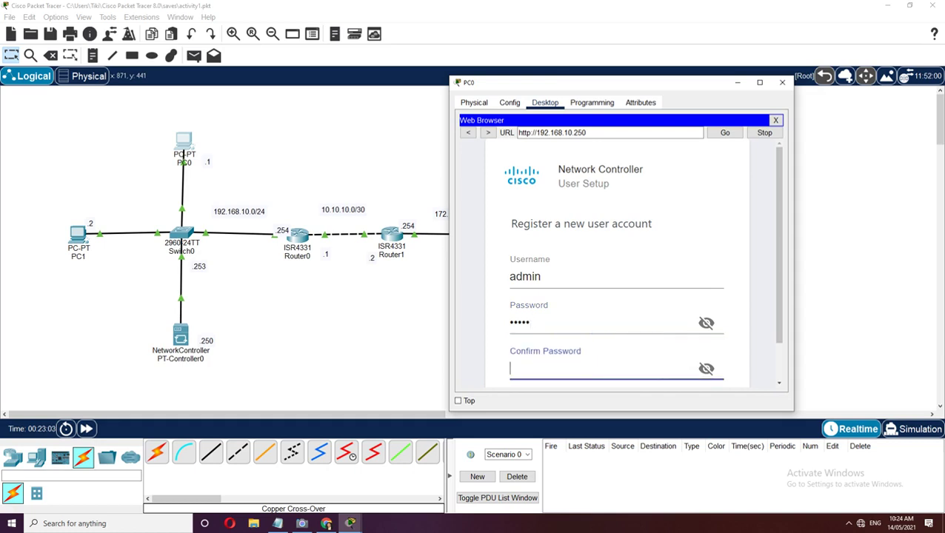
pyautogui.write('admin')
pyautogui.moveTo(592, 82); pyautogui.dragTo(546, 46)
pyautogui.scroll(-2, 570, 244)
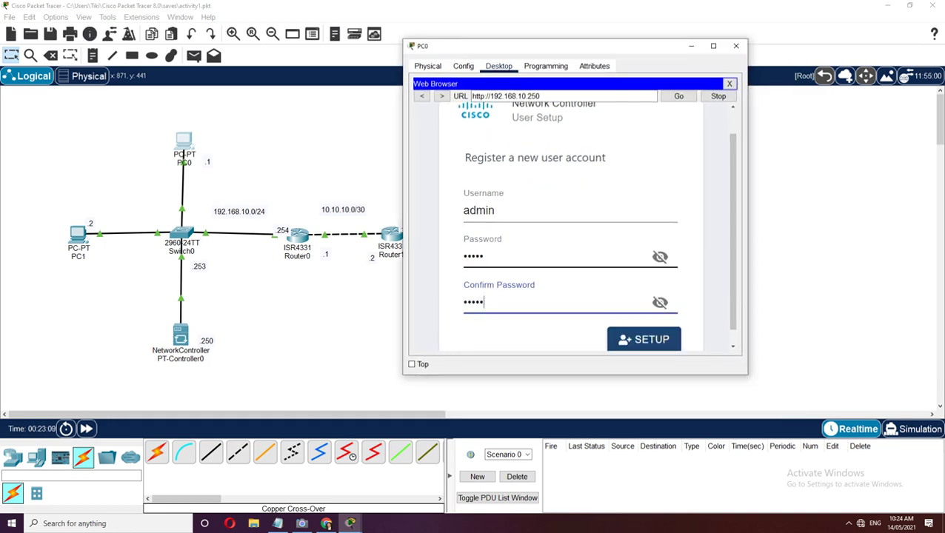
pyautogui.press('Return')
pyautogui.click(503, 219)
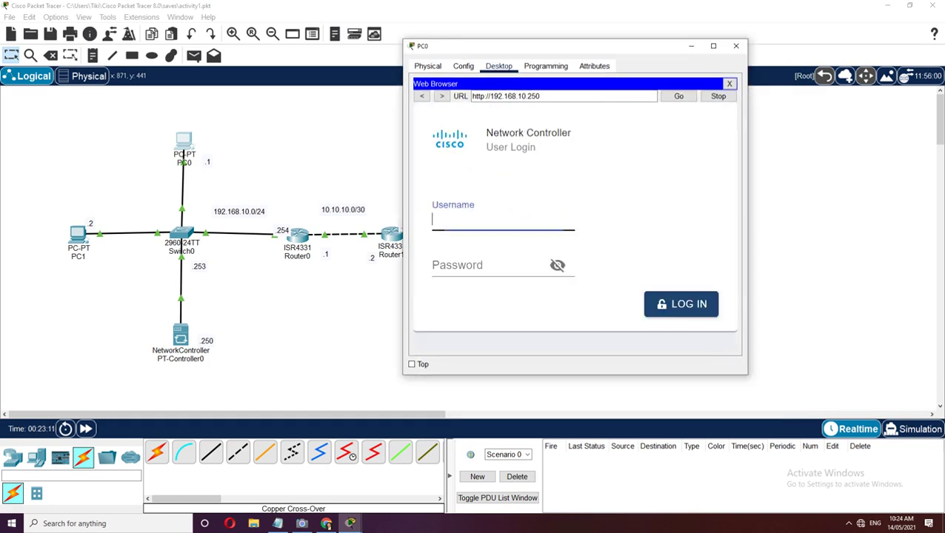
# Step: Log in as admin and maximize PC0's window to show the dashboard
pyautogui.write('admin')
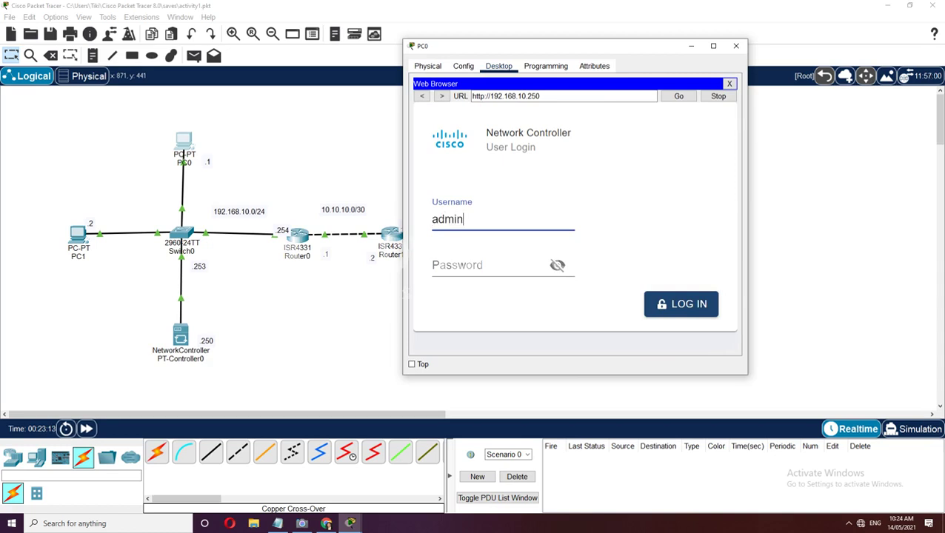
pyautogui.press('Tab')
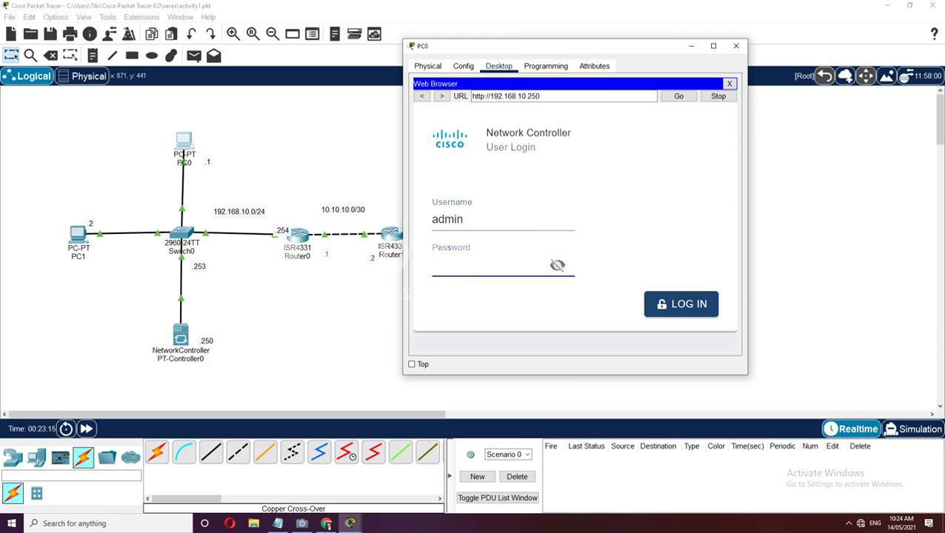
pyautogui.write('admin')
pyautogui.press('Return')
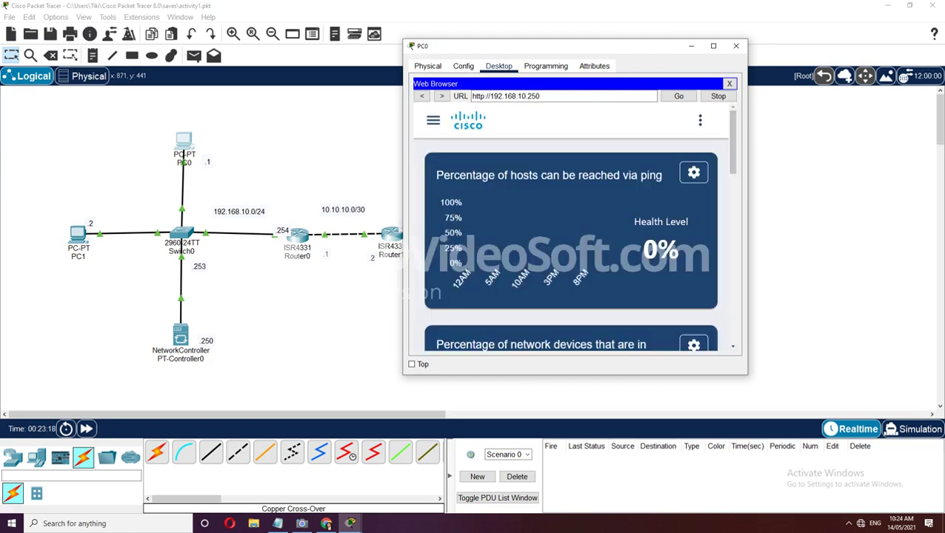
pyautogui.click(713, 46)
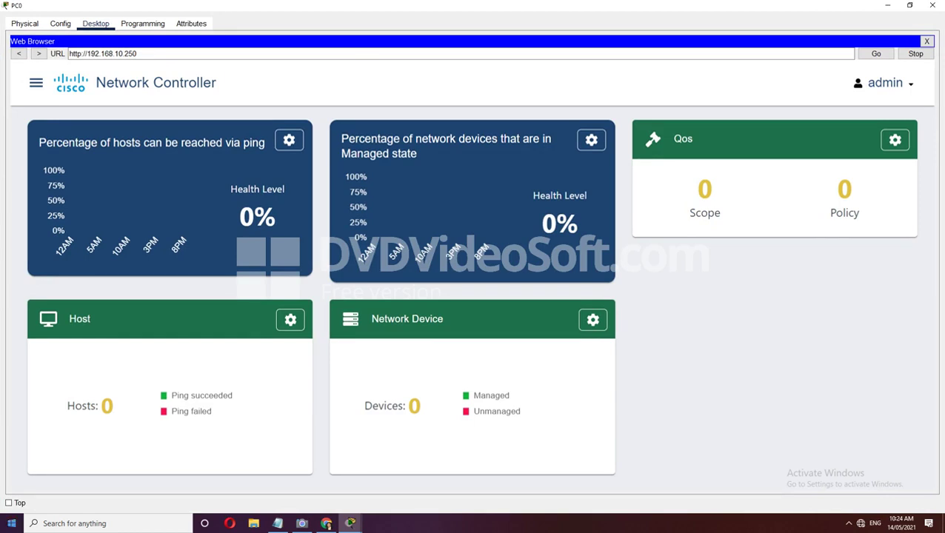
# Step: Navigate via the menu to Provisioning > Credentials and start a new CLI credential
pyautogui.click(35, 82)
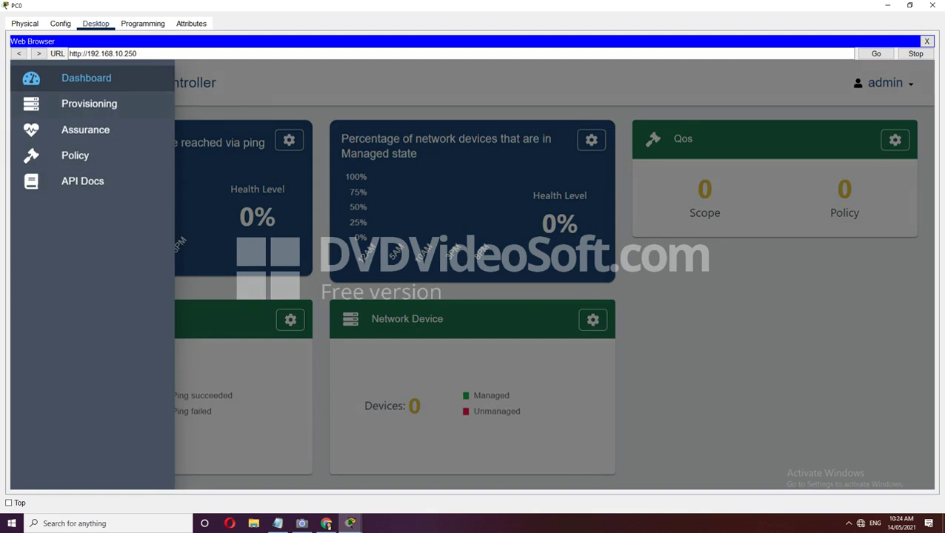
pyautogui.click(89, 103)
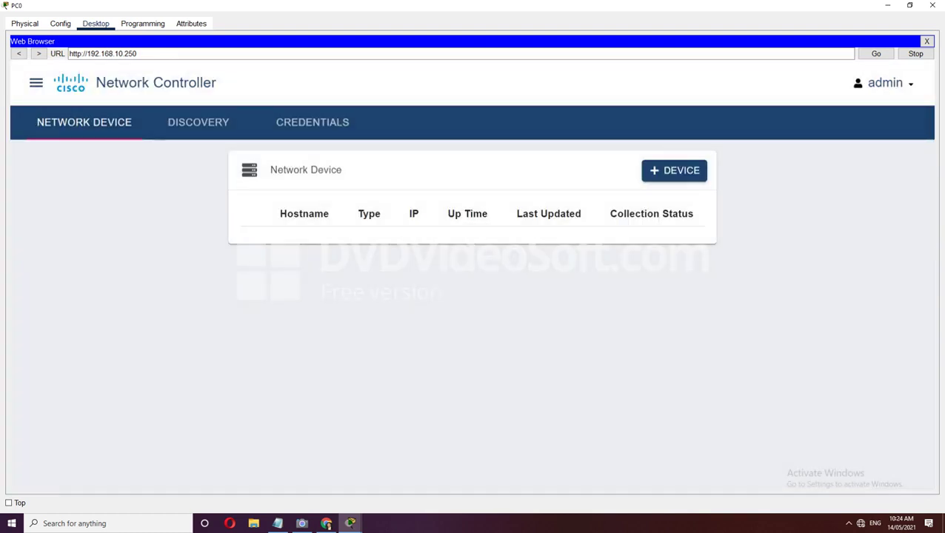
pyautogui.click(311, 122)
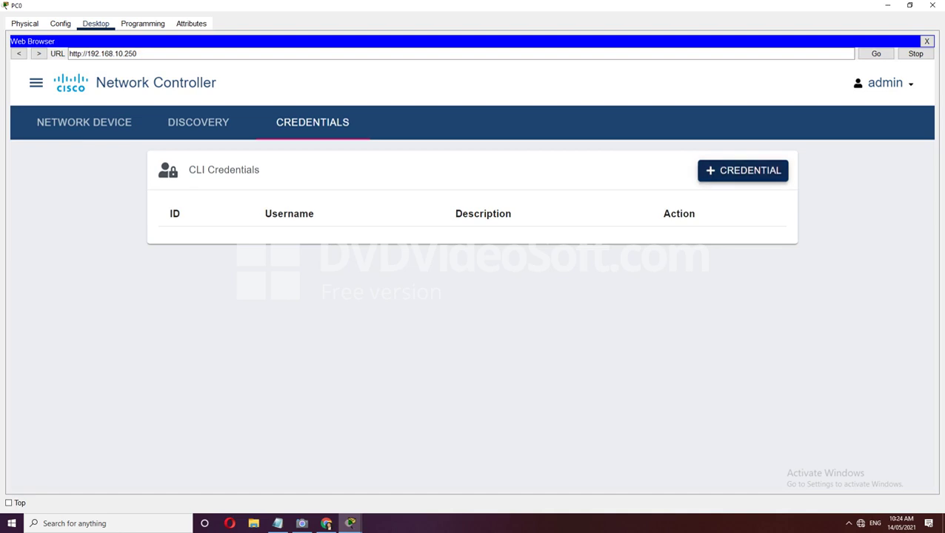
pyautogui.click(742, 170)
# Step: Save a CLI credential for user admin with its password and enable password, view Discovery, close the browser
pyautogui.click(471, 233)
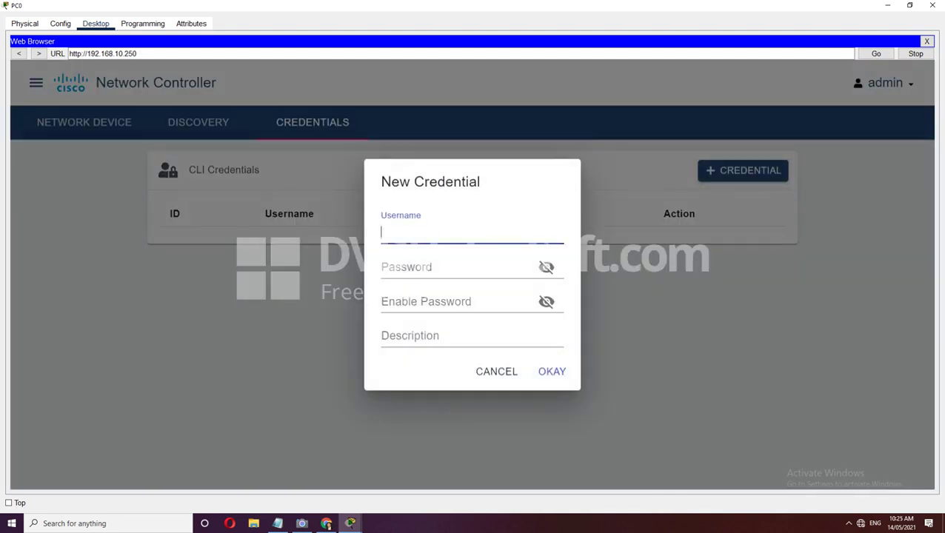
pyautogui.write('admin')
pyautogui.click(455, 268)
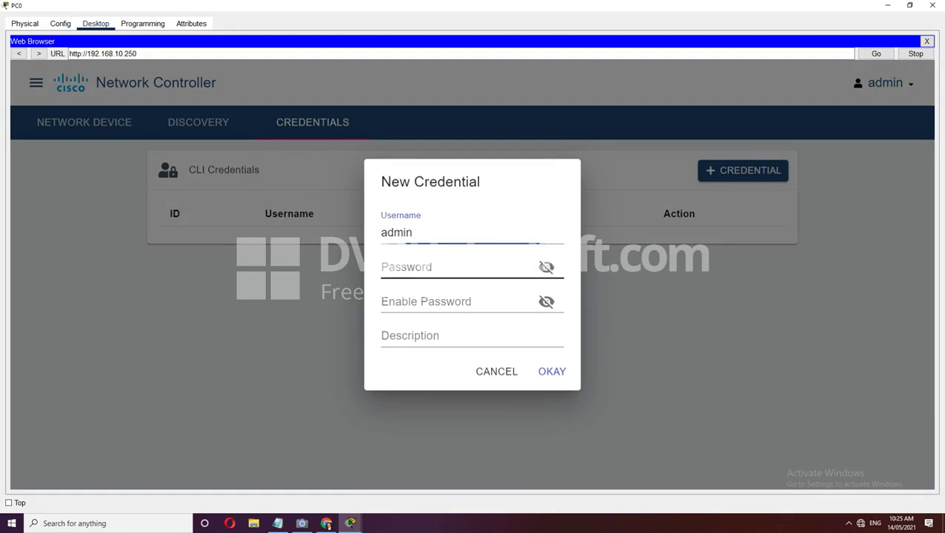
pyautogui.write('cisco')
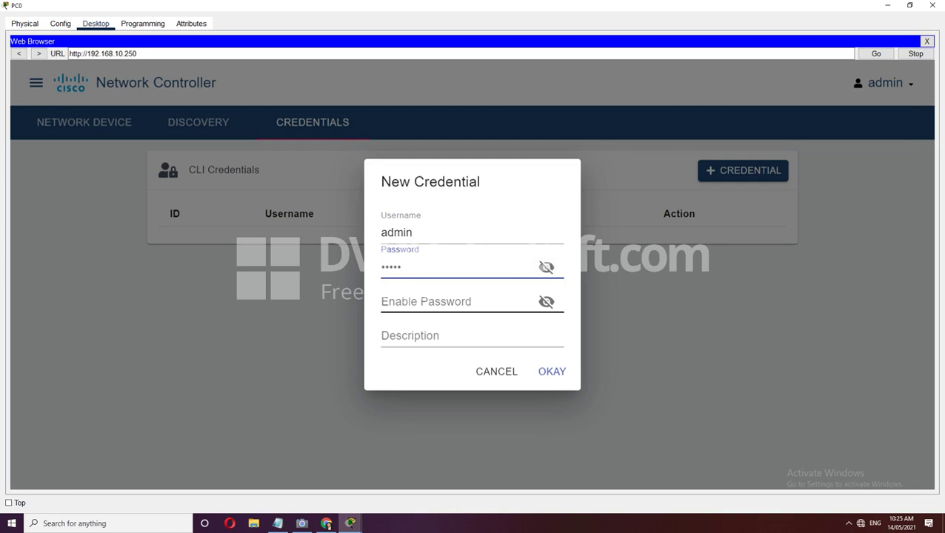
pyautogui.click(455, 303)
pyautogui.write('cisco')
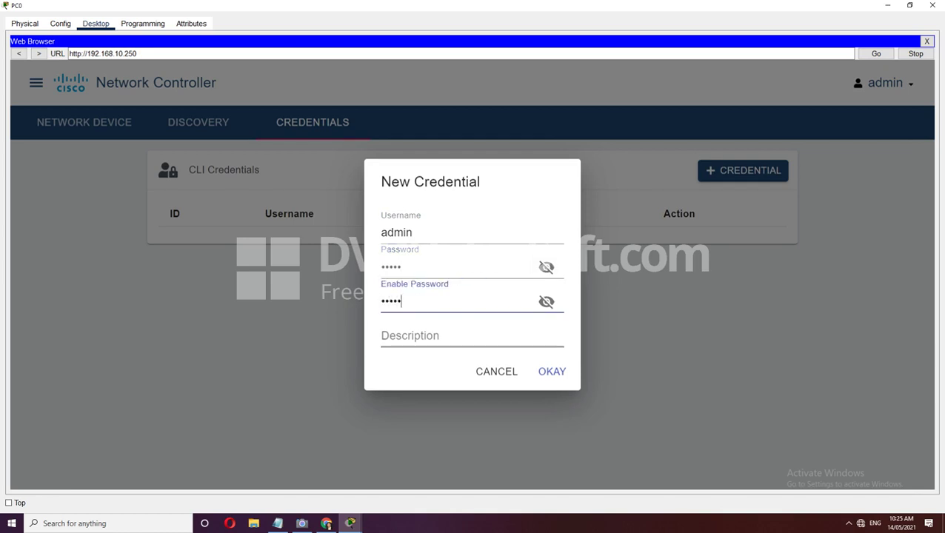
pyautogui.click(552, 371)
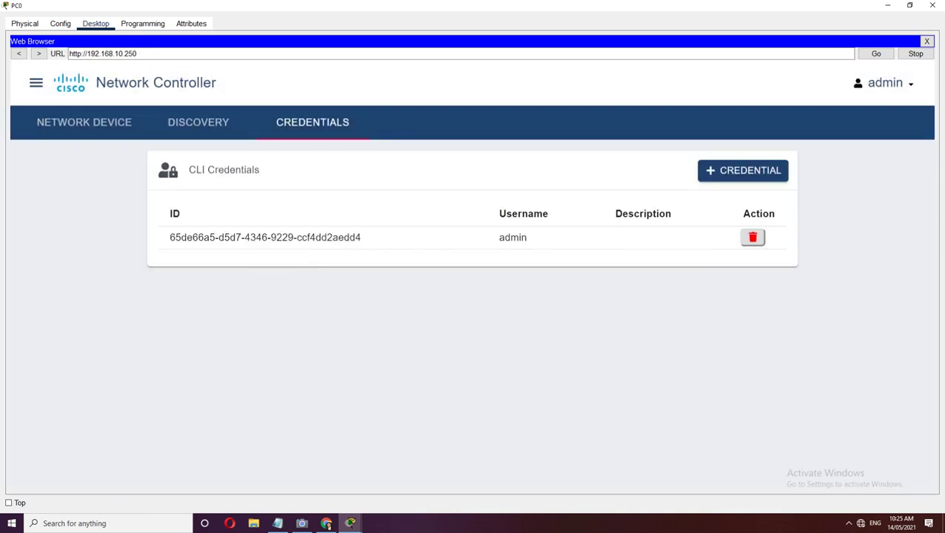
pyautogui.click(197, 123)
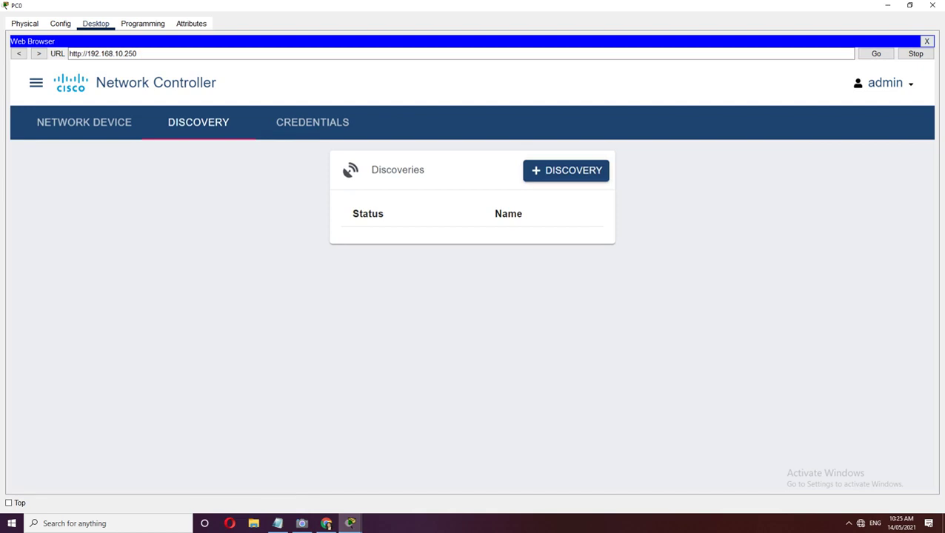
pyautogui.click(925, 41)
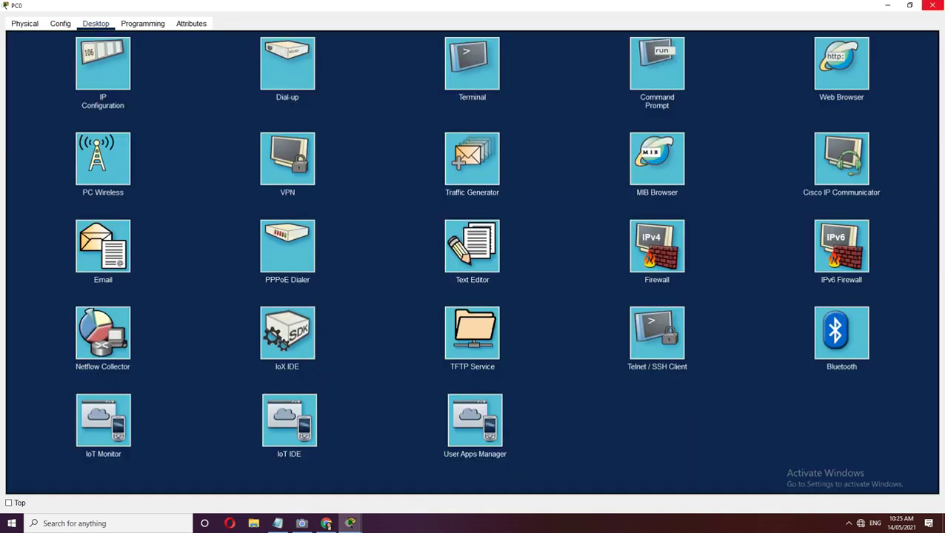
# Step: Close PC0 and enter privileged mode on Switch0's CLI with enable and its password
pyautogui.click(932, 5)
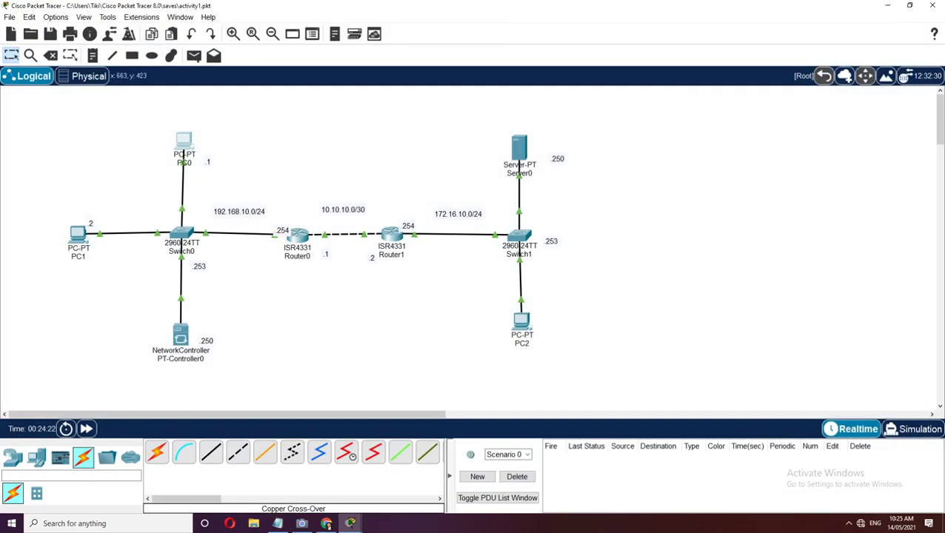
pyautogui.click(182, 236)
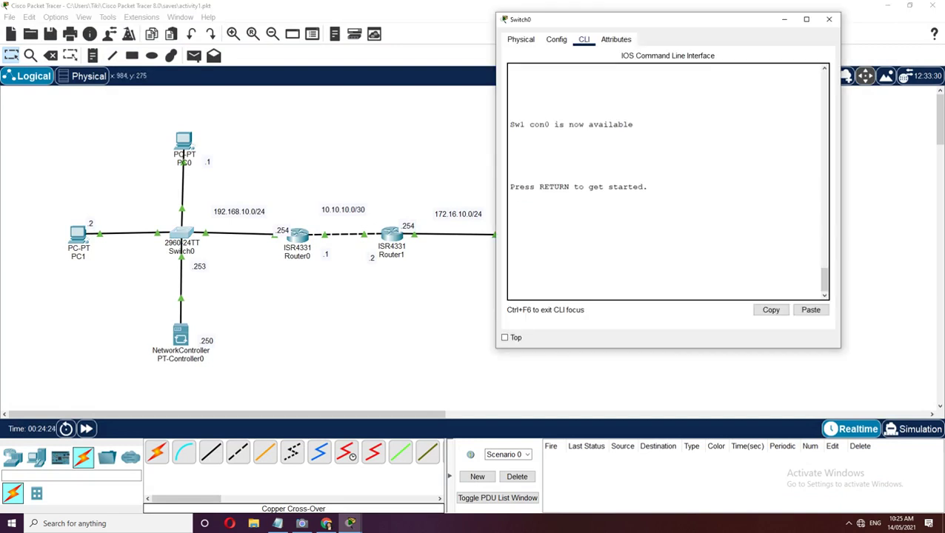
pyautogui.press('Return')
pyautogui.press('Return')
pyautogui.press('Return')
pyautogui.press('Return')
pyautogui.press('Return')
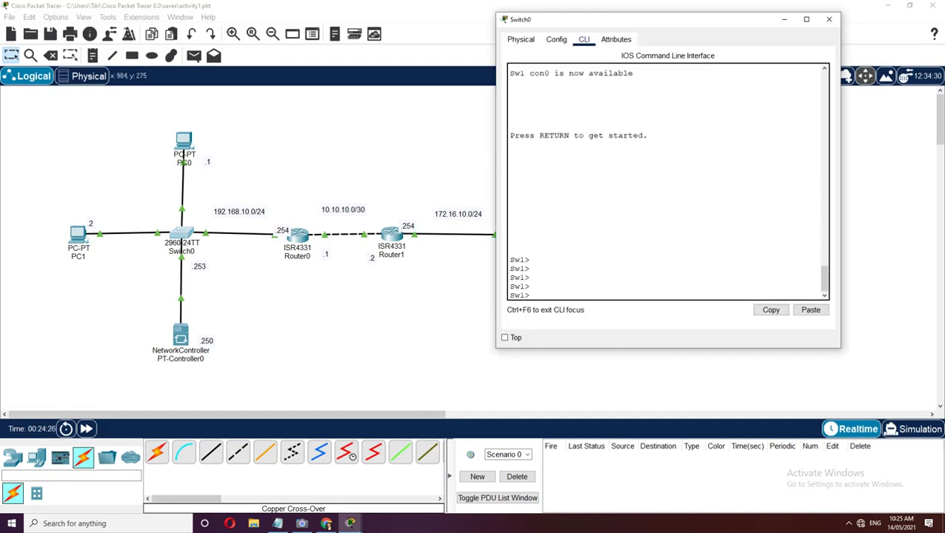
pyautogui.write('ena')
pyautogui.press('Return')
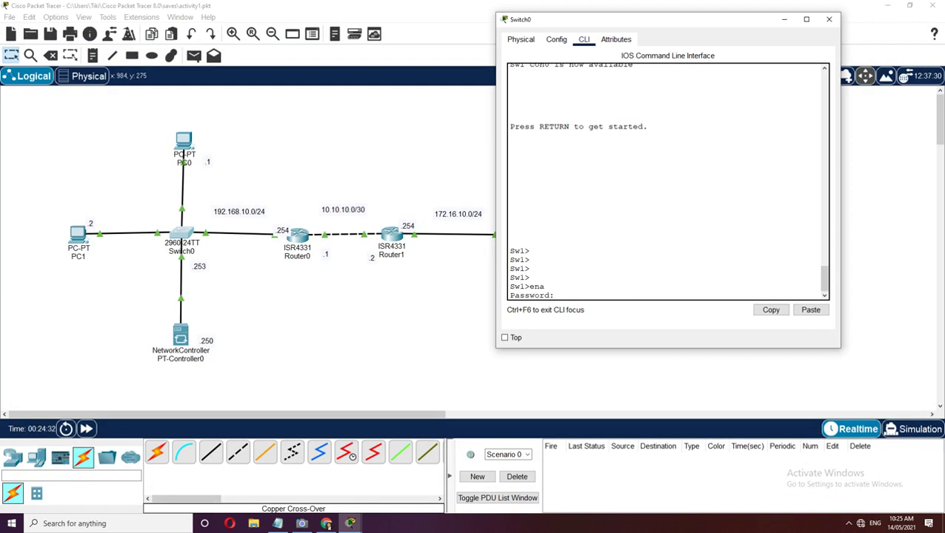
pyautogui.press('Return')
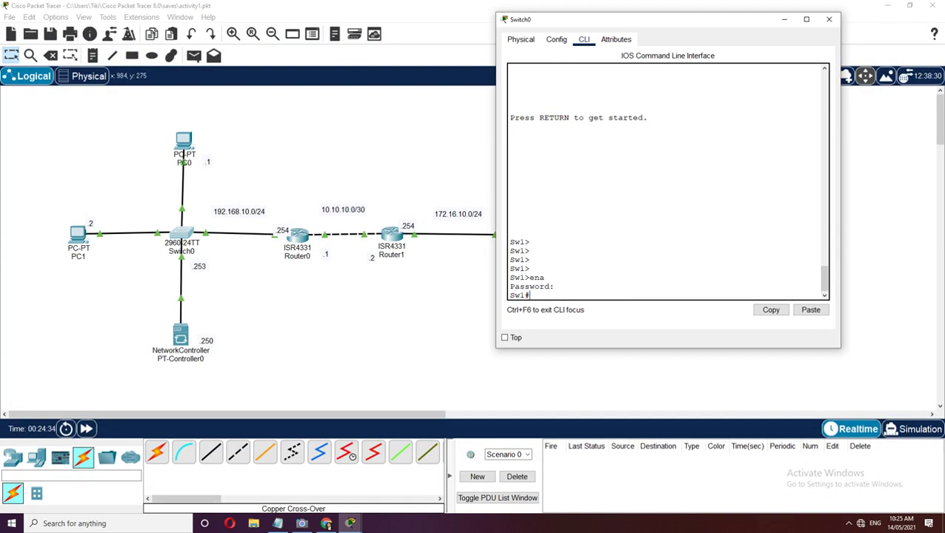
# Step: Enable CDP globally on Switch0 with cdp run in global configuration mode
pyautogui.write('conf t')
pyautogui.press('Return')
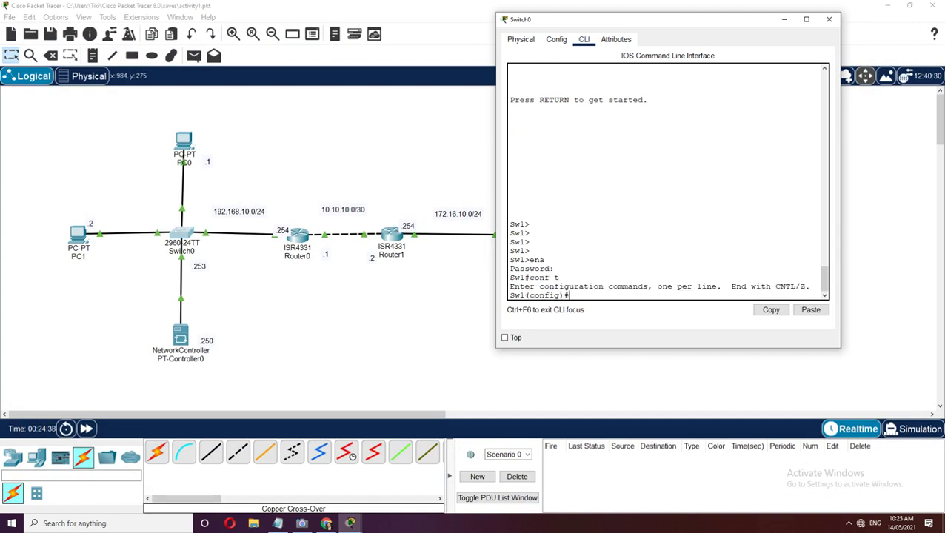
pyautogui.write('cdp run')
pyautogui.press('Return')
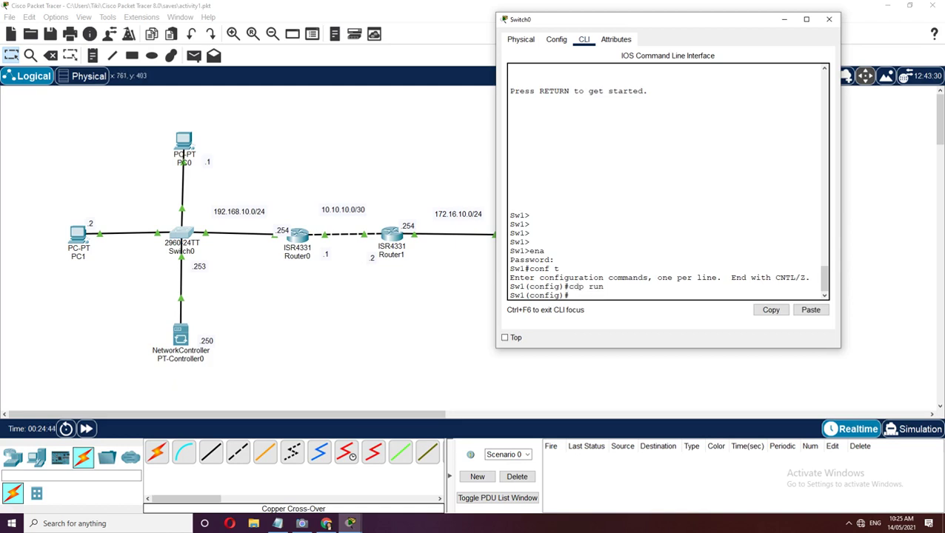
pyautogui.click(828, 20)
# Step: Enable CDP on Router0 with cdp run and close its window
pyautogui.click(296, 236)
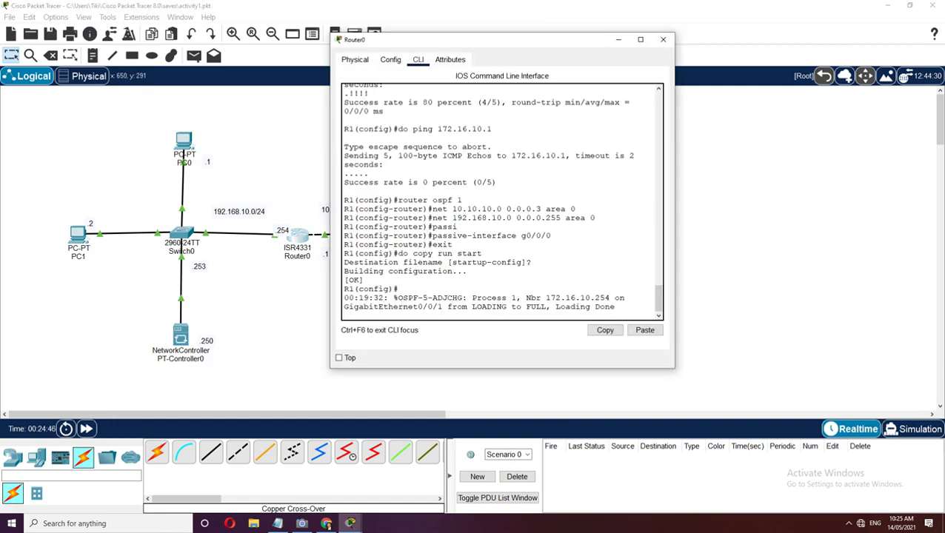
pyautogui.press('Return')
pyautogui.press('Return')
pyautogui.press('Return')
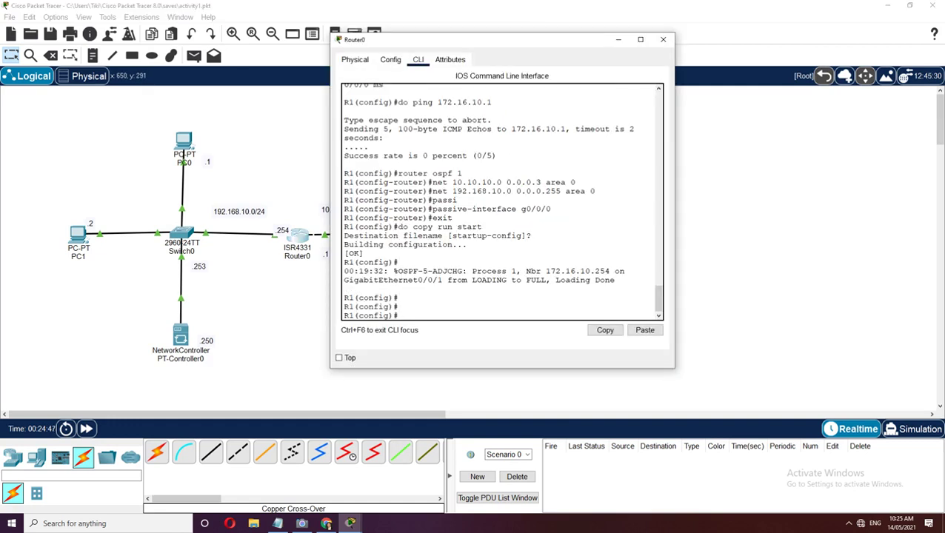
pyautogui.write('cdp run')
pyautogui.press('Return')
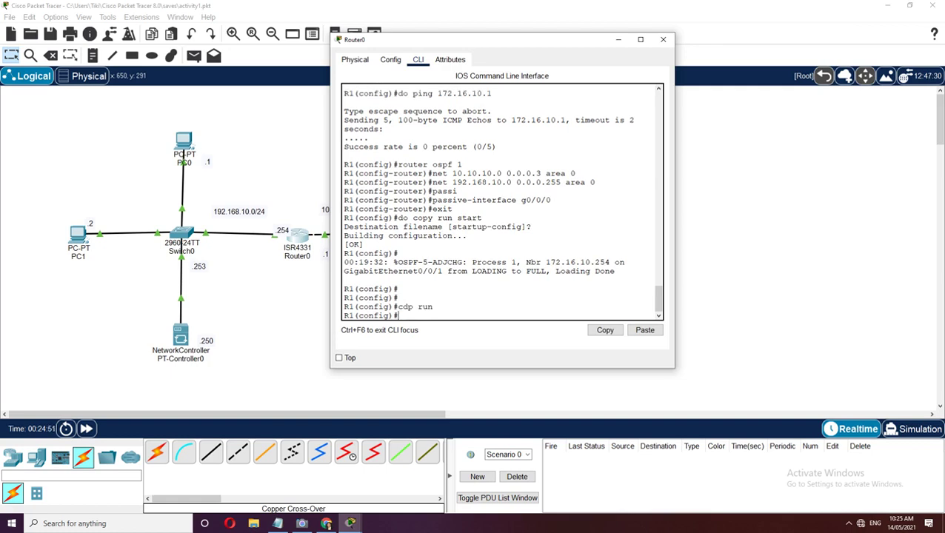
pyautogui.click(662, 39)
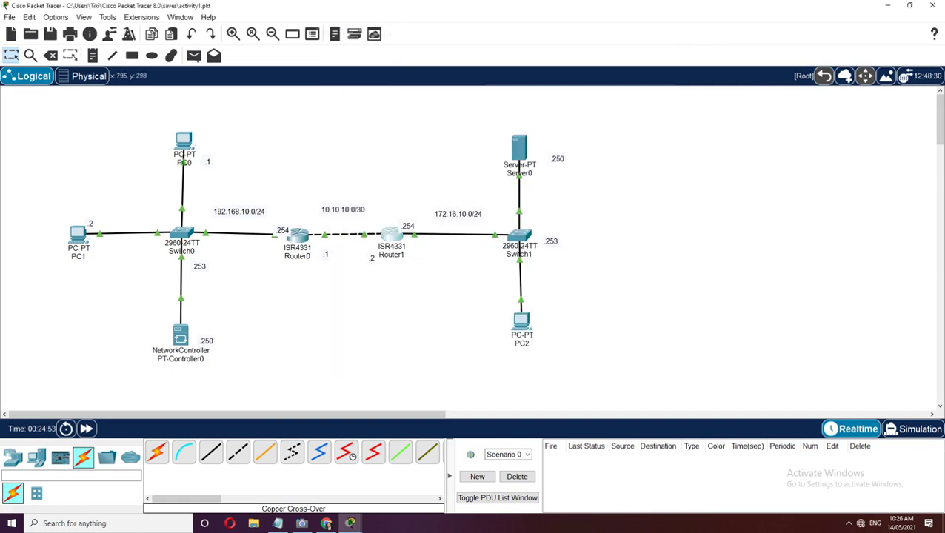
# Step: Enable CDP on Router1 with cdp run and close its window
pyautogui.click(389, 234)
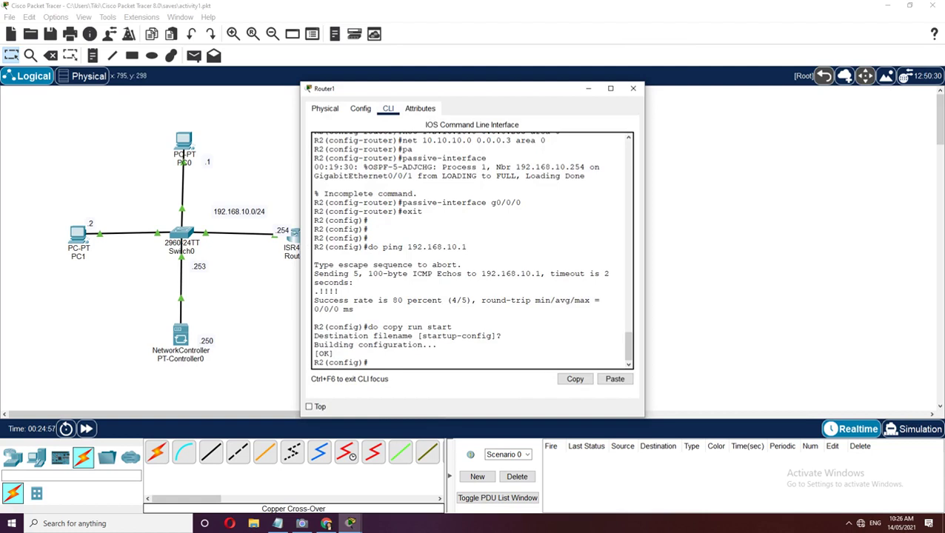
pyautogui.write('cdp run')
pyautogui.press('Return')
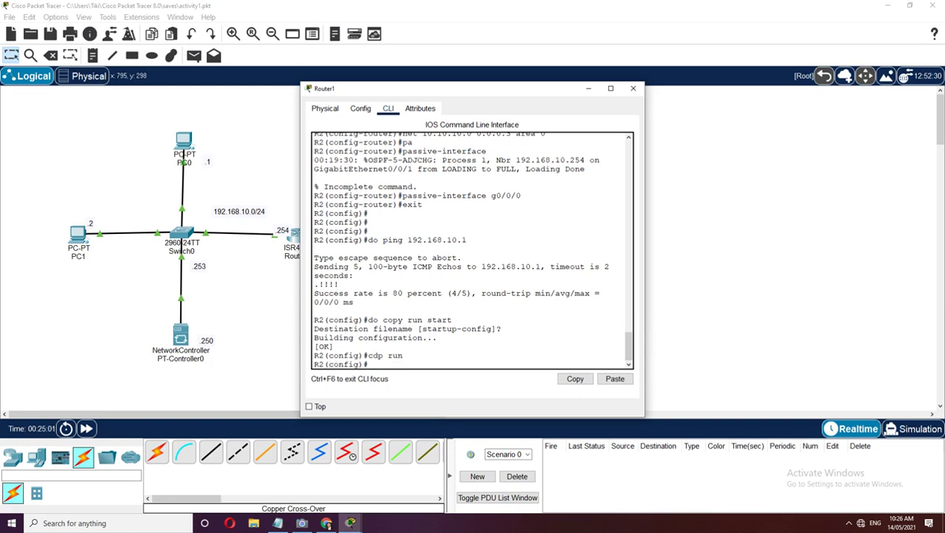
pyautogui.hotkey('alt', 'F4')
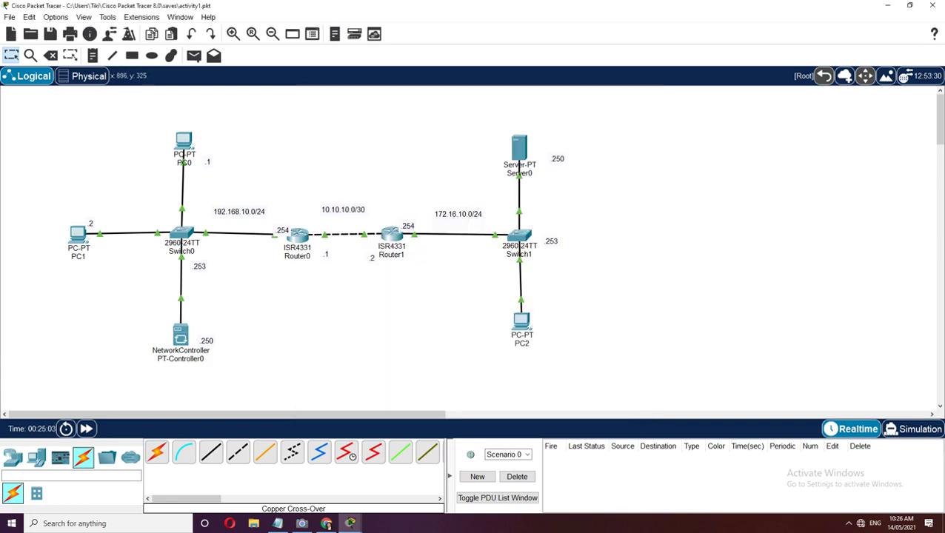
# Step: Enable CDP globally on Switch1 via enable, conf t and cdp run, then close its CLI
pyautogui.click(519, 236)
pyautogui.press('Return')
pyautogui.press('Return')
pyautogui.press('Return')
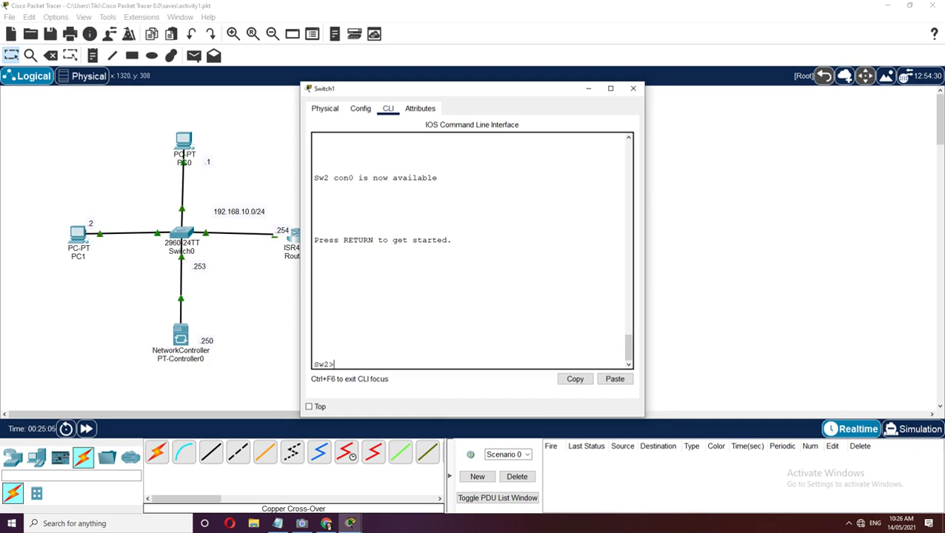
pyautogui.write('ena')
pyautogui.press('Return')
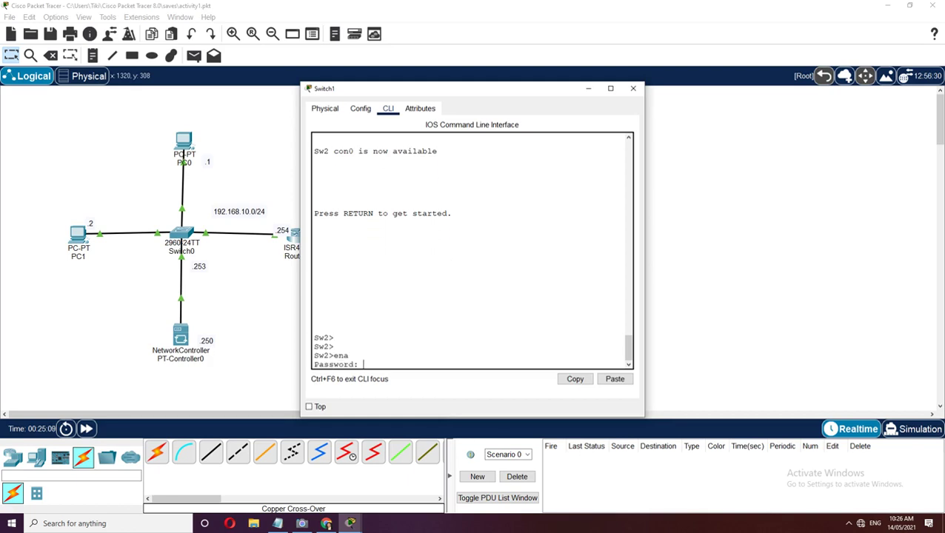
pyautogui.press('Return')
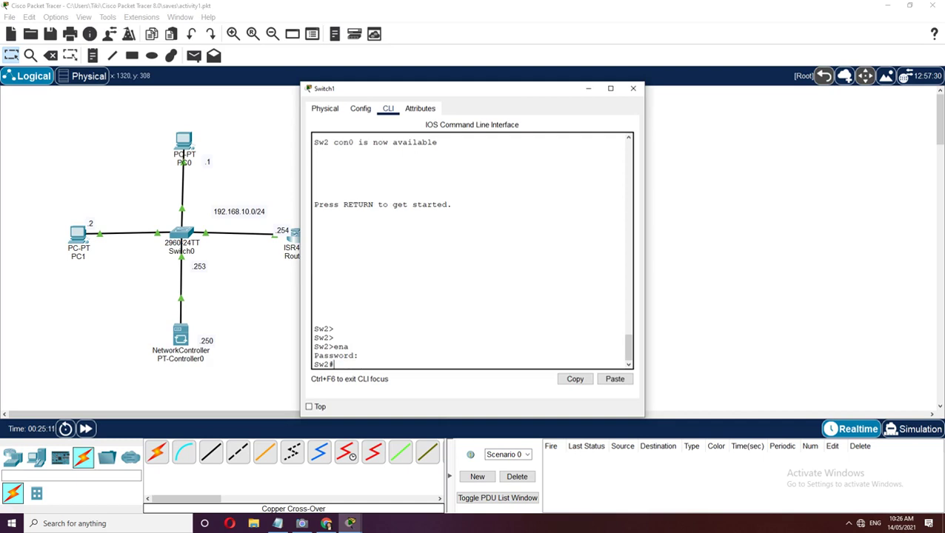
pyautogui.write('conf t')
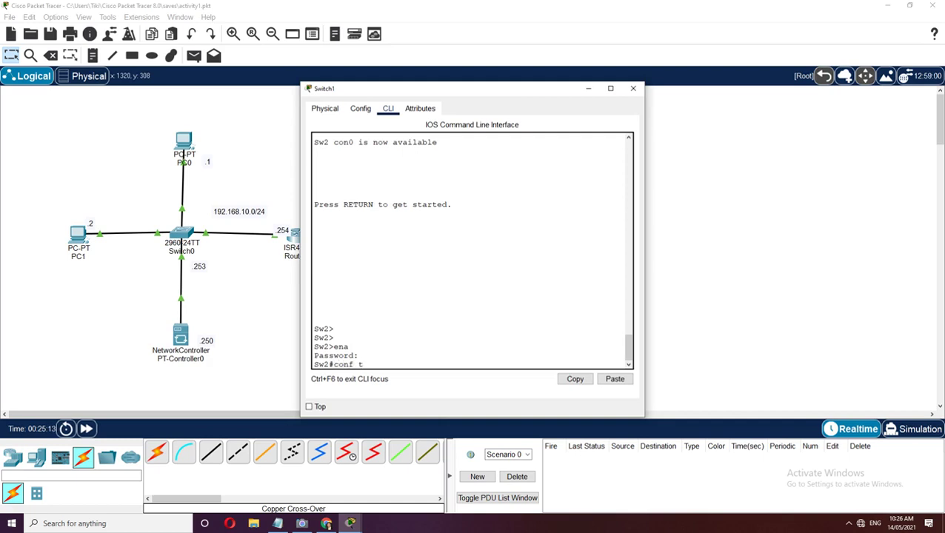
pyautogui.press('Return')
pyautogui.write('cdp ')
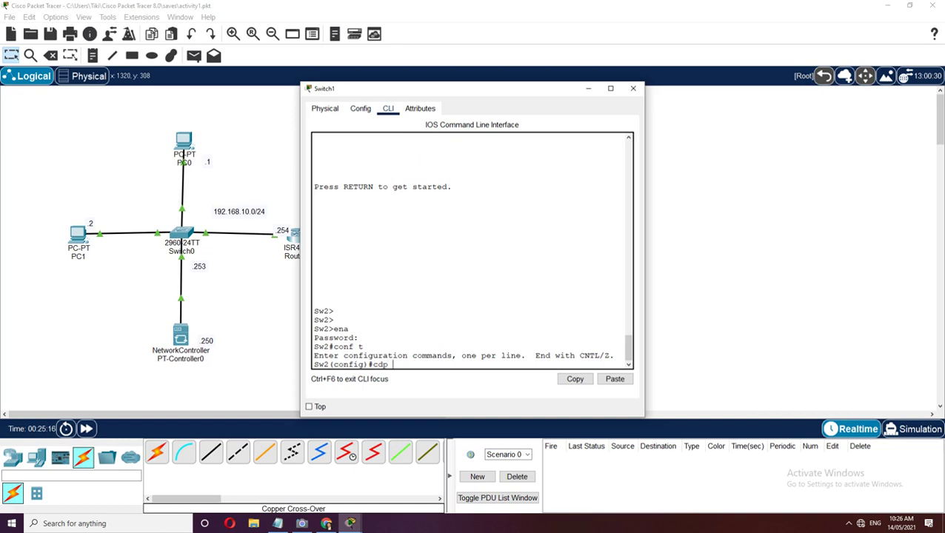
pyautogui.write('run')
pyautogui.press('Return')
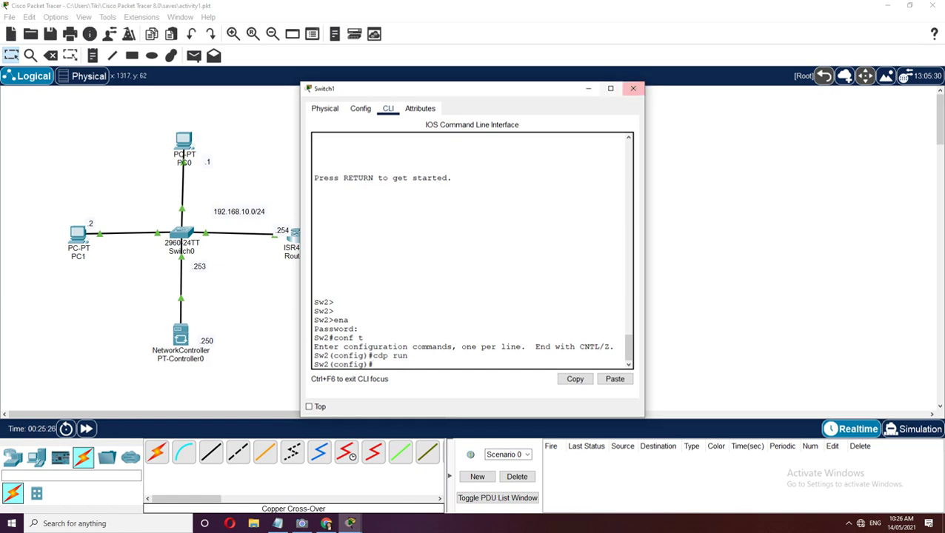
pyautogui.click(633, 88)
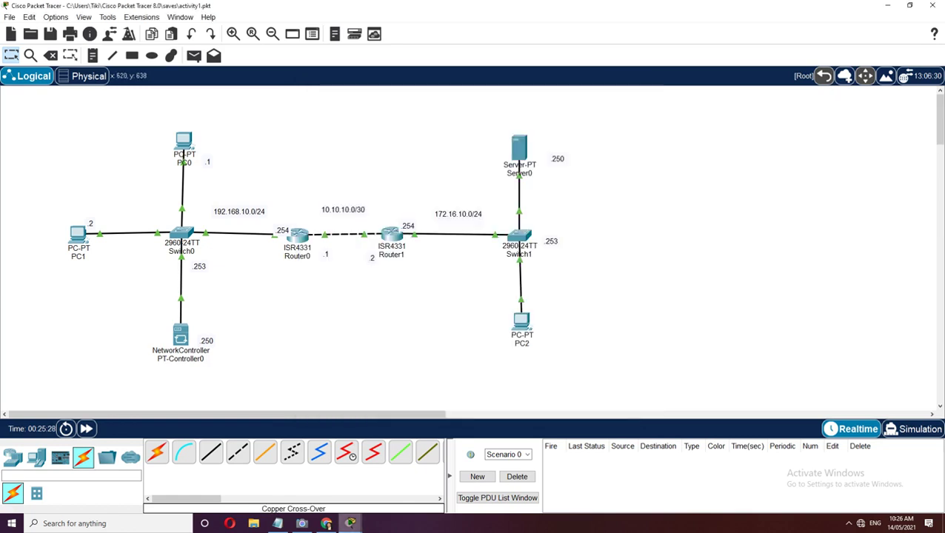
# Step: Close the Switch0, Switch1, Router0 and Router1 windows from the taskbar previews
pyautogui.moveTo(351, 523)
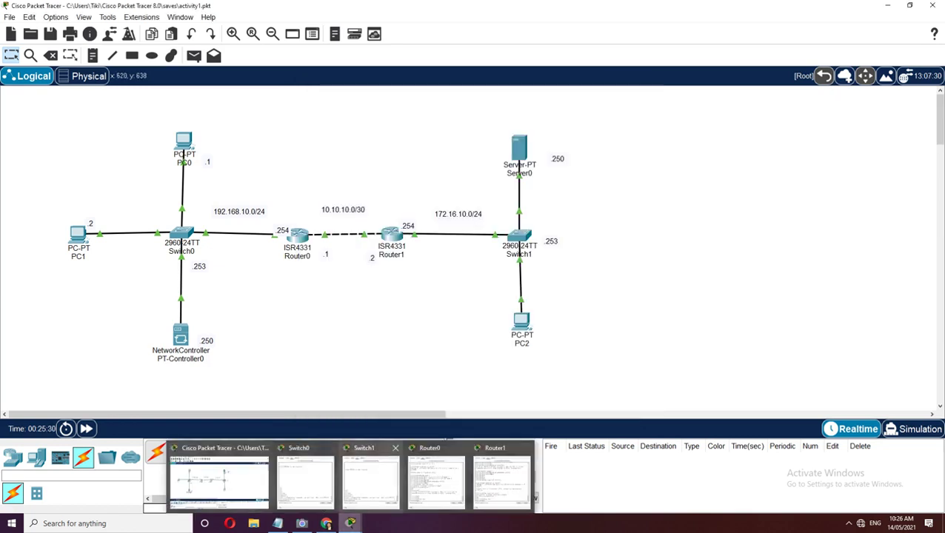
pyautogui.moveTo(300, 478)
pyautogui.click(330, 448)
pyautogui.click(360, 449)
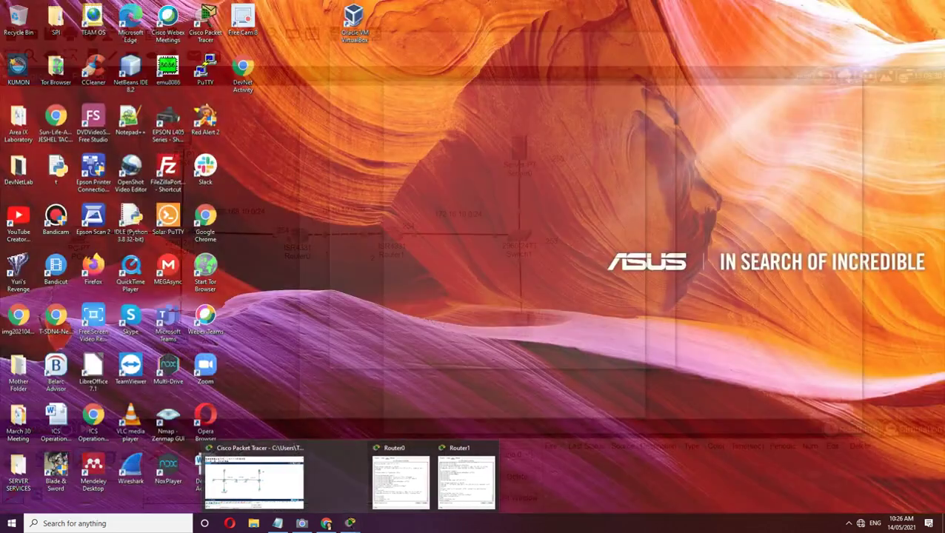
pyautogui.click(332, 449)
pyautogui.click(430, 448)
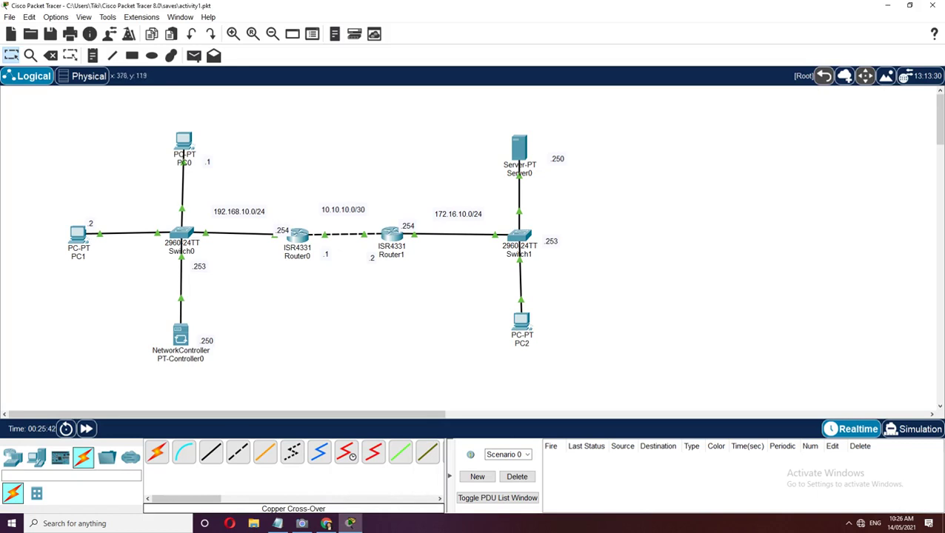
# Step: Load the Network Controller page at 192.168.10.250 in PC0's web browser
pyautogui.click(184, 140)
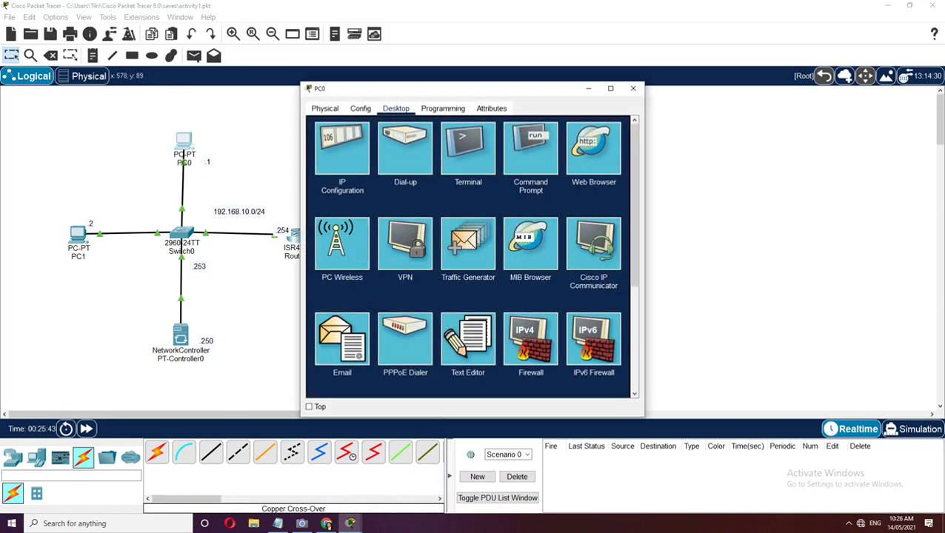
pyautogui.click(593, 152)
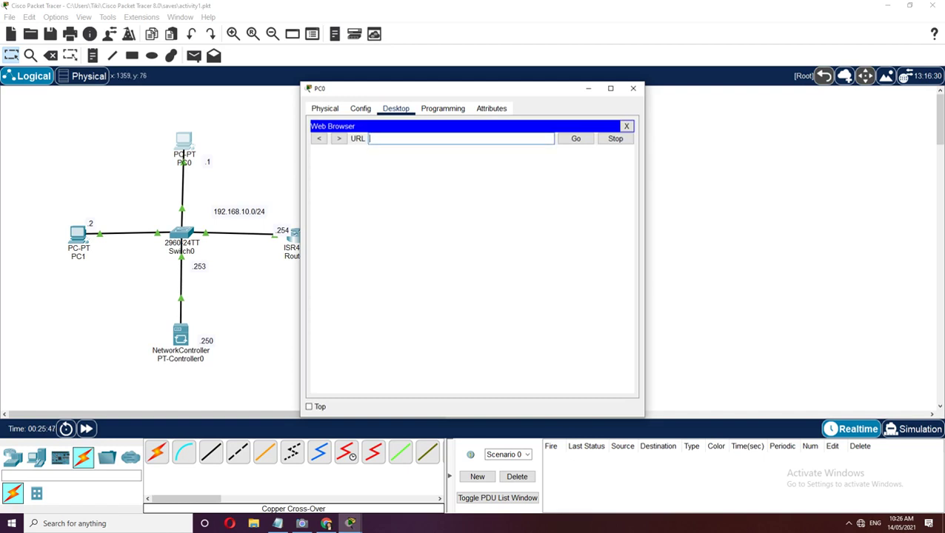
pyautogui.write('192.168.10.250')
pyautogui.press('Return')
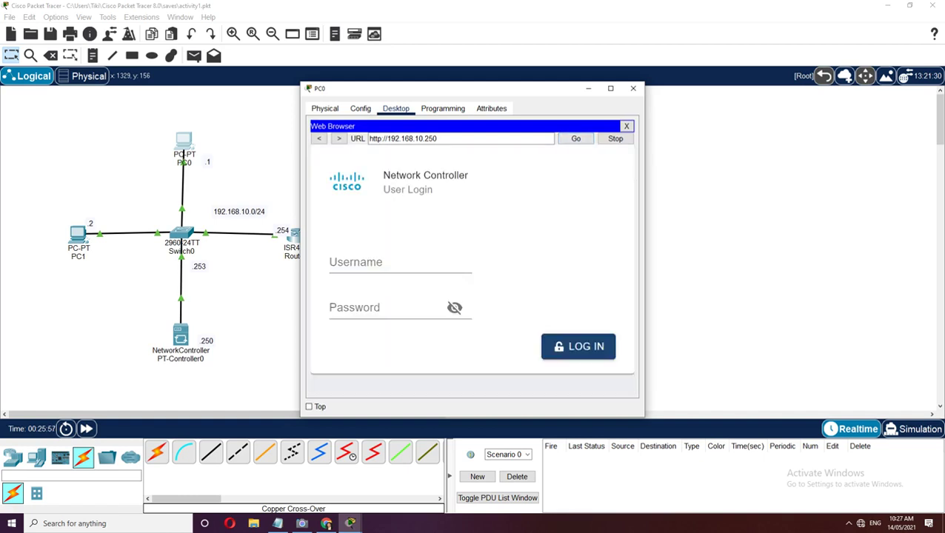
# Step: Log in with the admin account and its password, then maximize PC0's window
pyautogui.click(399, 262)
pyautogui.write('adm')
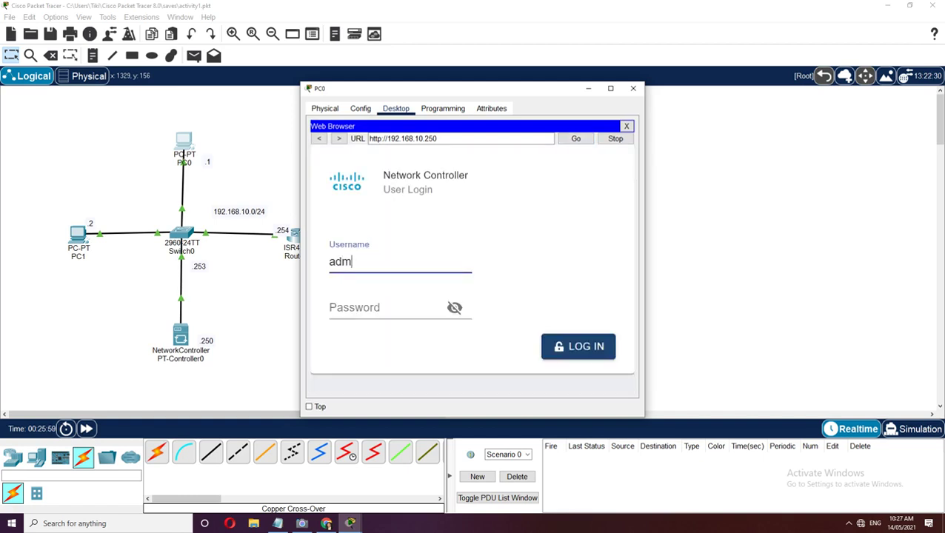
pyautogui.write('in')
pyautogui.click(385, 307)
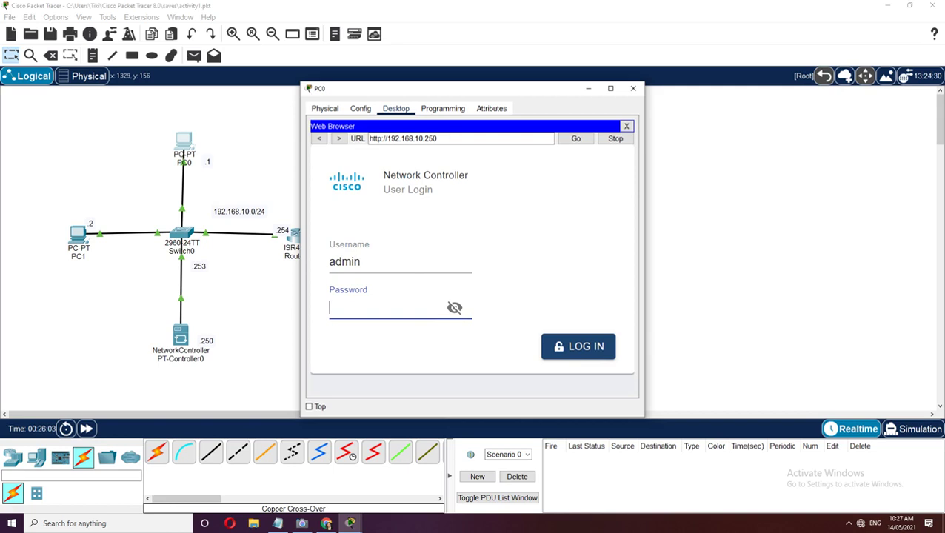
pyautogui.write('admin')
pyautogui.click(578, 346)
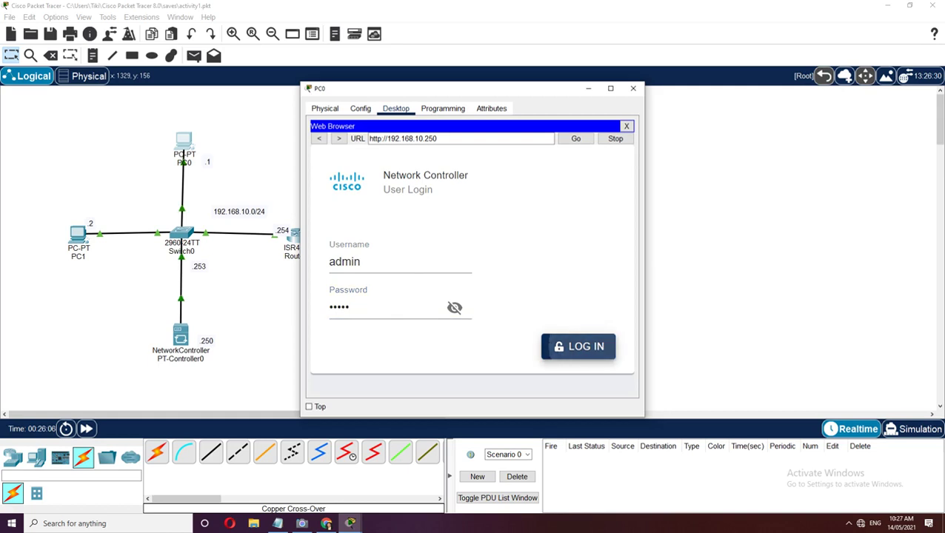
pyautogui.click(610, 88)
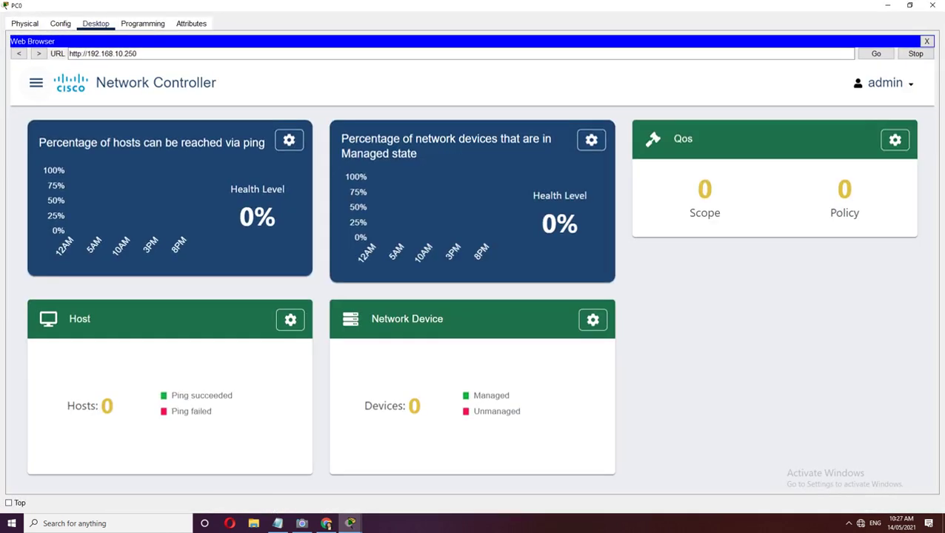
# Step: Go to Provisioning > Discovery and start a new discovery
pyautogui.click(35, 82)
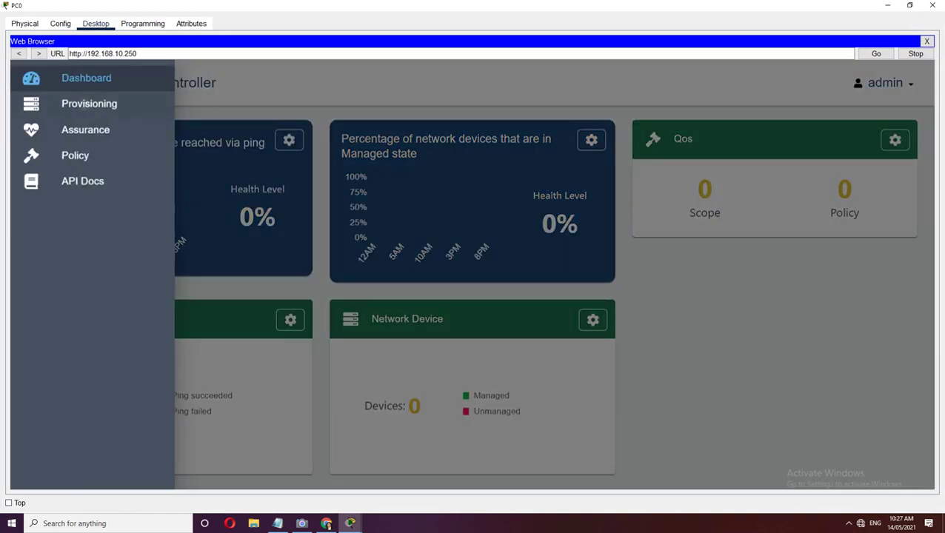
pyautogui.click(89, 103)
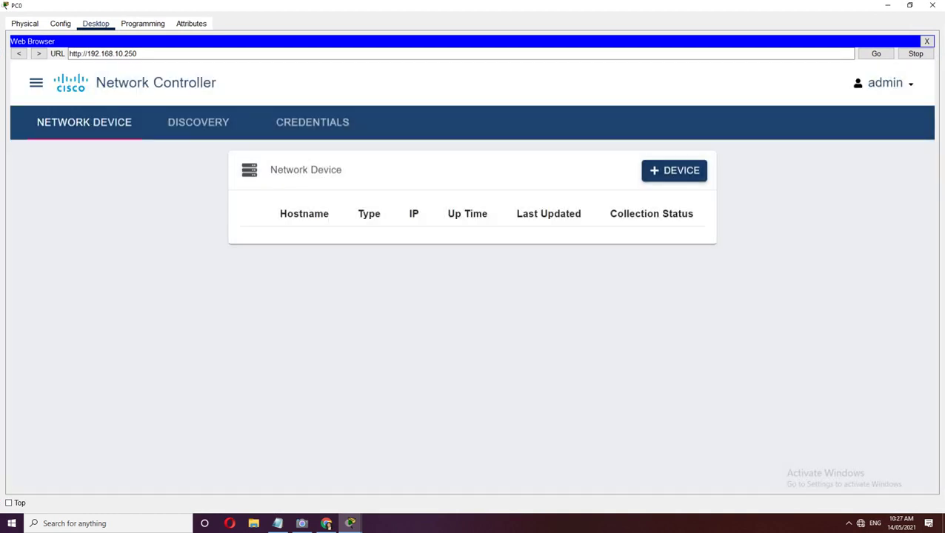
pyautogui.click(198, 123)
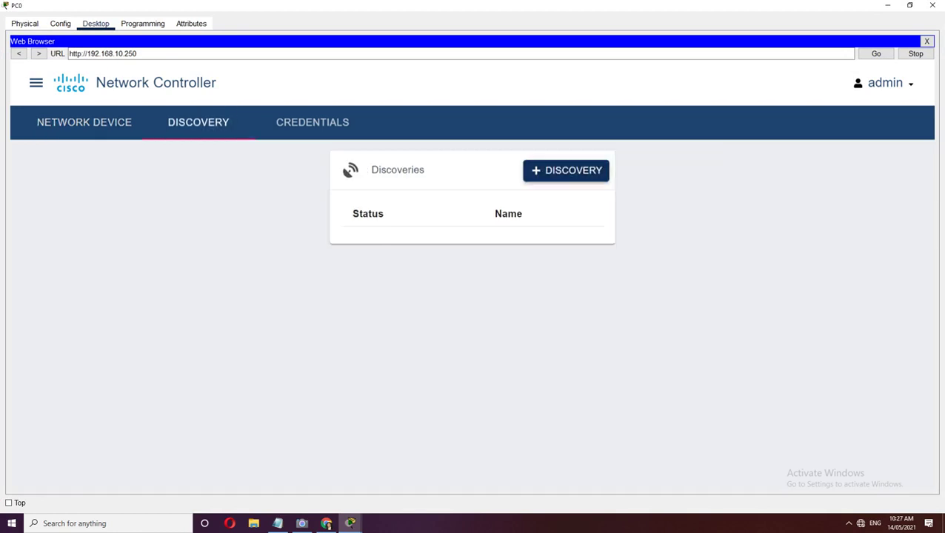
pyautogui.click(566, 170)
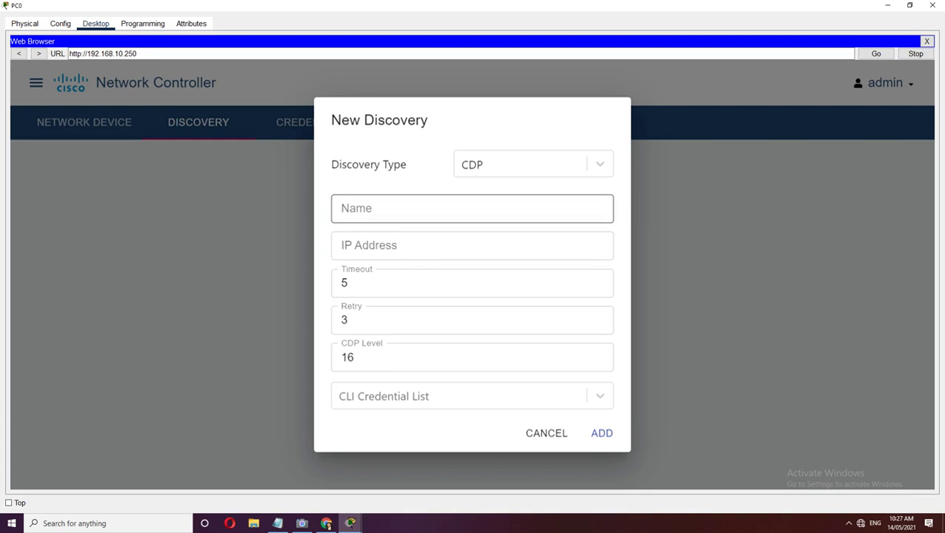
# Step: Add discovery R1 for IP 192.168.10.254 using the saved CLI credential
pyautogui.click(472, 208)
pyautogui.write('R1')
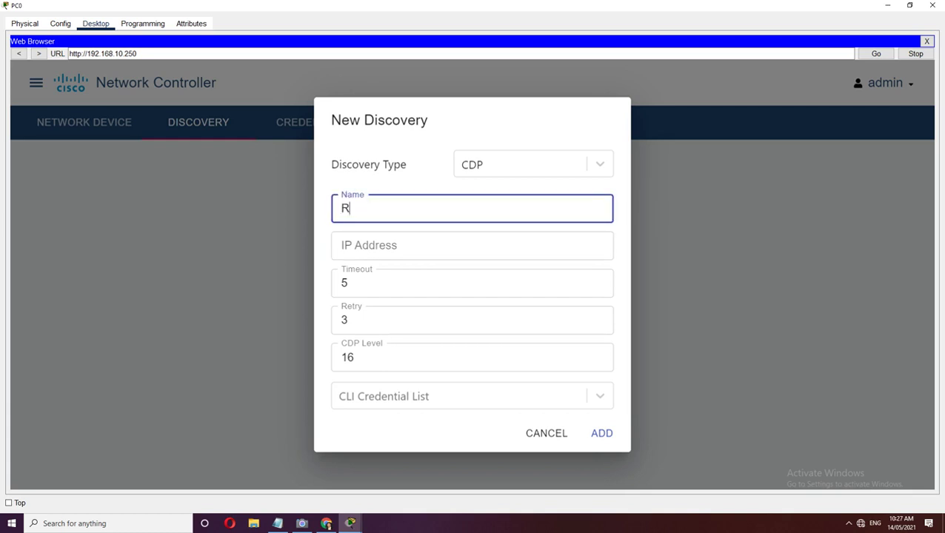
pyautogui.click(472, 245)
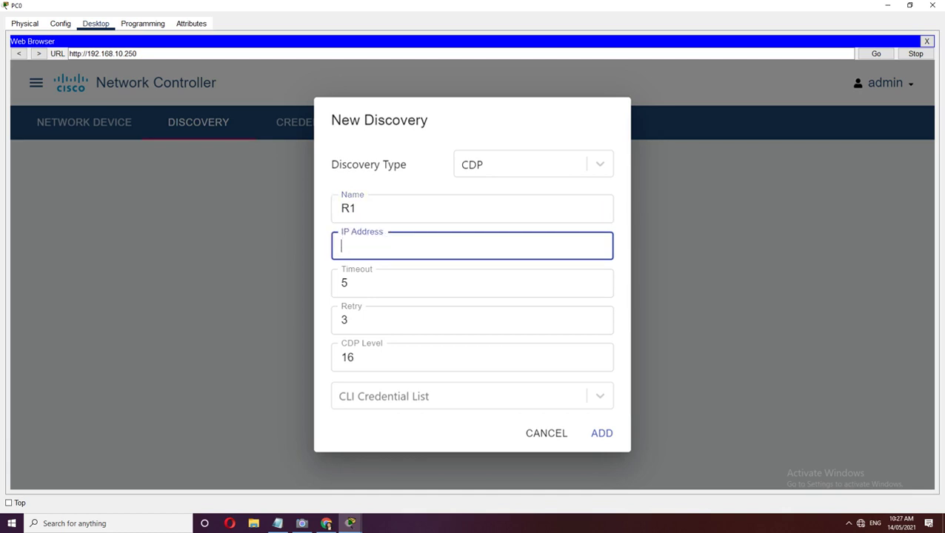
pyautogui.write('192.168.10')
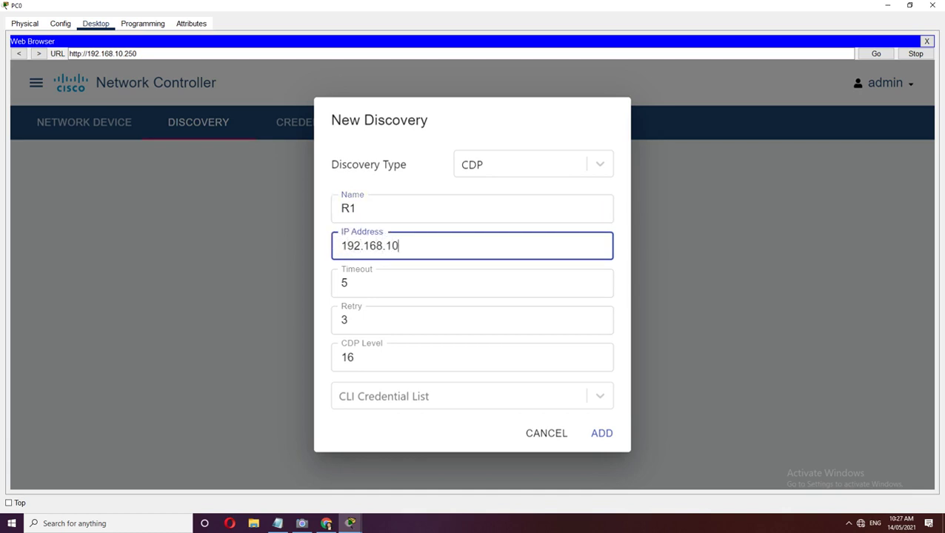
pyautogui.write('.254')
pyautogui.click(460, 396)
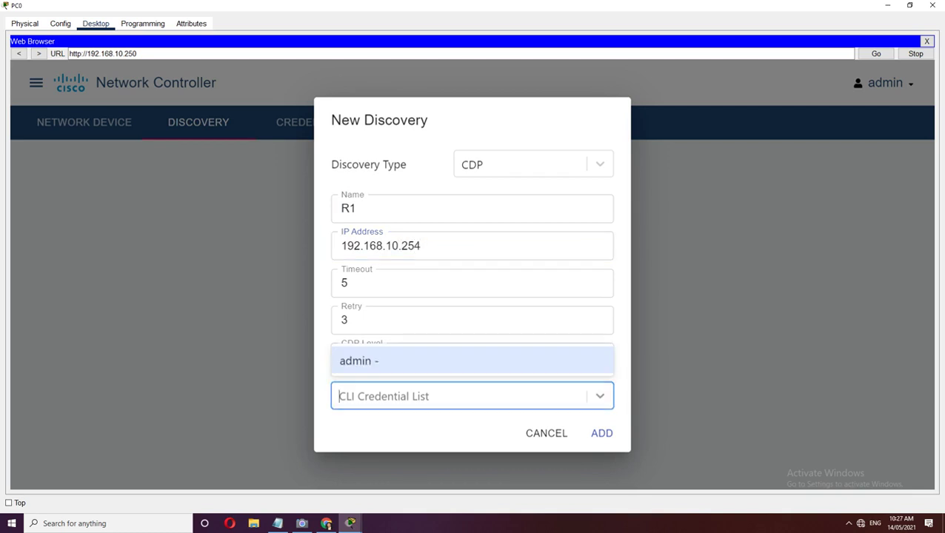
pyautogui.click(359, 361)
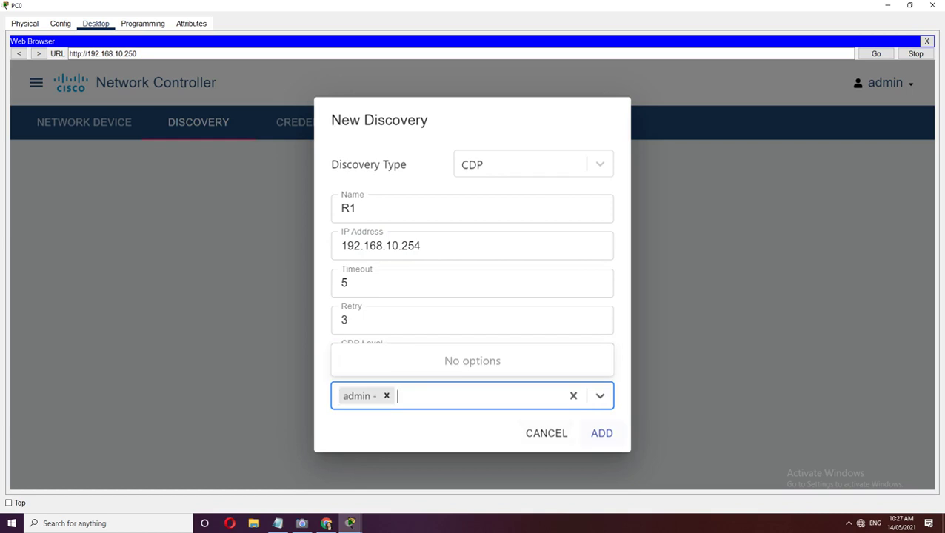
pyautogui.click(601, 433)
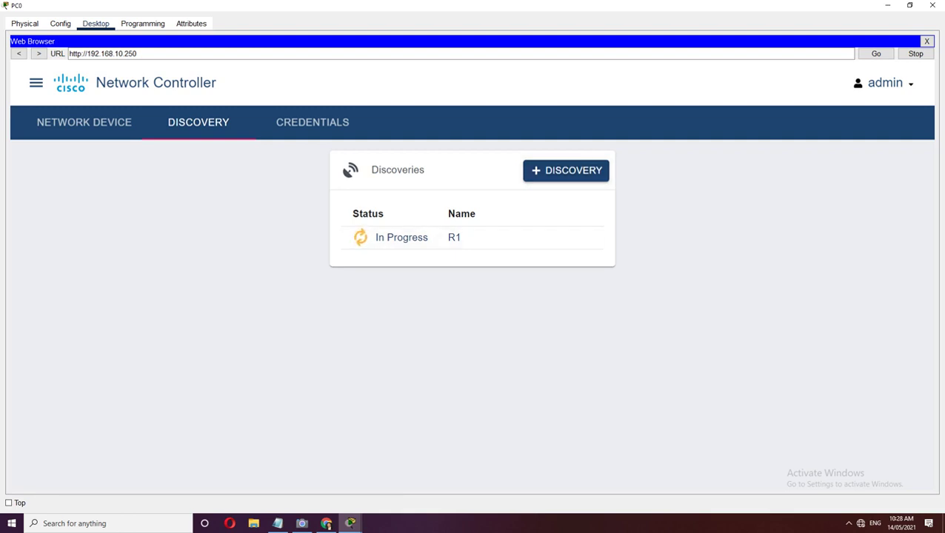
# Step: Set up a Range discovery named Sw1 from 192.168.10.1 to 192.168.10.254
pyautogui.click(565, 170)
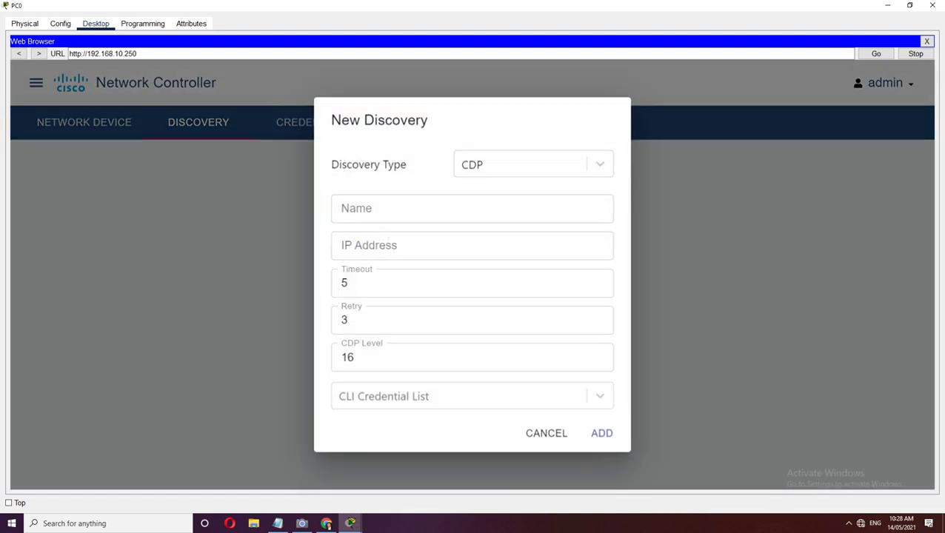
pyautogui.click(534, 165)
pyautogui.click(477, 226)
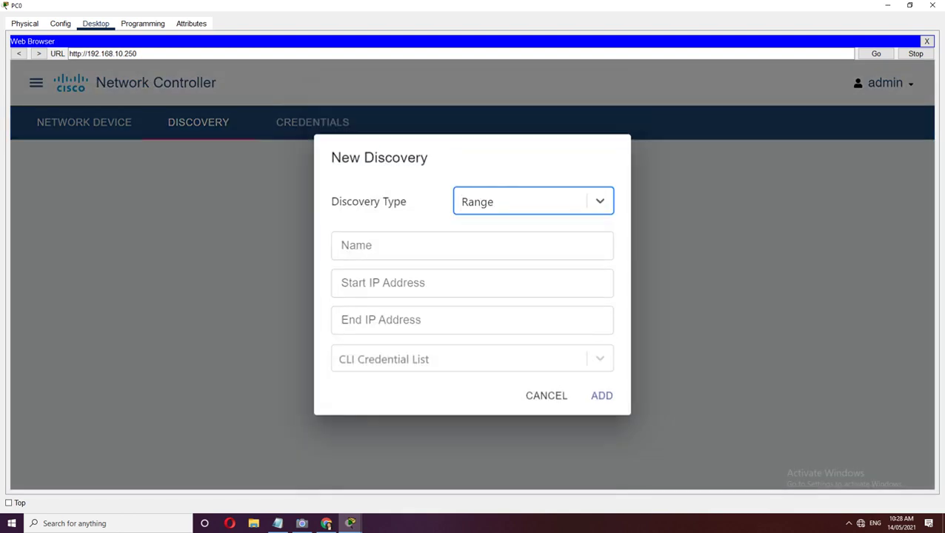
pyautogui.click(472, 245)
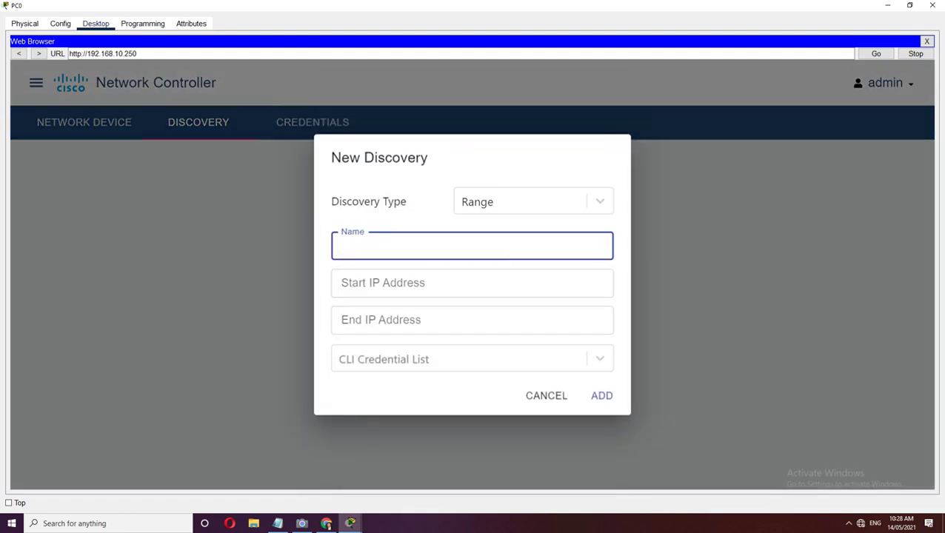
pyautogui.write('Sw')
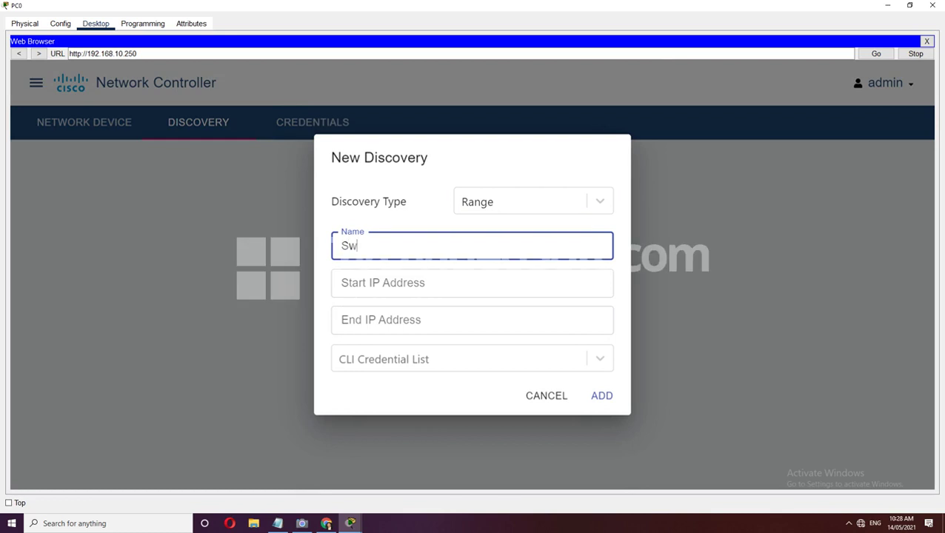
pyautogui.write('1')
pyautogui.press('Tab')
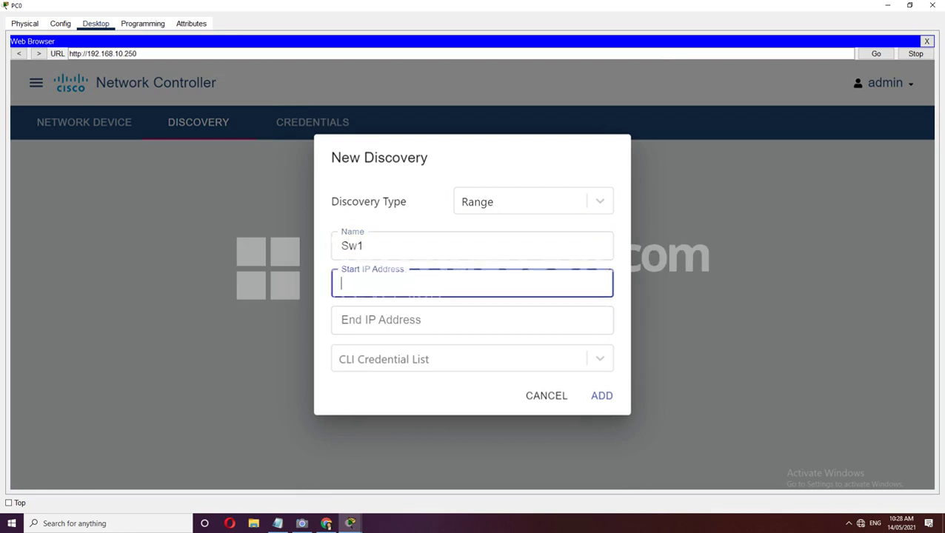
pyautogui.write('192.168.10.1')
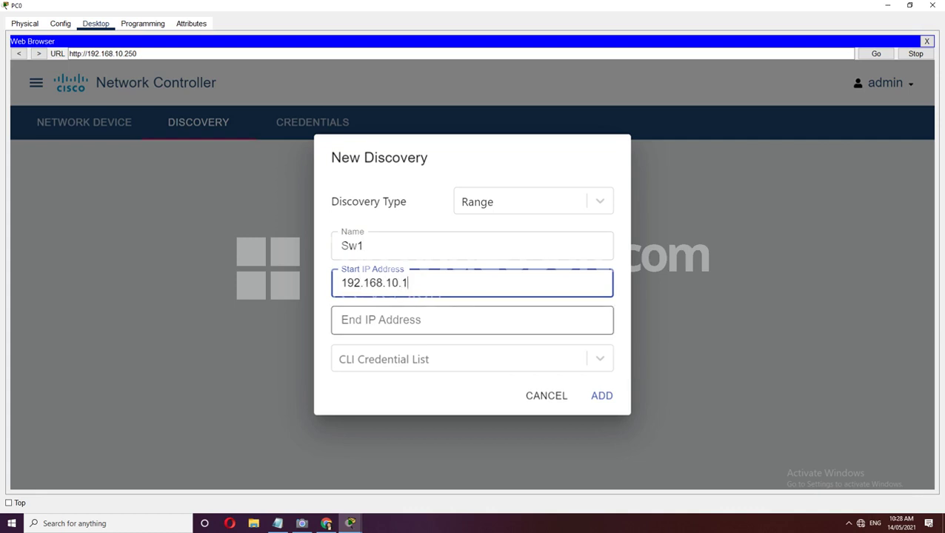
pyautogui.click(472, 320)
pyautogui.write('192.168.')
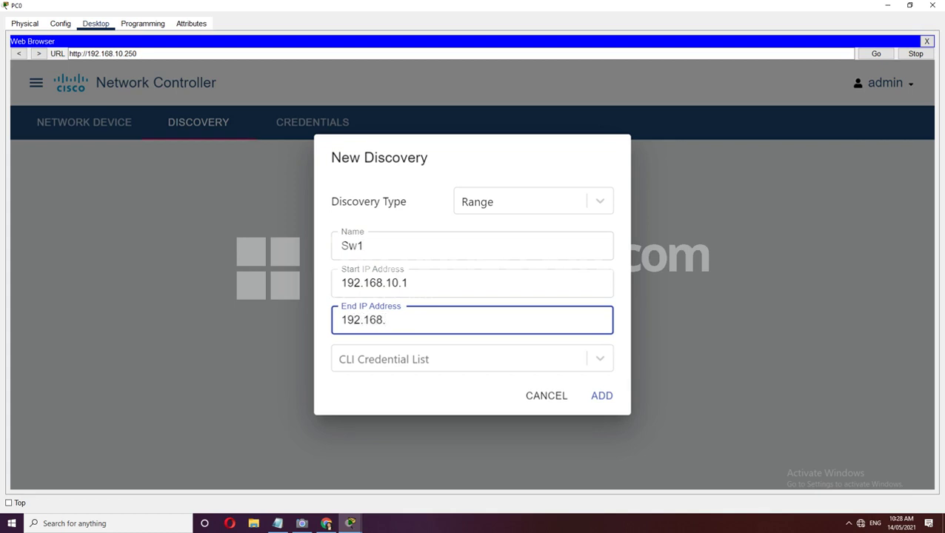
pyautogui.write('10.254')
# Step: Attach the saved CLI credential, add the Sw1 discovery, and view the network device list
pyautogui.click(459, 359)
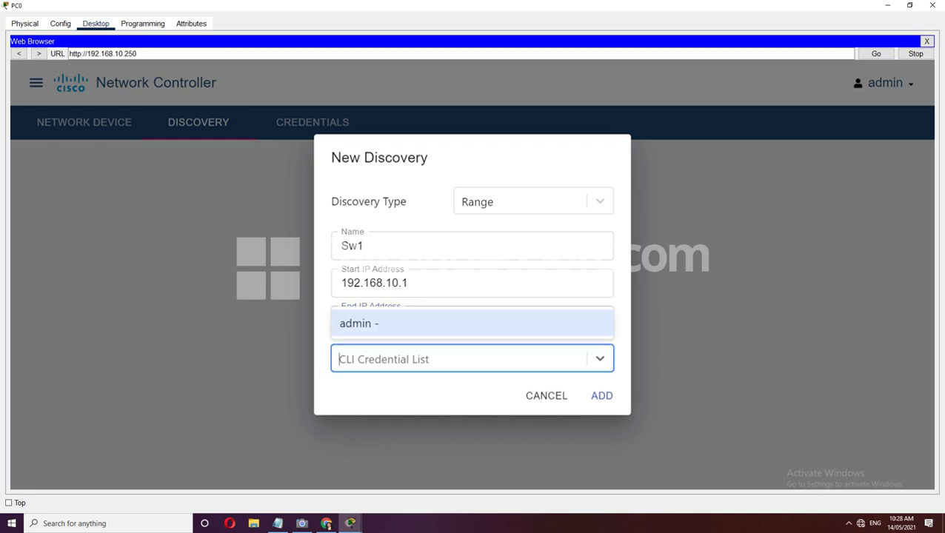
pyautogui.click(459, 360)
pyautogui.click(359, 323)
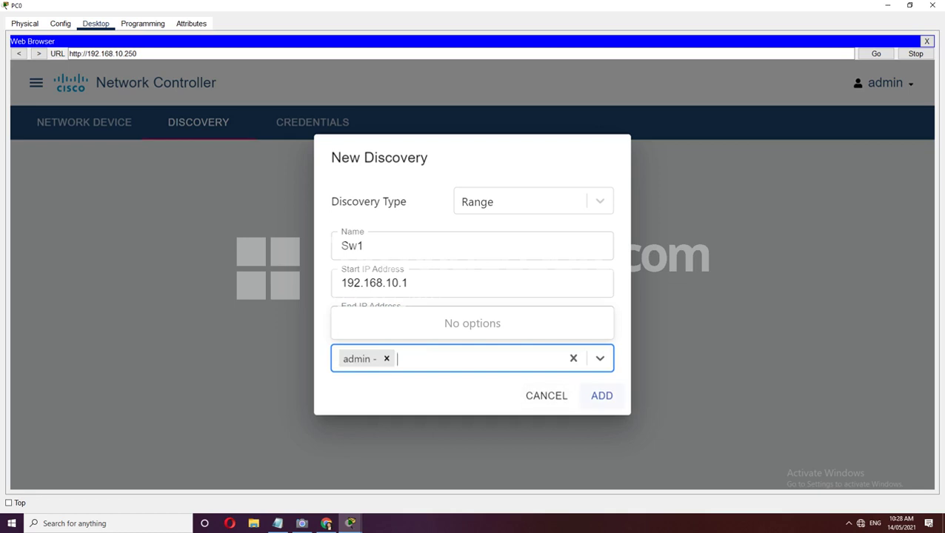
pyautogui.click(601, 395)
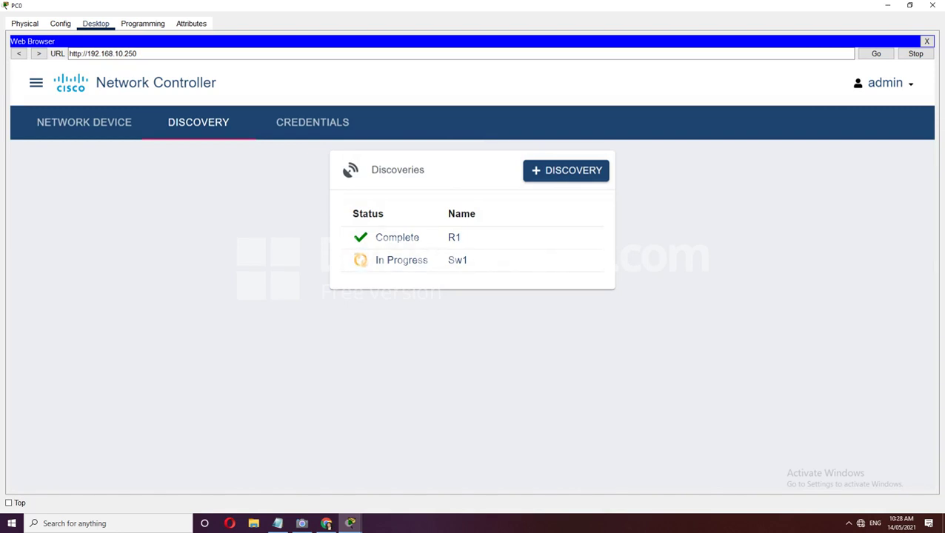
pyautogui.click(83, 122)
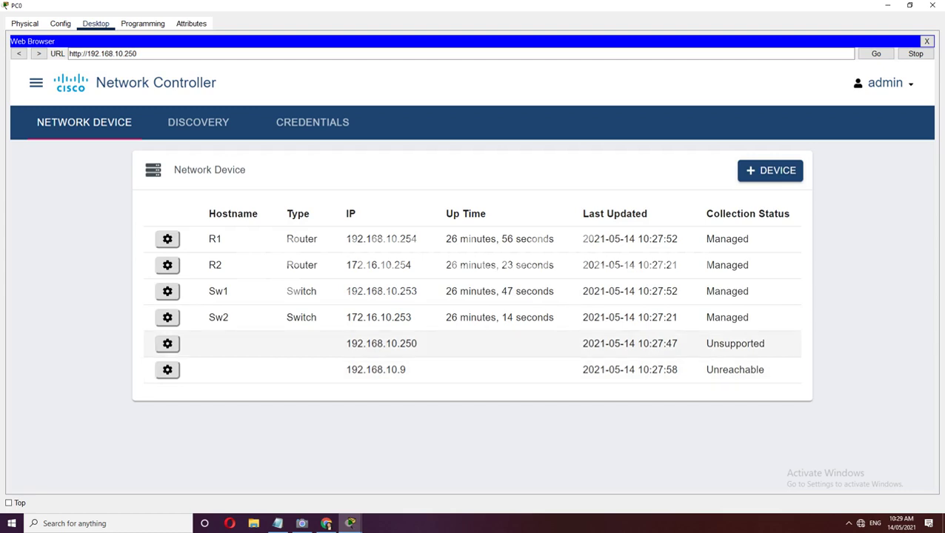
# Step: Review the stored CLI credentials without adding a new one
pyautogui.click(311, 122)
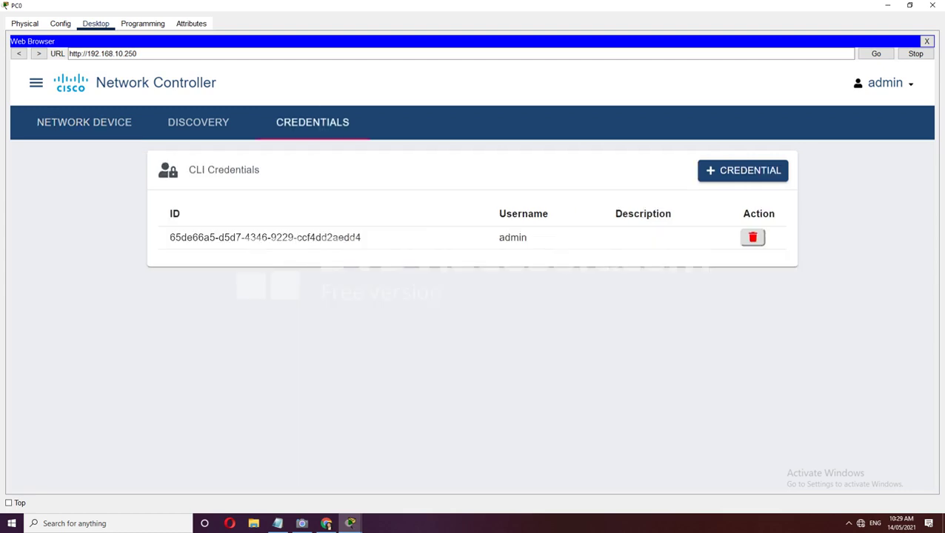
pyautogui.click(743, 170)
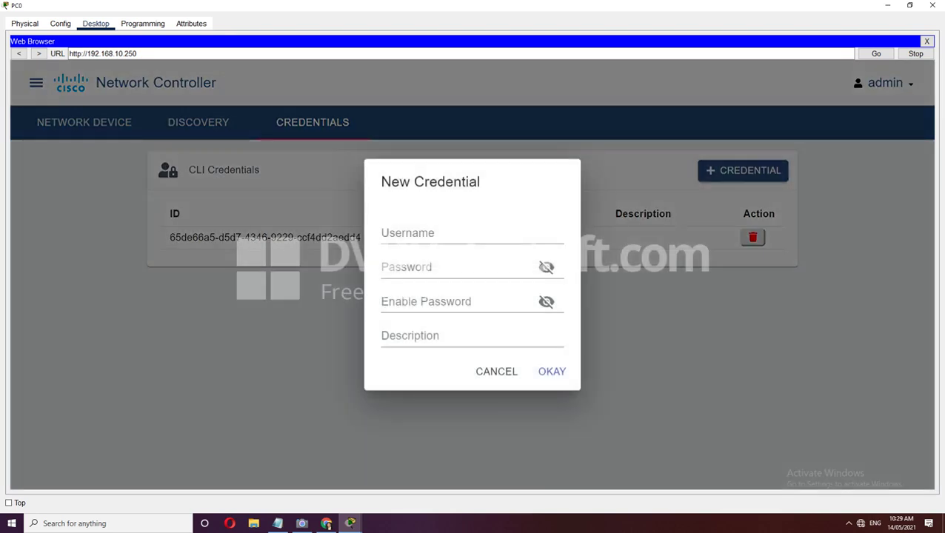
pyautogui.click(496, 371)
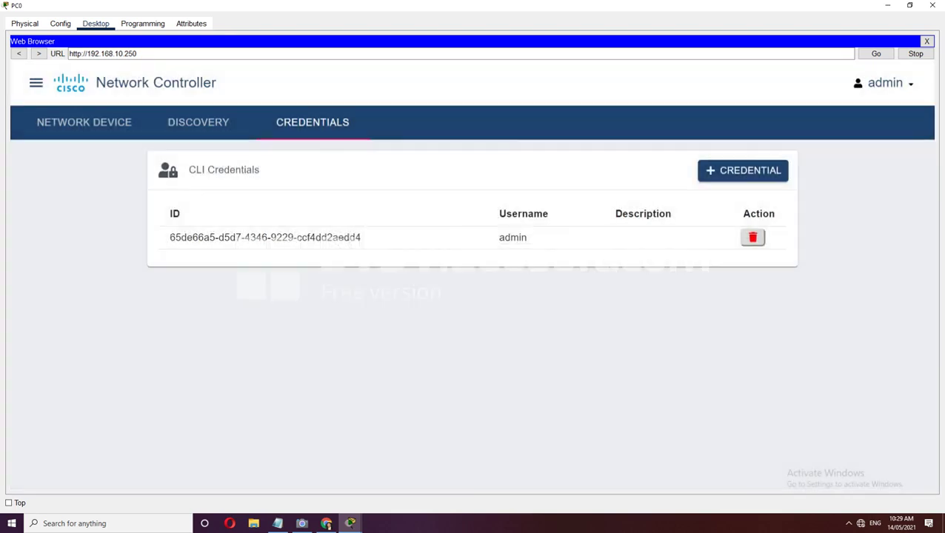
pyautogui.click(211, 123)
# Step: Set up a Range discovery named Sw2 from 172.16.10.1 to 172.16.10.254
pyautogui.click(741, 170)
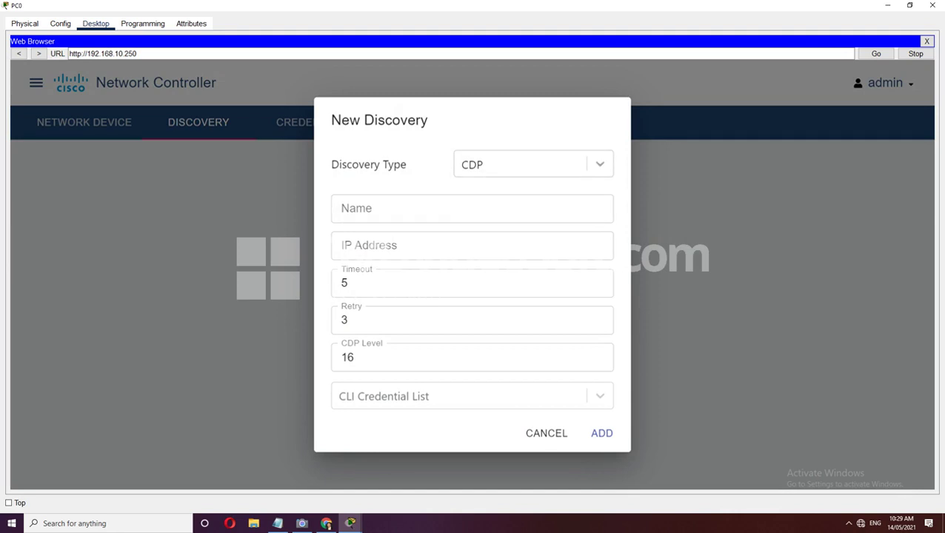
pyautogui.click(533, 165)
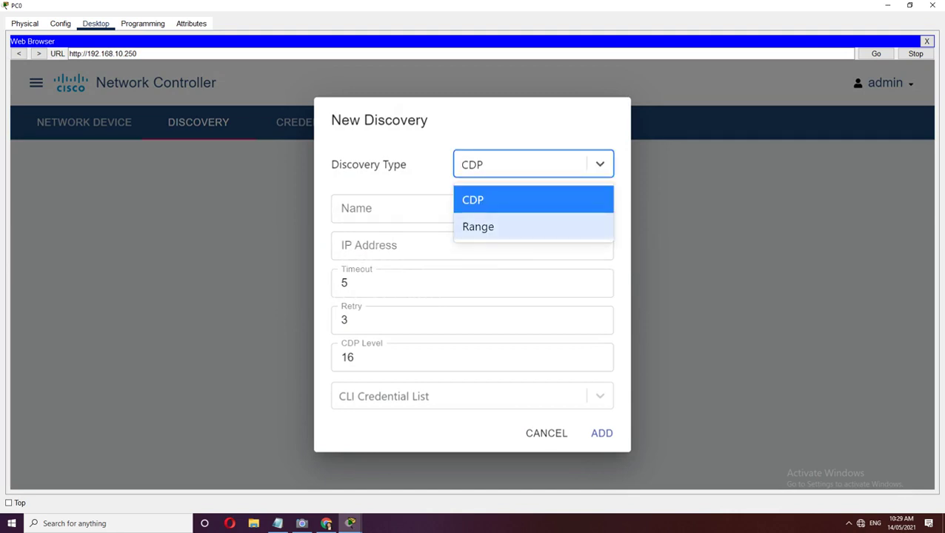
pyautogui.click(477, 227)
pyautogui.click(472, 245)
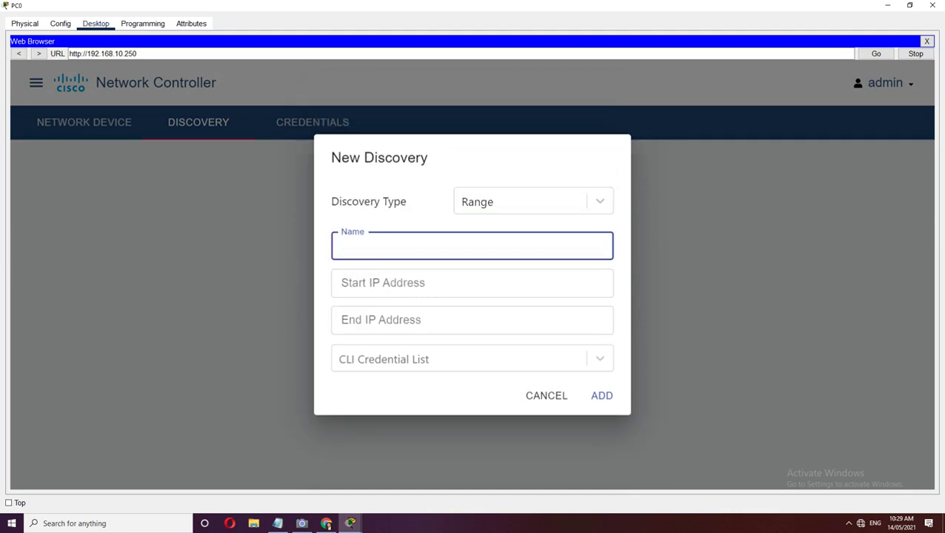
pyautogui.write('Sw2')
pyautogui.click(471, 283)
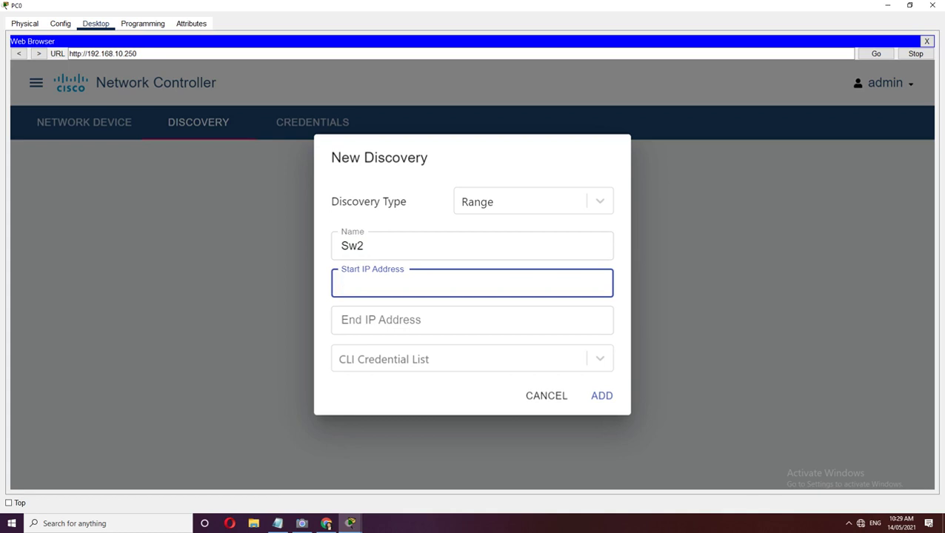
pyautogui.write('172.16.10.1')
pyautogui.click(471, 320)
pyautogui.write('17')
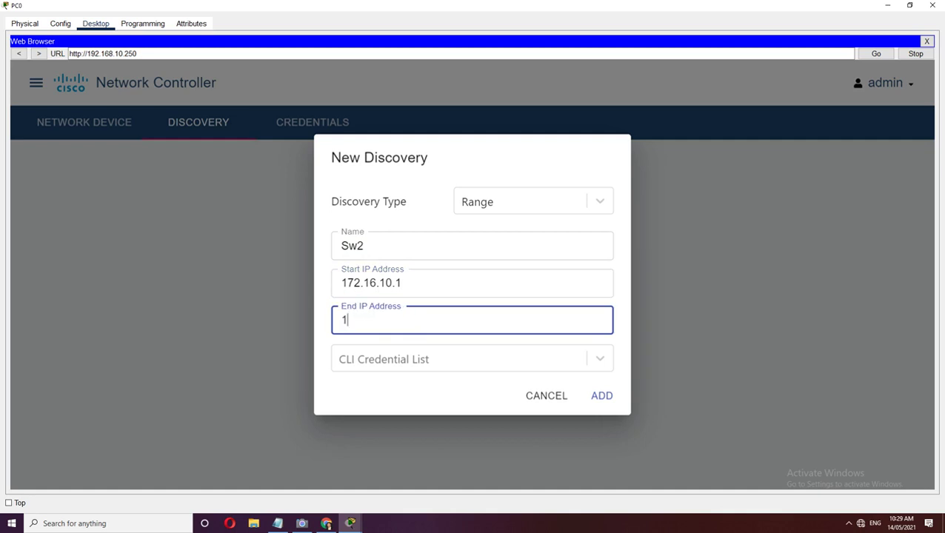
pyautogui.write('2.16.10.254')
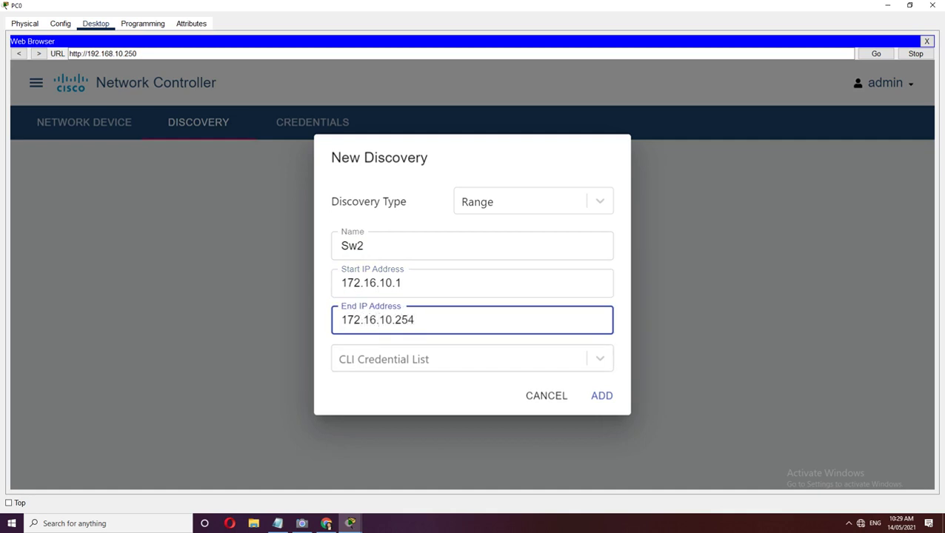
# Step: Attach the admin credential, add the Sw2 discovery, and check the network device table
pyautogui.click(460, 359)
pyautogui.press('Escape')
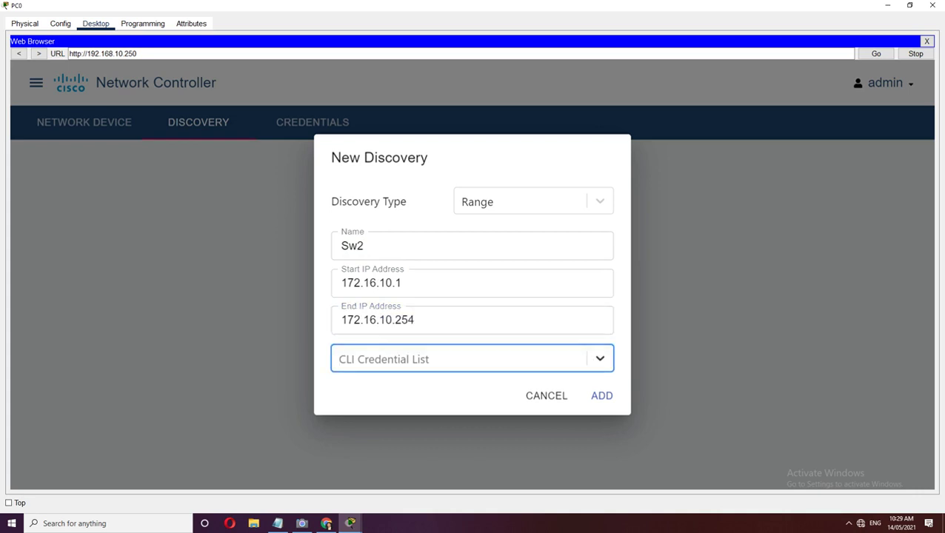
pyautogui.press('Down')
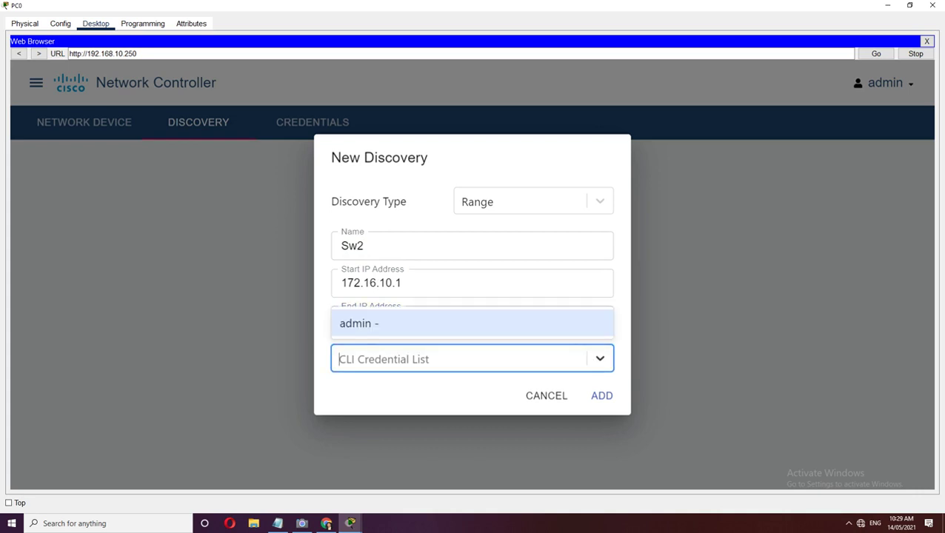
pyautogui.press('Return')
pyautogui.click(597, 391)
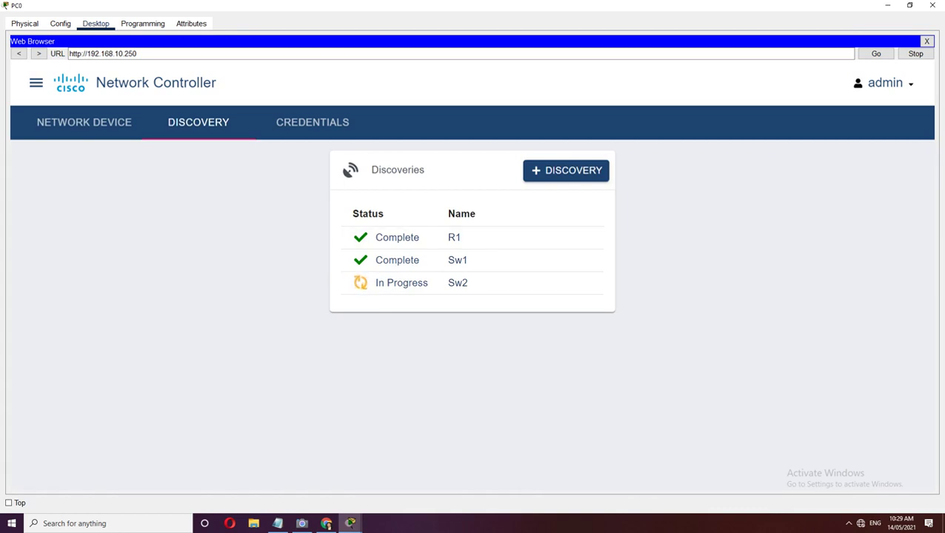
pyautogui.click(84, 122)
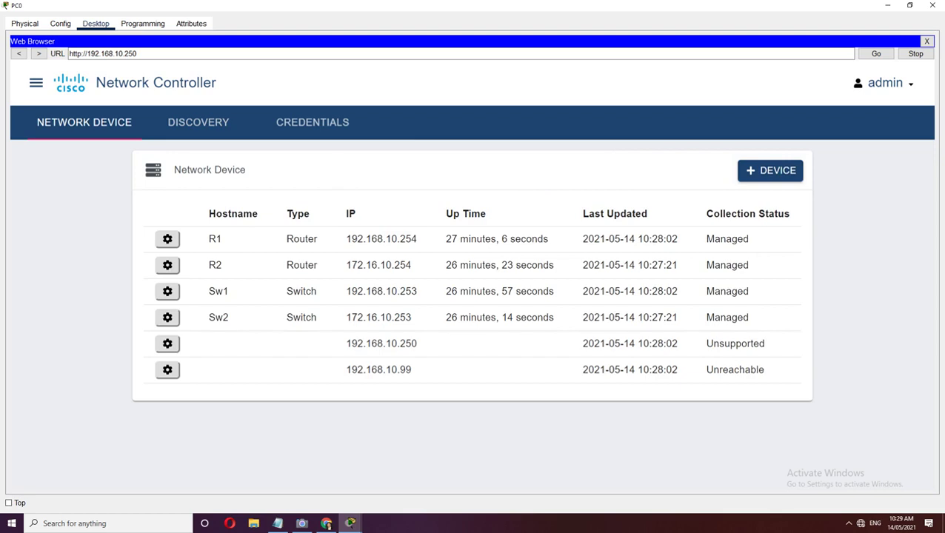
pyautogui.click(35, 82)
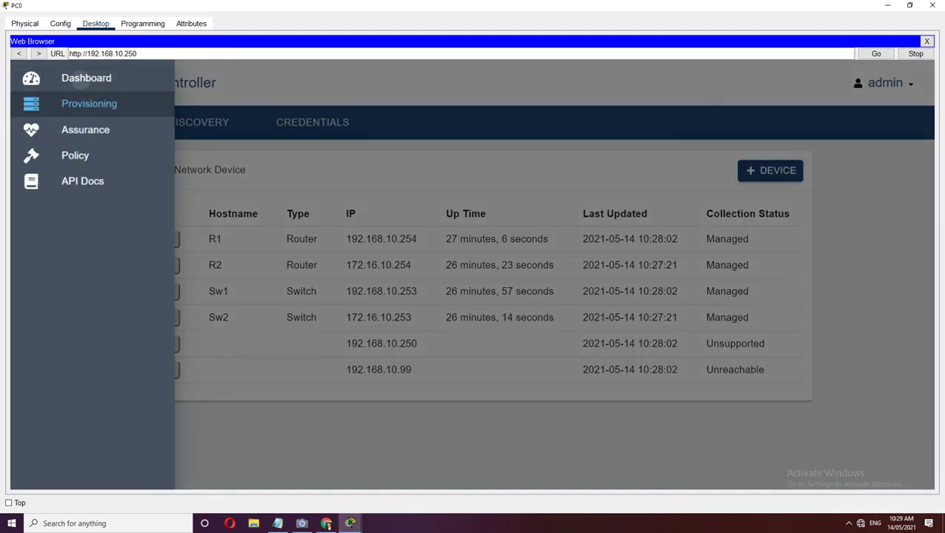
# Step: Show the controller Dashboard and move PC0's restored window to the lower right
pyautogui.click(79, 80)
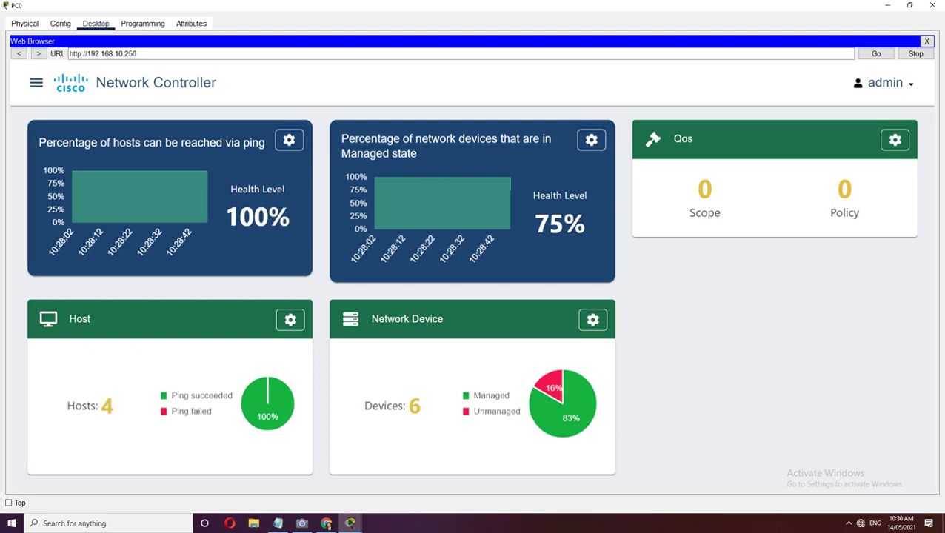
pyautogui.moveTo(268, 403)
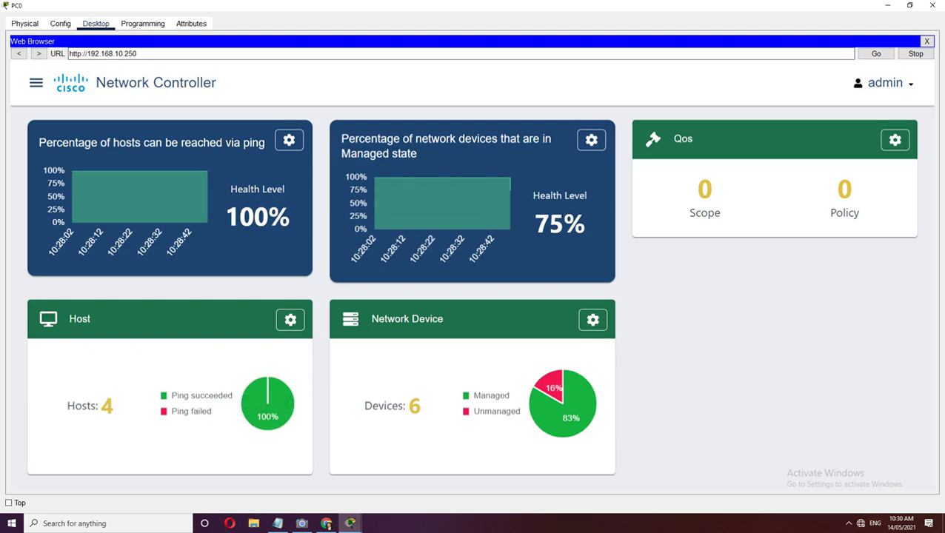
pyautogui.moveTo(474, 5); pyautogui.dragTo(727, 255)
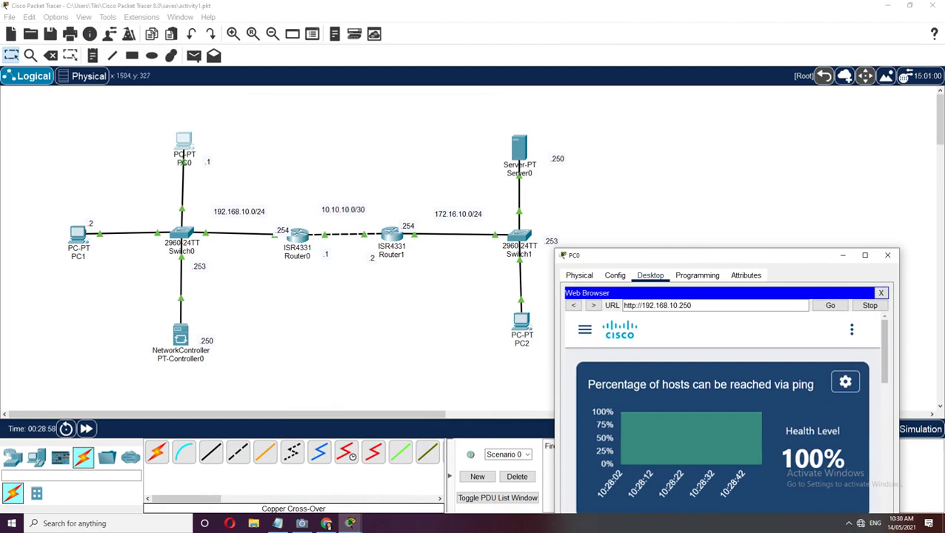
# Step: Reposition and maximize PC0's window, then close its web browser and the PC0 window
pyautogui.moveTo(726, 255); pyautogui.dragTo(477, 70)
pyautogui.click(615, 71)
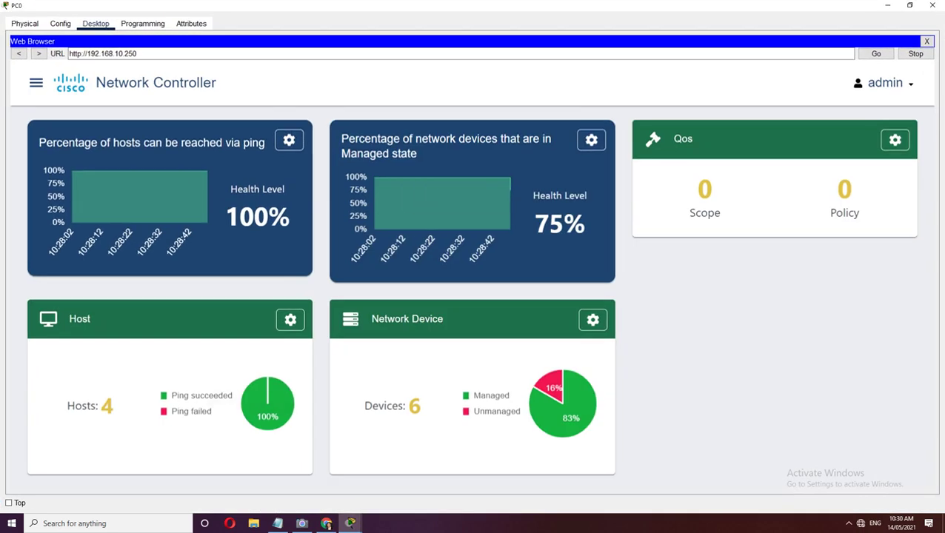
pyautogui.click(909, 6)
pyautogui.moveTo(284, 34); pyautogui.dragTo(702, 286)
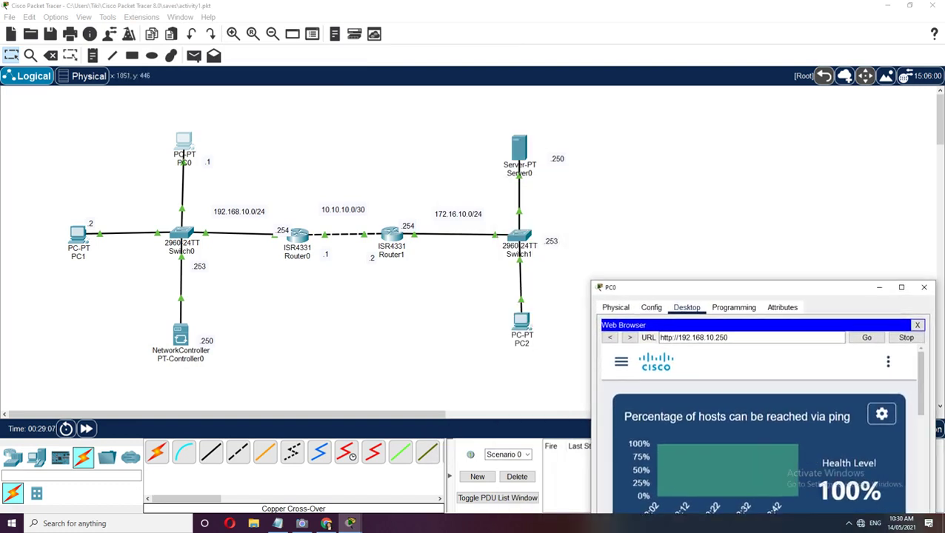
pyautogui.moveTo(702, 287); pyautogui.dragTo(368, 70)
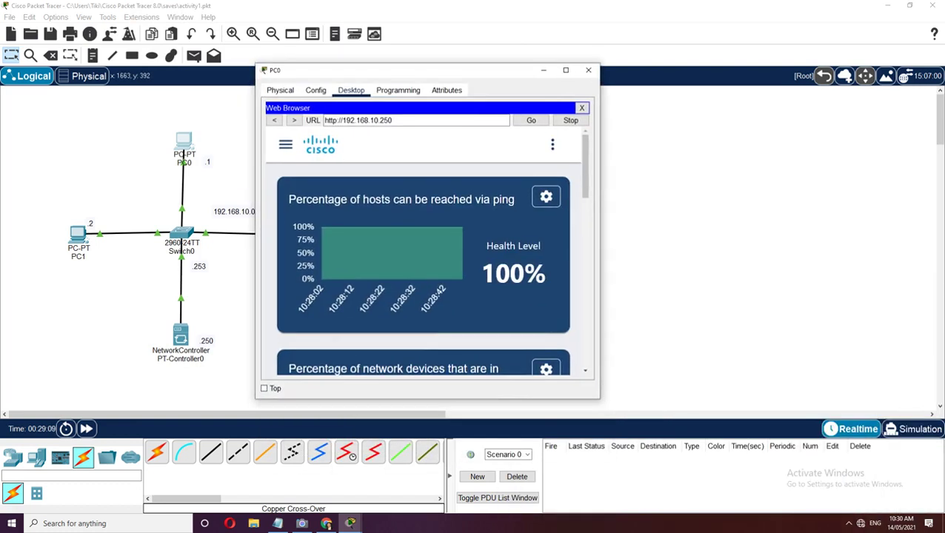
pyautogui.click(566, 70)
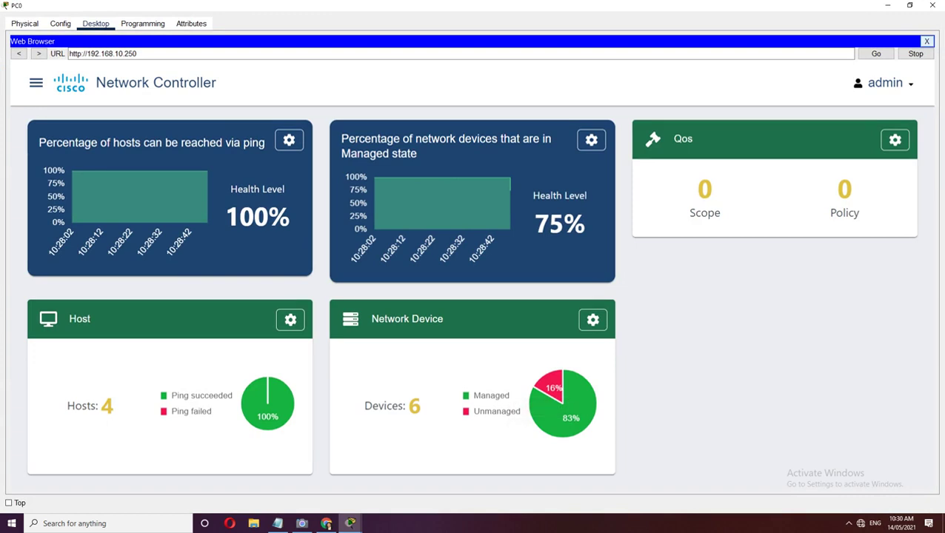
pyautogui.click(926, 41)
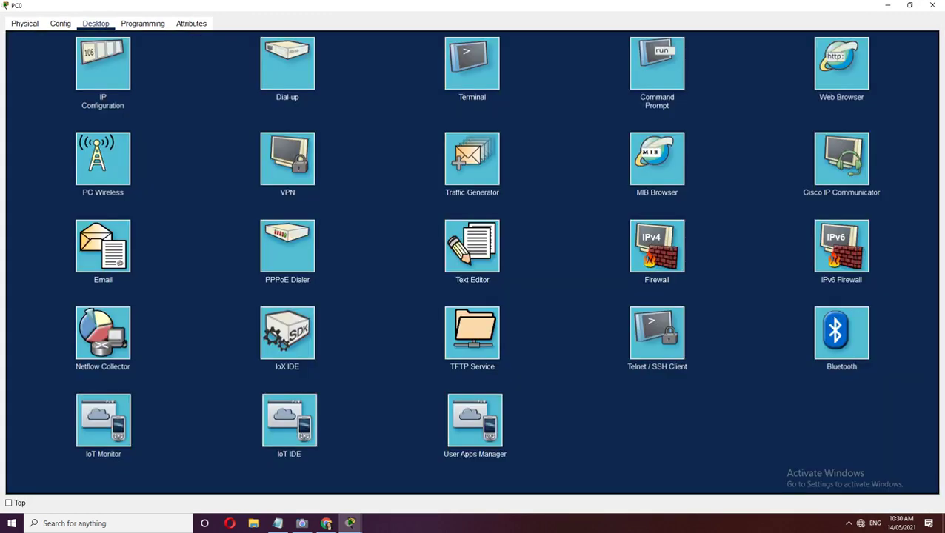
pyautogui.click(932, 5)
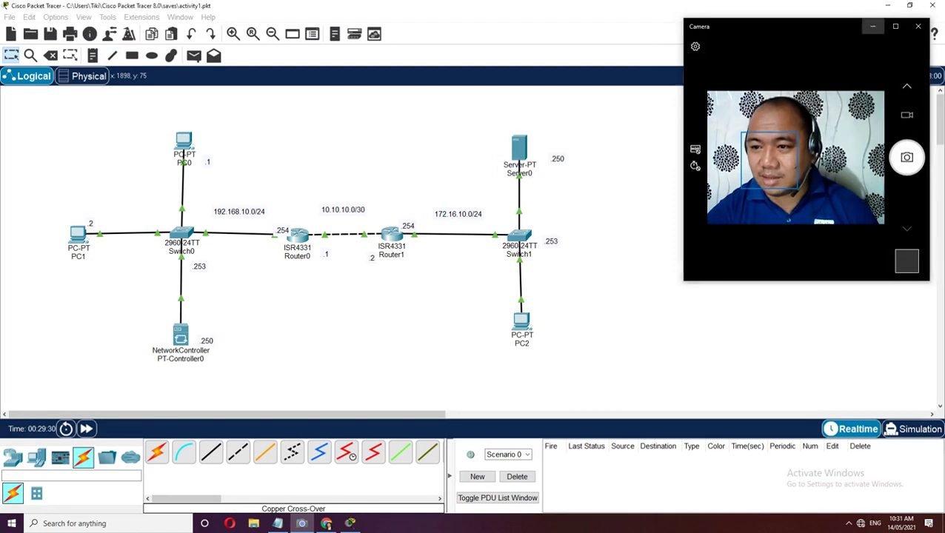
# Step: Minimize Packet Tracer and create a new script file in Python IDLE
pyautogui.click(872, 26)
pyautogui.click(887, 6)
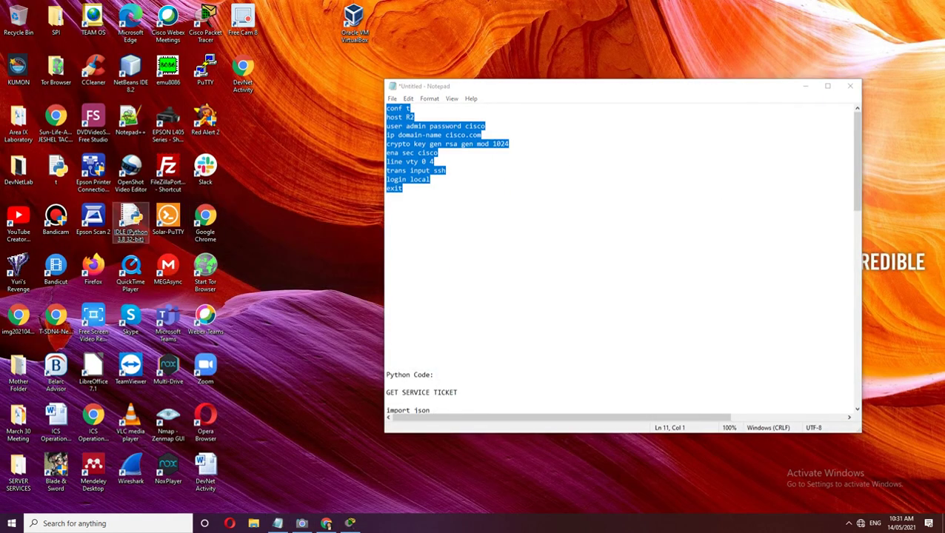
pyautogui.click(130, 221)
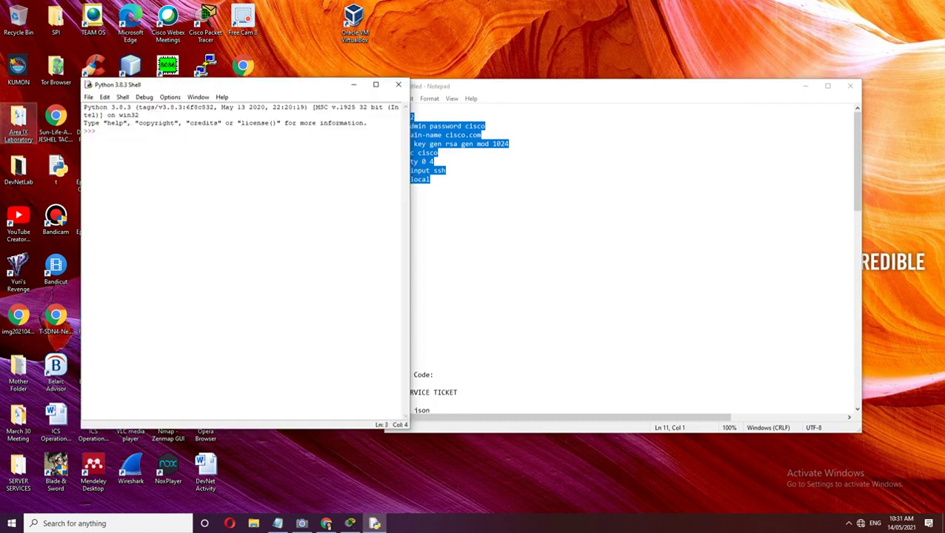
pyautogui.click(89, 97)
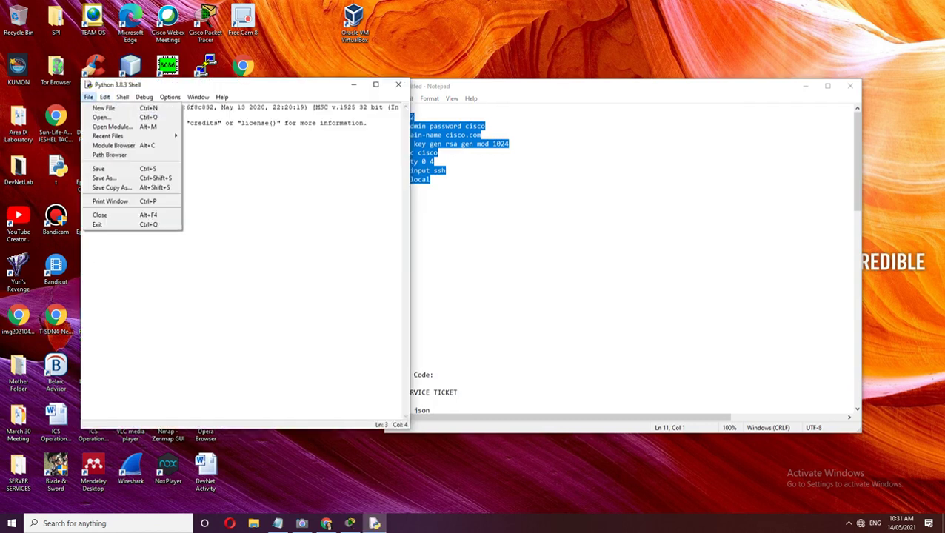
pyautogui.click(103, 107)
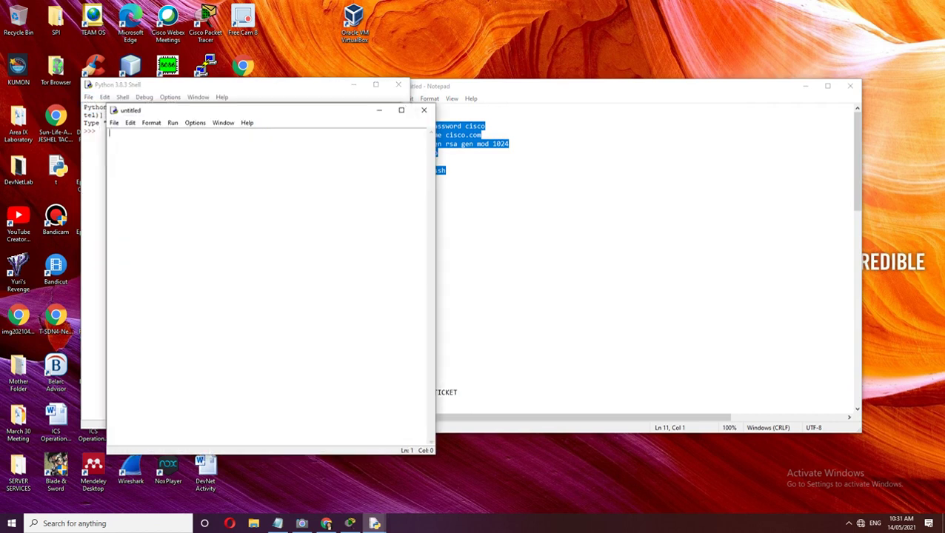
# Step: Select the service-ticket request code in Notepad and return to Packet Tracer's topology
pyautogui.click(438, 152)
pyautogui.scroll(-9, 622, 259)
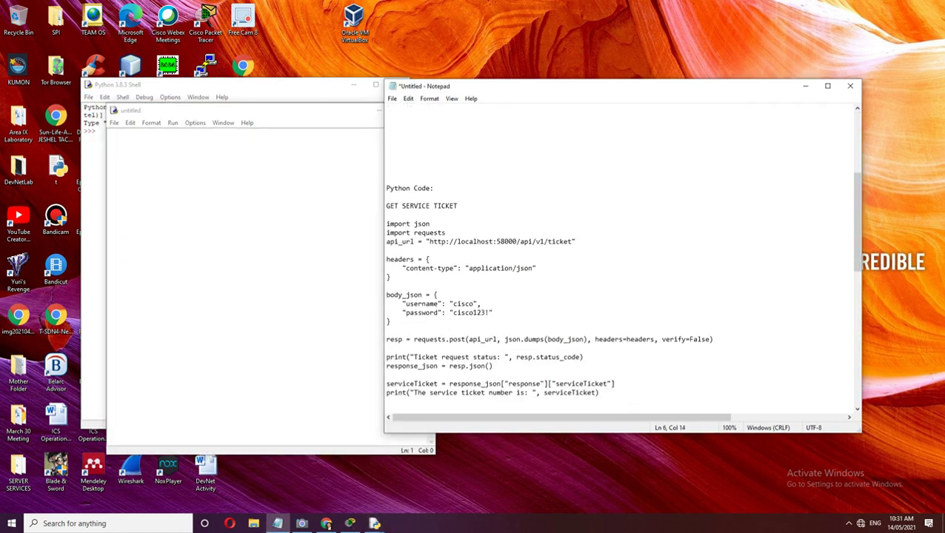
pyautogui.scroll(-2, 622, 259)
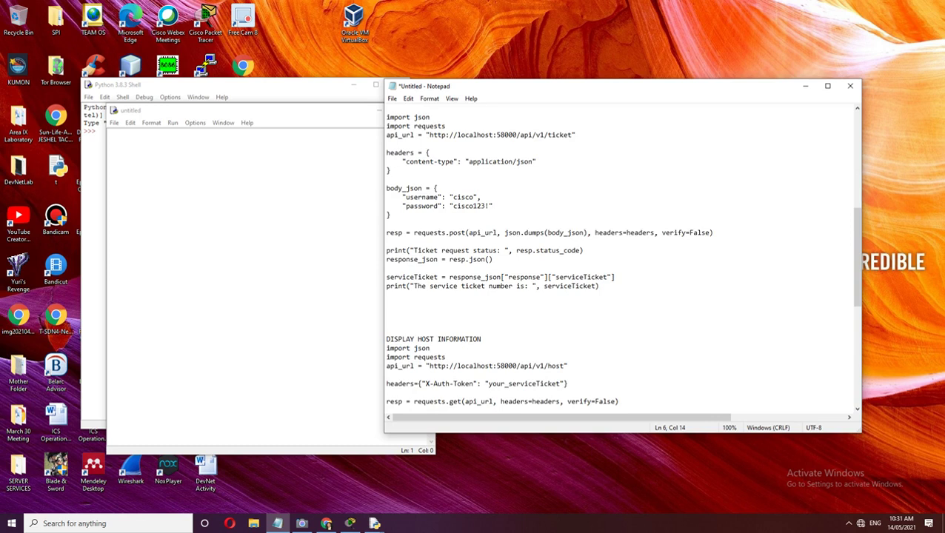
pyautogui.moveTo(599, 286); pyautogui.dragTo(385, 117)
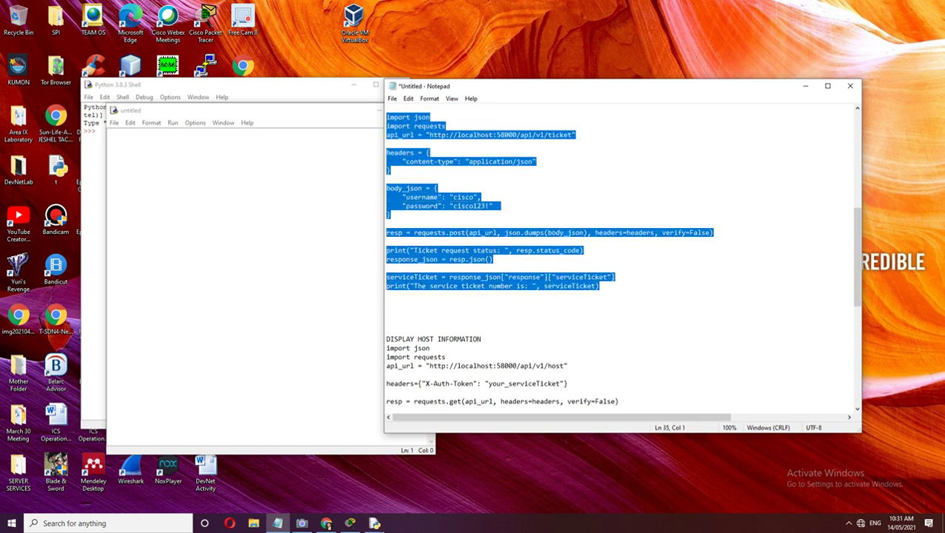
pyautogui.click(350, 523)
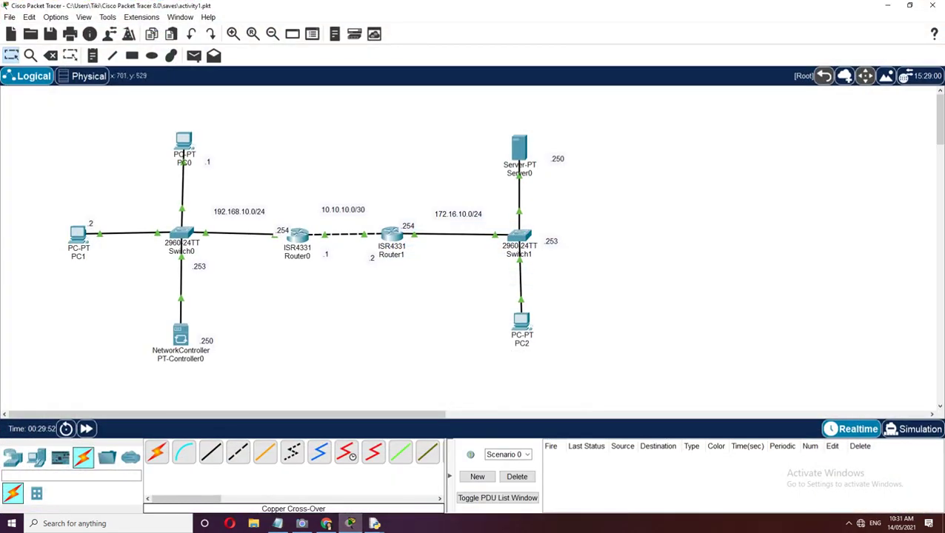
# Step: Load the Network Controller at 192.168.10.250 in PC0's web browser
pyautogui.click(184, 143)
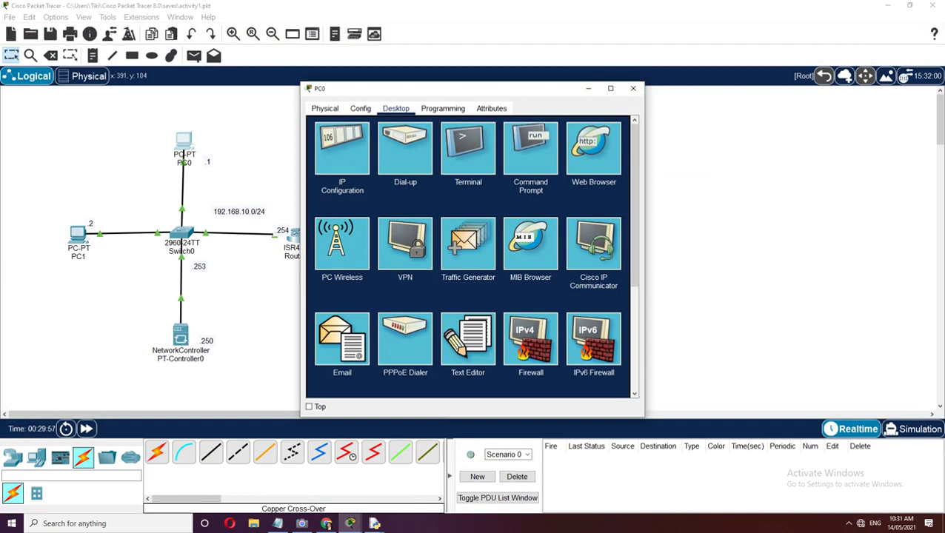
pyautogui.click(593, 150)
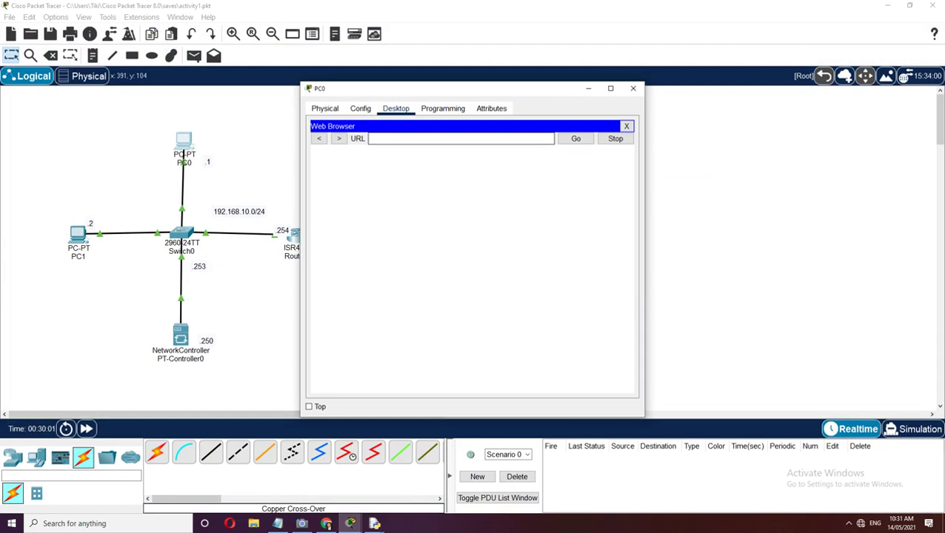
pyautogui.write('192.168.10.')
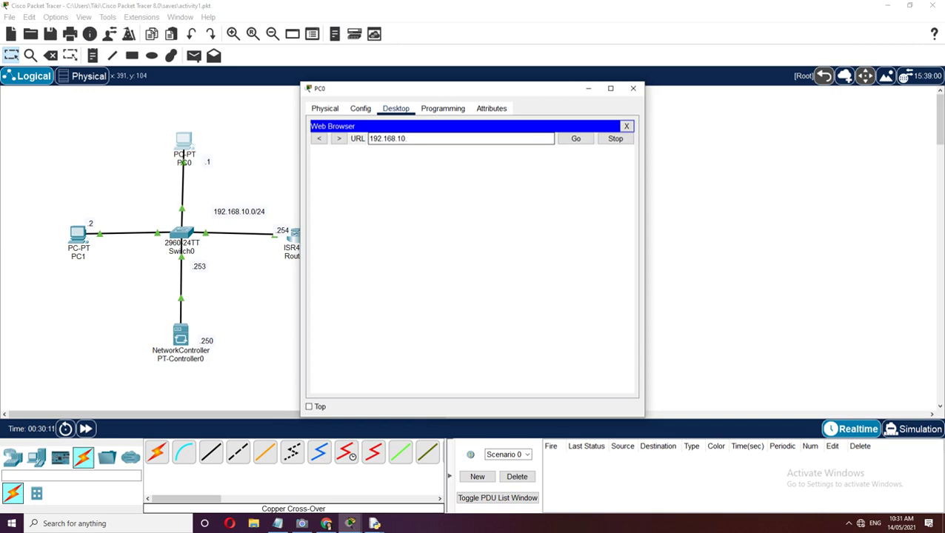
pyautogui.write('250')
pyautogui.press('Return')
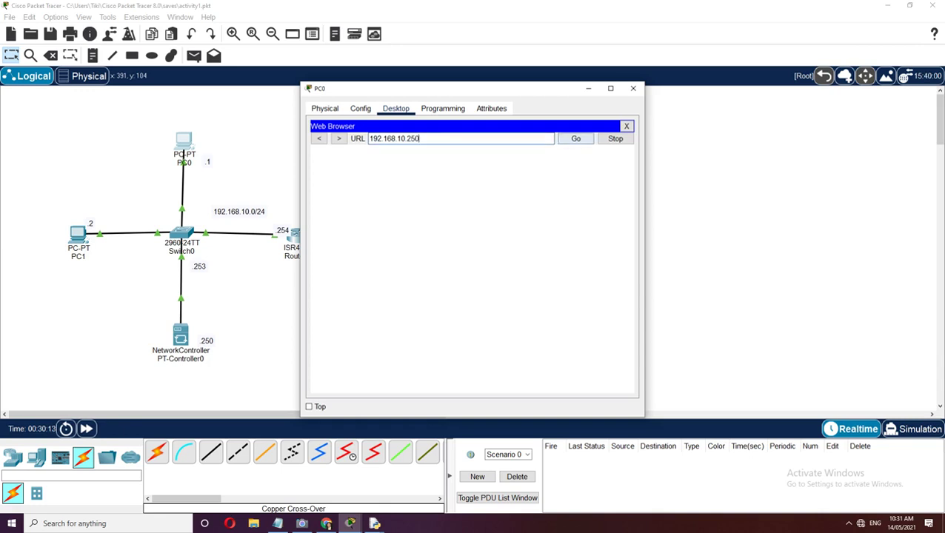
# Step: Log in to the controller as admin with the account password, then maximize PC0's window
pyautogui.click(400, 263)
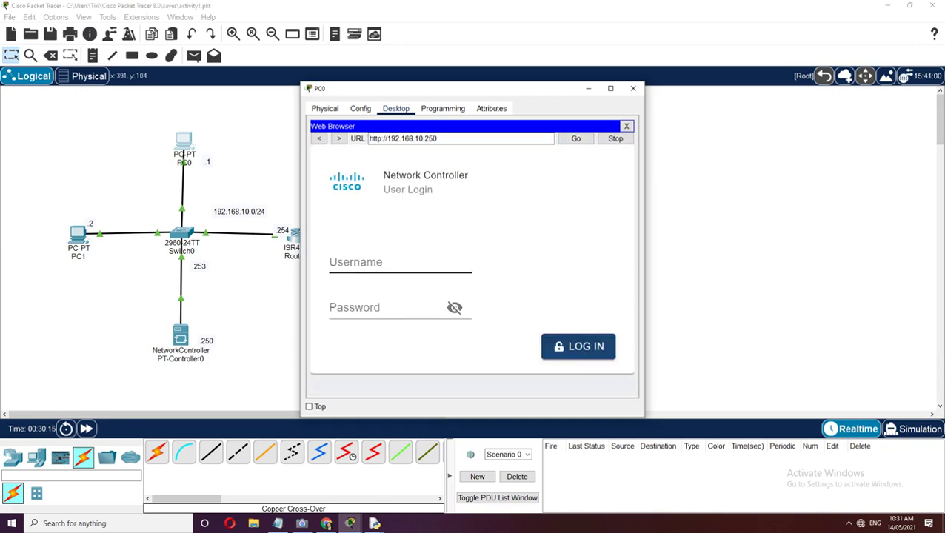
pyautogui.write('admin')
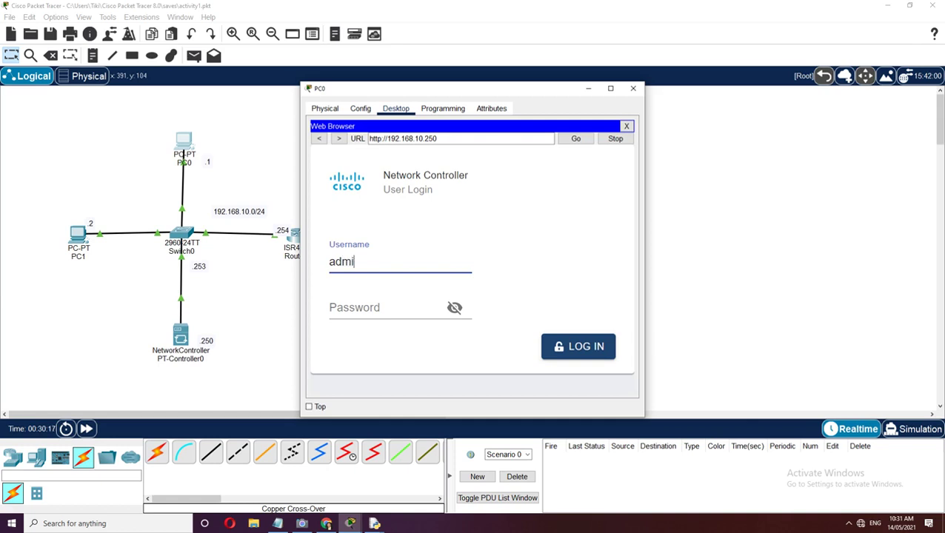
pyautogui.click(385, 307)
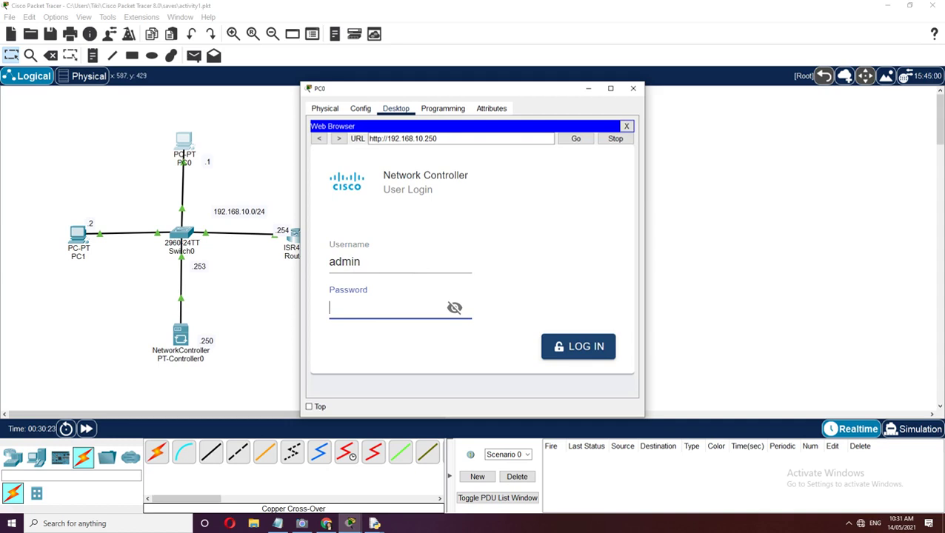
pyautogui.write('admin')
pyautogui.press('Return')
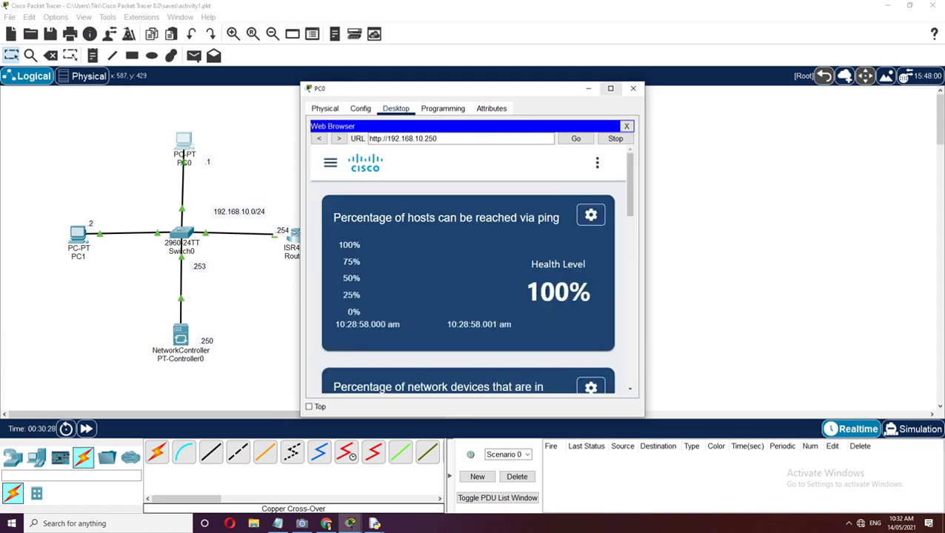
pyautogui.click(610, 88)
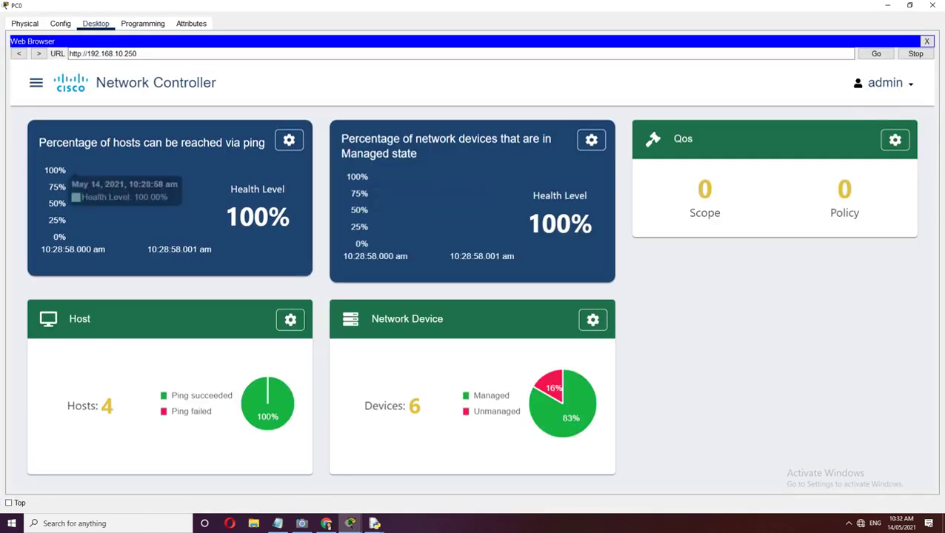
# Step: Open the controller's API Docs and browse the network-device entries, including getNetworkDeviceCount
pyautogui.click(36, 82)
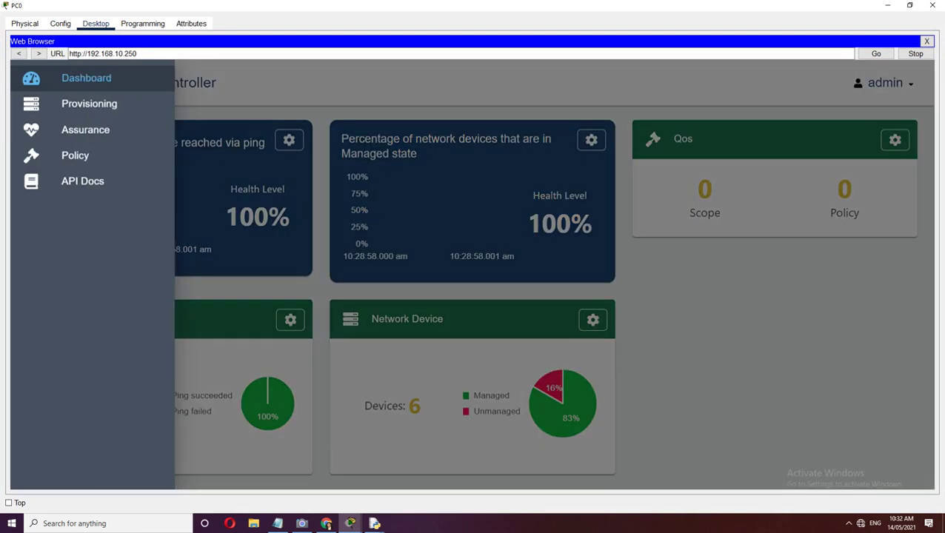
pyautogui.click(83, 180)
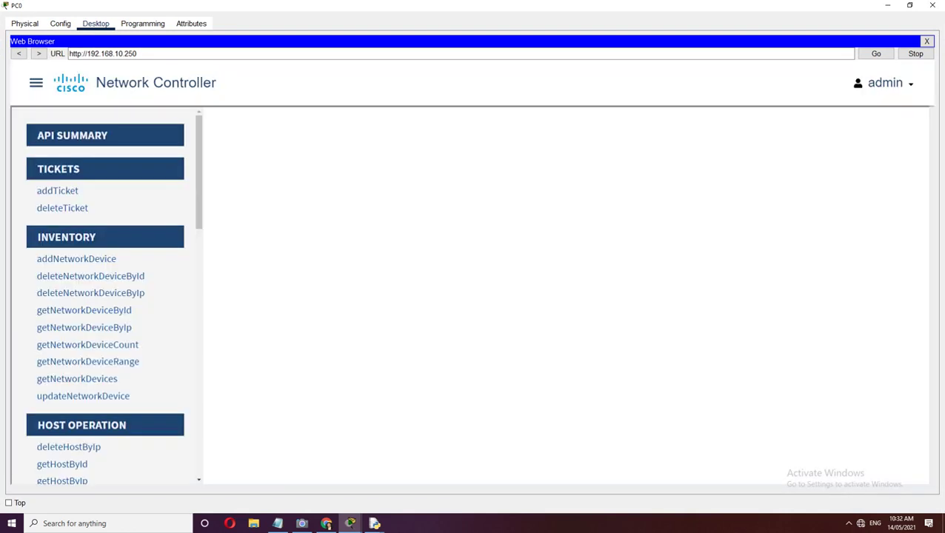
pyautogui.scroll(-1, 105, 207)
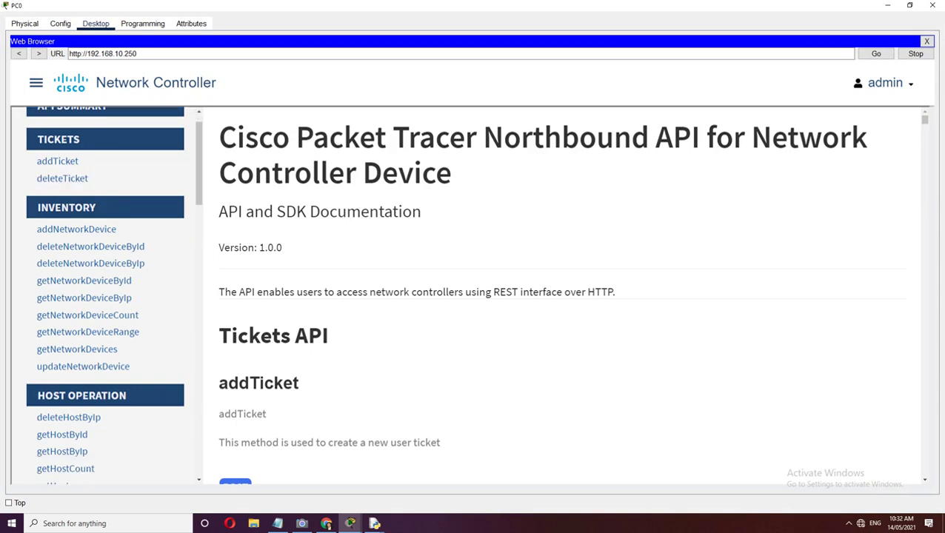
pyautogui.scroll(-1, 105, 178)
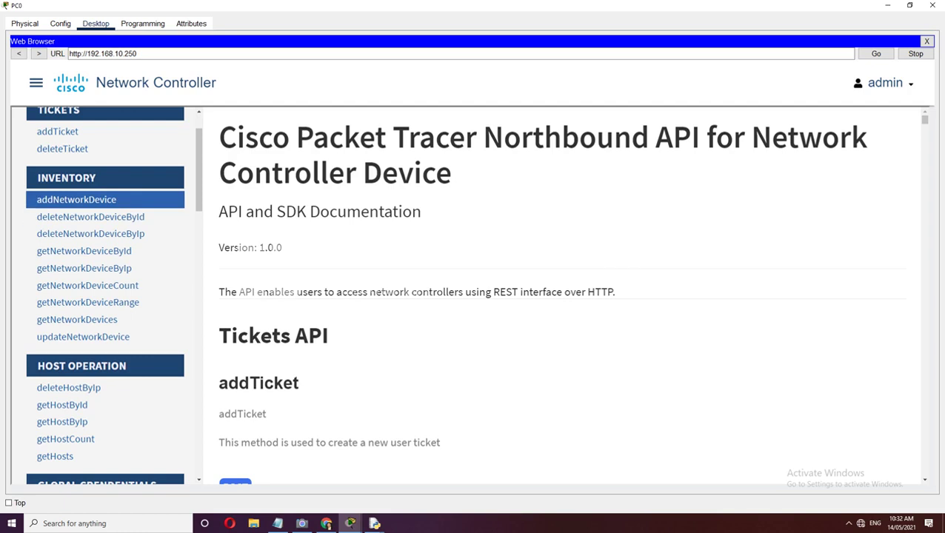
pyautogui.scroll(-2, 105, 199)
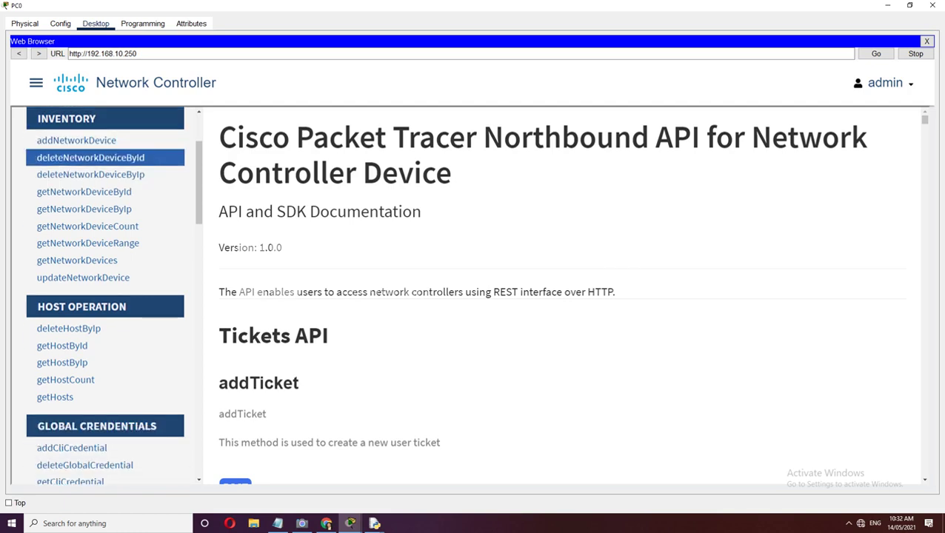
pyautogui.click(90, 174)
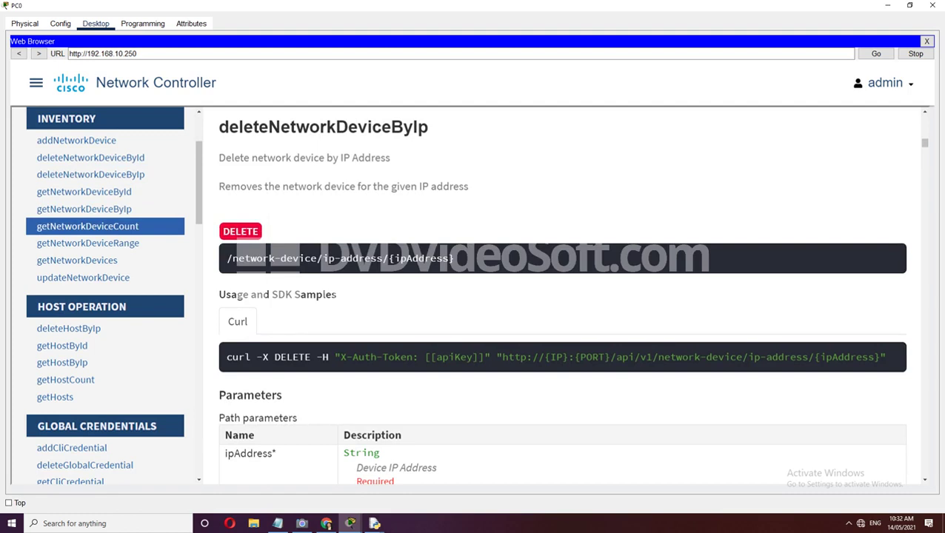
pyautogui.scroll(-1, 105, 296)
pyautogui.click(77, 230)
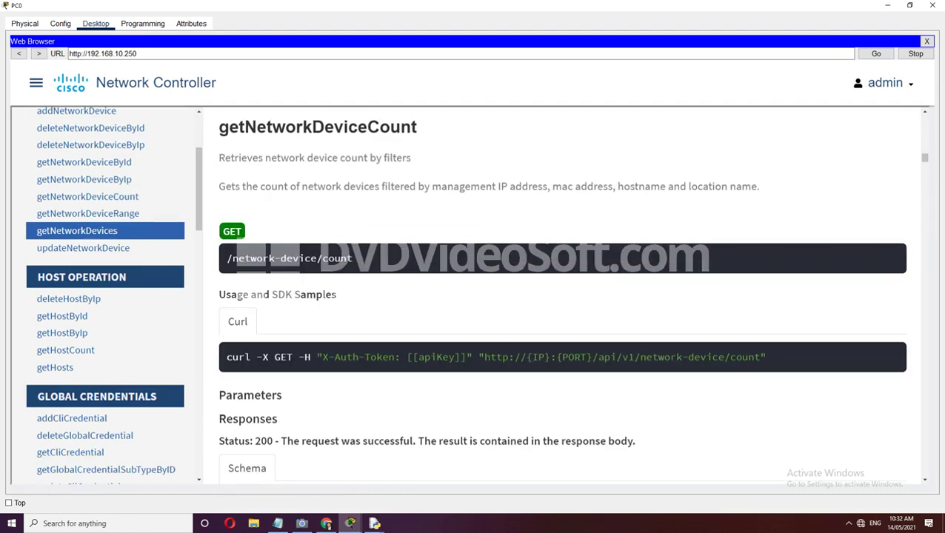
pyautogui.scroll(-4, 96, 182)
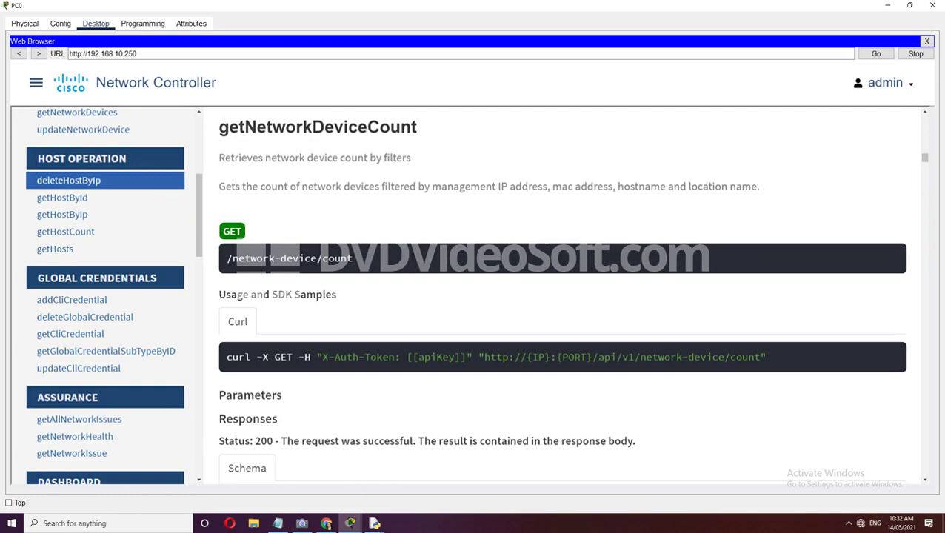
pyautogui.scroll(1, 104, 180)
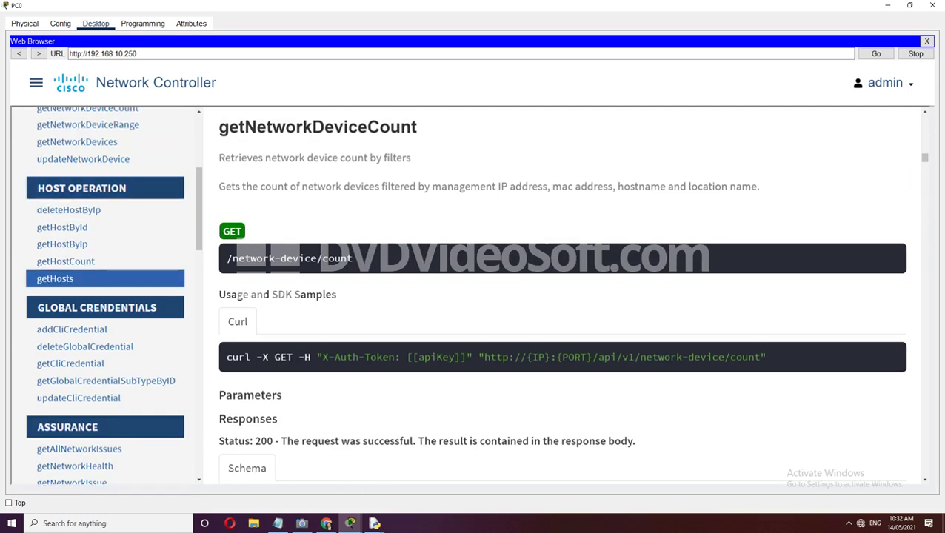
# Step: Show the getHosts documentation, highlighting api/v1/host in the curl sample and reviewing its query parameters
pyautogui.click(55, 278)
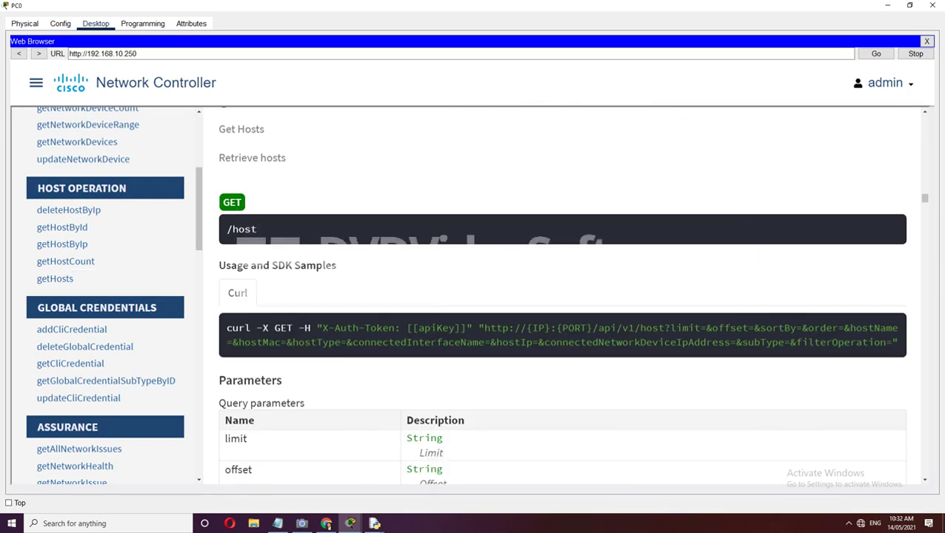
pyautogui.scroll(-1, 563, 296)
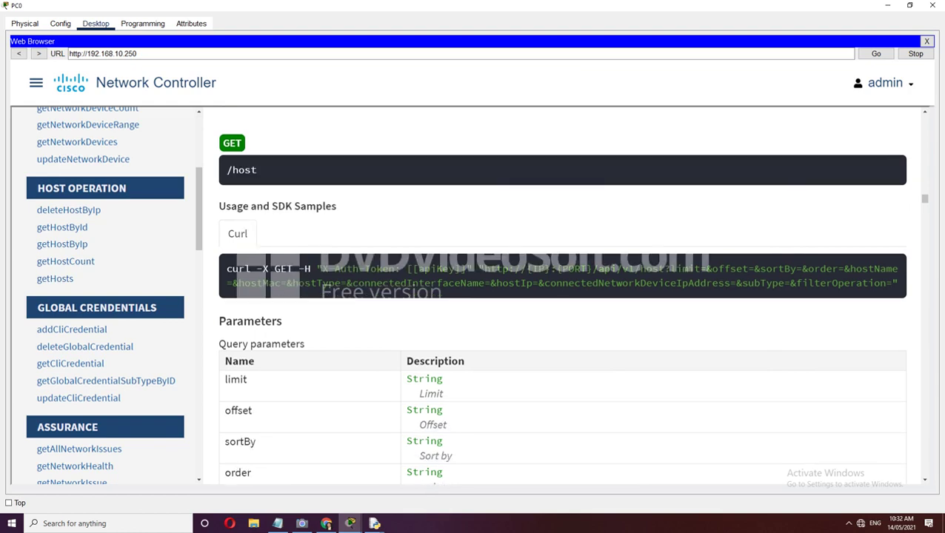
pyautogui.moveTo(598, 269); pyautogui.dragTo(664, 269)
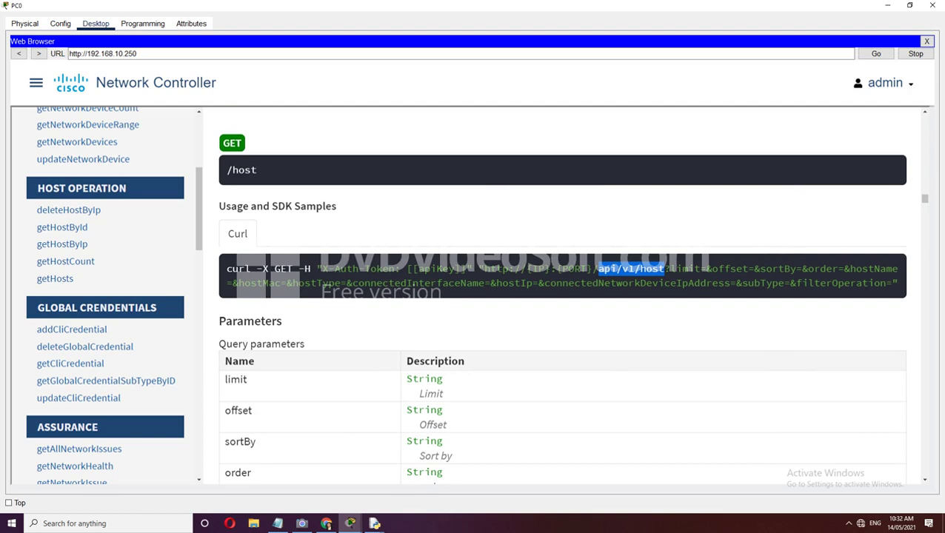
pyautogui.scroll(-2, 562, 297)
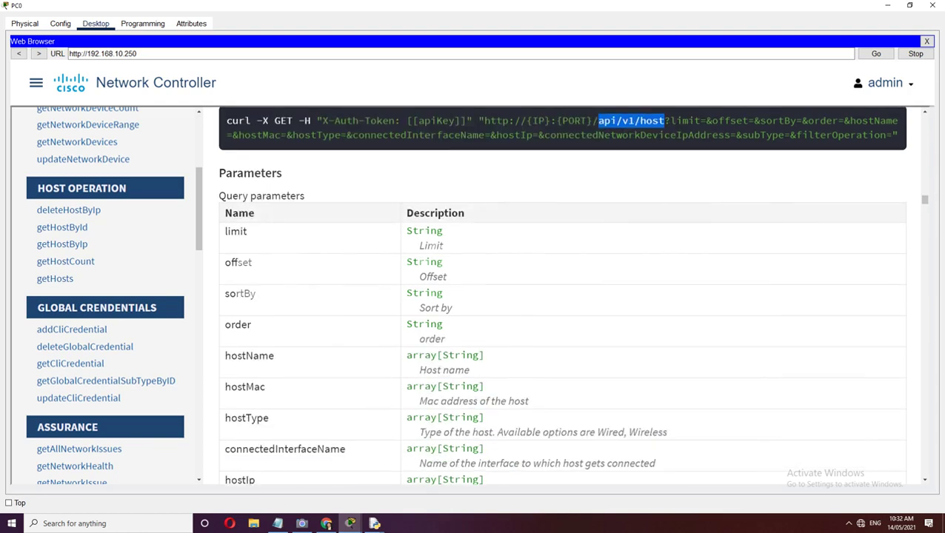
pyautogui.scroll(-4, 563, 296)
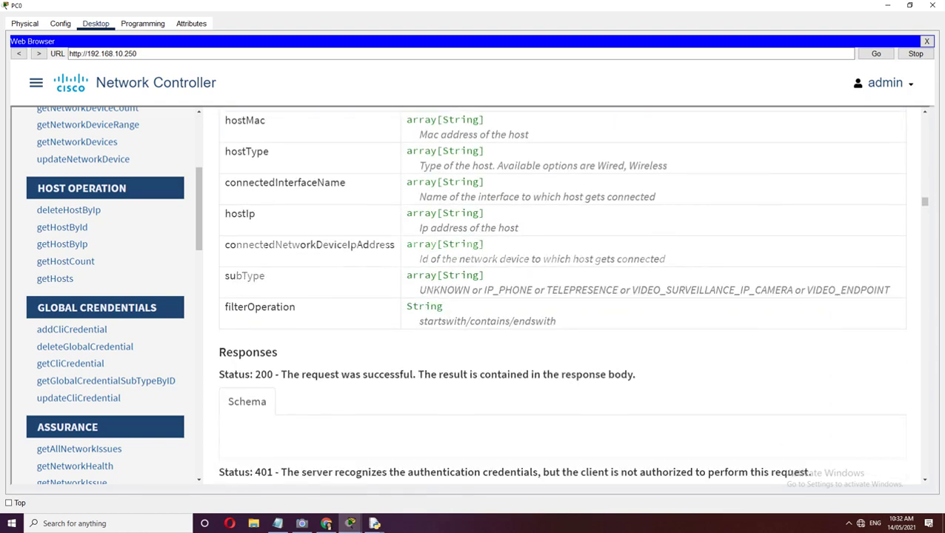
pyautogui.scroll(-1, 562, 296)
pyautogui.scroll(6, 563, 296)
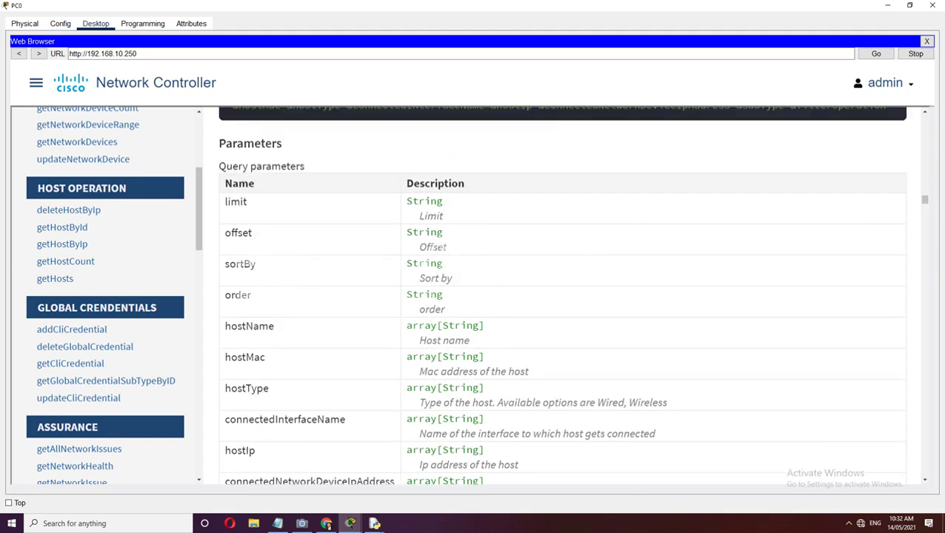
pyautogui.scroll(1, 563, 296)
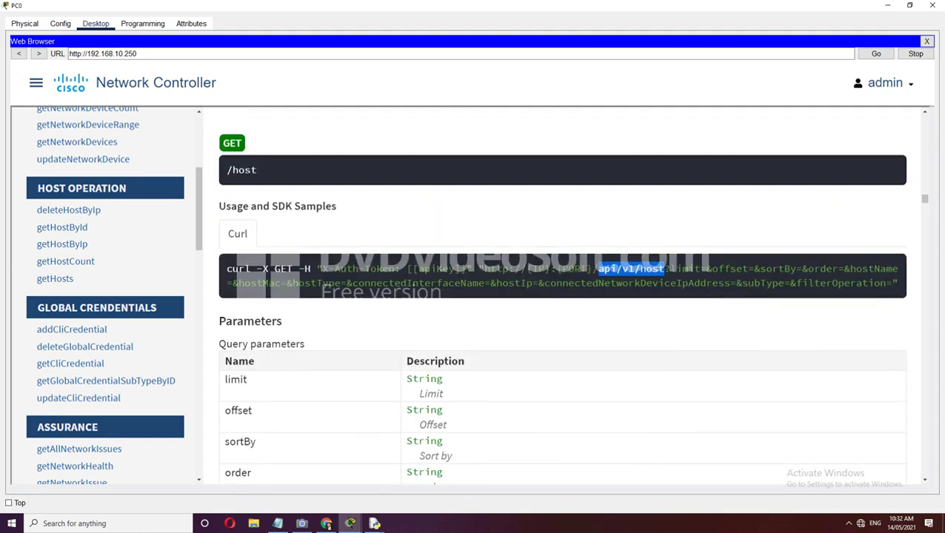
pyautogui.scroll(2, 563, 296)
pyautogui.scroll(-4, 563, 297)
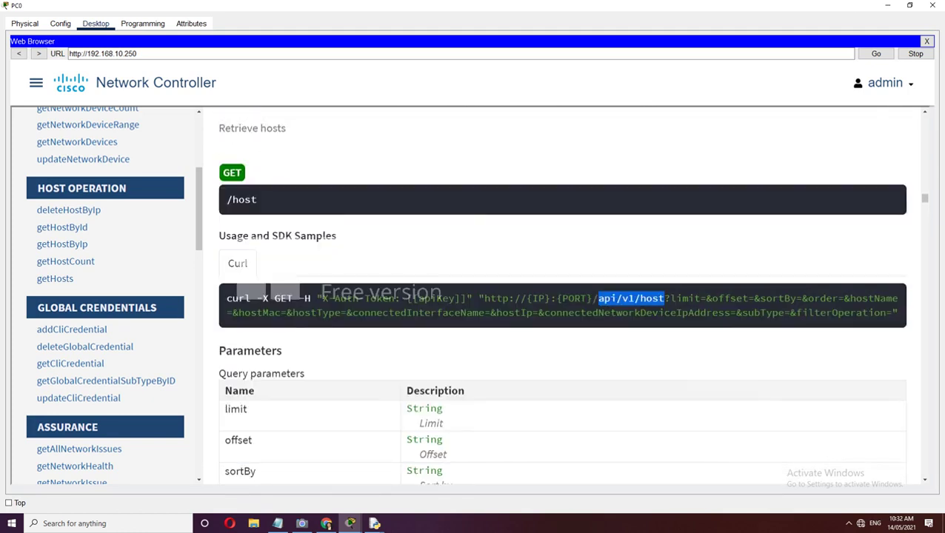
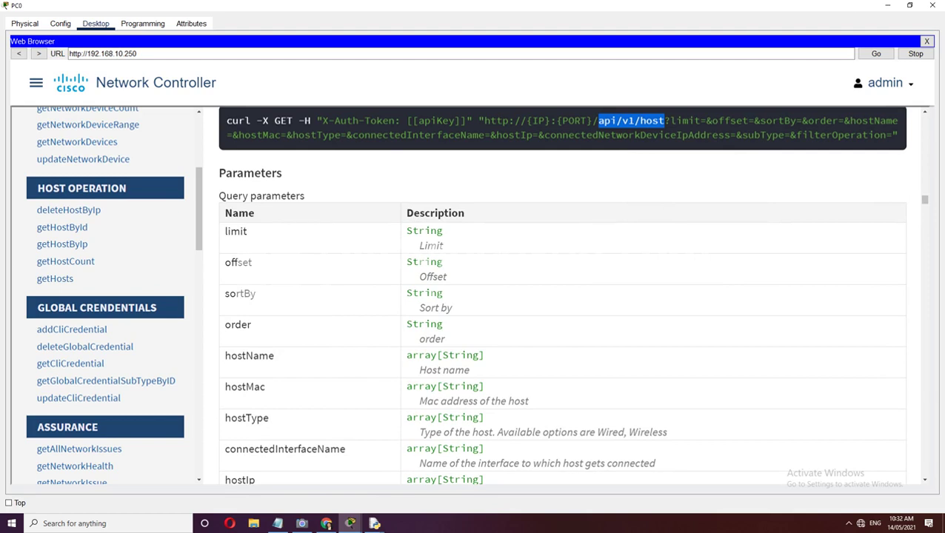
# Step: Scroll the API sidebar to the INVENTORY section and open the getNetworkDevices reference
pyautogui.scroll(-1, 563, 297)
pyautogui.scroll(-2, 562, 296)
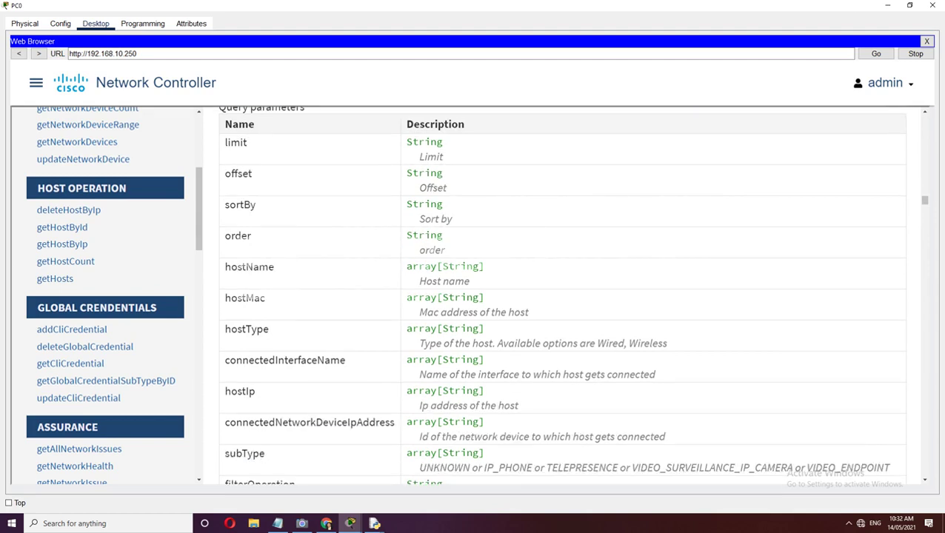
pyautogui.scroll(-1, 563, 297)
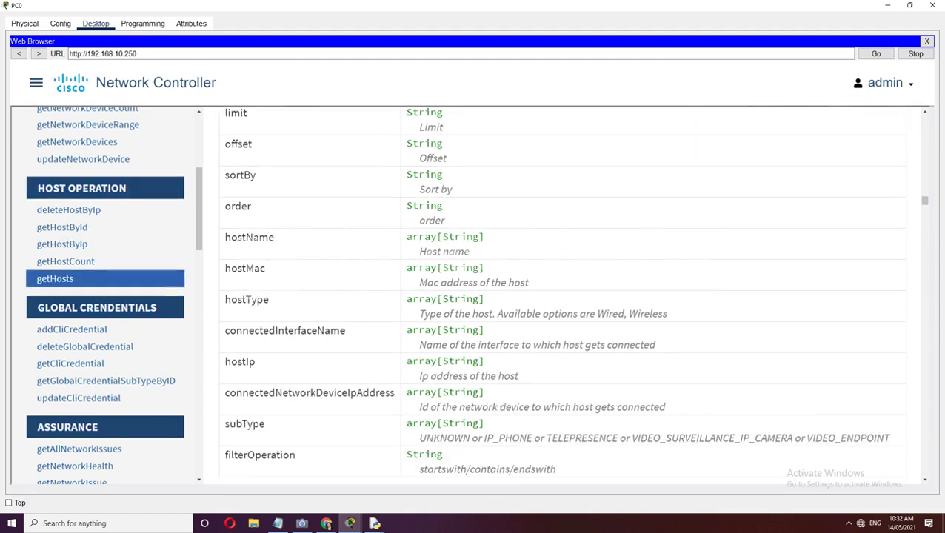
pyautogui.scroll(-3, 105, 381)
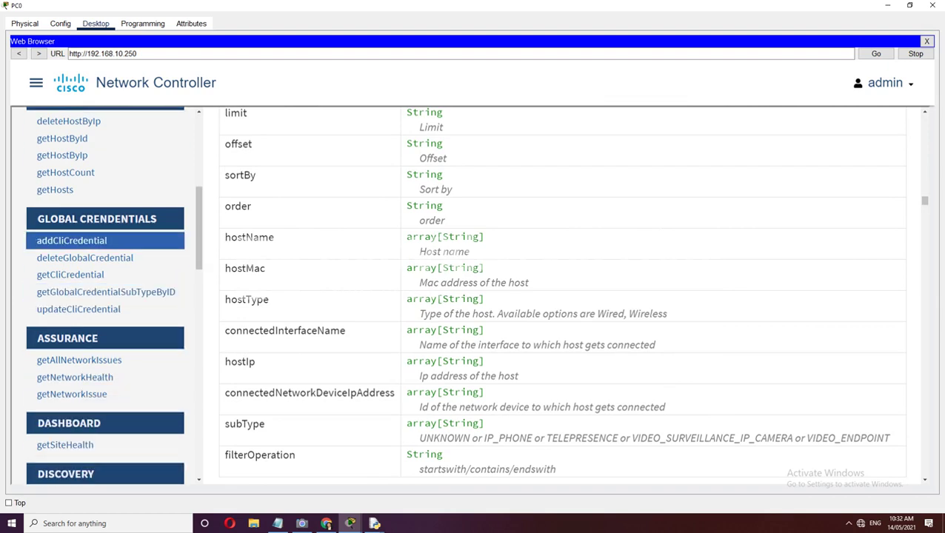
pyautogui.scroll(8, 105, 296)
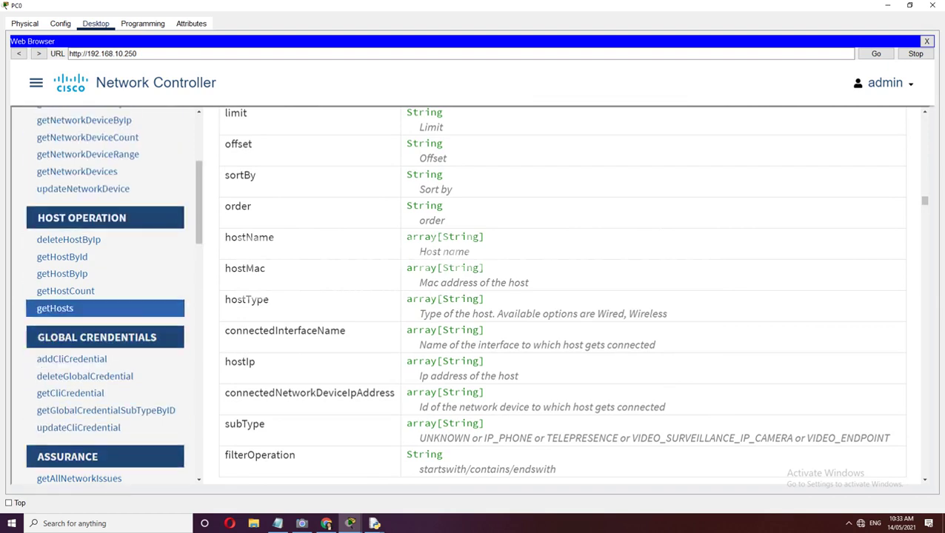
pyautogui.scroll(3, 105, 303)
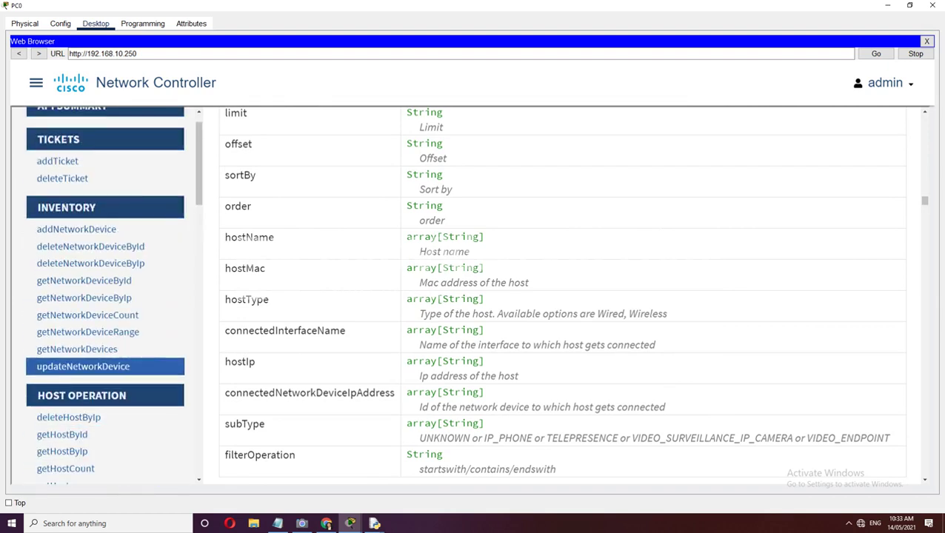
pyautogui.scroll(-3, 105, 304)
pyautogui.scroll(-2, 105, 317)
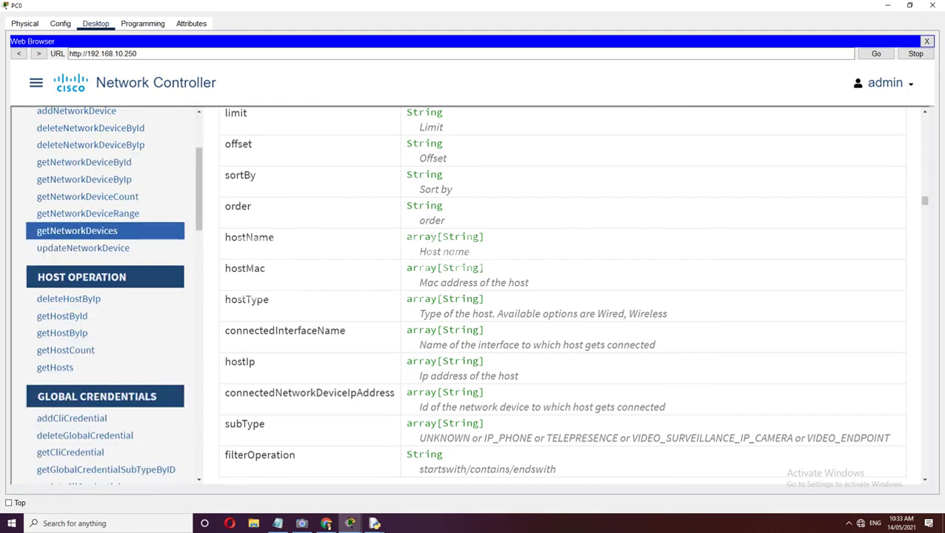
pyautogui.click(77, 230)
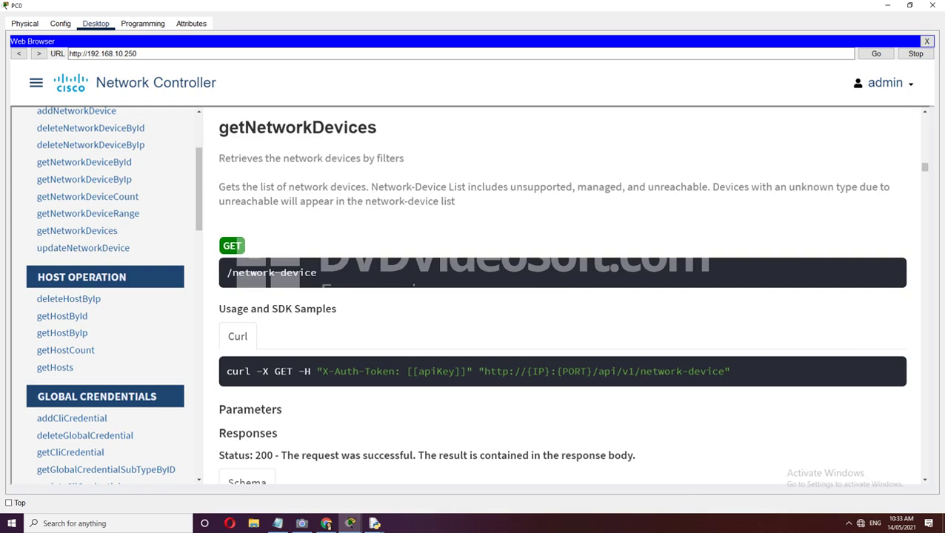
# Step: Highlight api/v1/network-device in the curl sample, then browse to updateNetworkDevice and back
pyautogui.scroll(-1, 562, 297)
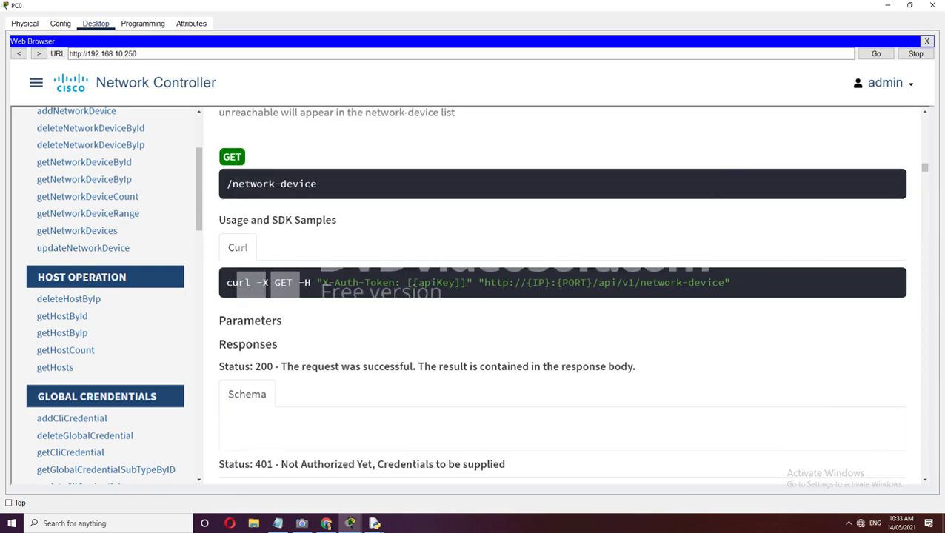
pyautogui.moveTo(597, 282); pyautogui.dragTo(718, 282)
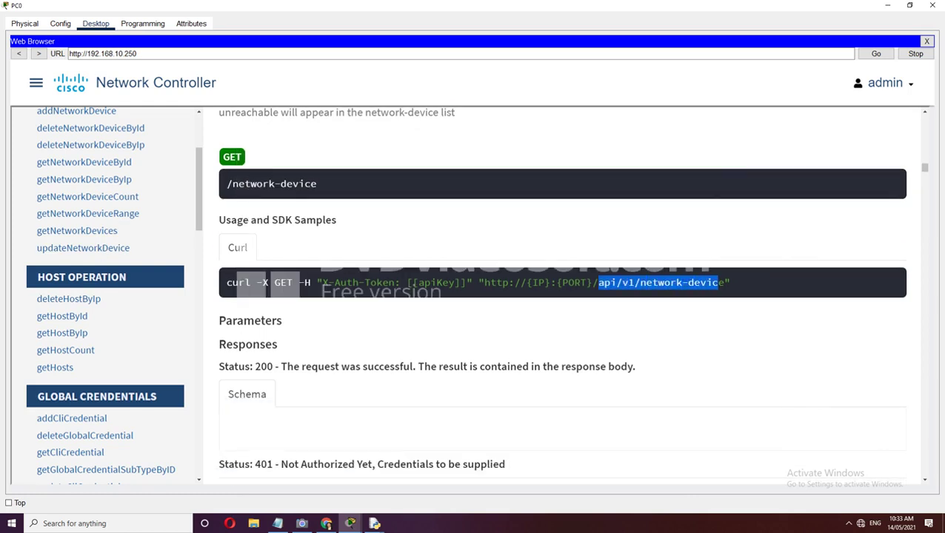
pyautogui.scroll(-3, 561, 297)
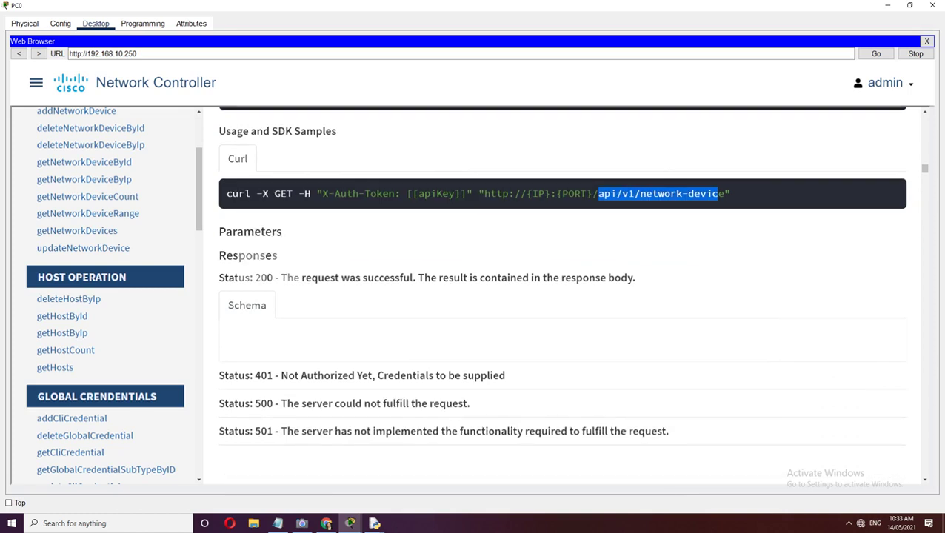
pyautogui.scroll(-4, 561, 296)
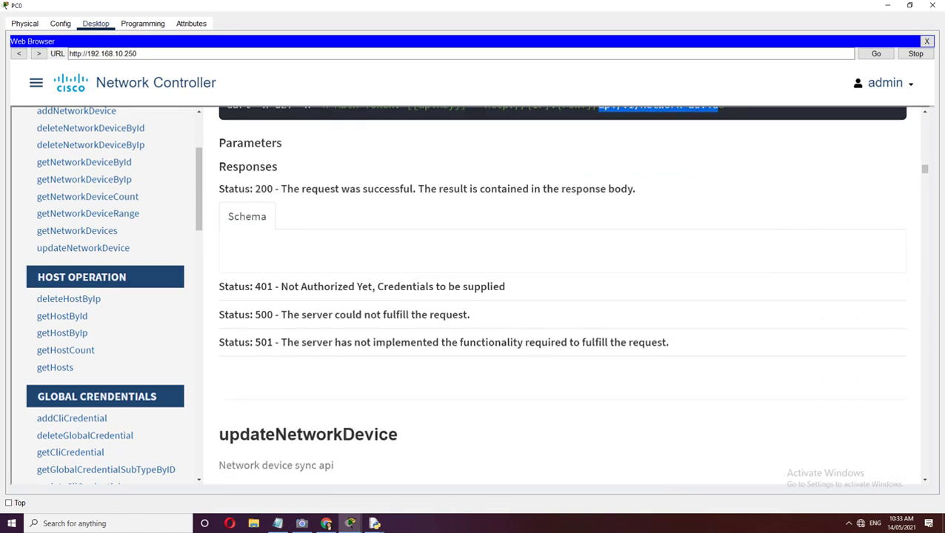
pyautogui.scroll(-3, 561, 296)
pyautogui.scroll(4, 561, 297)
pyautogui.scroll(-6, 561, 296)
pyautogui.scroll(-7, 561, 296)
pyautogui.scroll(-3, 561, 297)
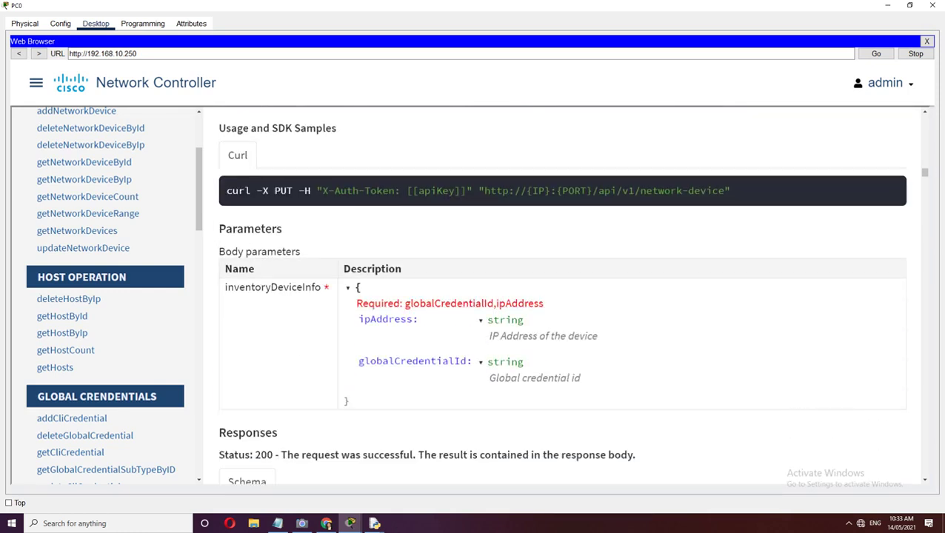
pyautogui.scroll(-6, 561, 296)
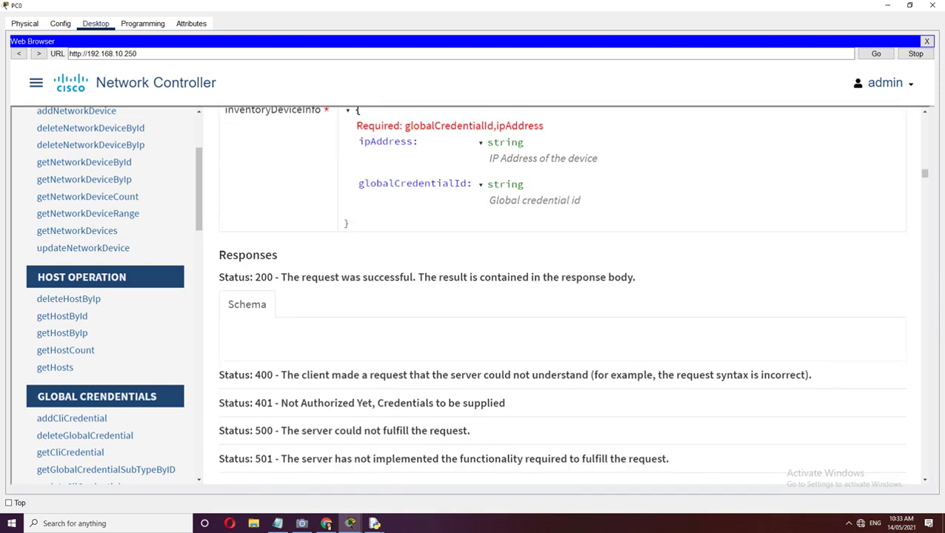
pyautogui.scroll(4, 562, 296)
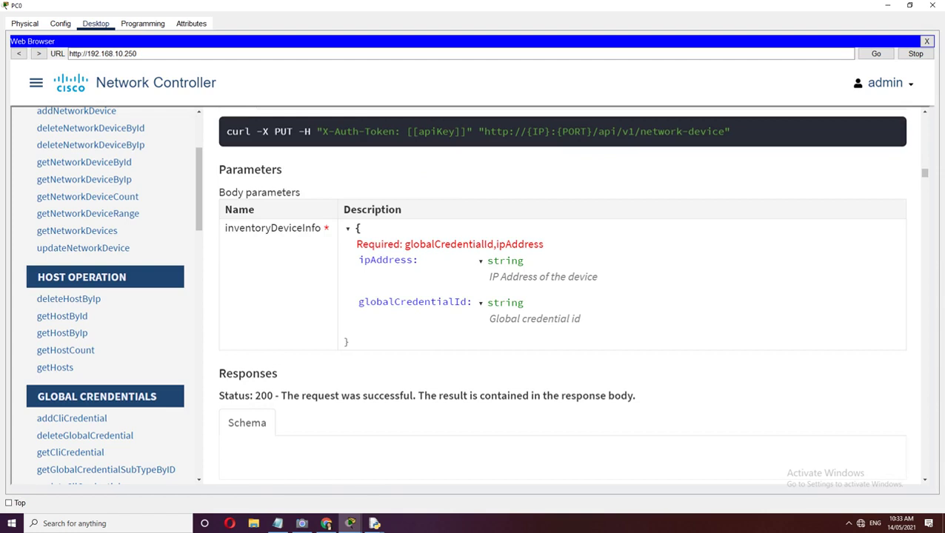
pyautogui.scroll(20, 561, 296)
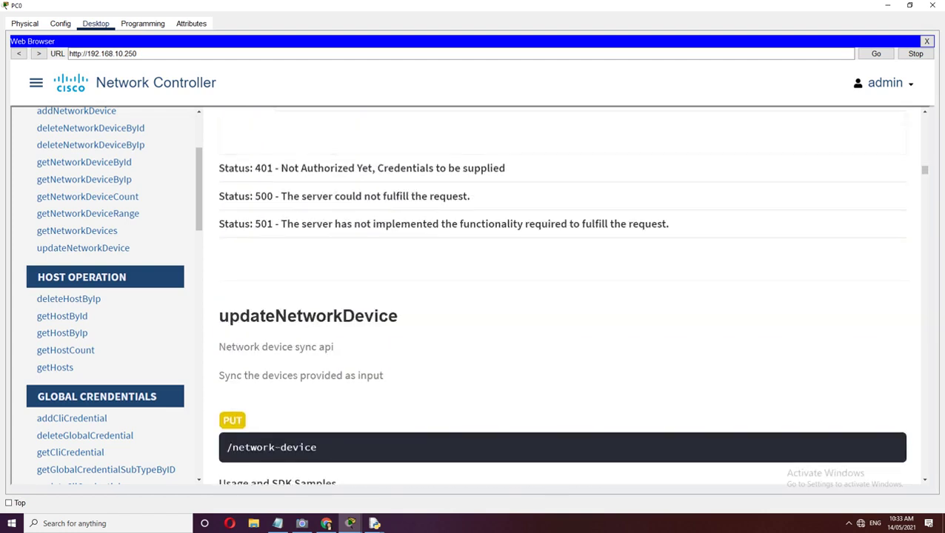
pyautogui.scroll(8, 561, 296)
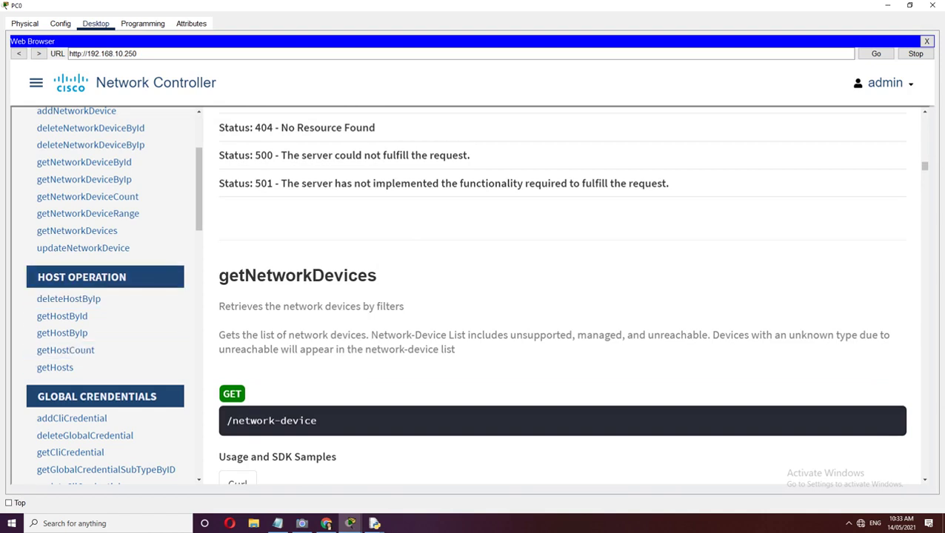
pyautogui.scroll(1, 74, 230)
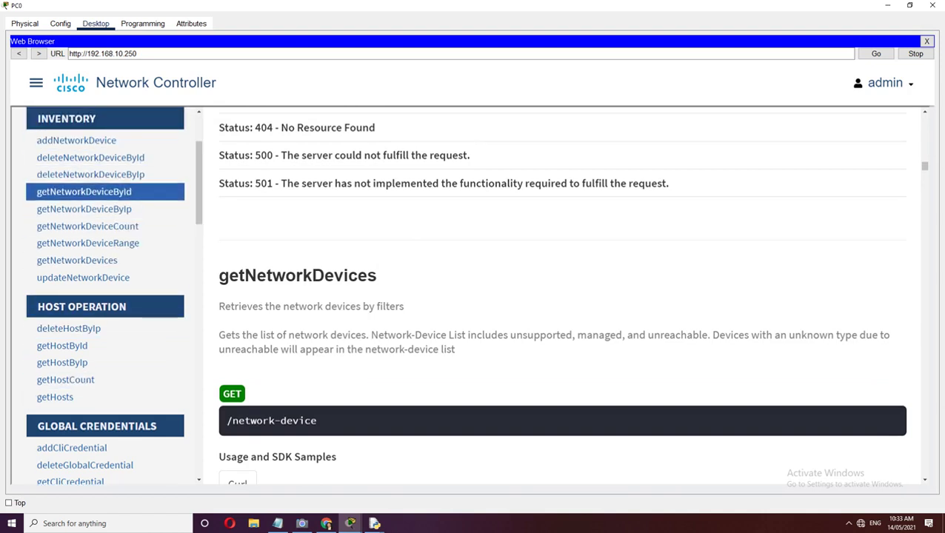
# Step: Look over the getNetworkDeviceById and getNetworkDeviceByIp references
pyautogui.click(84, 191)
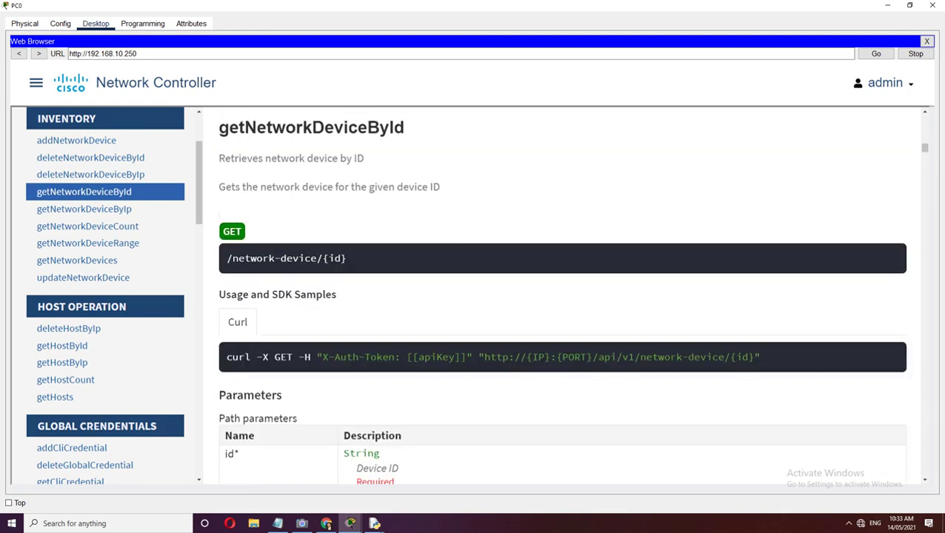
pyautogui.scroll(-2, 563, 296)
pyautogui.scroll(-3, 563, 296)
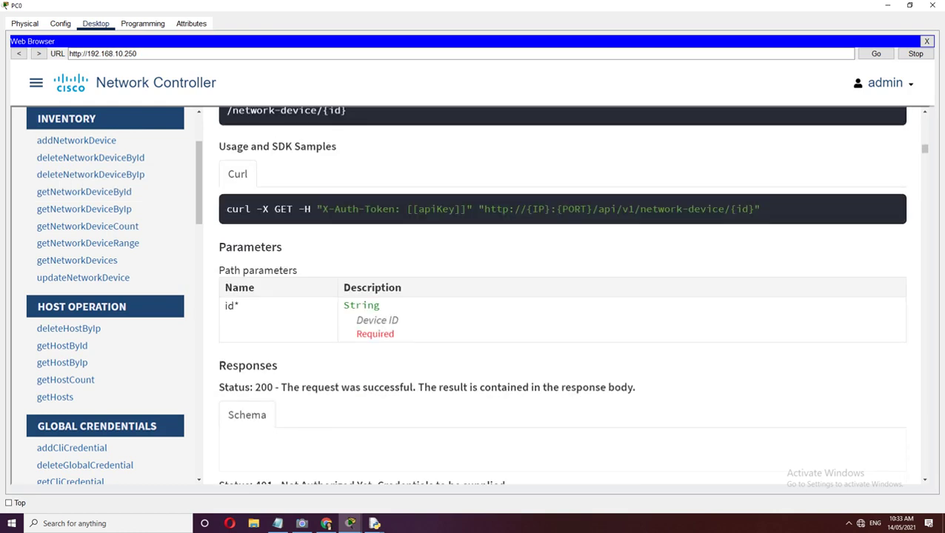
pyautogui.scroll(-1, 74, 332)
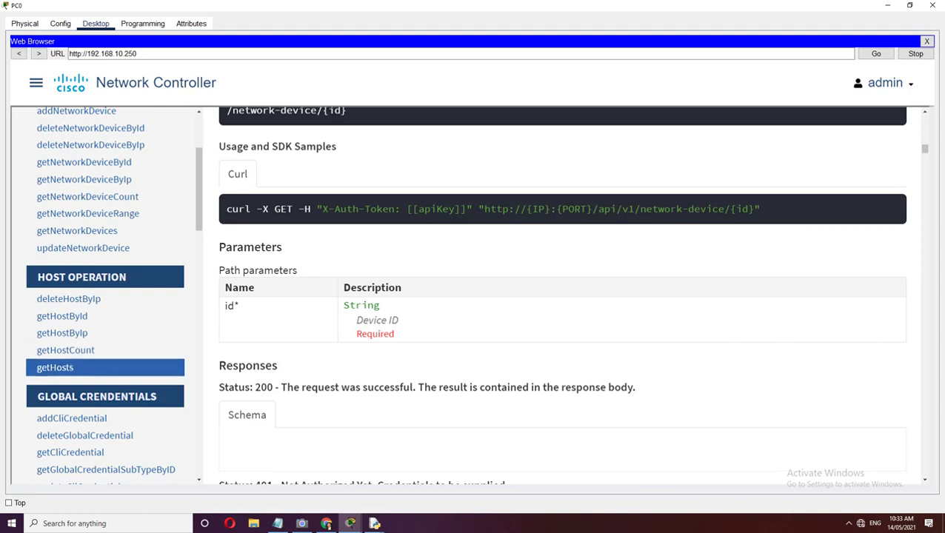
pyautogui.click(84, 179)
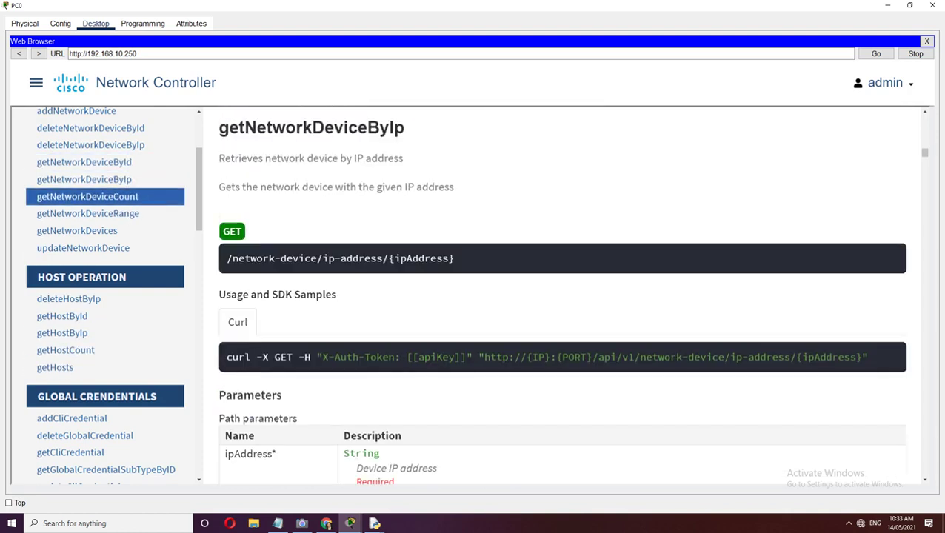
pyautogui.scroll(-8, 561, 296)
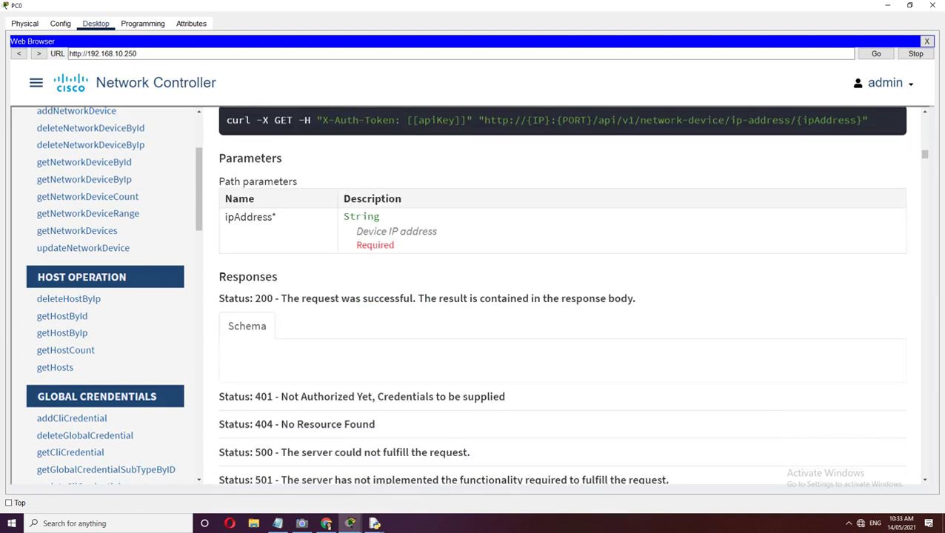
# Step: Return to the getNetworkDevices reference and read through its details
pyautogui.click(77, 231)
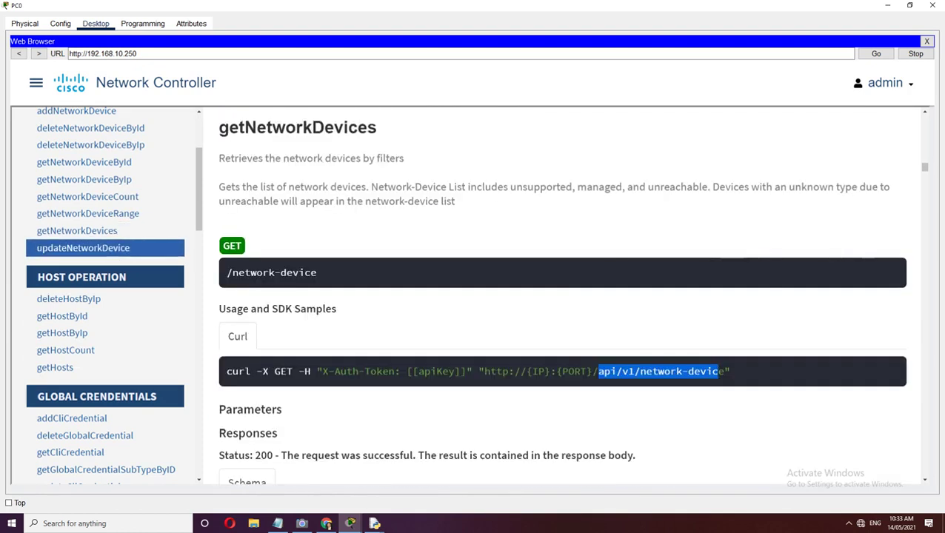
pyautogui.scroll(-9, 562, 297)
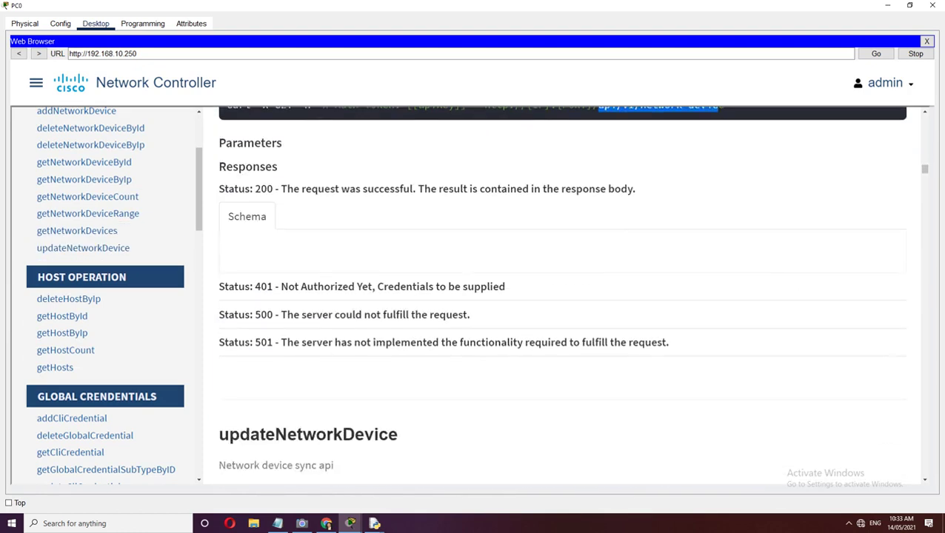
pyautogui.scroll(-2, 562, 296)
pyautogui.scroll(3, 562, 296)
pyautogui.scroll(4, 561, 296)
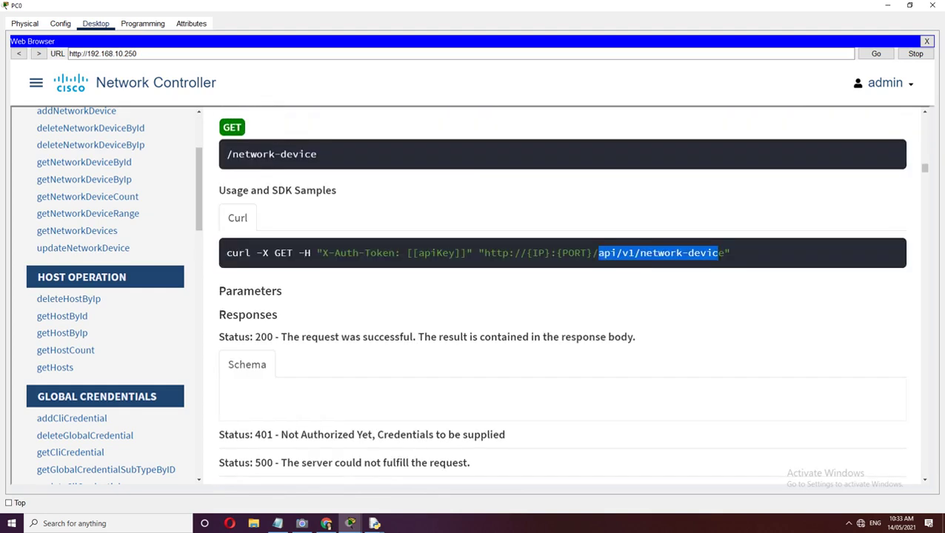
pyautogui.scroll(-11, 561, 296)
pyautogui.scroll(-7, 561, 296)
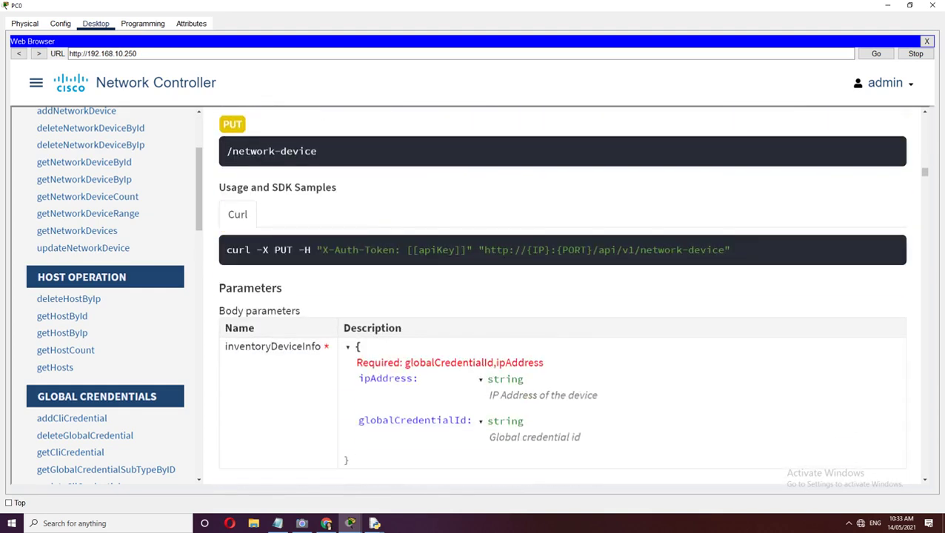
pyautogui.scroll(-2, 561, 297)
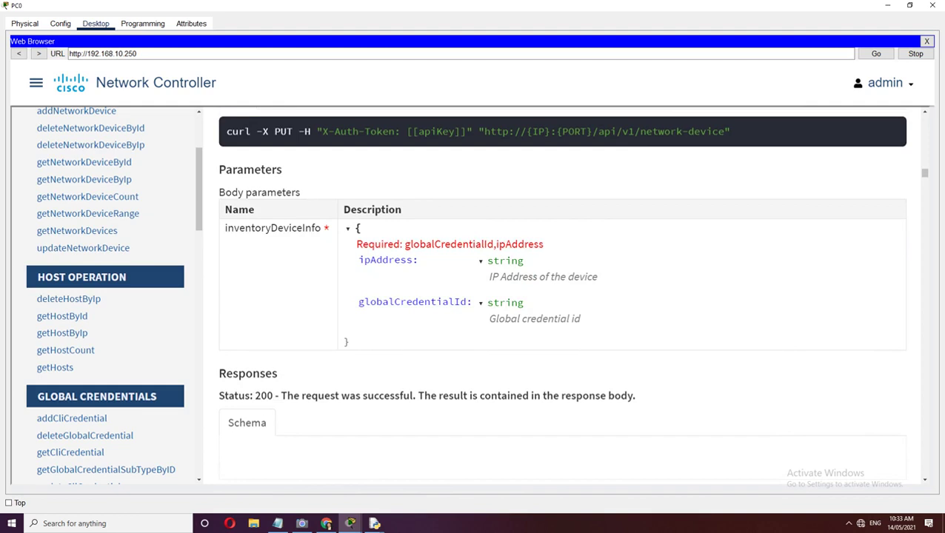
pyautogui.scroll(-5, 562, 296)
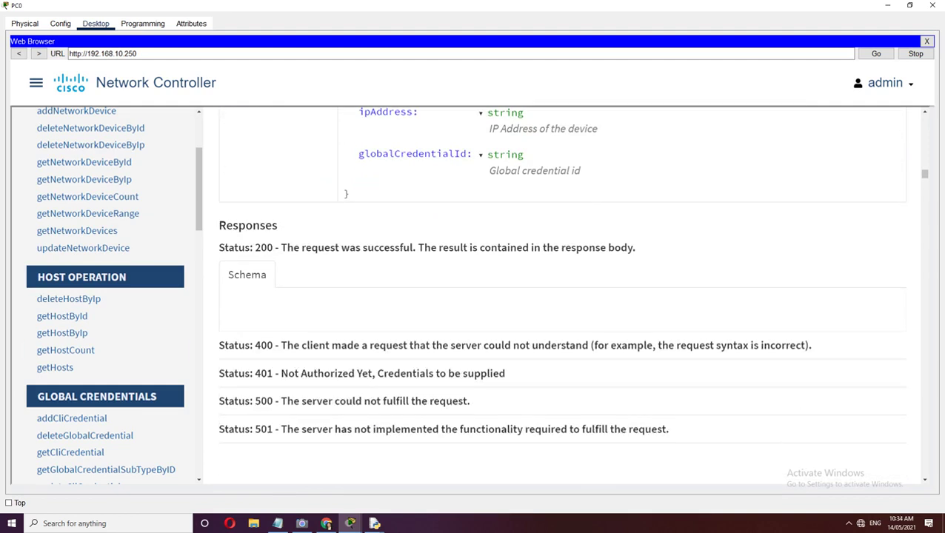
# Step: Read the getHosts parameters, then minimize the PC0 and Packet Tracer windows
pyautogui.click(54, 368)
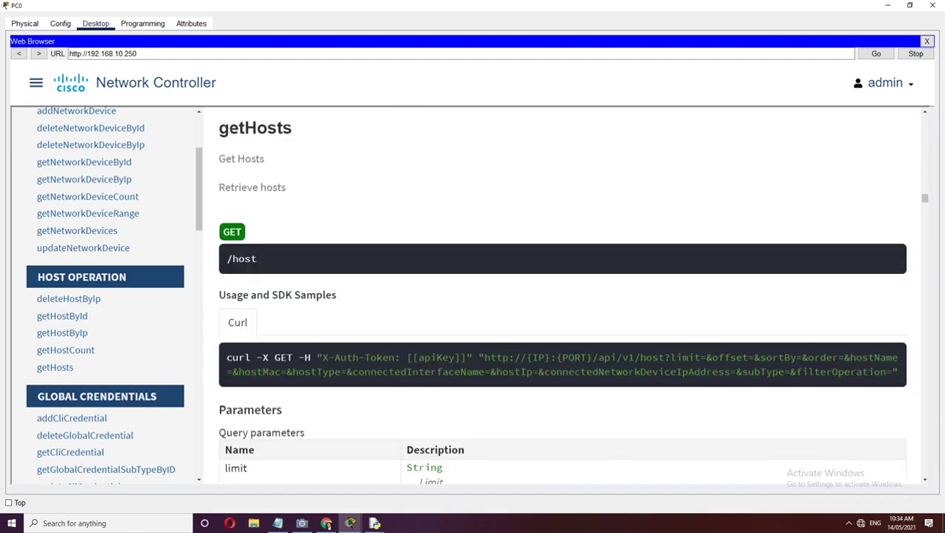
pyautogui.scroll(-5, 562, 297)
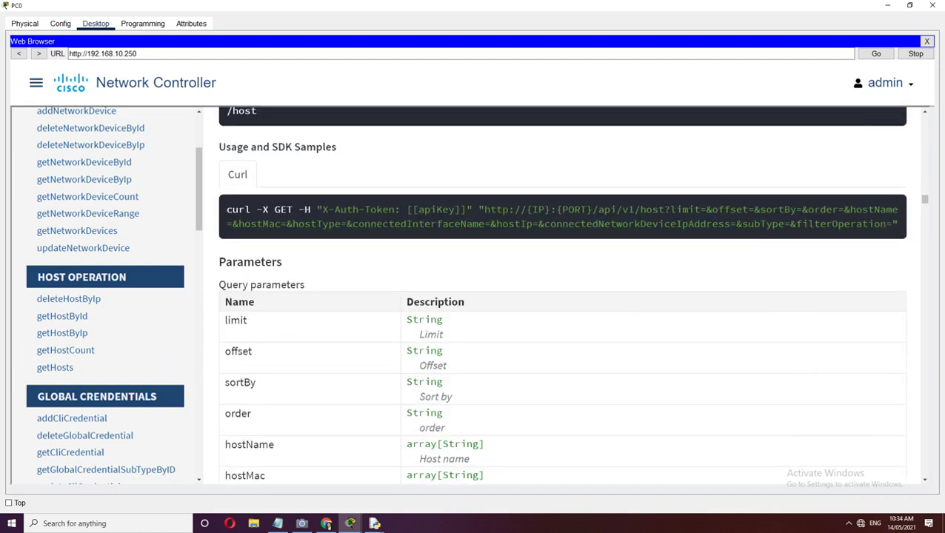
pyautogui.scroll(-2, 562, 296)
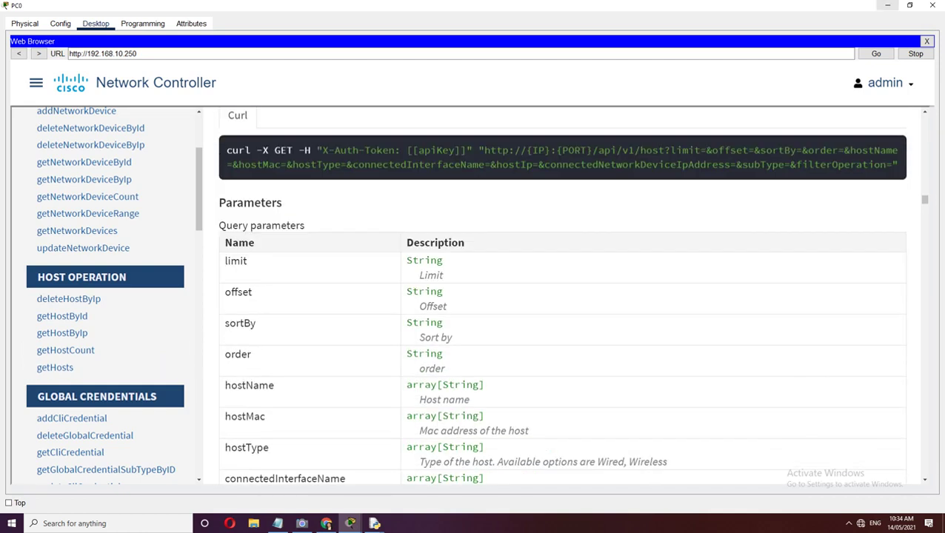
pyautogui.click(887, 5)
pyautogui.click(887, 5)
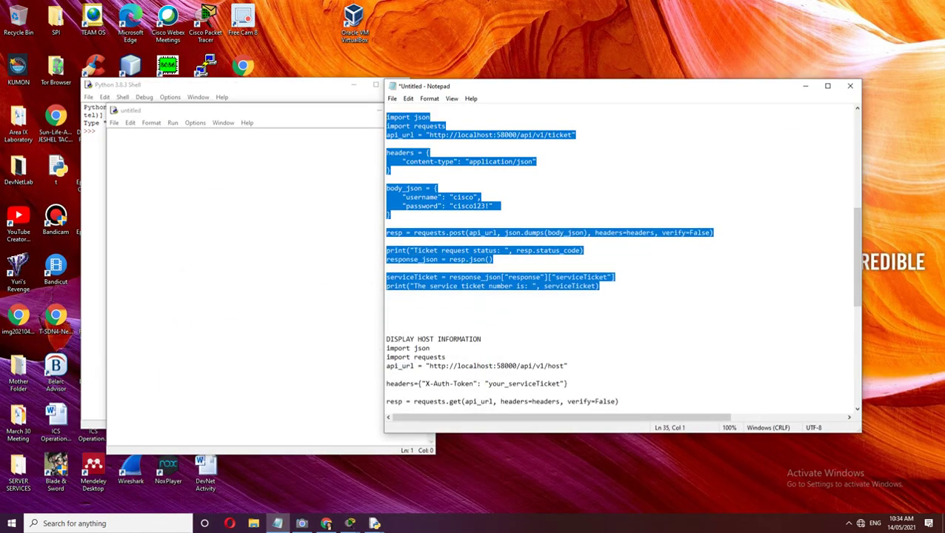
# Step: Copy the ticket-request code from Notepad and paste it into the untitled IDLE editor
pyautogui.rightClick(421, 196)
pyautogui.click(445, 227)
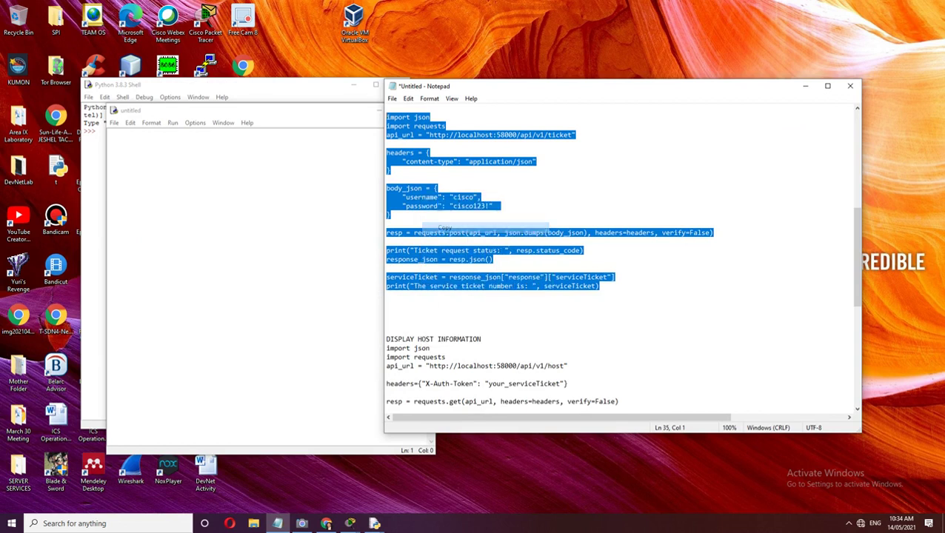
pyautogui.click(296, 223)
pyautogui.rightClick(138, 151)
pyautogui.click(155, 175)
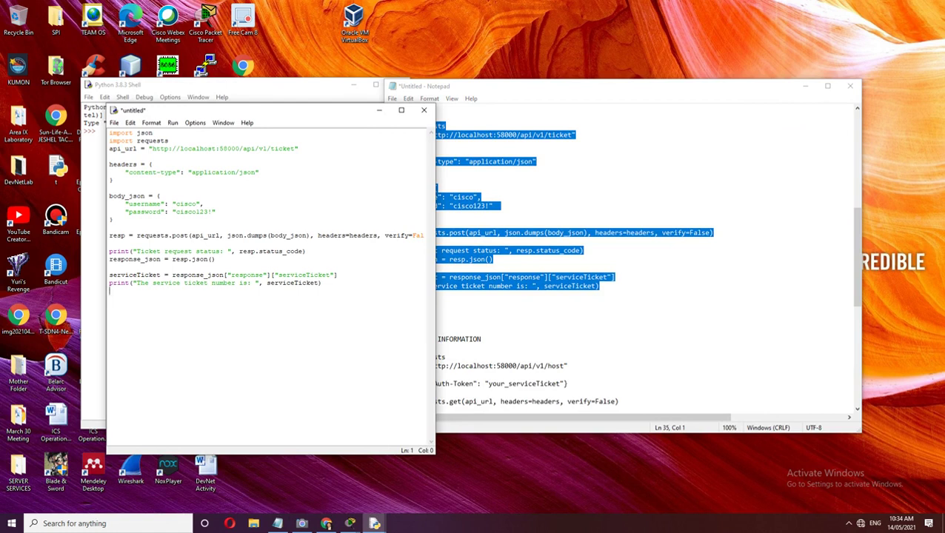
# Step: Replace the sample username and password with the controller's login credentials, then highlight api/v1/ticket
pyautogui.moveTo(176, 203); pyautogui.dragTo(197, 204)
pyautogui.write('admin')
pyautogui.moveTo(174, 212); pyautogui.dragTo(213, 212)
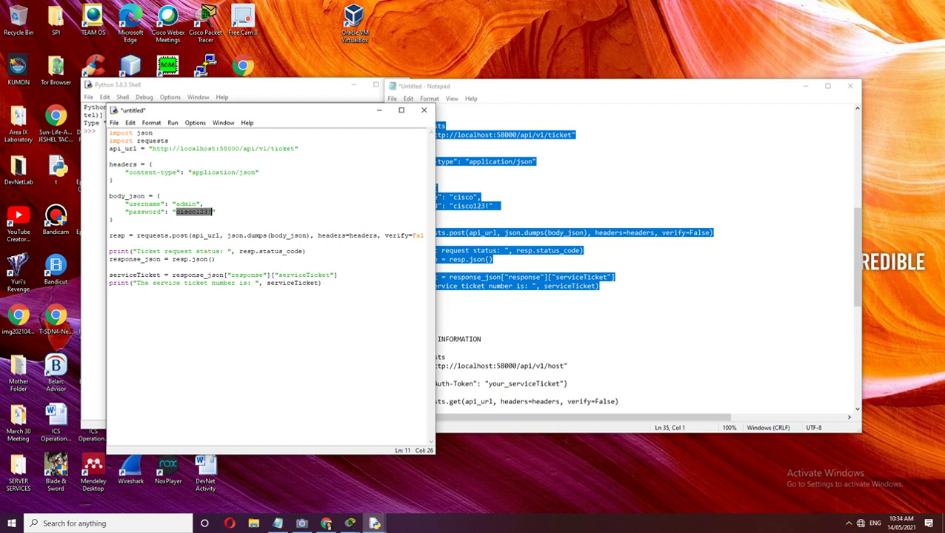
pyautogui.write('cisco')
pyautogui.click(110, 243)
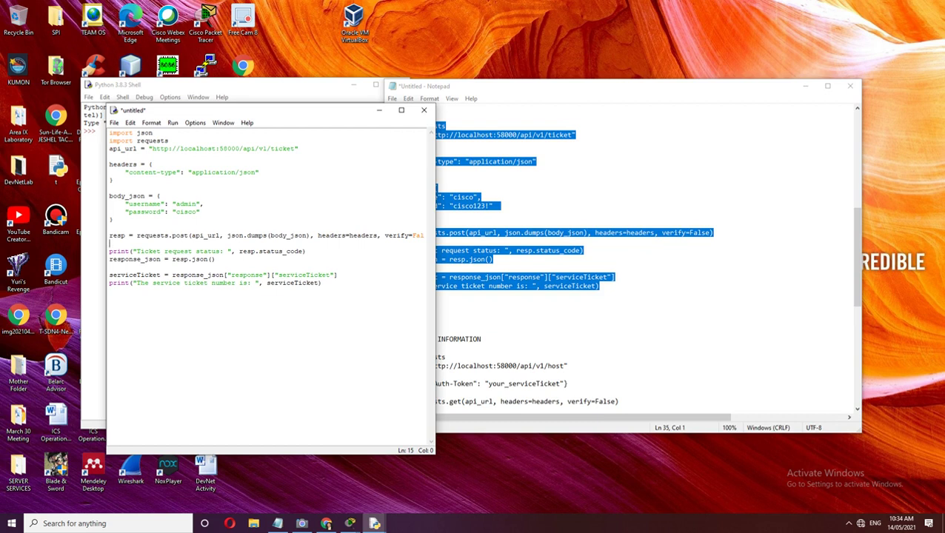
pyautogui.moveTo(243, 148); pyautogui.dragTo(292, 148)
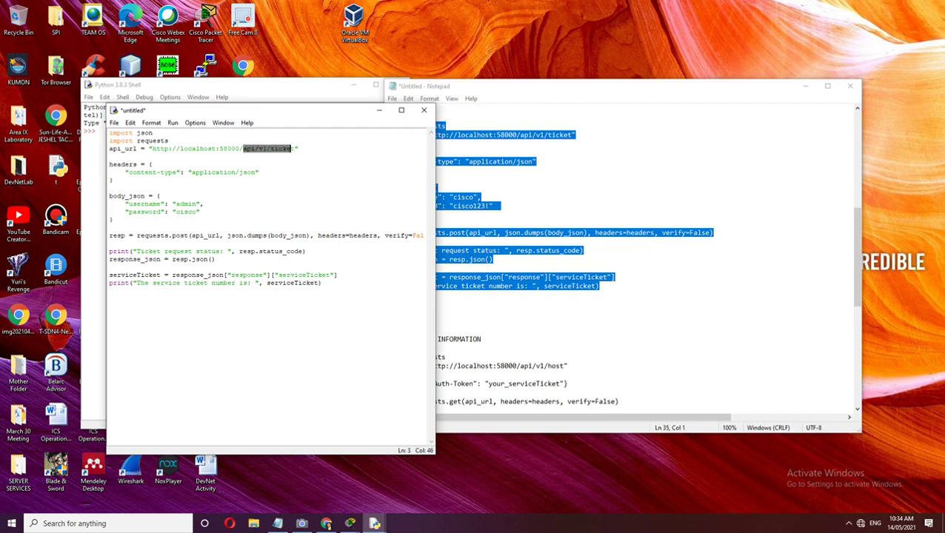
pyautogui.moveTo(350, 524)
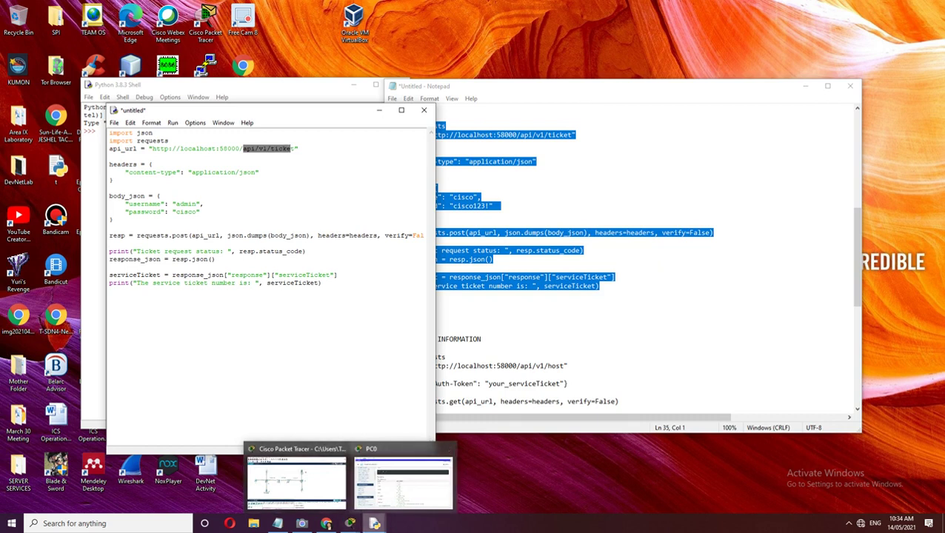
# Step: Open the addTicket reference, review its body parameters, and highlight api/v1/ticket in the curl command
pyautogui.click(403, 482)
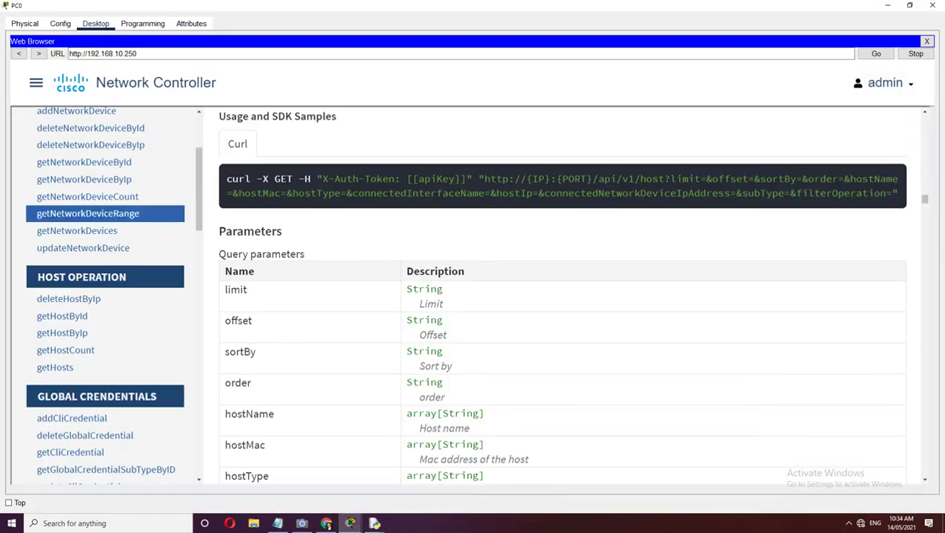
pyautogui.scroll(4, 104, 213)
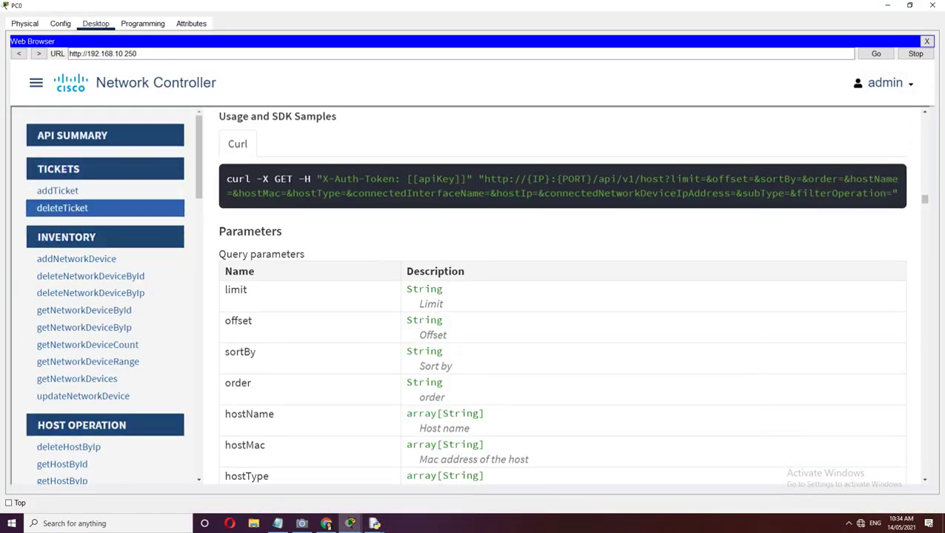
pyautogui.click(58, 191)
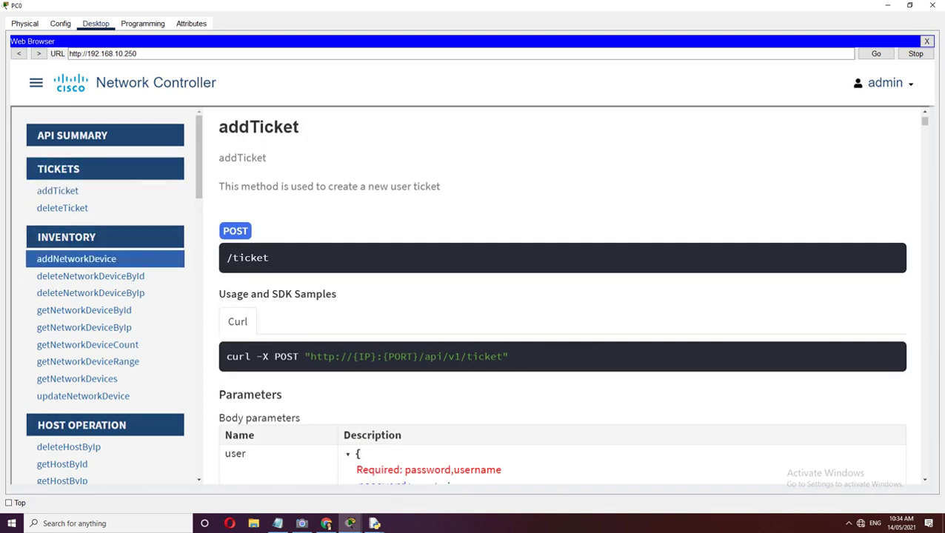
pyautogui.scroll(-2, 104, 296)
pyautogui.scroll(-5, 563, 297)
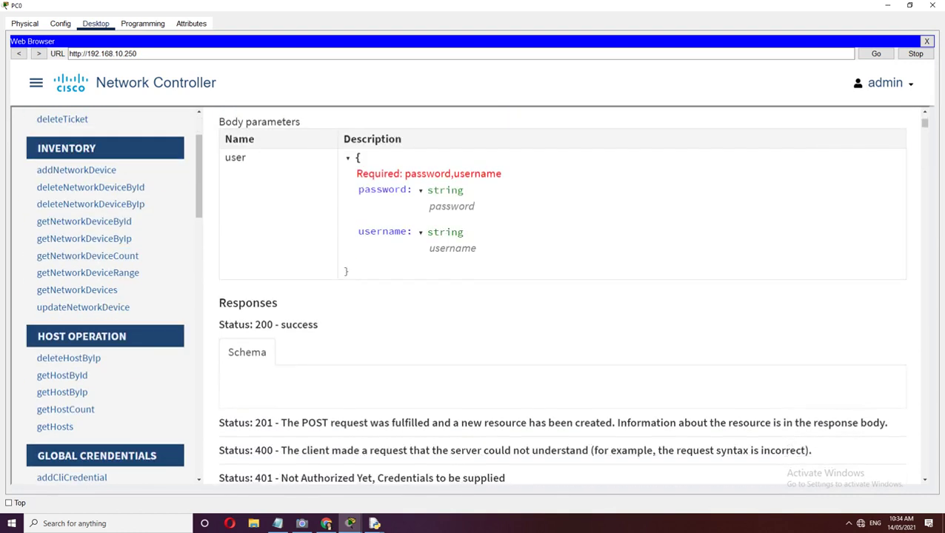
pyautogui.scroll(-1, 563, 296)
pyautogui.scroll(1, 563, 296)
pyautogui.scroll(1, 563, 296)
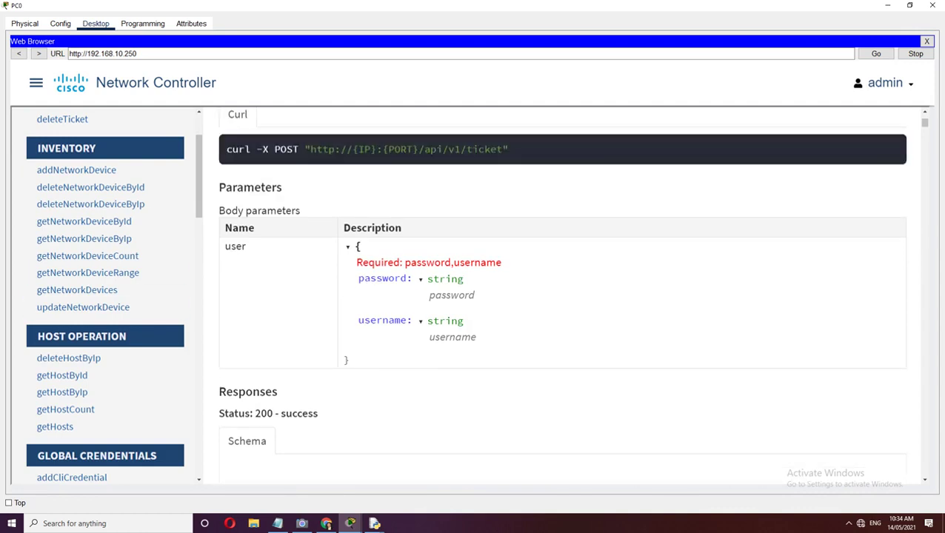
pyautogui.moveTo(424, 149); pyautogui.dragTo(503, 149)
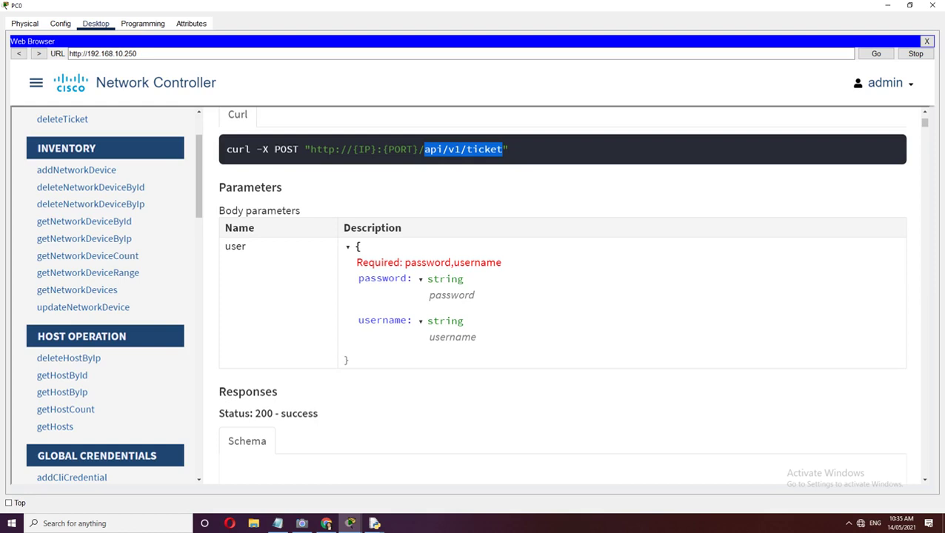
pyautogui.click(374, 523)
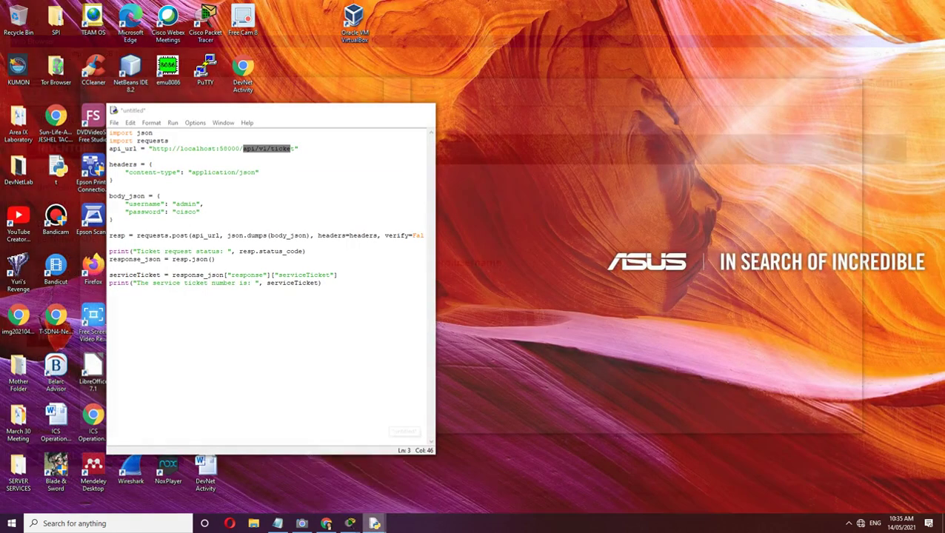
# Step: Run the untitled script as a module, saving it as Ticket in the Python38-32 folder
pyautogui.click(404, 480)
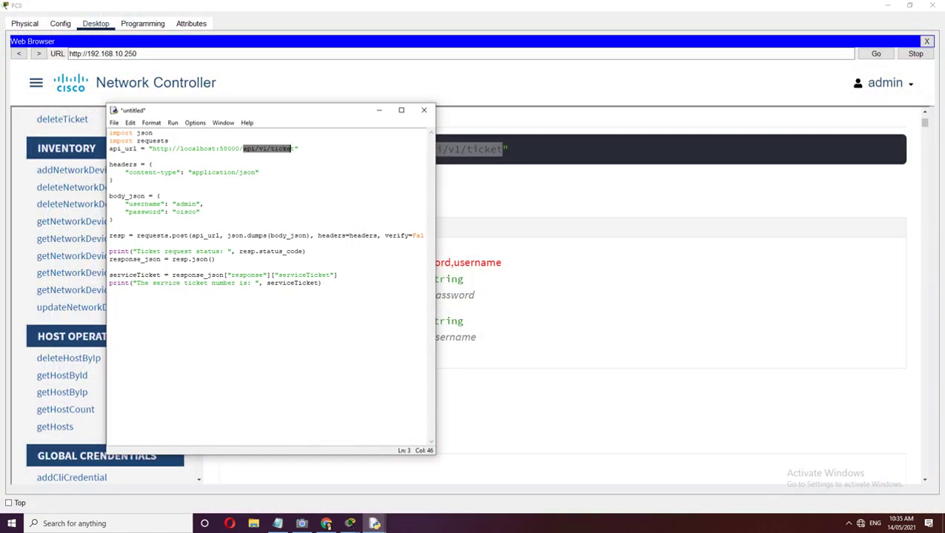
pyautogui.click(203, 203)
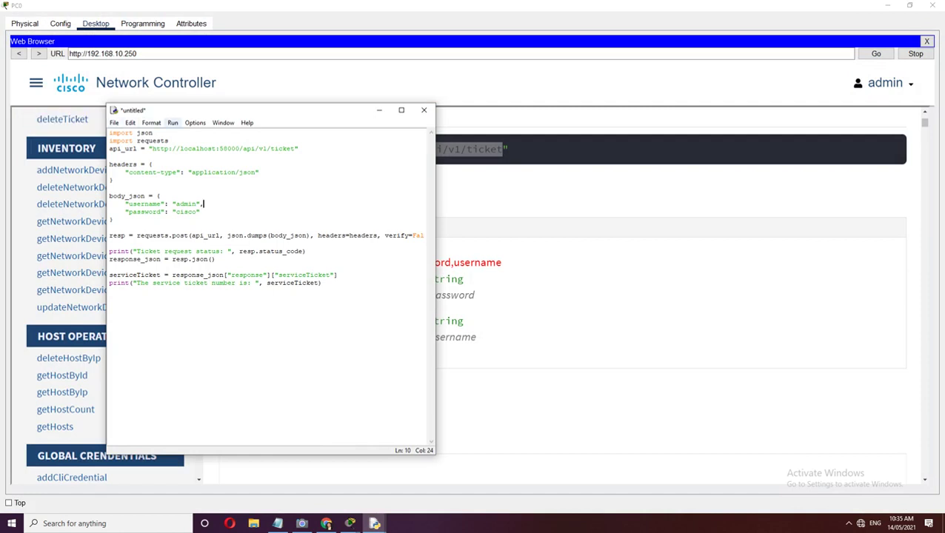
pyautogui.click(172, 122)
pyautogui.click(191, 133)
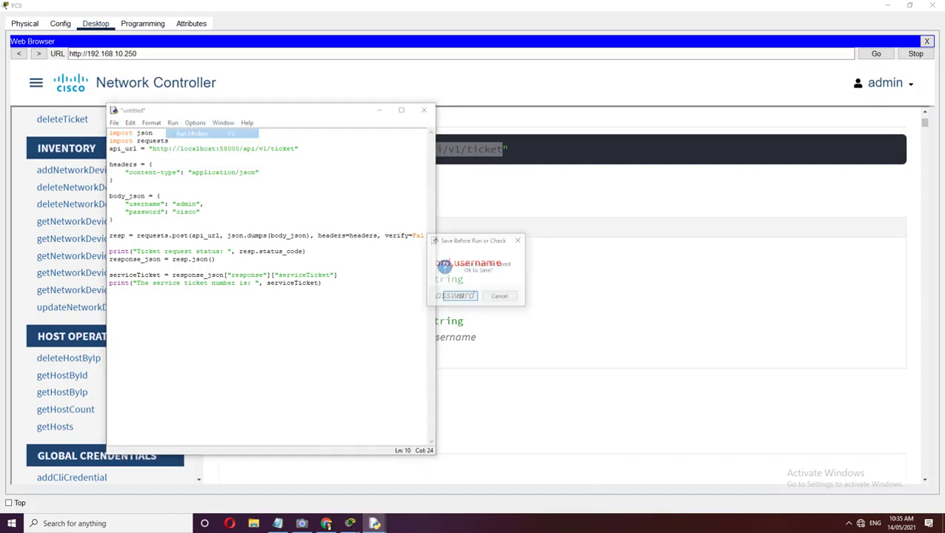
pyautogui.press('Return')
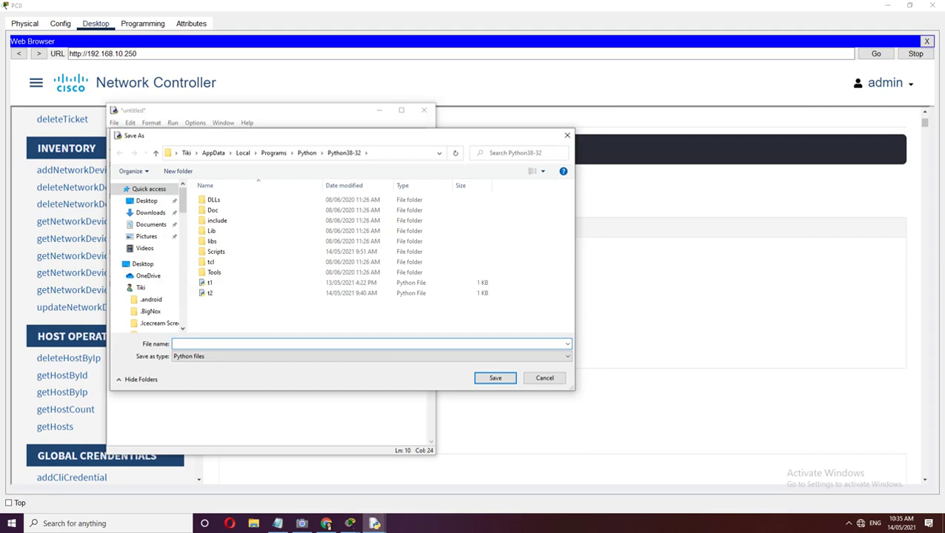
pyautogui.write('Ticket')
pyautogui.press('Tab')
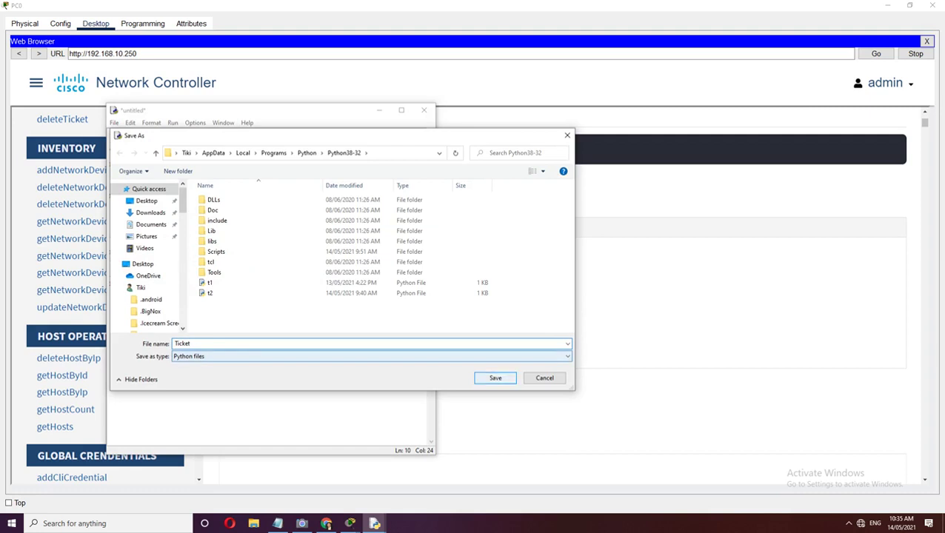
pyautogui.press('Return')
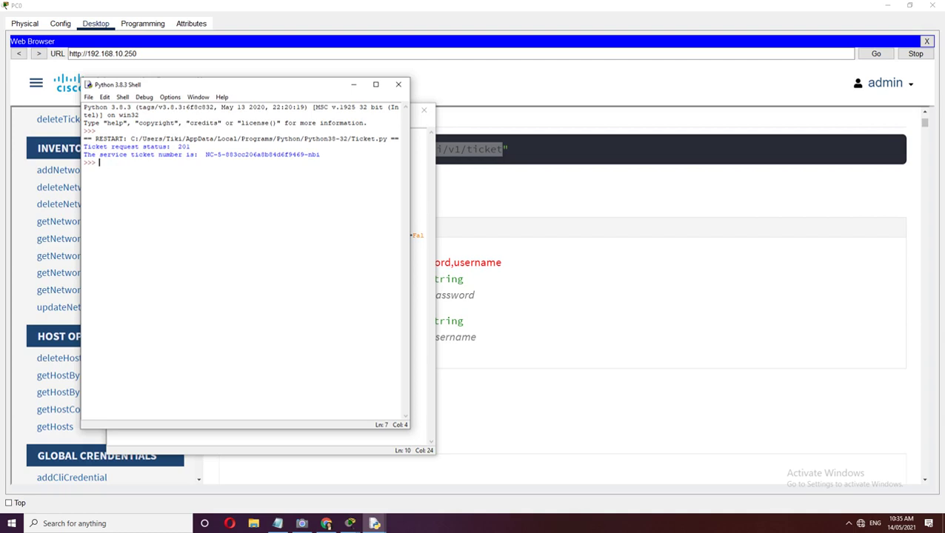
# Step: Copy the returned service ticket number from the IDLE shell
pyautogui.moveTo(205, 154); pyautogui.dragTo(321, 154)
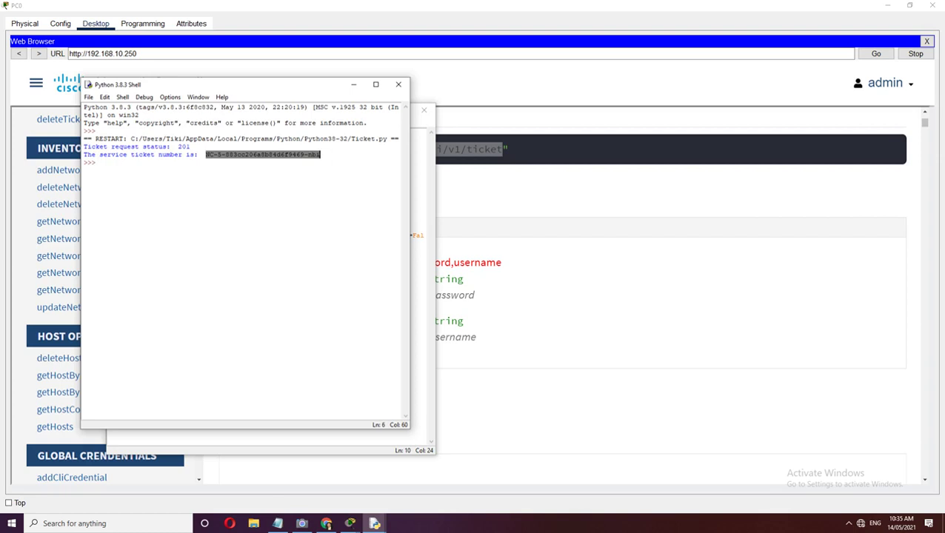
pyautogui.rightClick(308, 154)
pyautogui.click(320, 166)
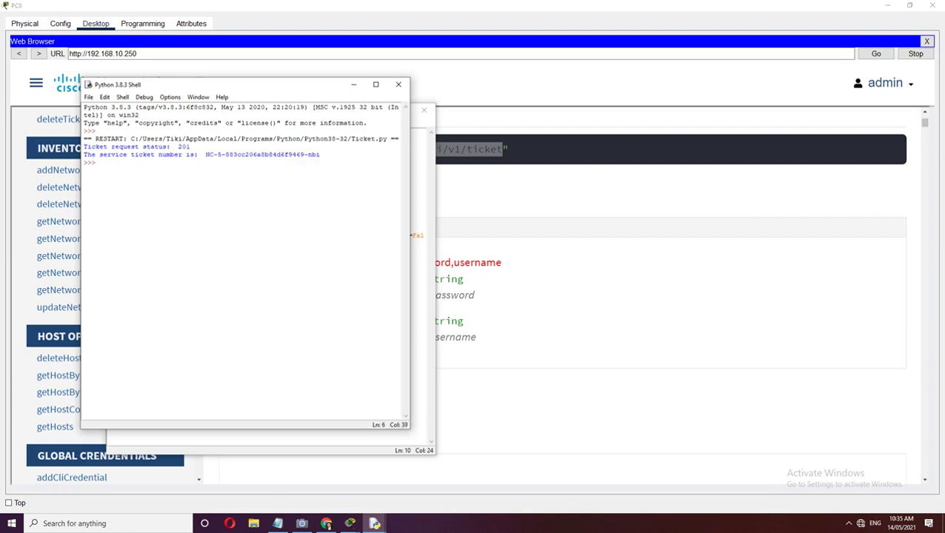
pyautogui.moveTo(205, 154); pyautogui.dragTo(321, 154)
pyautogui.hotkey('ctrl', 'c')
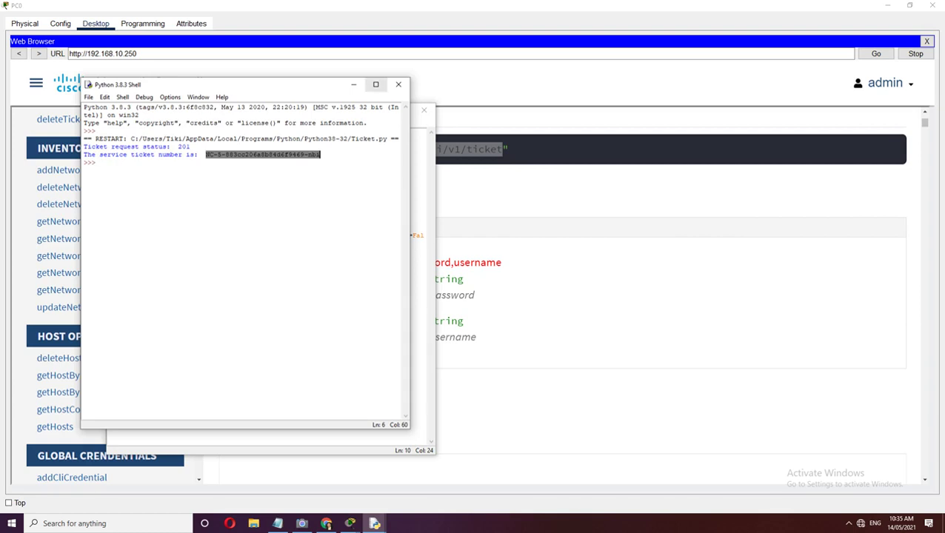
# Step: Minimize PC0, arrange the shell and Ticket.py windows apart, and bring up the Packet Tracer topology
pyautogui.click(887, 5)
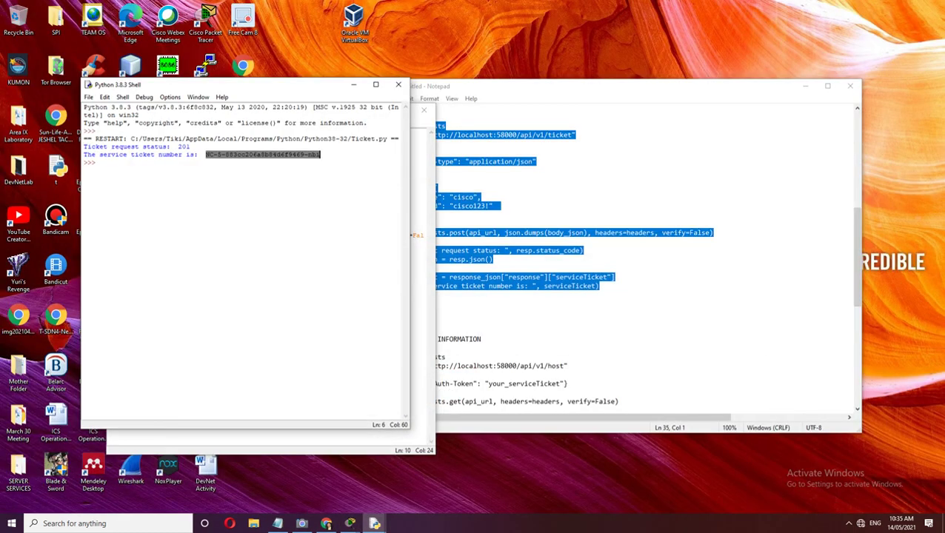
pyautogui.moveTo(237, 85); pyautogui.dragTo(718, 107)
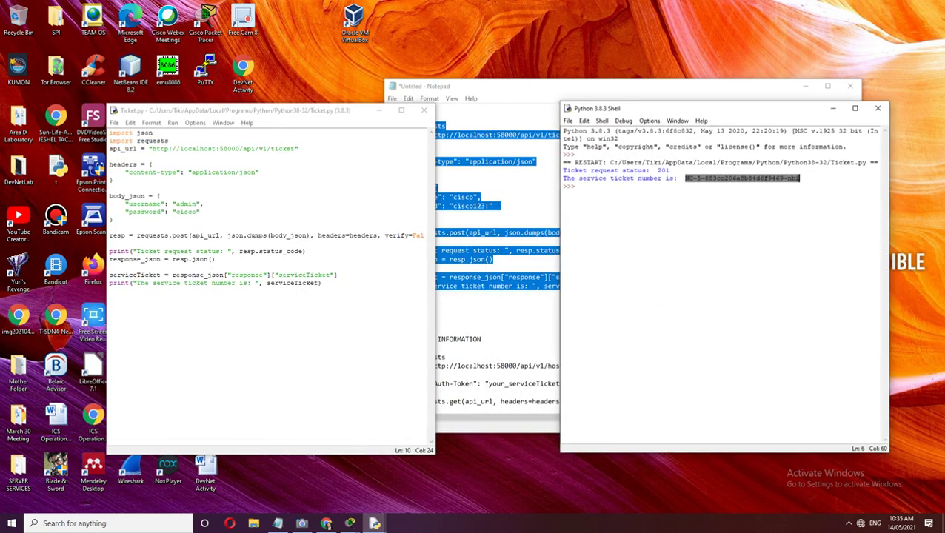
pyautogui.moveTo(259, 109); pyautogui.dragTo(530, 229)
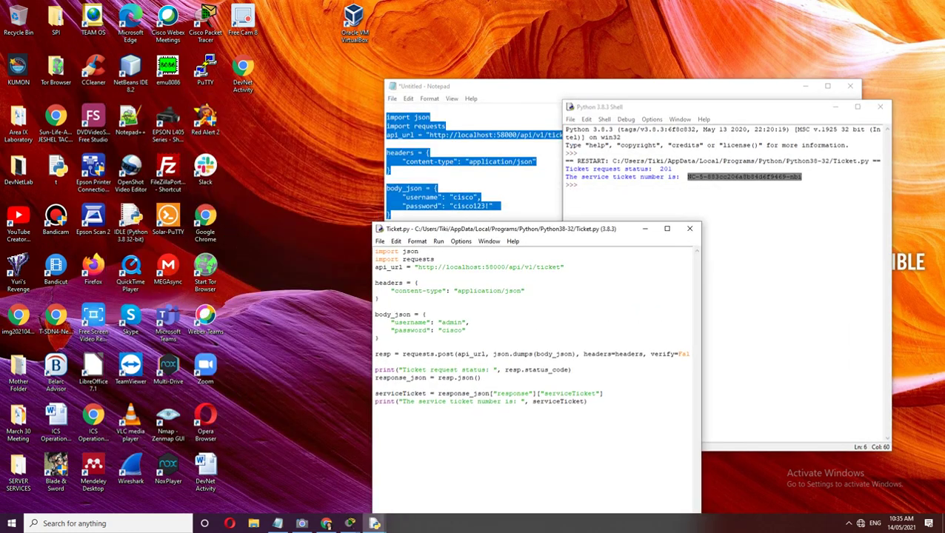
pyautogui.moveTo(350, 523)
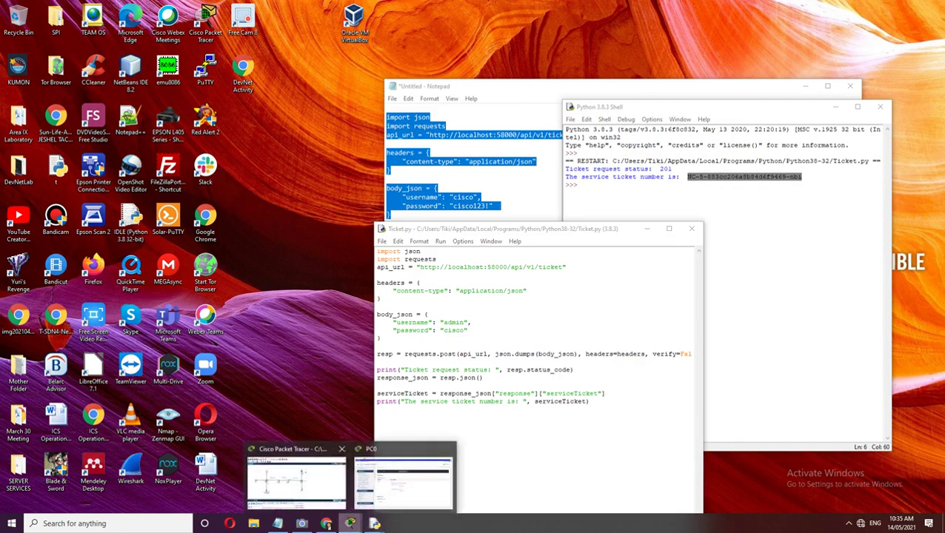
pyautogui.click(295, 474)
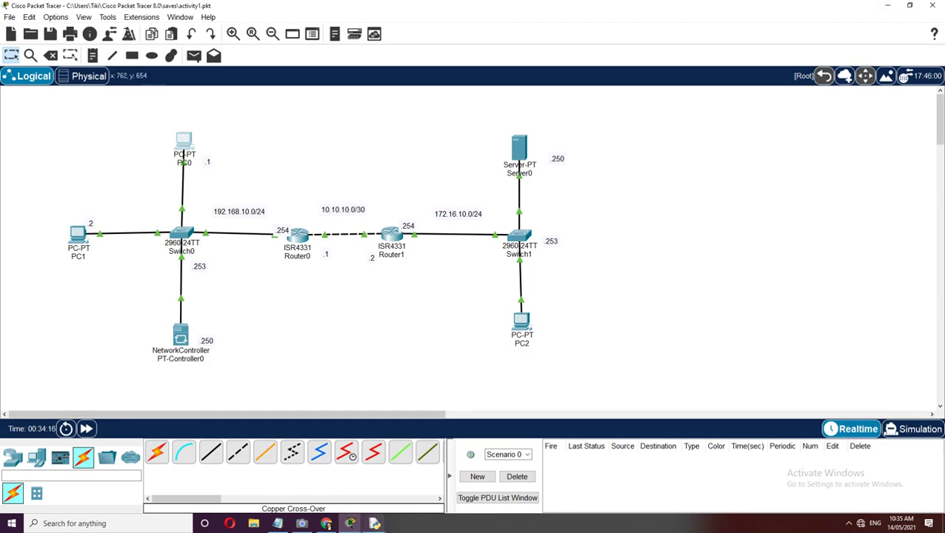
# Step: Bring the Ticket.py editor forward and move it aside
pyautogui.moveTo(374, 524)
pyautogui.click(403, 474)
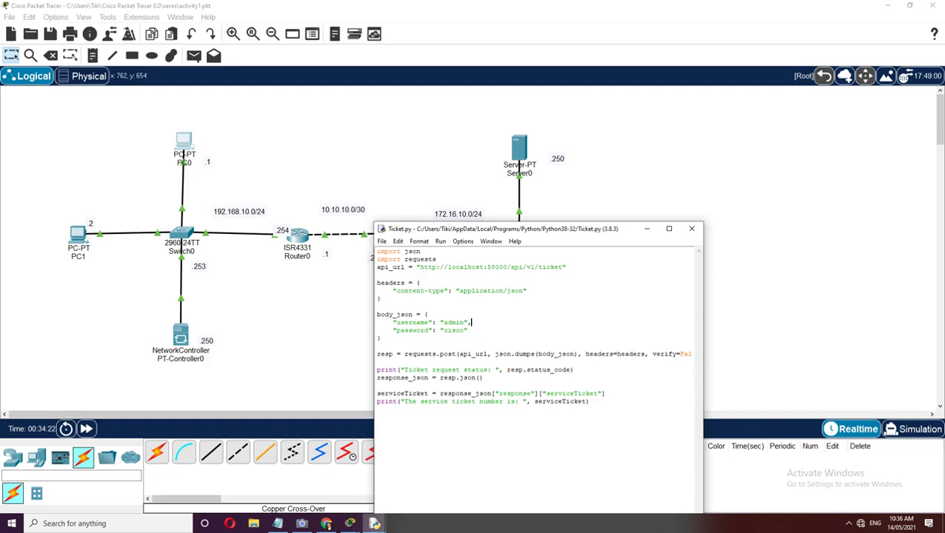
pyautogui.moveTo(518, 228); pyautogui.dragTo(563, 99)
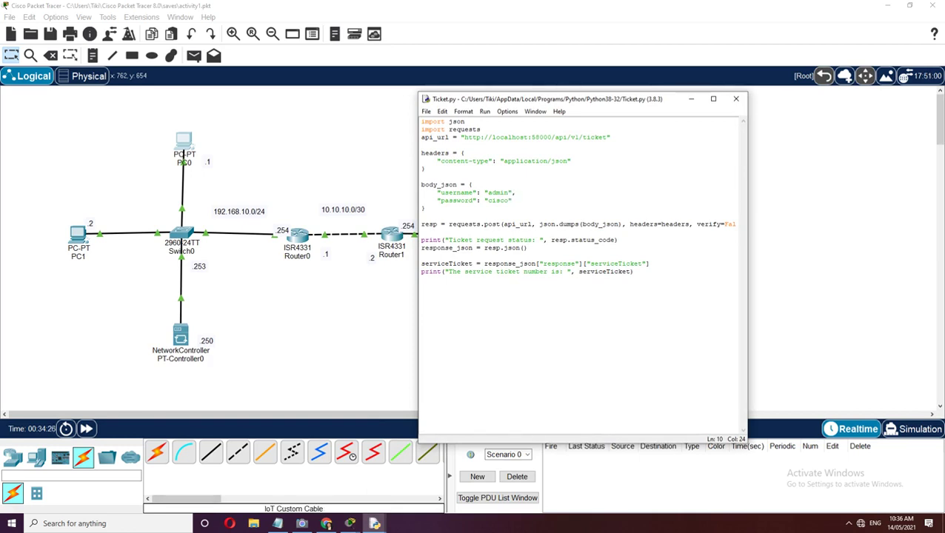
# Step: Paste the service ticket onto empty line 14 of the notes, then return to Ticket.py
pyautogui.click(277, 523)
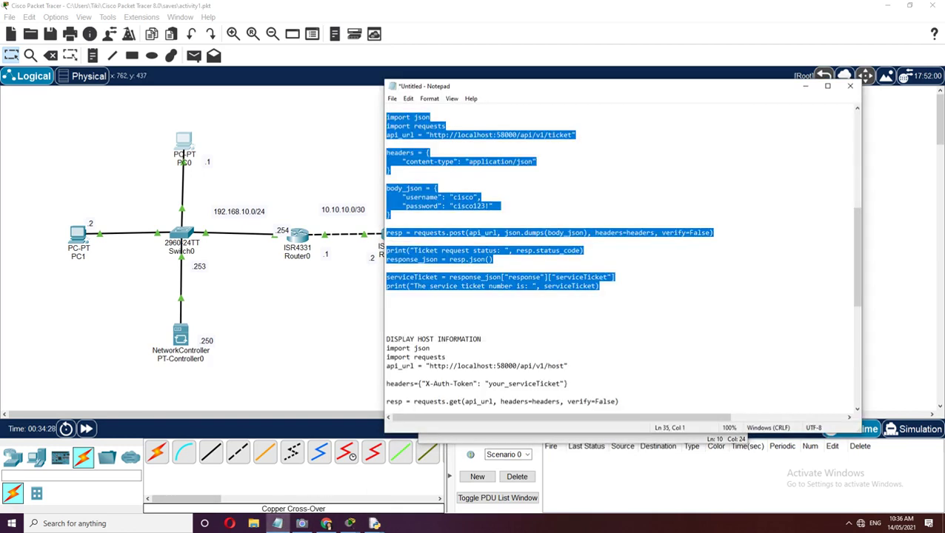
pyautogui.click(519, 312)
pyautogui.scroll(11, 622, 256)
pyautogui.click(386, 223)
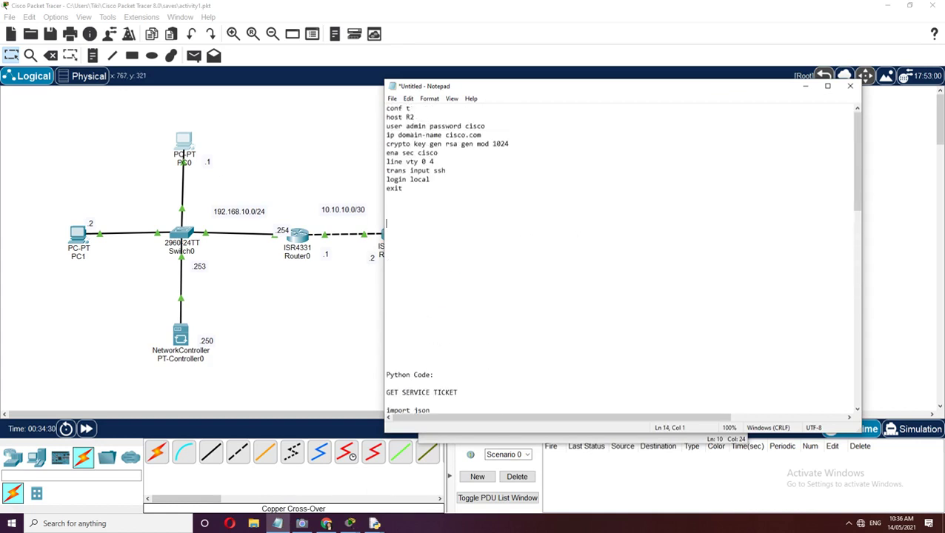
pyautogui.rightClick(390, 225)
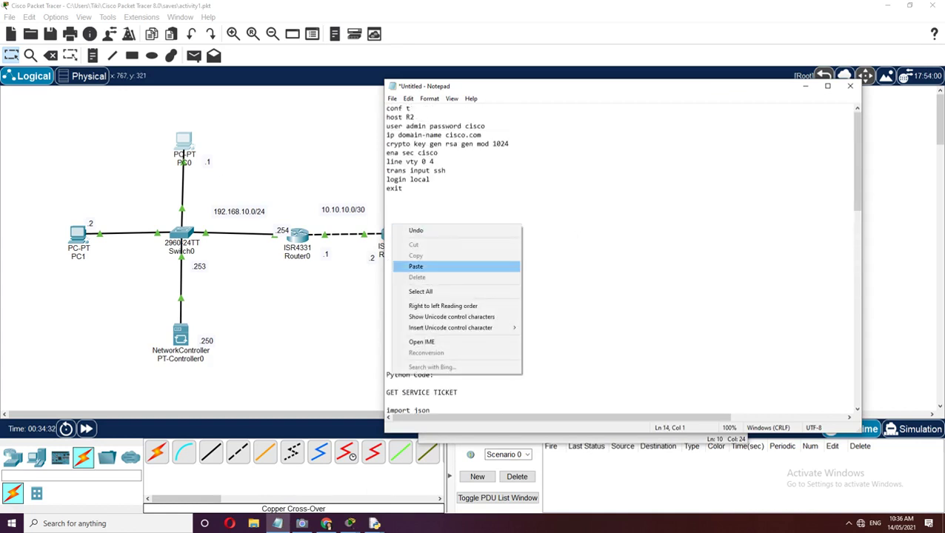
pyautogui.click(416, 266)
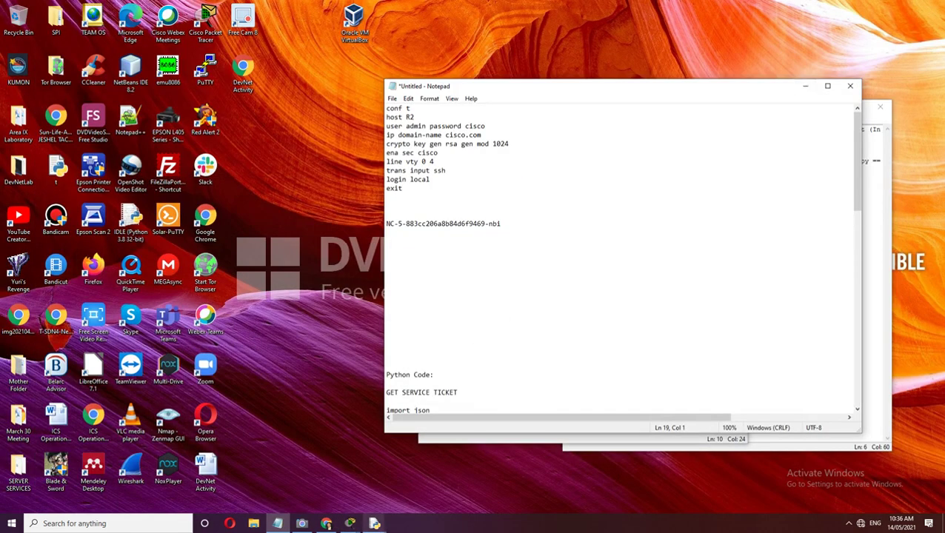
pyautogui.click(375, 524)
pyautogui.click(404, 485)
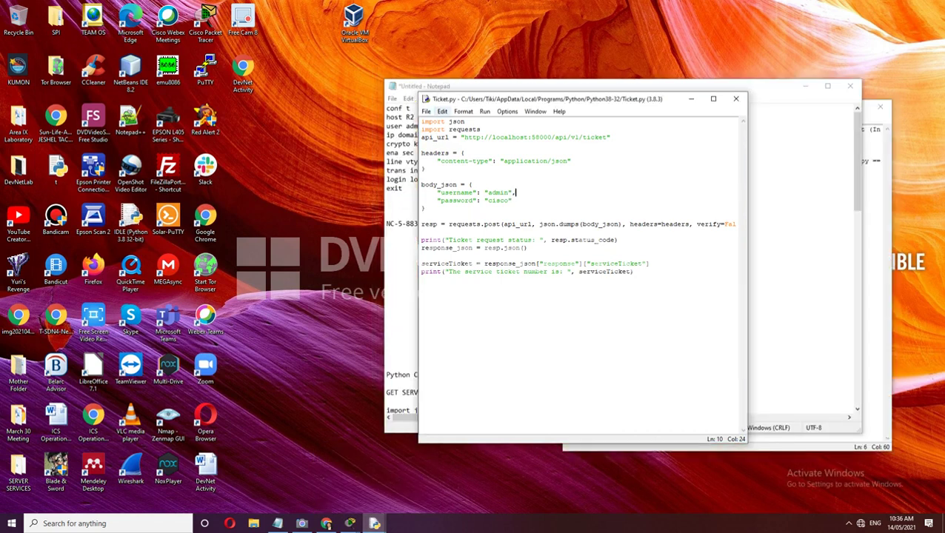
# Step: Save Ticket.py and create a new empty script file
pyautogui.hotkey('alt', 'f')
pyautogui.press('Down')
pyautogui.press('Down')
pyautogui.press('Down')
pyautogui.press('Down')
pyautogui.press('Down')
pyautogui.press('Down')
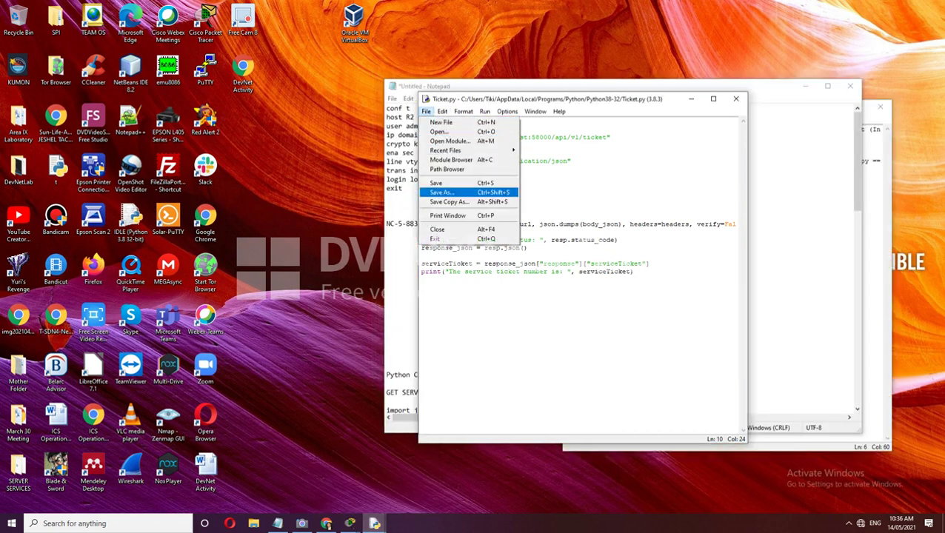
pyautogui.press('Return')
pyautogui.hotkey('alt', 'f')
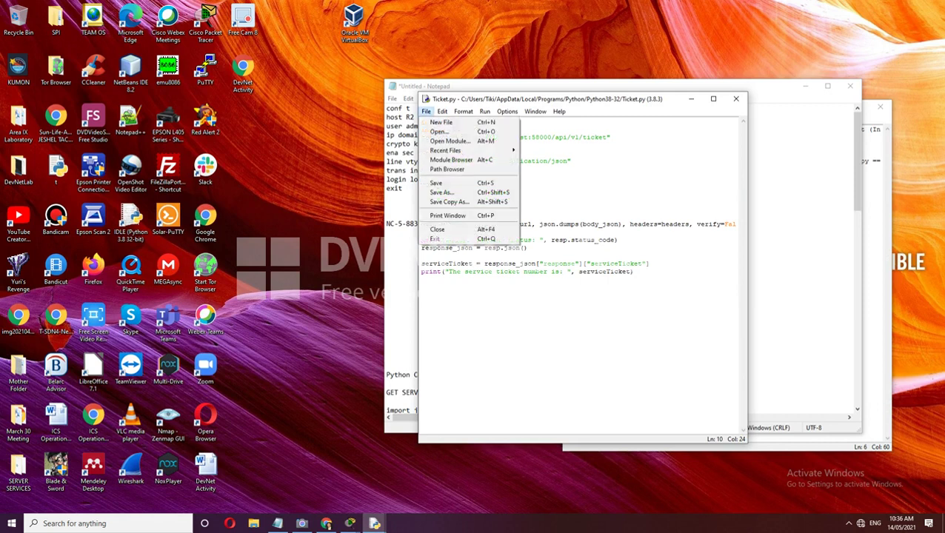
pyautogui.press('Return')
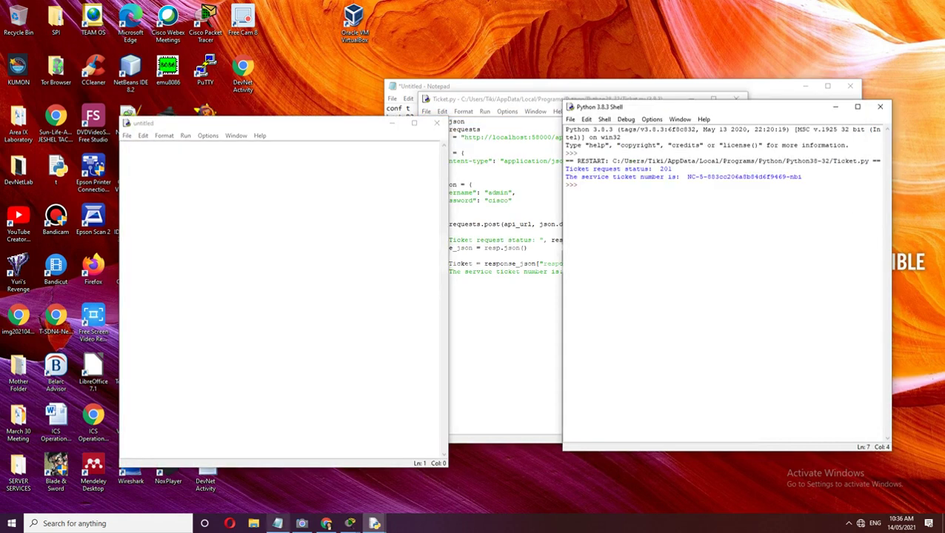
# Step: Copy the host-information code from the notes and paste it into the untitled script
pyautogui.click(277, 524)
pyautogui.scroll(-9, 622, 260)
pyautogui.scroll(-7, 622, 259)
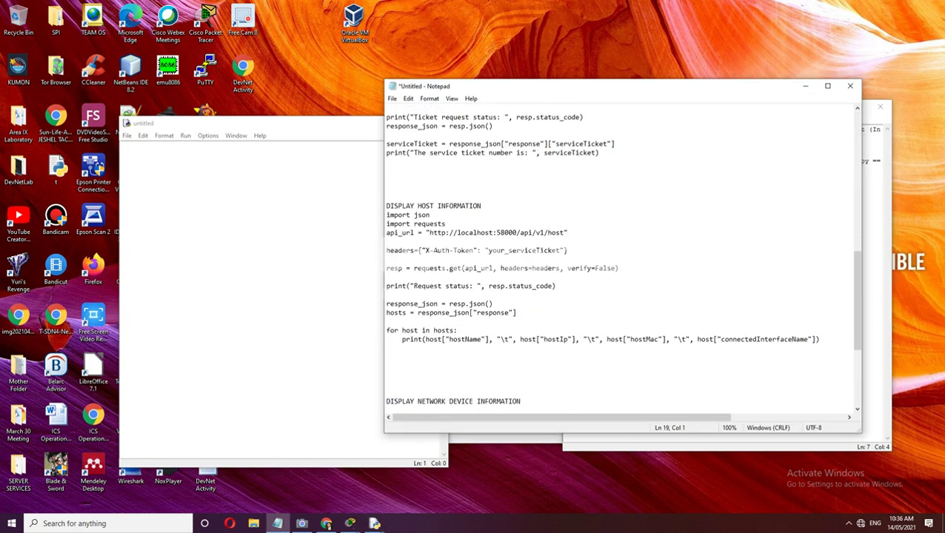
pyautogui.moveTo(386, 215); pyautogui.dragTo(820, 339)
pyautogui.hotkey('ctrl', 'c')
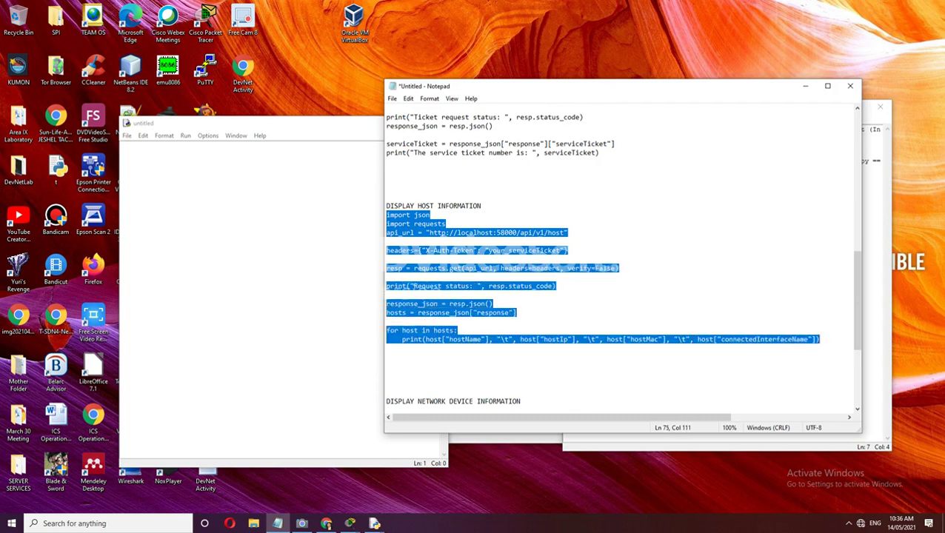
pyautogui.click(178, 159)
pyautogui.rightClick(178, 159)
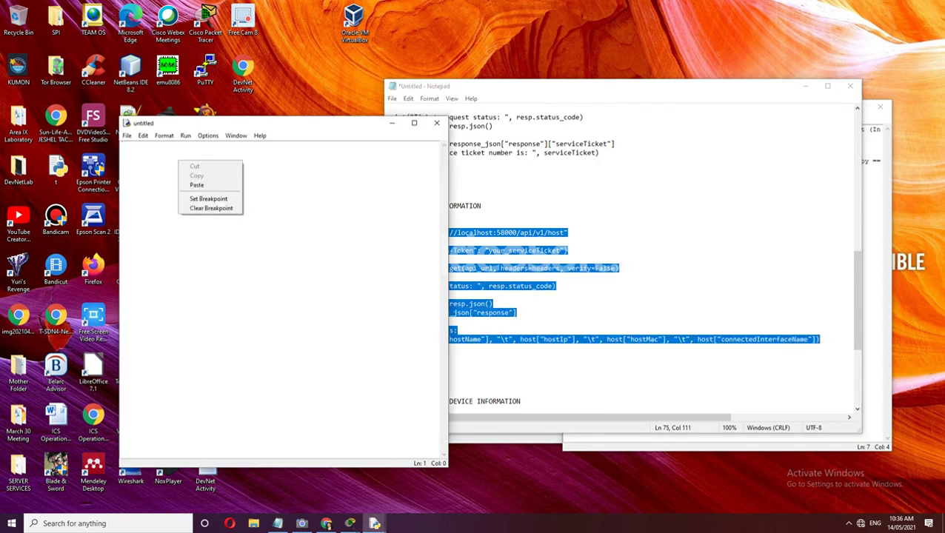
pyautogui.click(202, 184)
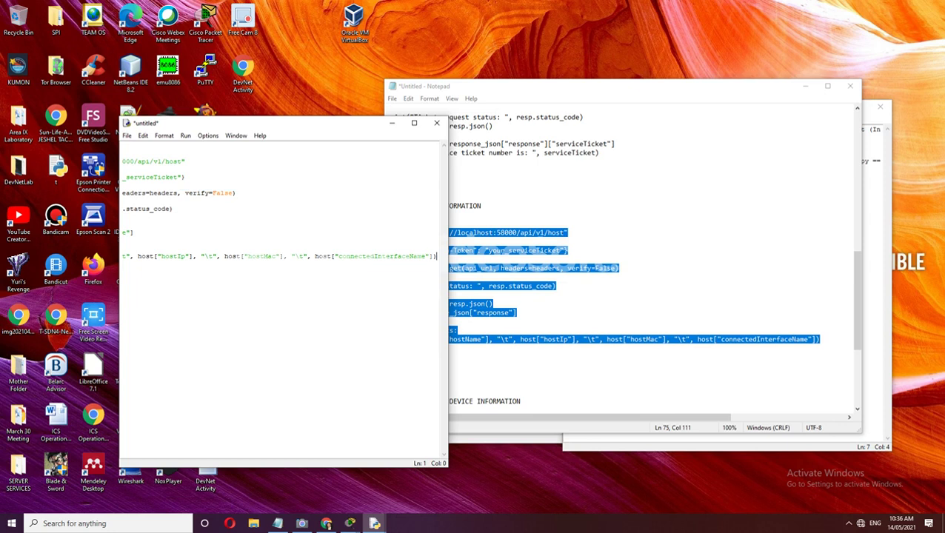
pyautogui.hotkey('ctrl', 'z')
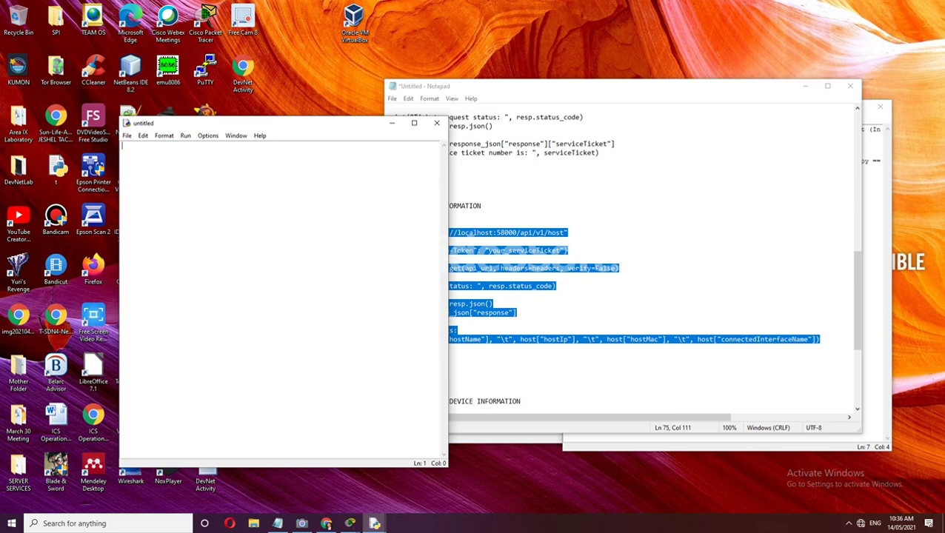
pyautogui.click(430, 215)
pyautogui.hotkey('alt', 'Tab')
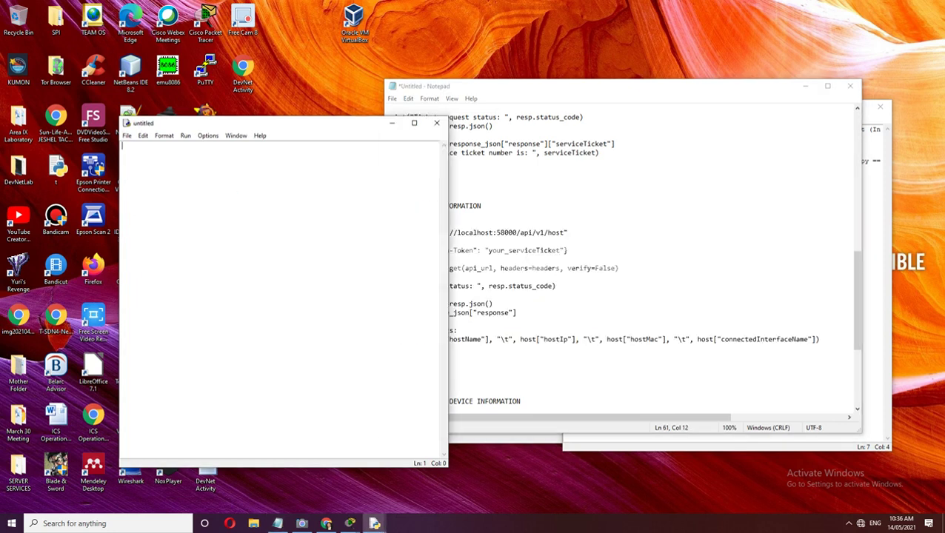
pyautogui.hotkey('ctrl', 'v')
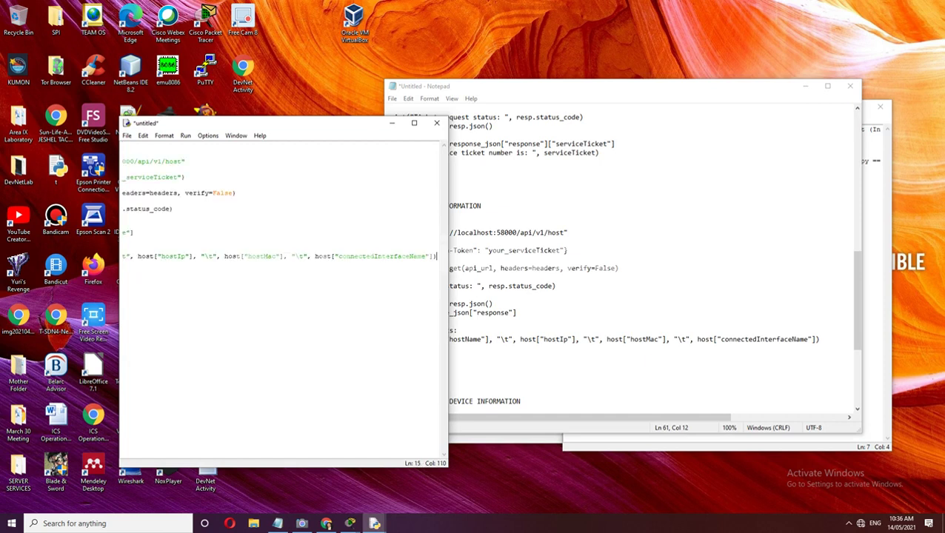
# Step: Move the untitled script window right and place the cursor within the pasted code
pyautogui.moveTo(282, 123); pyautogui.dragTo(479, 123)
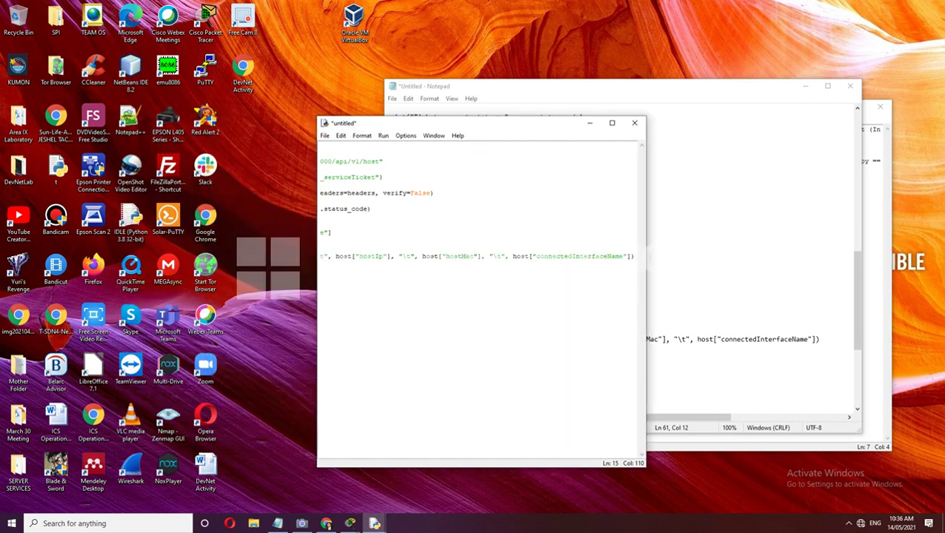
pyautogui.click(370, 192)
pyautogui.press('Home')
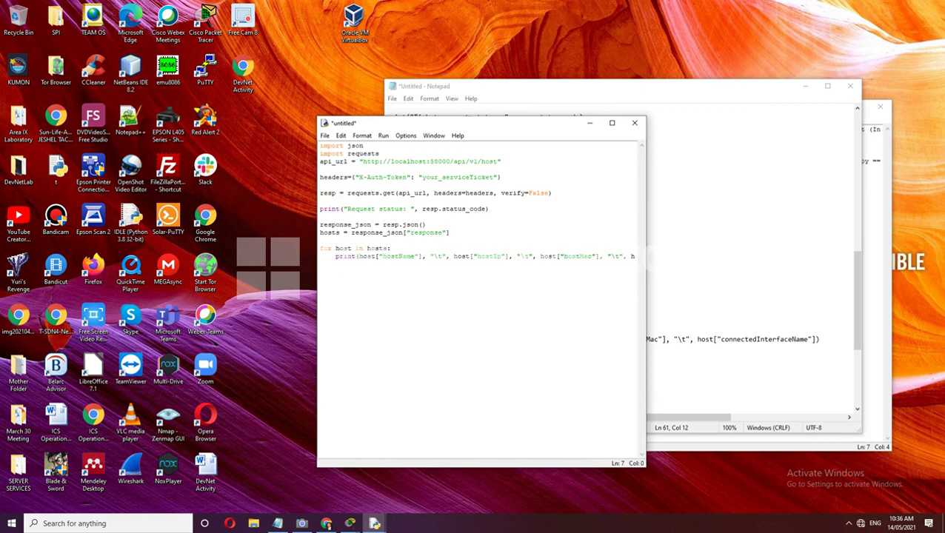
pyautogui.click(328, 154)
pyautogui.click(324, 136)
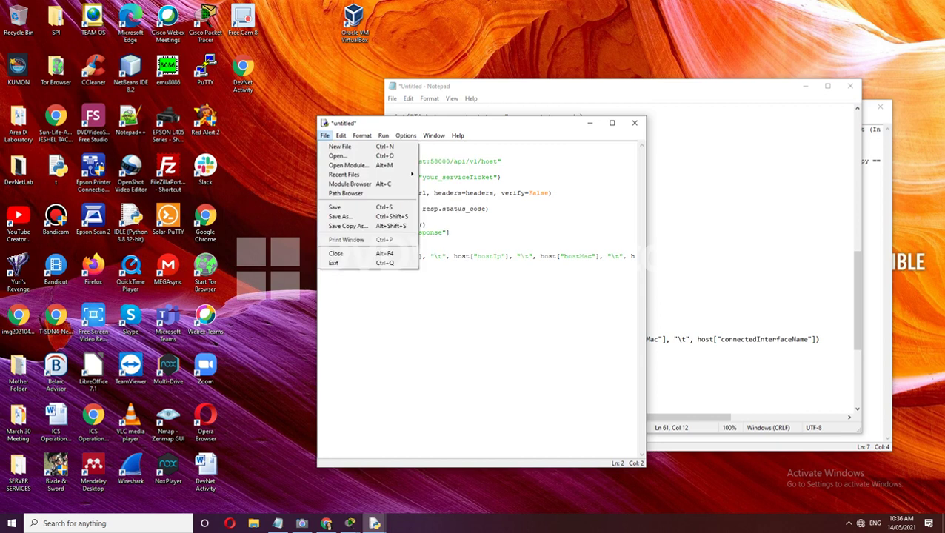
pyautogui.press('Escape')
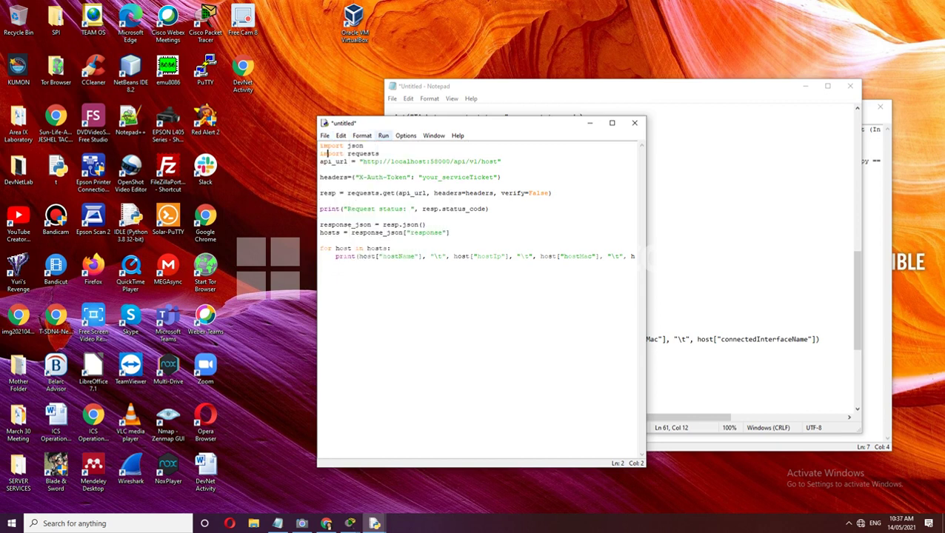
# Step: Run the new script with Run Module, saving it as hosts.py in Python38-32
pyautogui.click(383, 136)
pyautogui.press('Return')
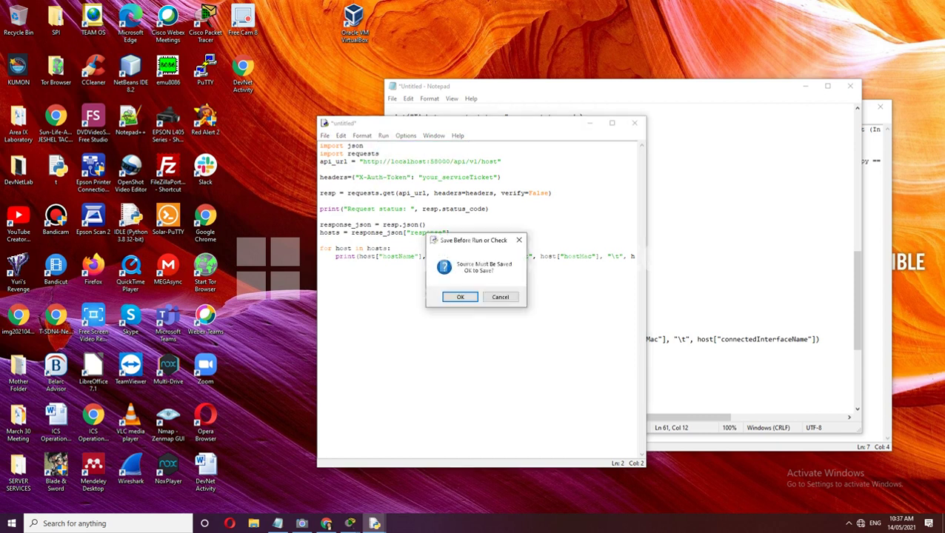
pyautogui.press('Return')
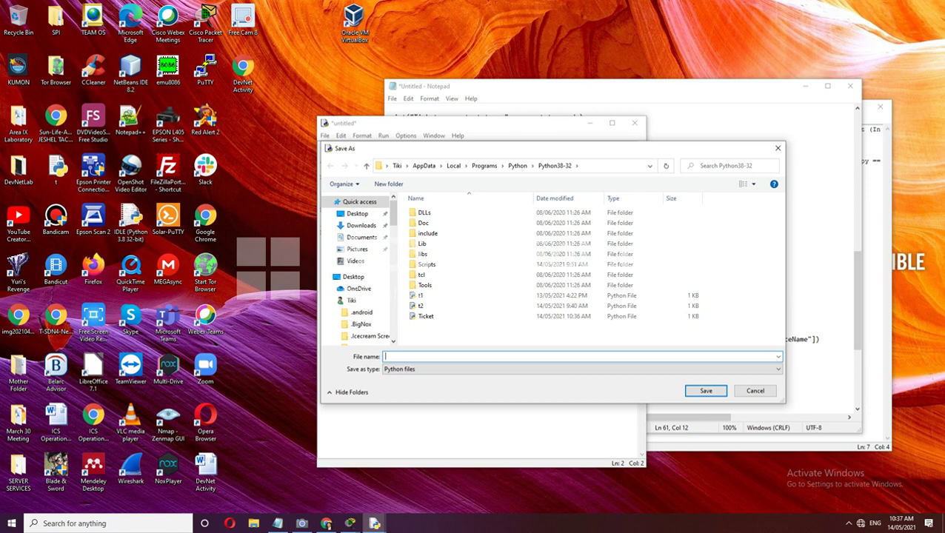
pyautogui.write('hosts')
pyautogui.press('Tab')
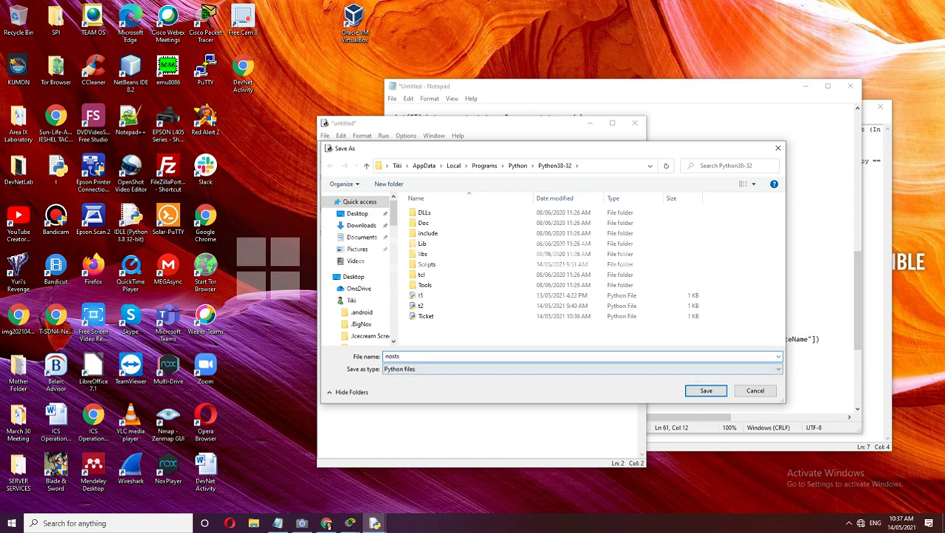
pyautogui.hotkey('shift', 'Tab')
pyautogui.write('host')
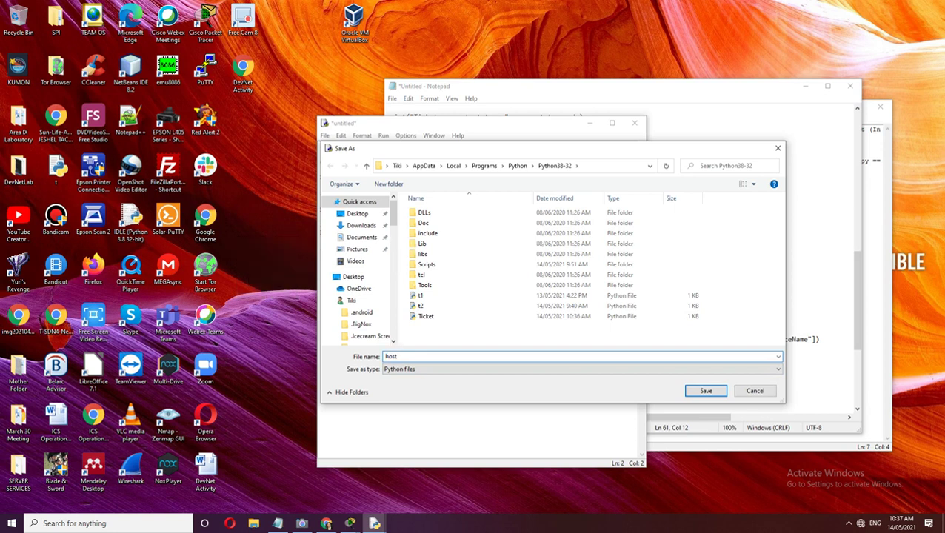
pyautogui.write('s')
pyautogui.press('Tab')
pyautogui.click(706, 390)
pyautogui.press('F5')
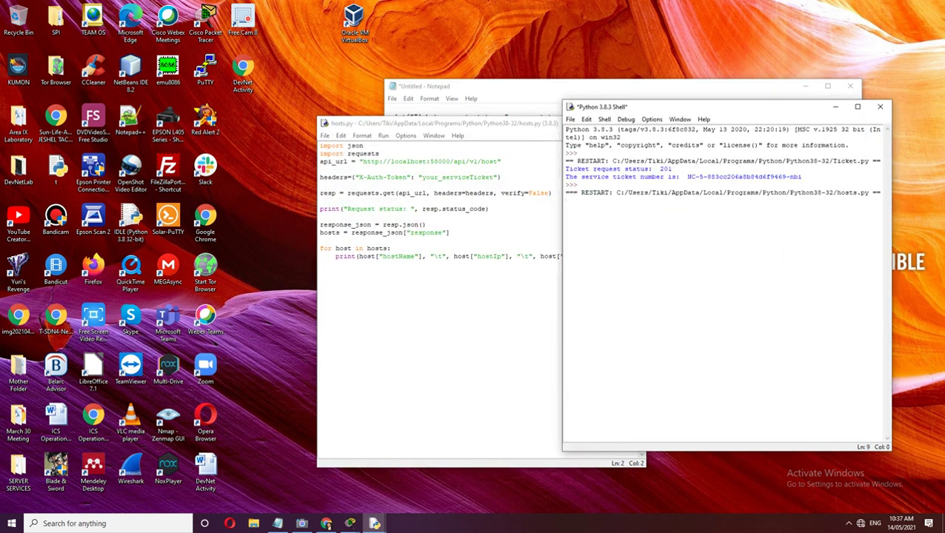
# Step: Arrange the shell and hosts.py windows, then select the service ticket string in the Notepad notes
pyautogui.moveTo(667, 106); pyautogui.dragTo(120, 90)
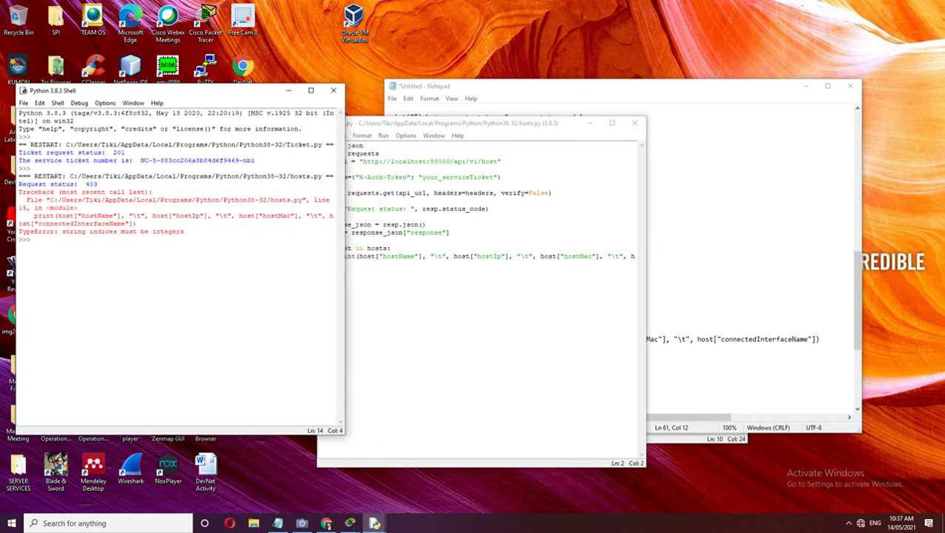
pyautogui.click(328, 153)
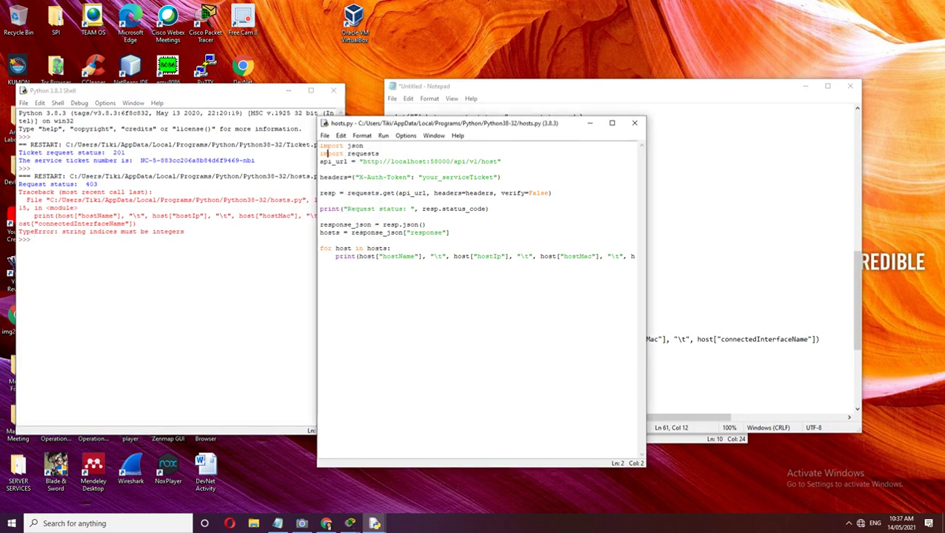
pyautogui.click(426, 177)
pyautogui.click(740, 188)
pyautogui.scroll(4, 622, 260)
pyautogui.scroll(2, 622, 259)
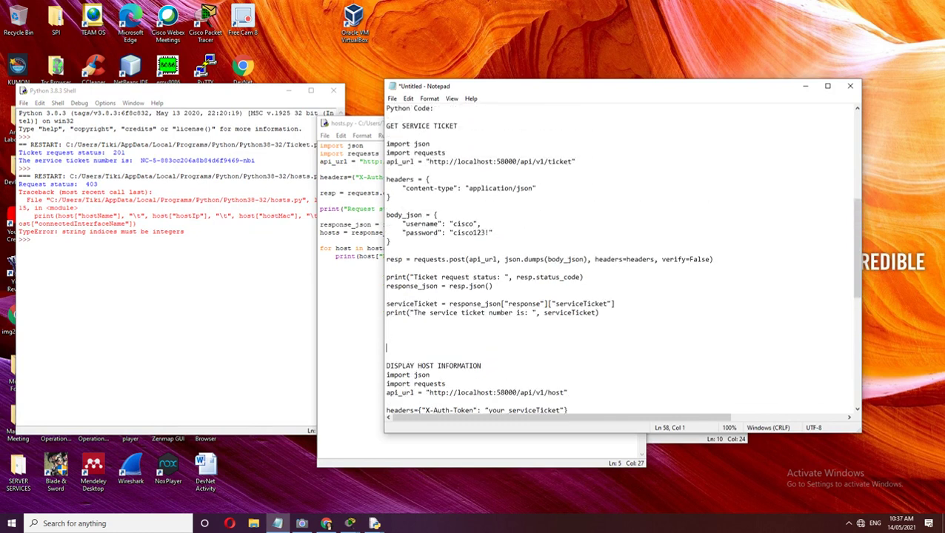
pyautogui.scroll(-8, 622, 260)
pyautogui.scroll(-5, 622, 259)
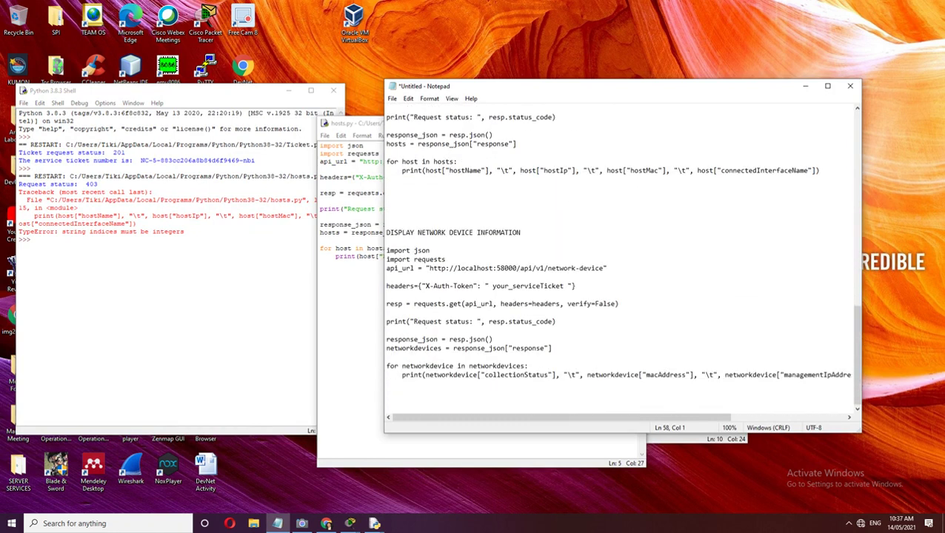
pyautogui.scroll(20, 622, 259)
pyautogui.scroll(3, 622, 260)
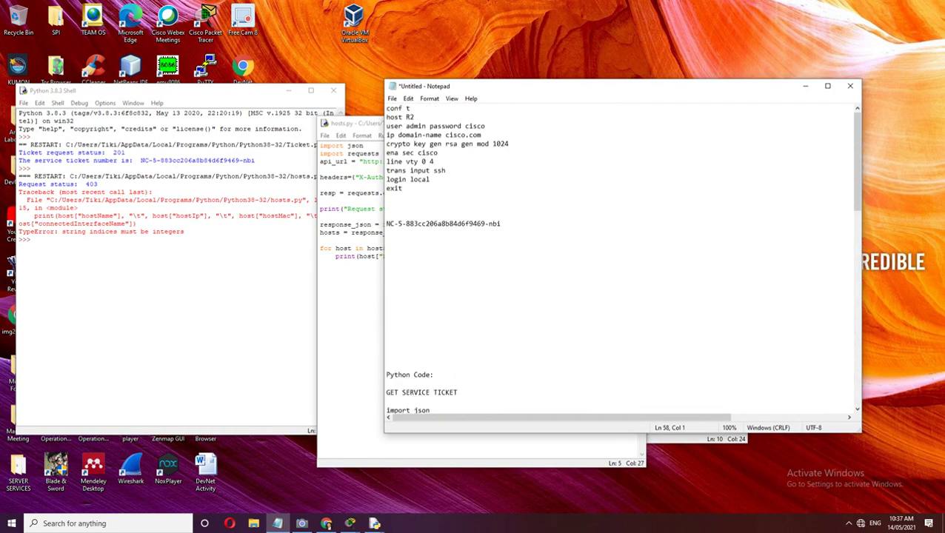
pyautogui.moveTo(501, 224); pyautogui.dragTo(386, 224)
pyautogui.hotkey('ctrl', 'c')
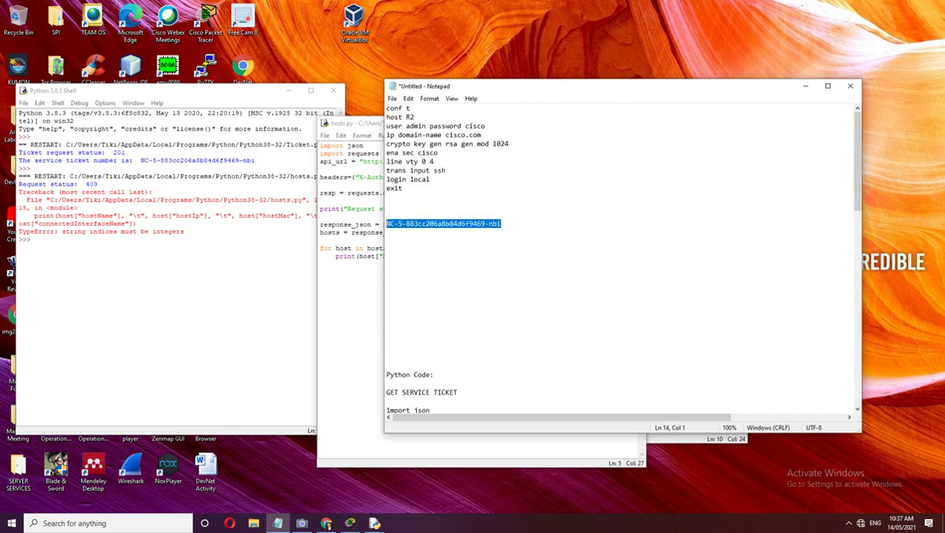
# Step: Replace your_serviceTicket in hosts.py's X-Auth-Token header with the copied ticket
pyautogui.click(320, 264)
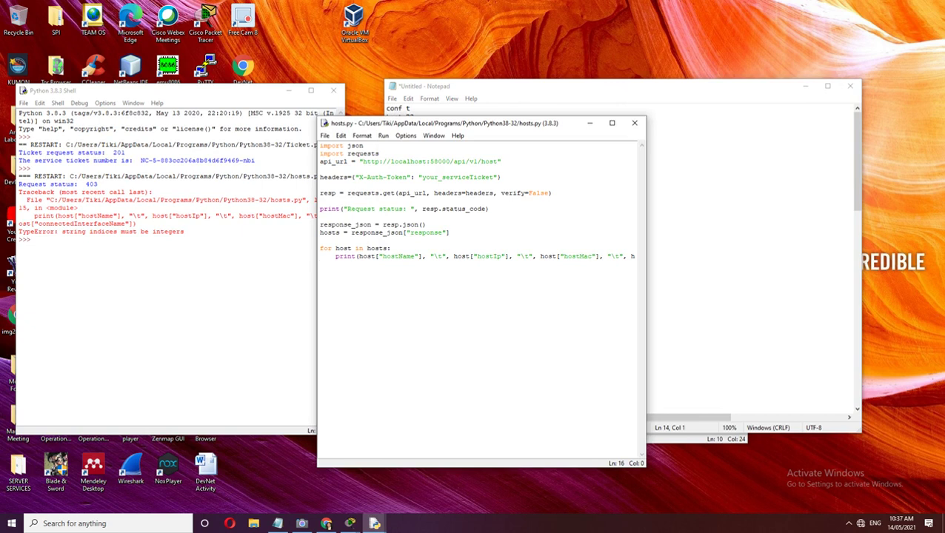
pyautogui.moveTo(422, 177); pyautogui.dragTo(493, 177)
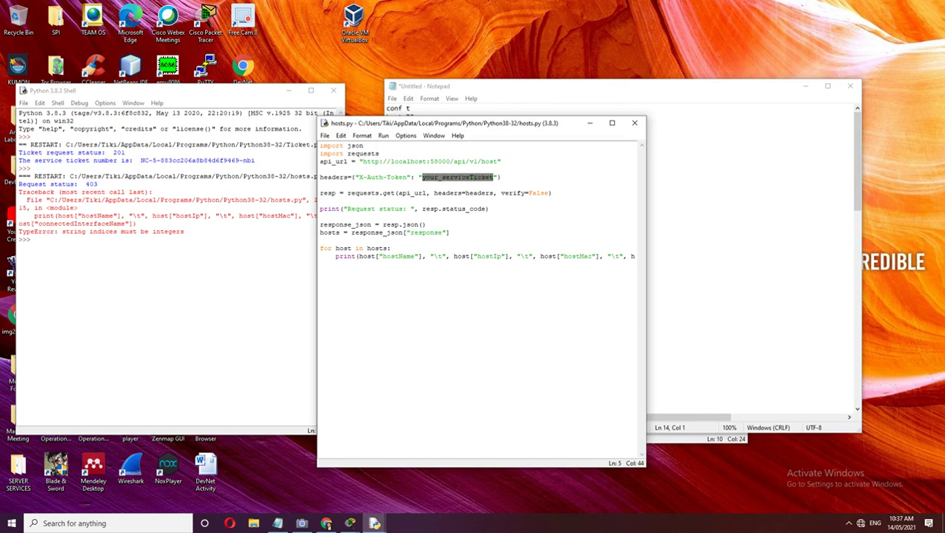
pyautogui.hotkey('ctrl', 'v')
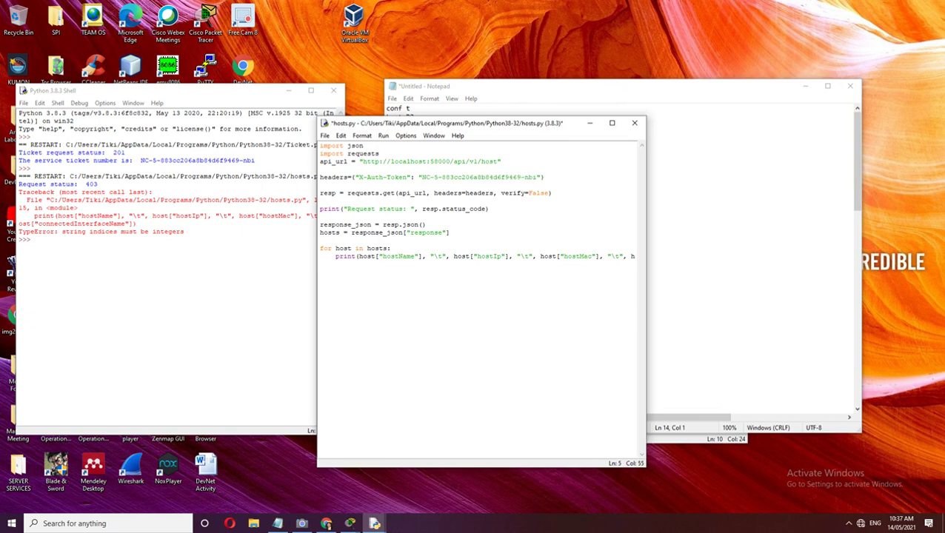
# Step: Save hosts.py and run it as a module
pyautogui.click(319, 264)
pyautogui.click(325, 136)
pyautogui.moveTo(340, 135)
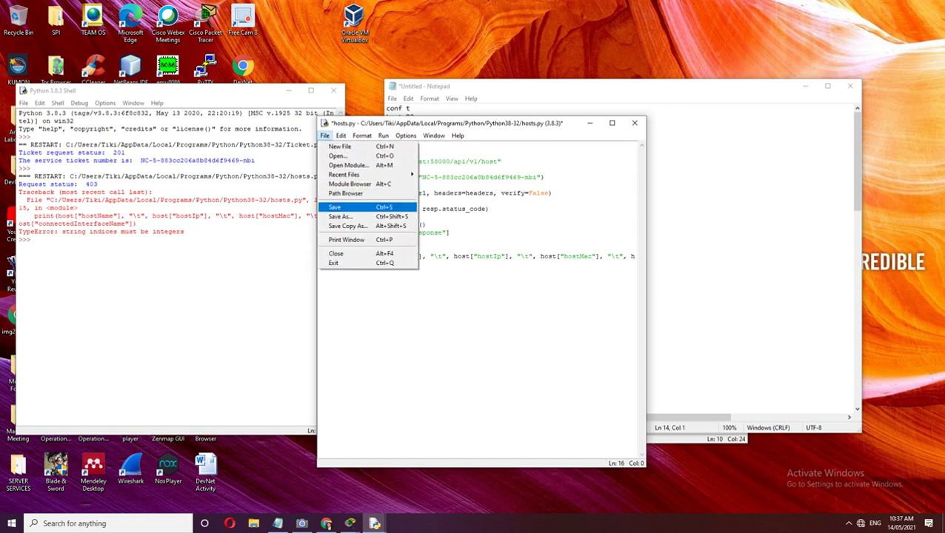
pyautogui.click(335, 207)
pyautogui.click(383, 136)
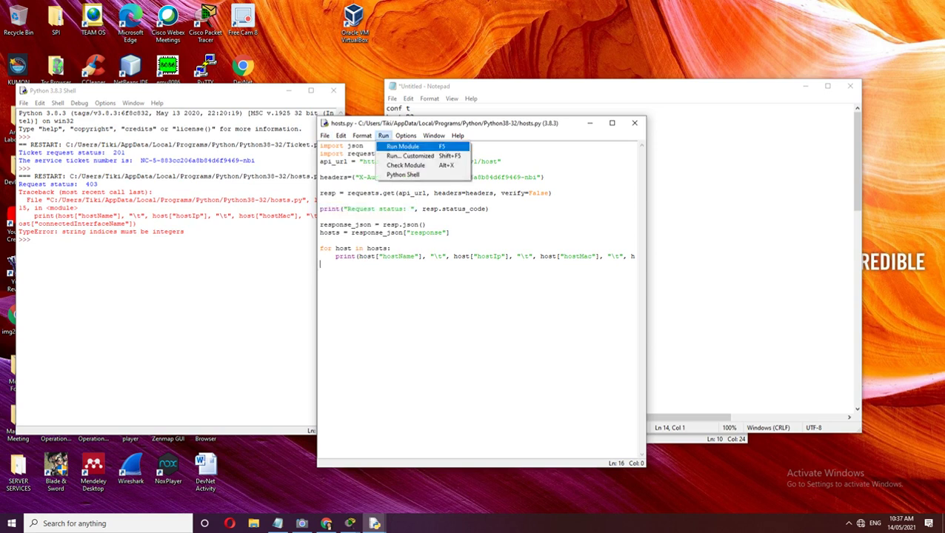
pyautogui.click(402, 146)
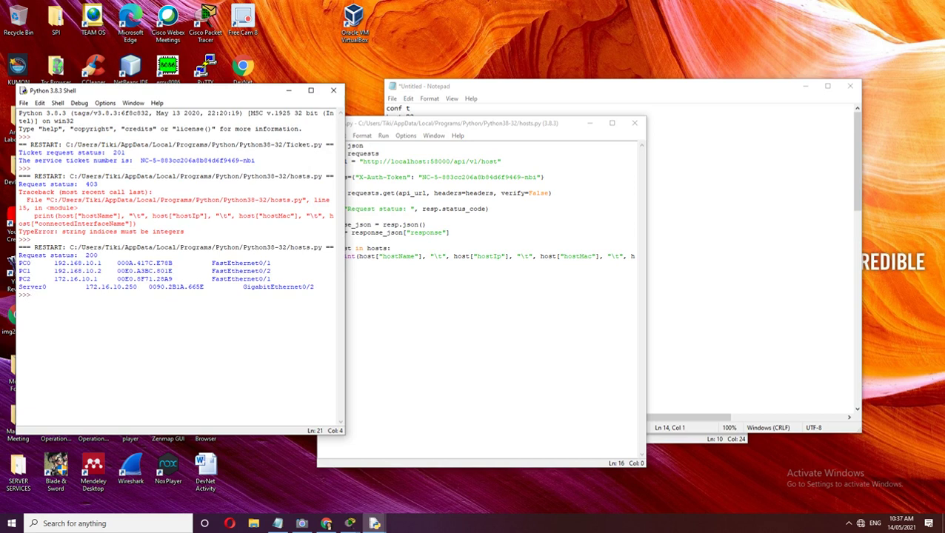
# Step: Place the shell's status-200 host list beside a widened hosts.py editor
pyautogui.moveTo(148, 90); pyautogui.dragTo(662, 52)
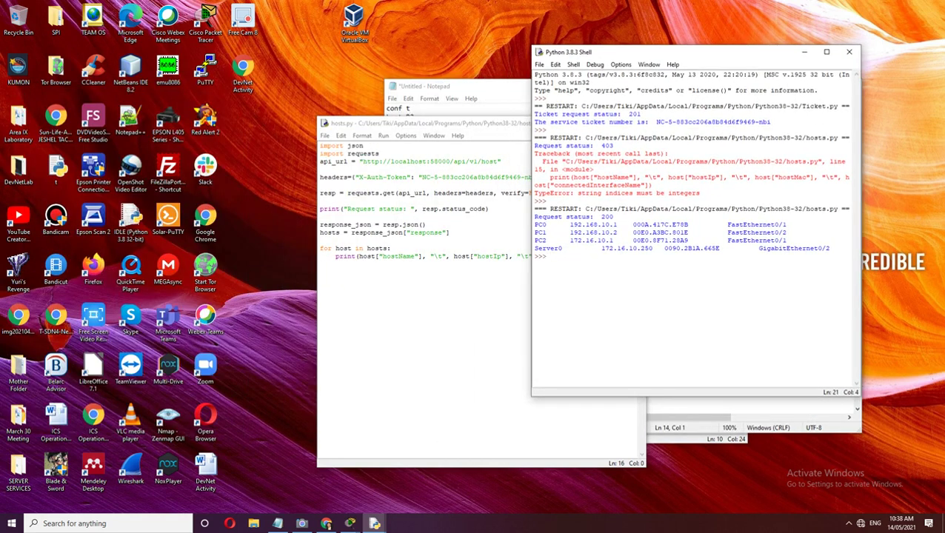
pyautogui.moveTo(415, 123); pyautogui.dragTo(251, 52)
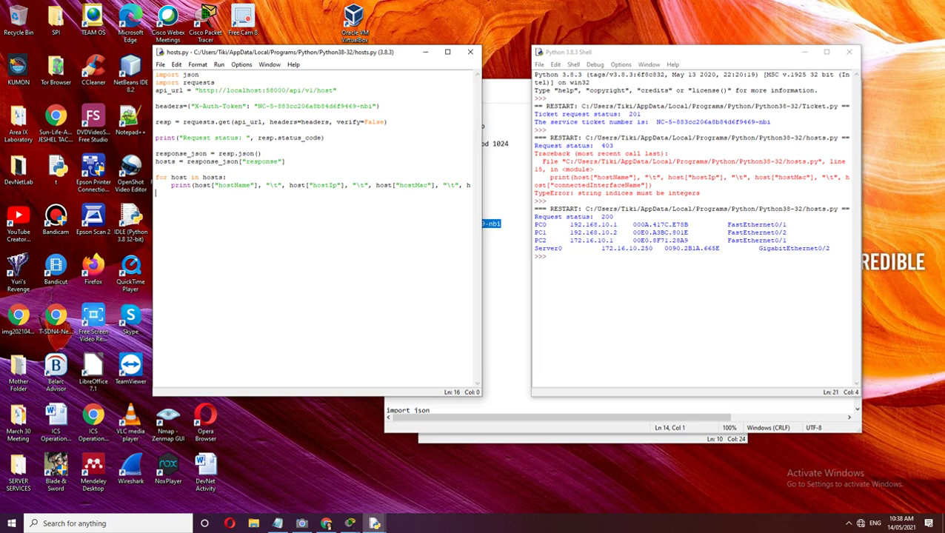
pyautogui.moveTo(481, 223); pyautogui.dragTo(631, 222)
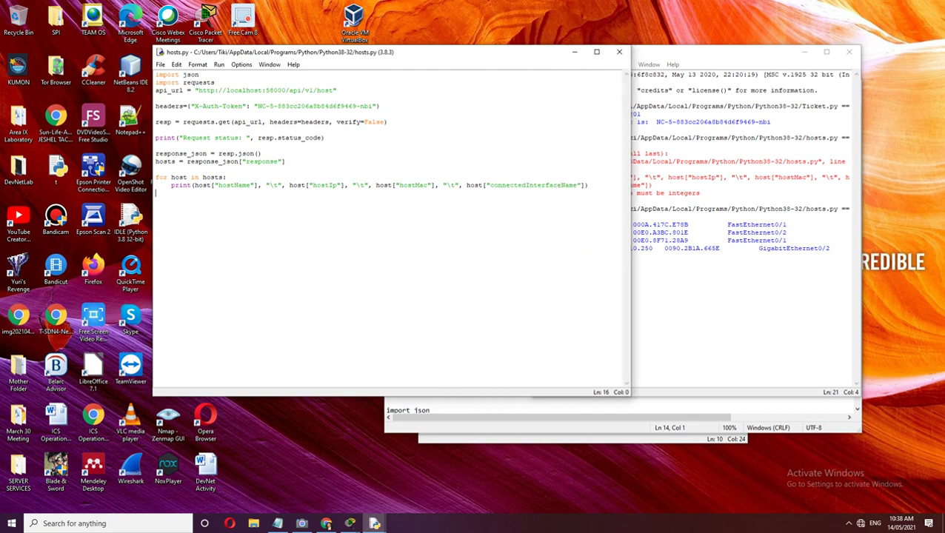
pyautogui.hotkey('alt', 'Tab')
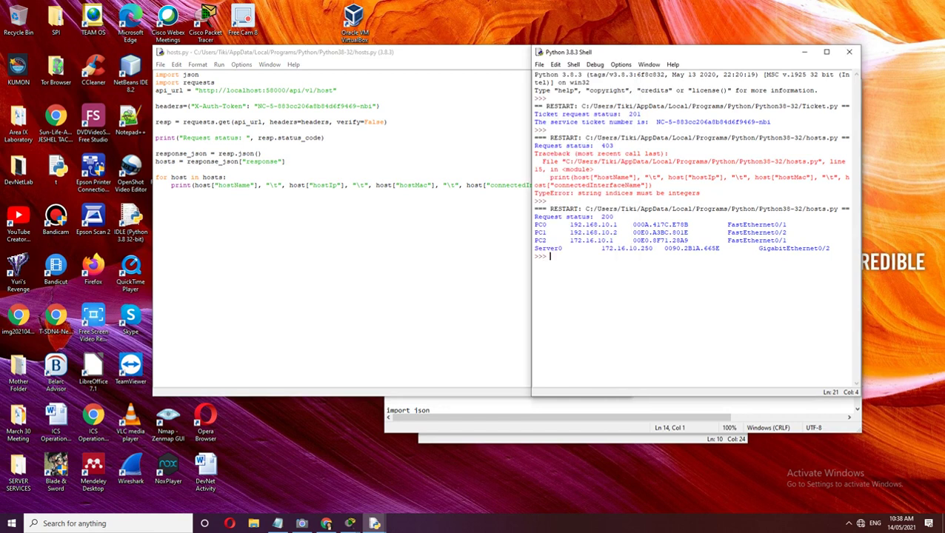
# Step: Scroll PC0's docs to the getHosts Parameters table and select hostName and hostMac
pyautogui.moveTo(349, 523)
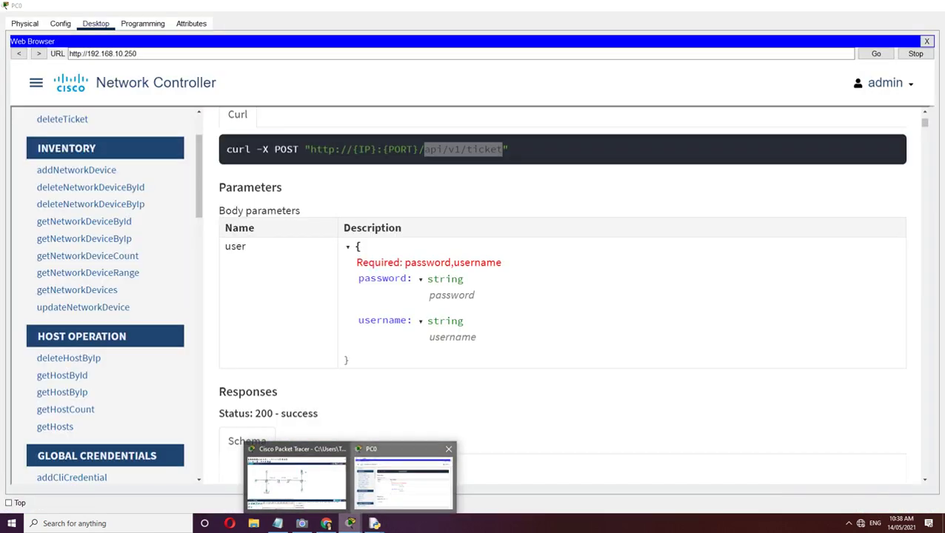
pyautogui.click(402, 482)
pyautogui.scroll(-3, 563, 297)
pyautogui.scroll(-5, 104, 296)
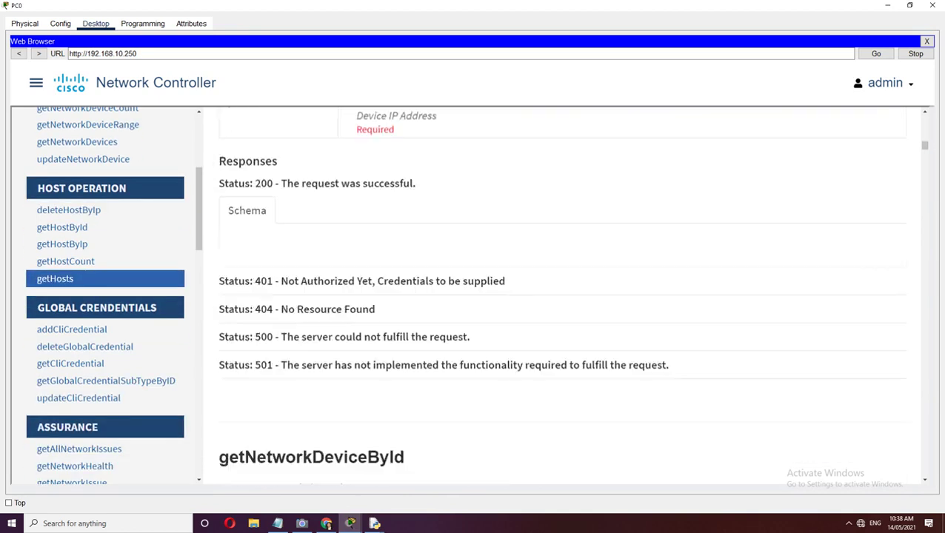
pyautogui.scroll(-4, 563, 296)
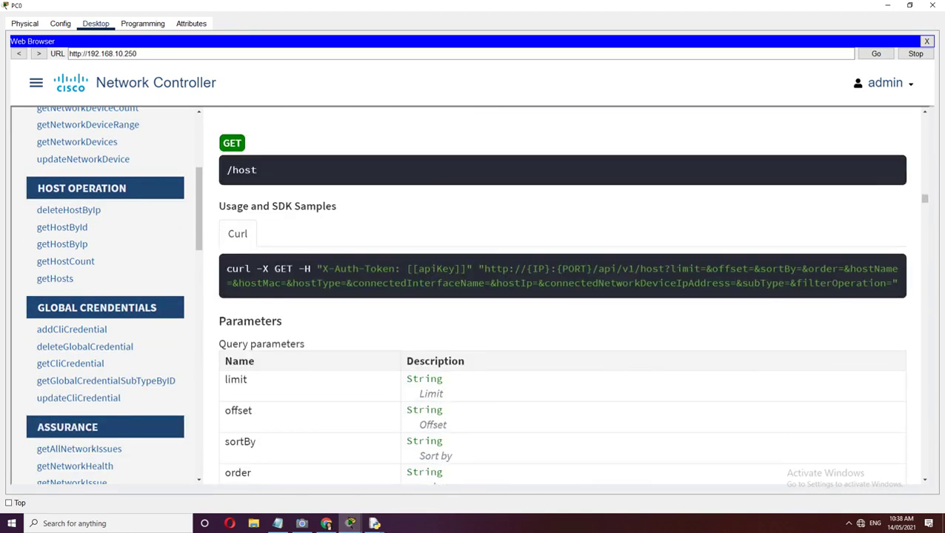
pyautogui.scroll(-2, 562, 297)
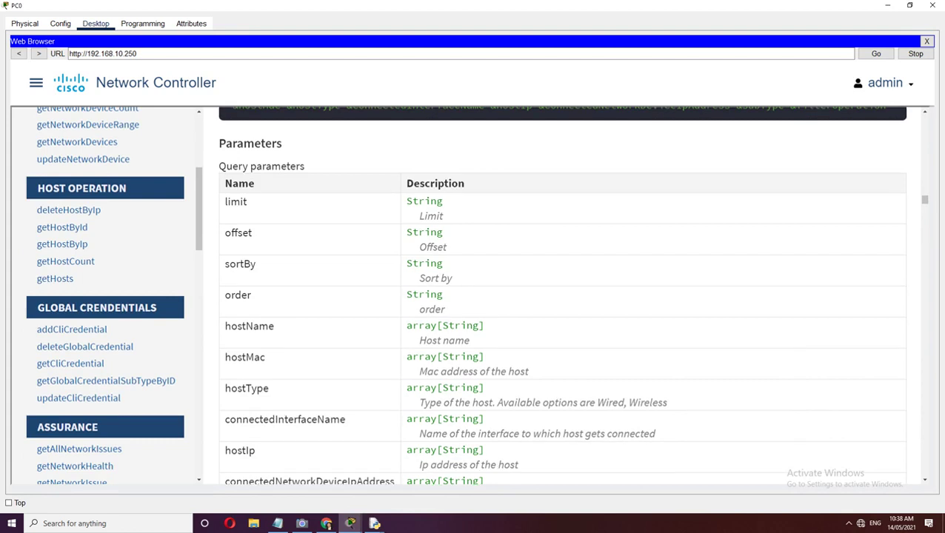
pyautogui.moveTo(225, 326); pyautogui.dragTo(274, 326)
pyautogui.doubleClick(245, 357)
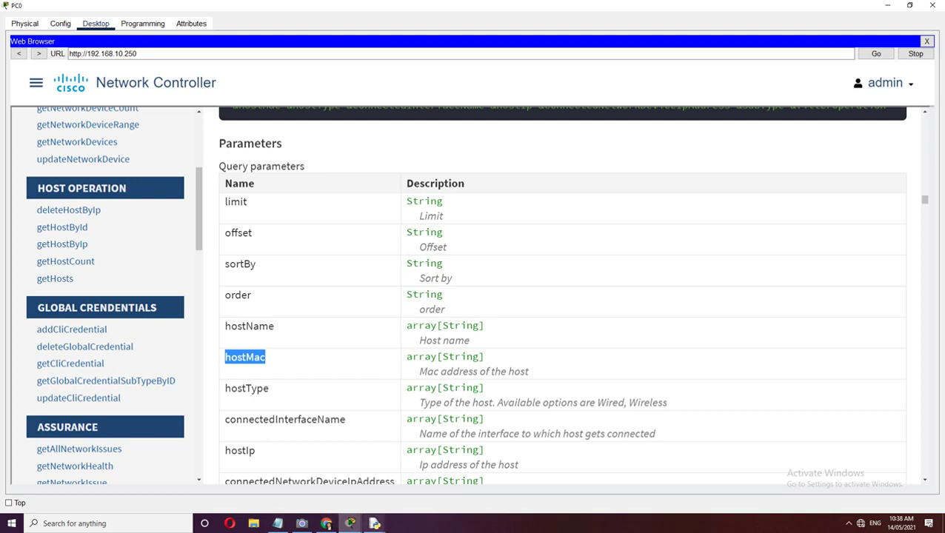
# Step: Position hosts.py over the parameters table and compare its hostName key
pyautogui.click(374, 523)
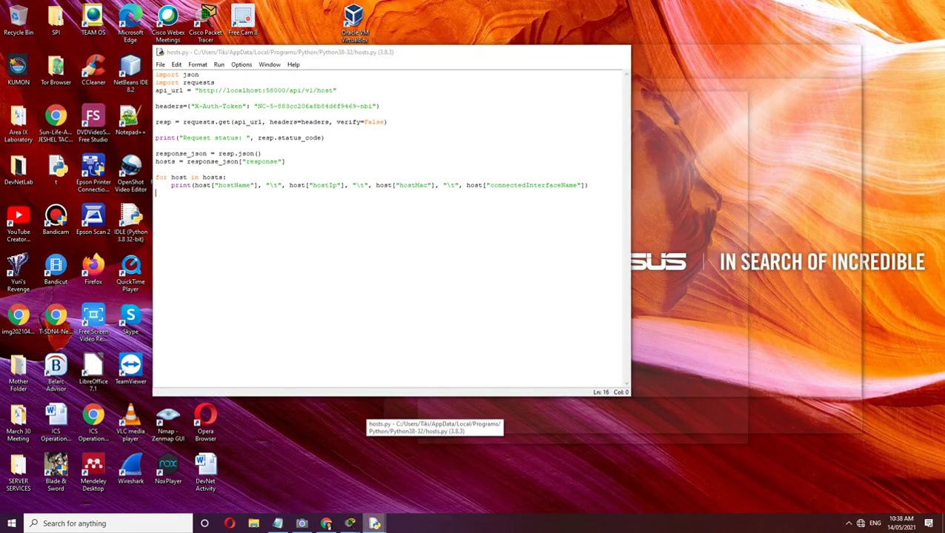
pyautogui.click(435, 480)
pyautogui.moveTo(370, 52); pyautogui.dragTo(624, 133)
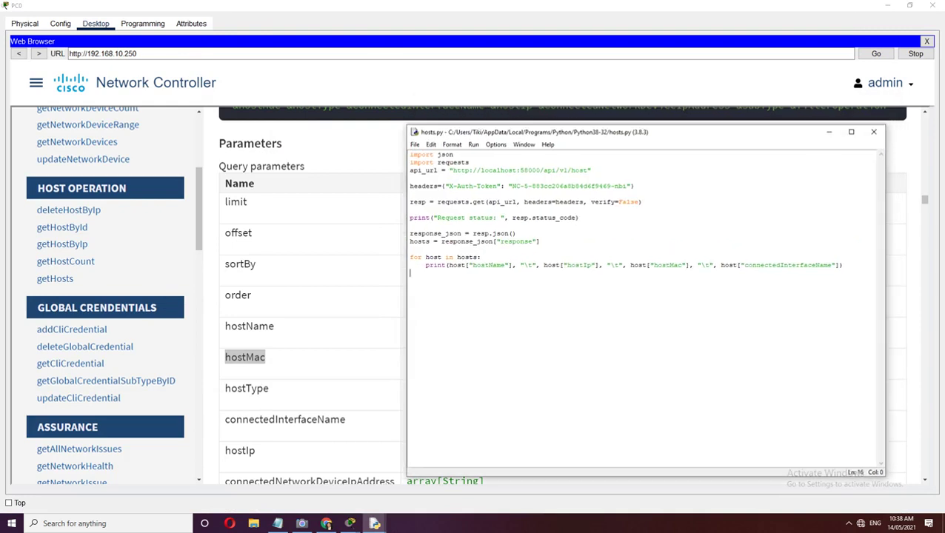
pyautogui.moveTo(872, 264); pyautogui.dragTo(498, 265)
pyautogui.click(519, 333)
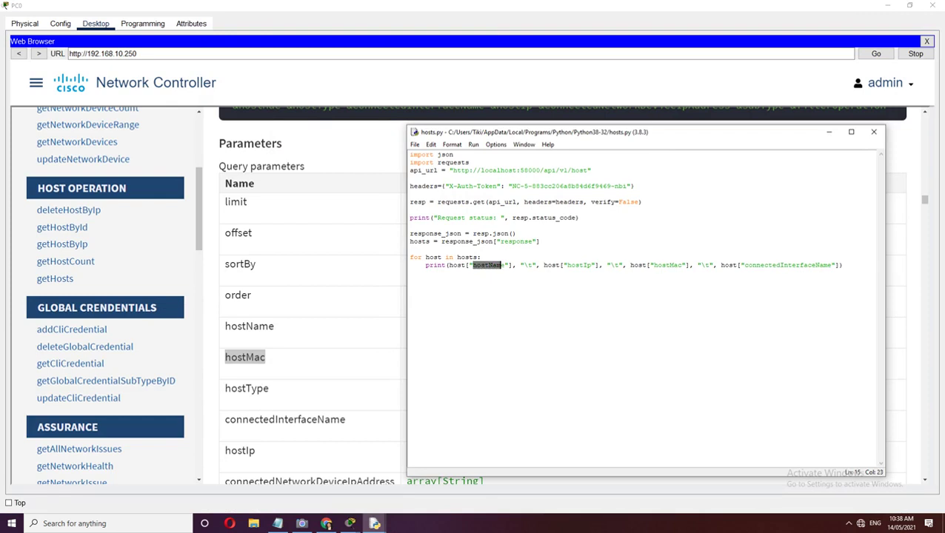
pyautogui.scroll(-2, 886, 466)
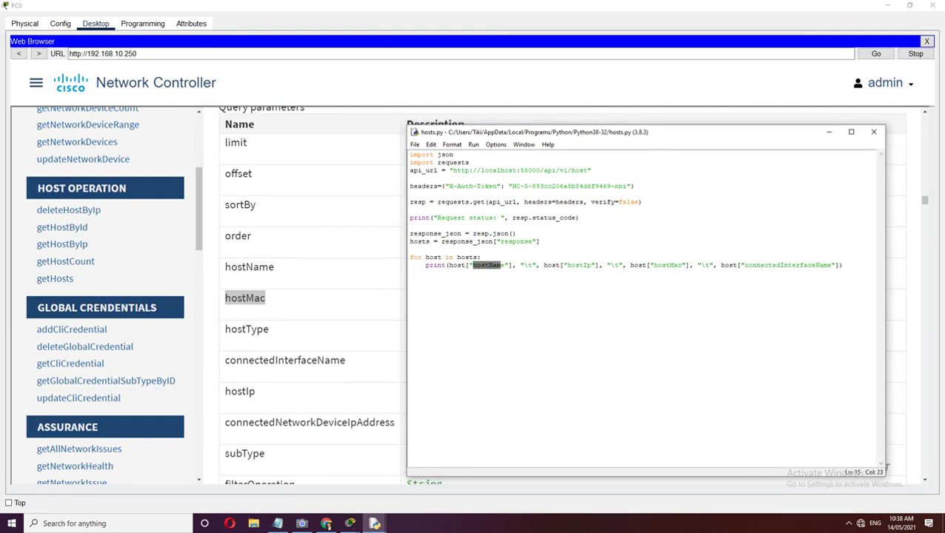
pyautogui.scroll(-2, 886, 408)
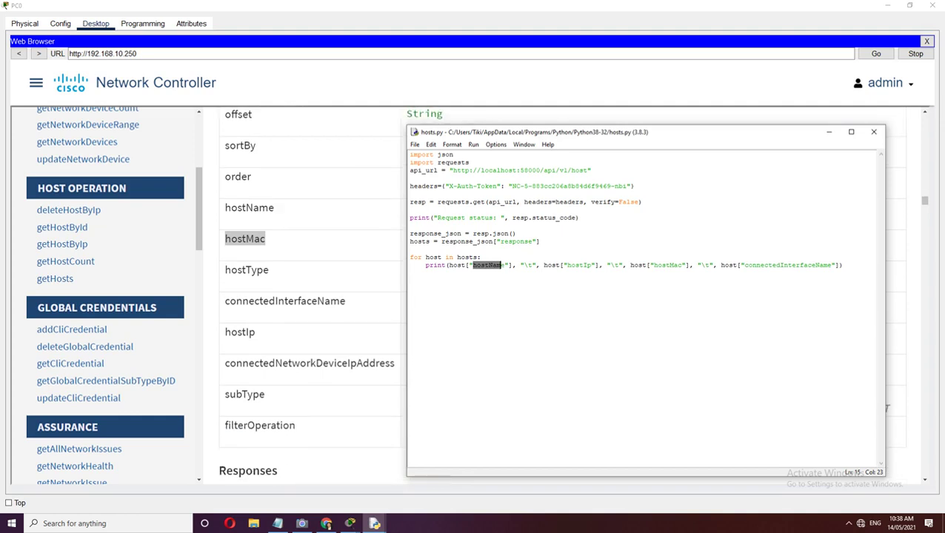
pyautogui.press('Down')
pyautogui.scroll(5, 311, 296)
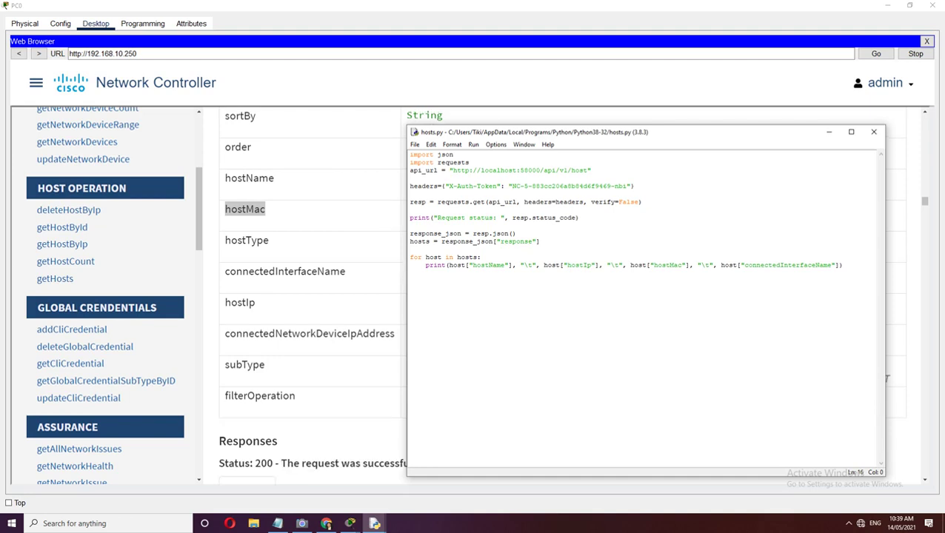
pyautogui.scroll(-2, 311, 296)
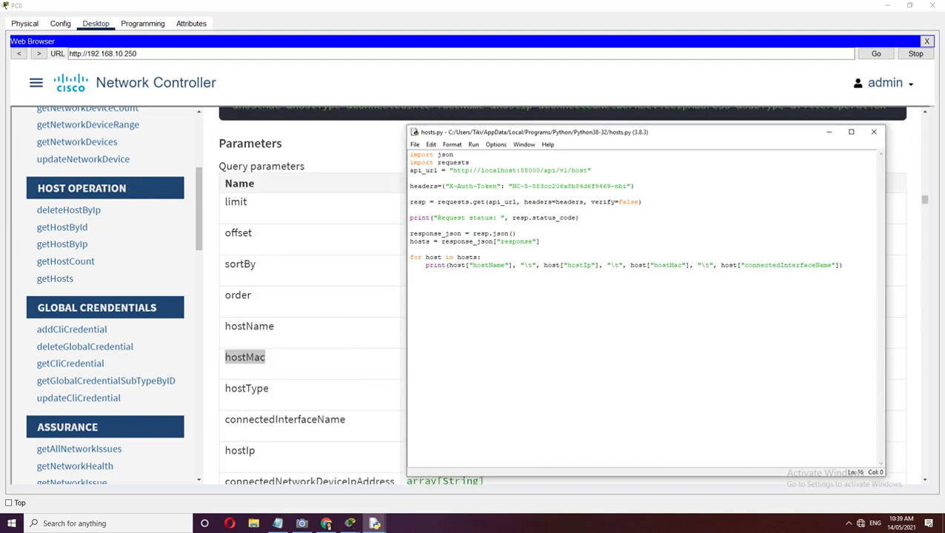
pyautogui.scroll(-2, 887, 467)
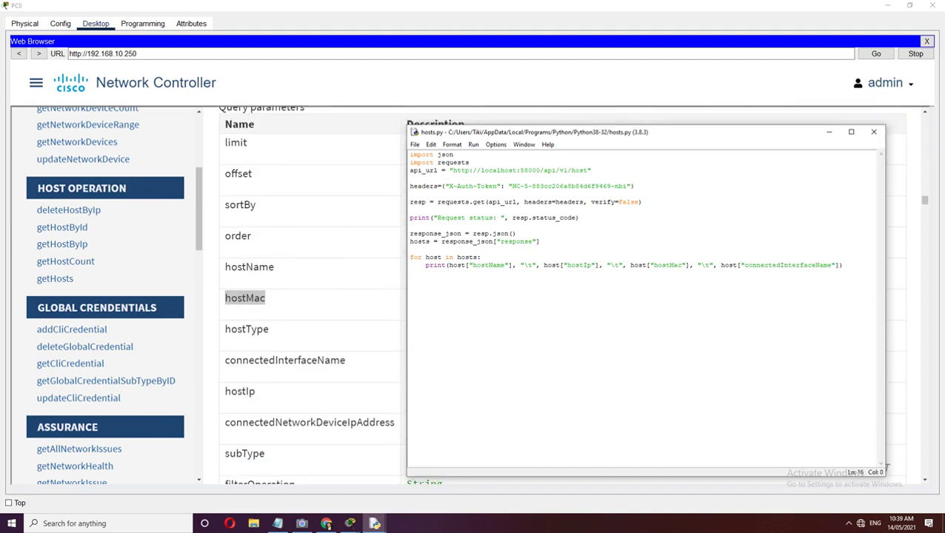
# Step: Select connectedInterfaceName in the docs, then bring hosts.py back to the front
pyautogui.click(886, 467)
pyautogui.moveTo(347, 360); pyautogui.dragTo(225, 360)
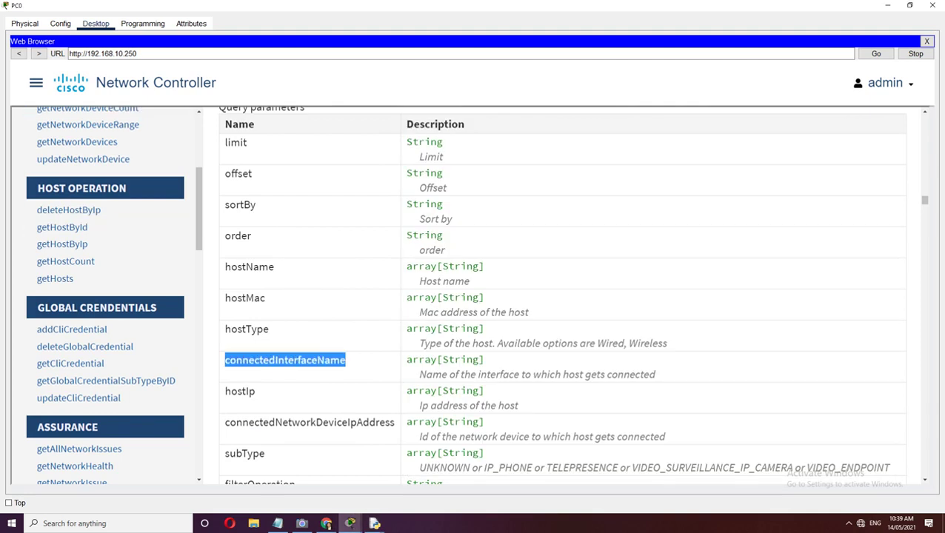
pyautogui.scroll(6, 104, 319)
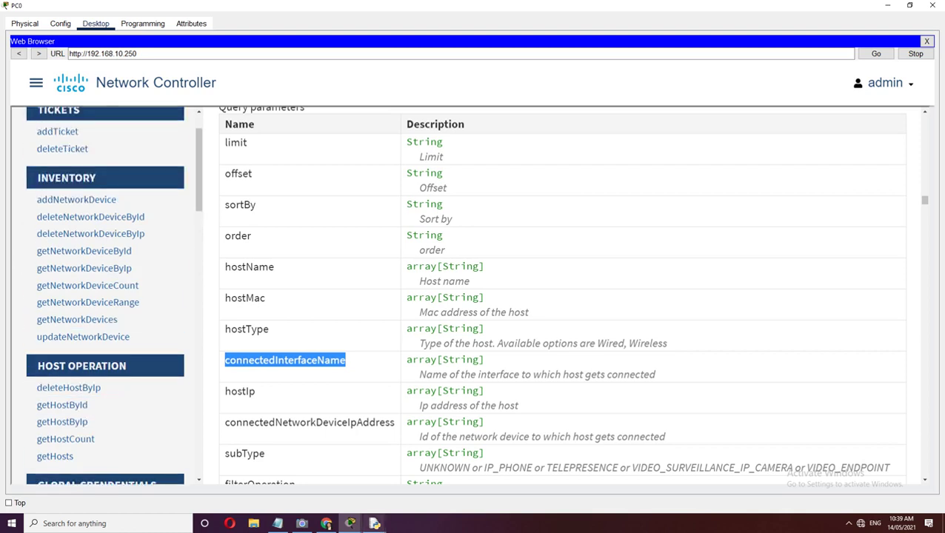
pyautogui.click(374, 523)
pyautogui.click(365, 474)
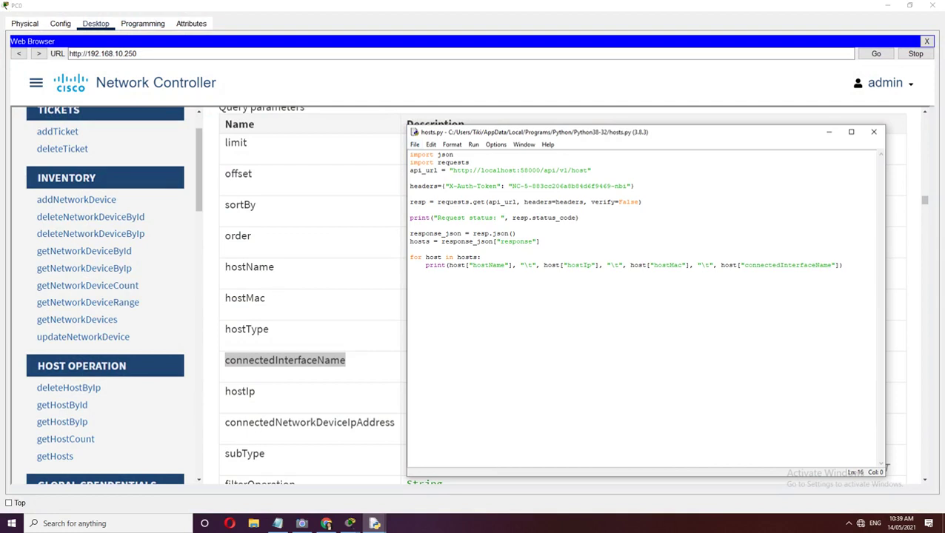
# Step: Select the DISPLAY NETWORK DEVICE INFORMATION code block in the Notepad notes
pyautogui.hotkey('alt', 'Tab')
pyautogui.scroll(-10, 621, 259)
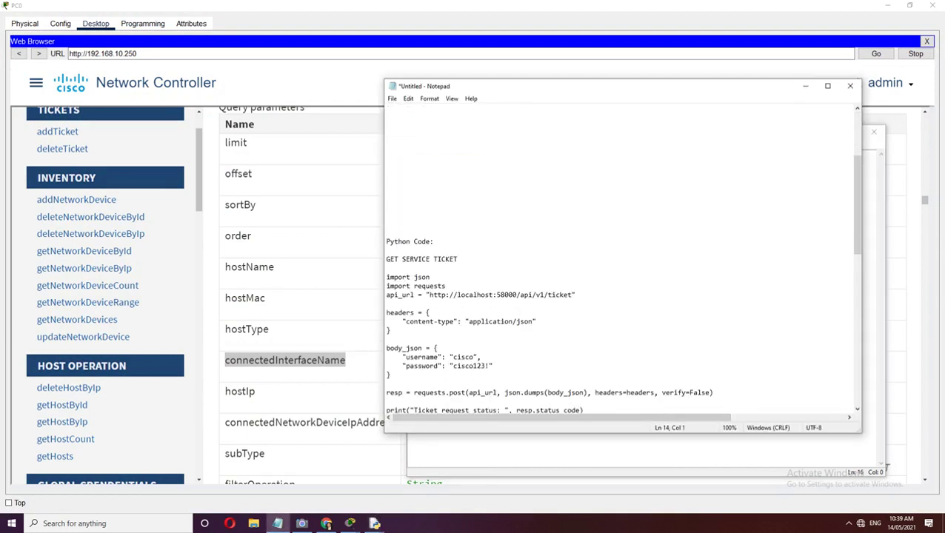
pyautogui.scroll(-7, 622, 259)
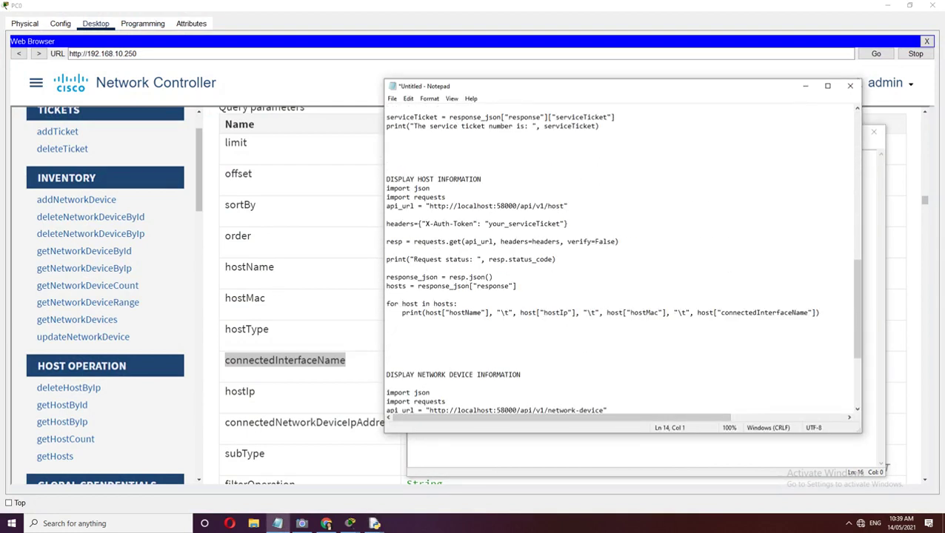
pyautogui.scroll(-5, 622, 259)
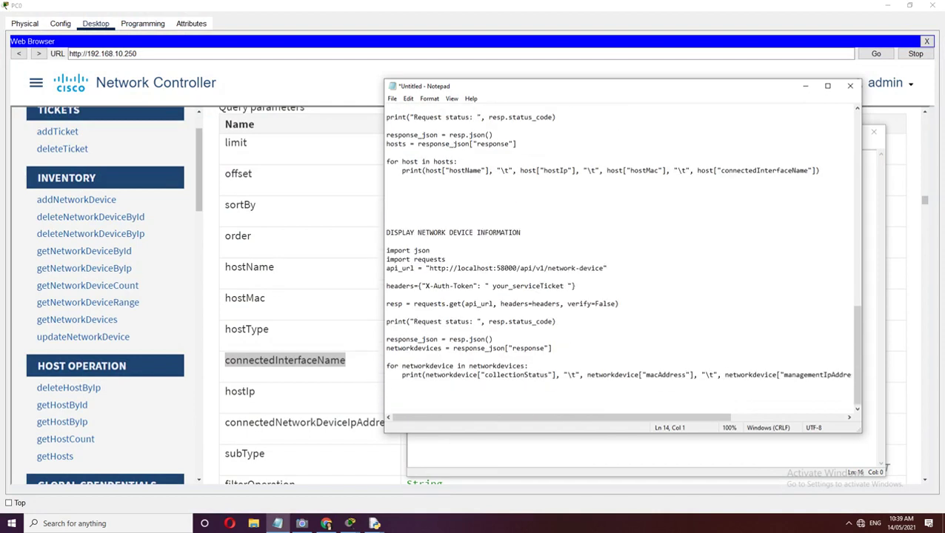
pyautogui.moveTo(386, 250); pyautogui.dragTo(386, 401)
pyautogui.hotkey('ctrl', 'c')
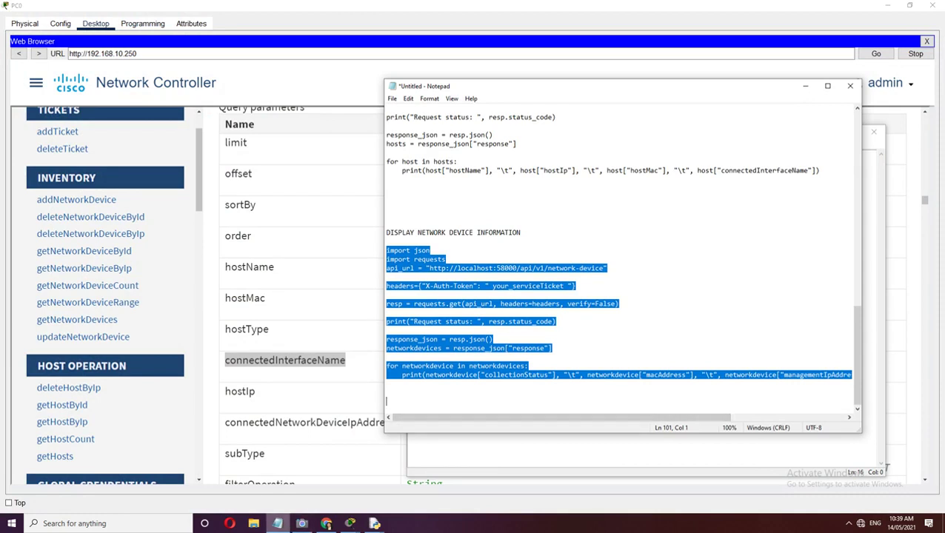
# Step: Switch back to the hosts.py editor in IDLE
pyautogui.click(374, 523)
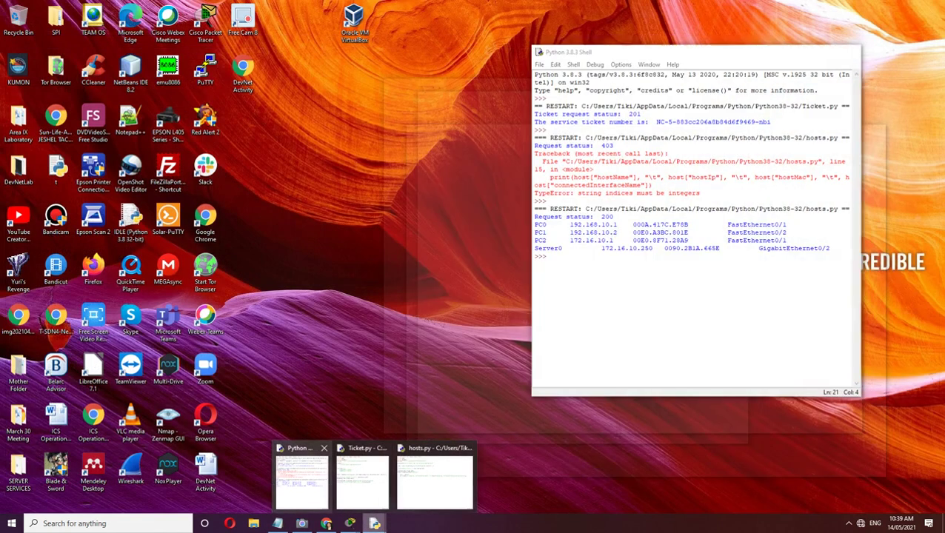
pyautogui.click(300, 482)
pyautogui.click(374, 524)
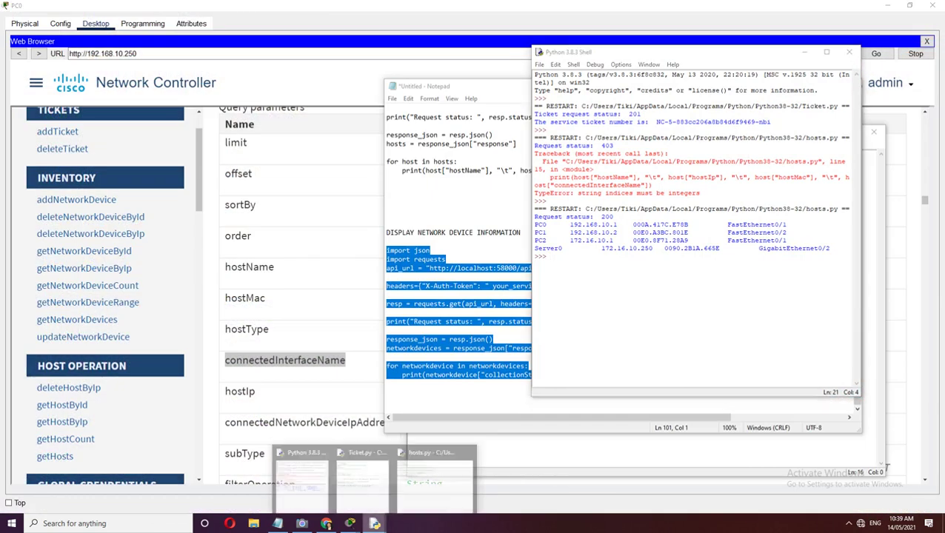
pyautogui.click(446, 481)
pyautogui.click(414, 145)
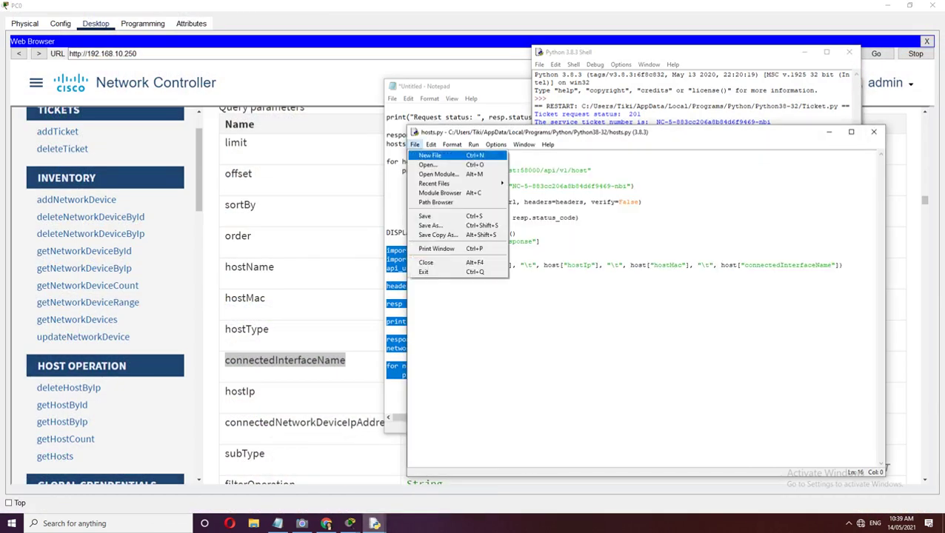
# Step: Paste the network-device code into a new IDLE file and copy the ticket from Notepad
pyautogui.click(431, 156)
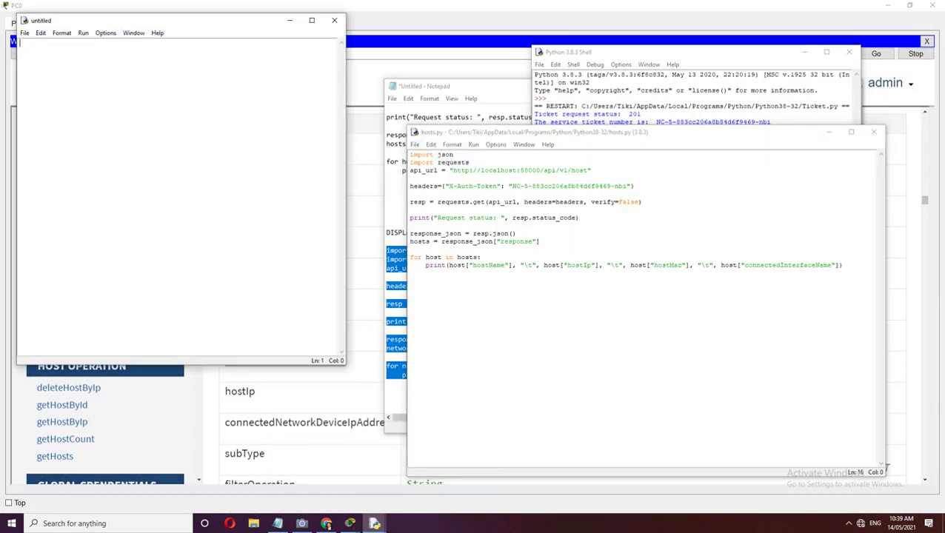
pyautogui.hotkey('ctrl', 'v')
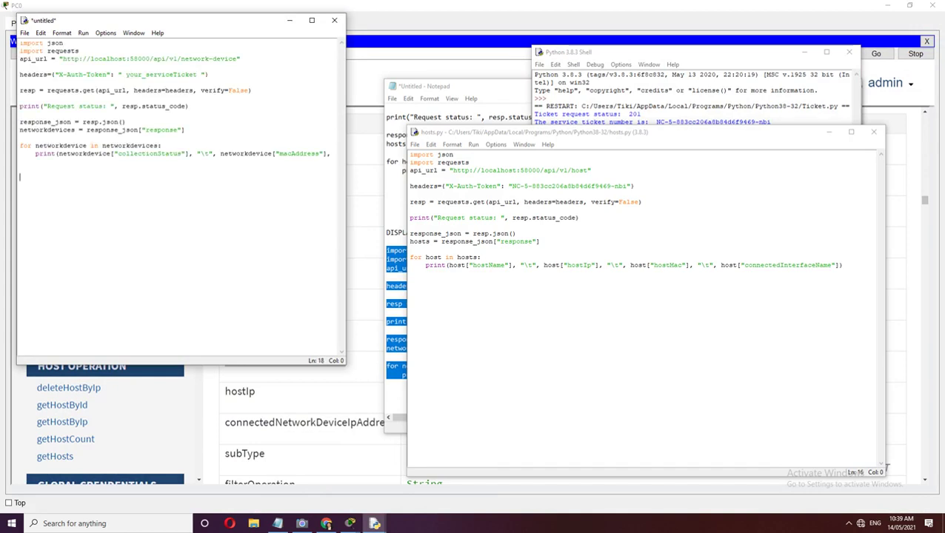
pyautogui.hotkey('alt', 'Tab')
pyautogui.scroll(5, 622, 259)
pyautogui.scroll(10, 622, 259)
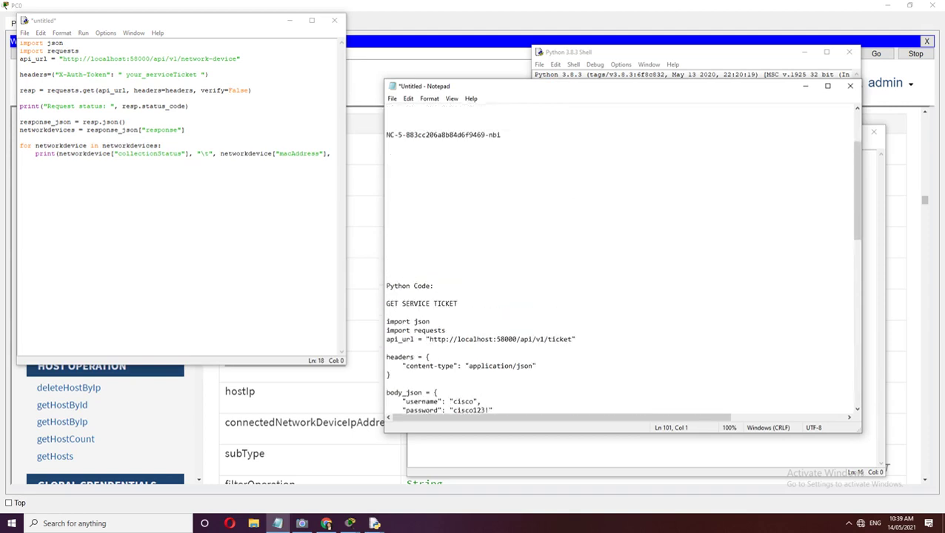
pyautogui.moveTo(501, 215); pyautogui.dragTo(385, 215)
pyautogui.hotkey('ctrl', 'c')
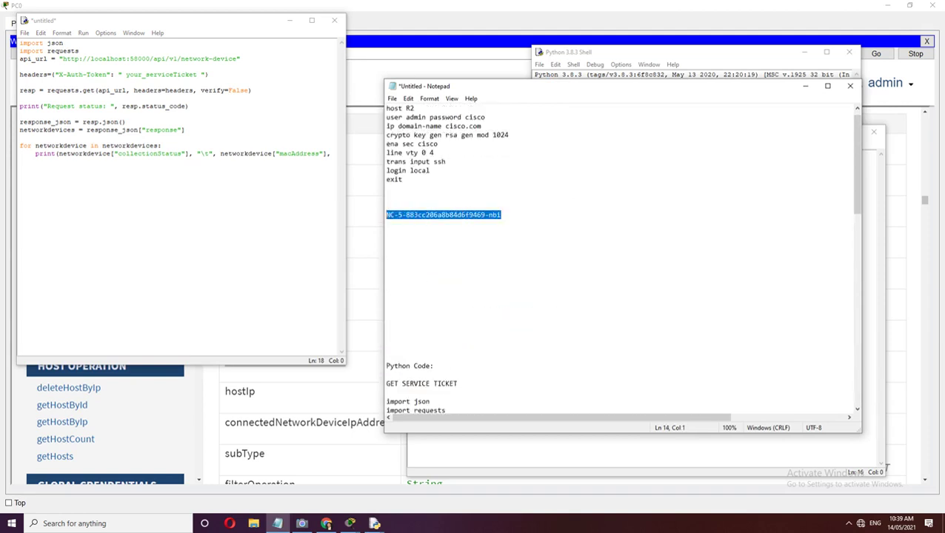
# Step: Replace the your_serviceTicket placeholder in the headers line with the copied ticket
pyautogui.moveTo(126, 74); pyautogui.dragTo(198, 74)
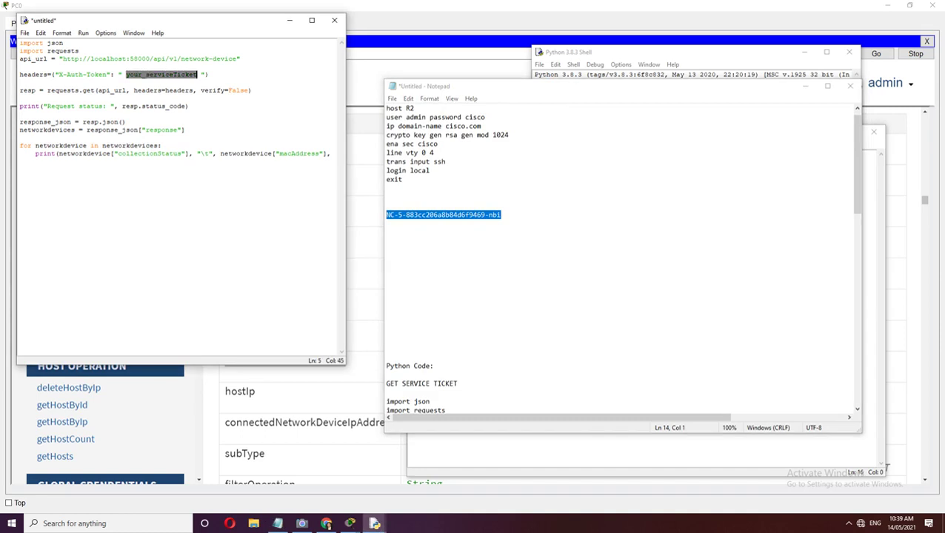
pyautogui.rightClick(173, 75)
pyautogui.click(199, 98)
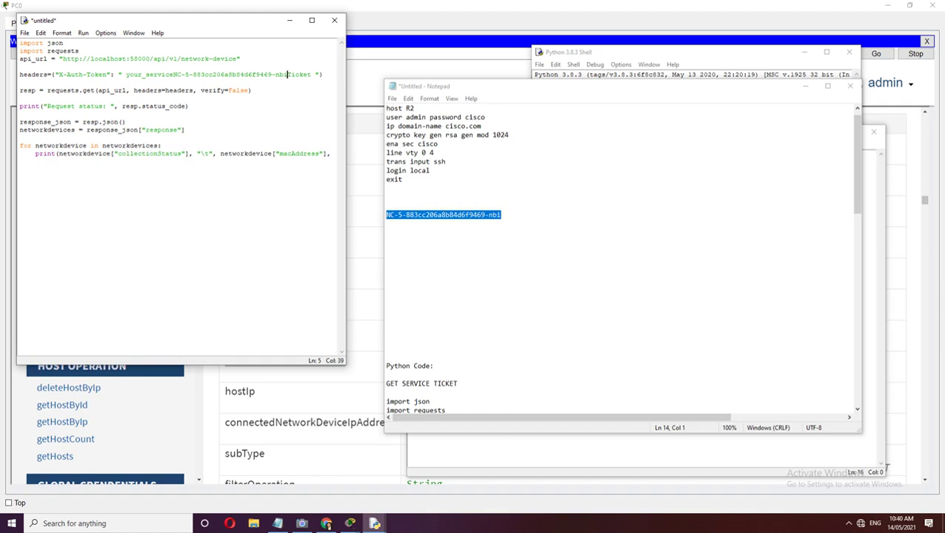
pyautogui.press('Delete')
pyautogui.press('Delete')
pyautogui.press('Delete')
pyautogui.press('Delete')
pyautogui.press('Delete')
pyautogui.press('Delete')
pyautogui.press('Delete')
pyautogui.click(171, 74)
pyautogui.press('BackSpace')
pyautogui.press('BackSpace')
pyautogui.press('BackSpace')
pyautogui.press('BackSpace')
pyautogui.press('BackSpace')
pyautogui.press('BackSpace')
pyautogui.press('BackSpace')
pyautogui.press('BackSpace')
pyautogui.press('BackSpace')
pyautogui.press('BackSpace')
pyautogui.press('BackSpace')
pyautogui.press('BackSpace')
pyautogui.press('BackSpace')
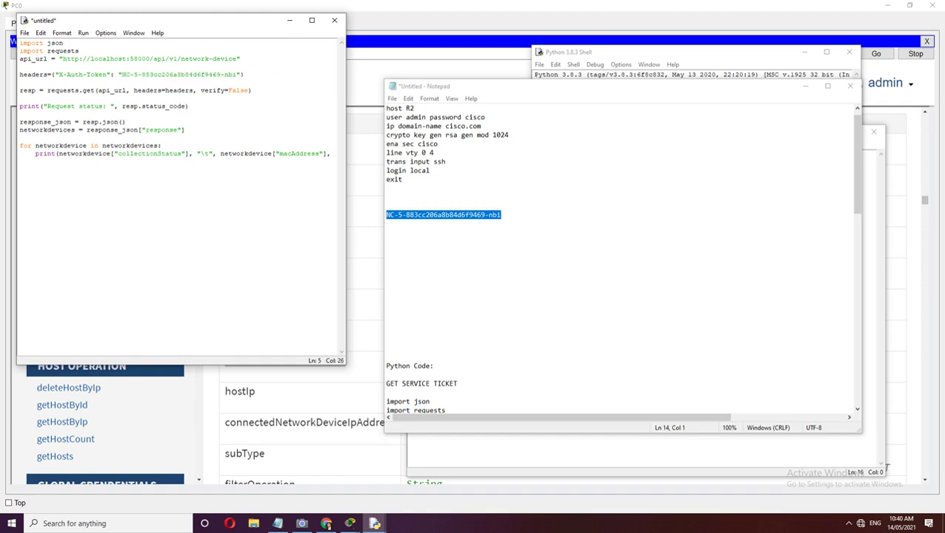
pyautogui.click(21, 97)
# Step: Run the new script, saving it as networkdevice.py when prompted
pyautogui.moveTo(159, 20); pyautogui.dragTo(354, 37)
pyautogui.click(277, 49)
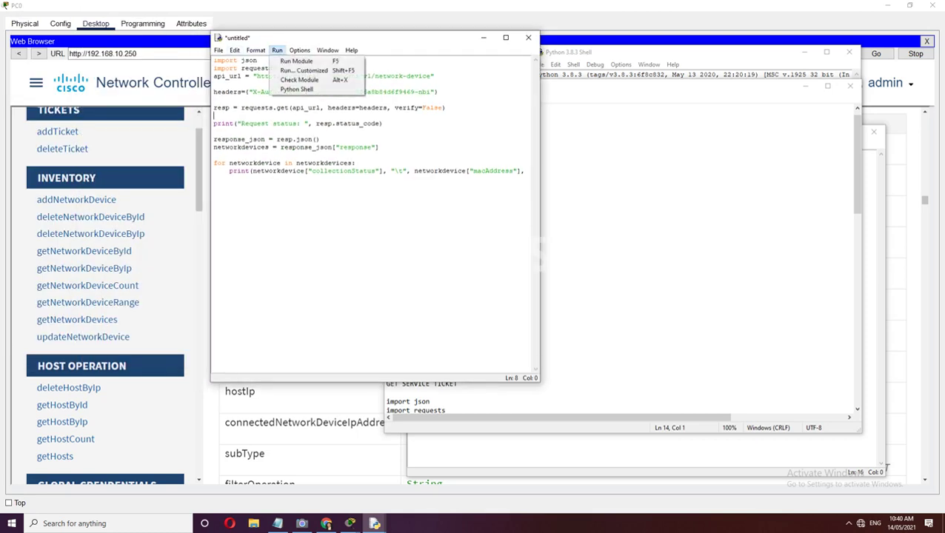
pyautogui.click(297, 60)
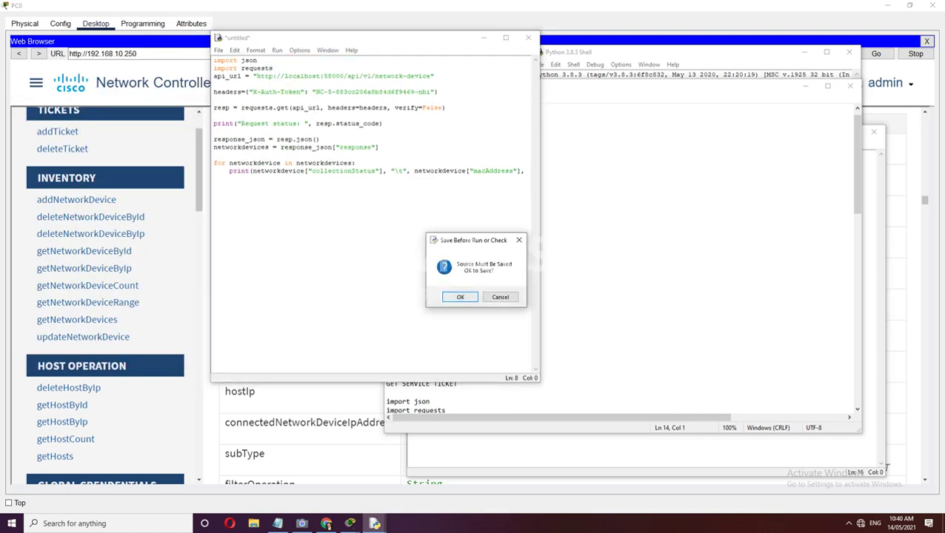
pyautogui.press('Return')
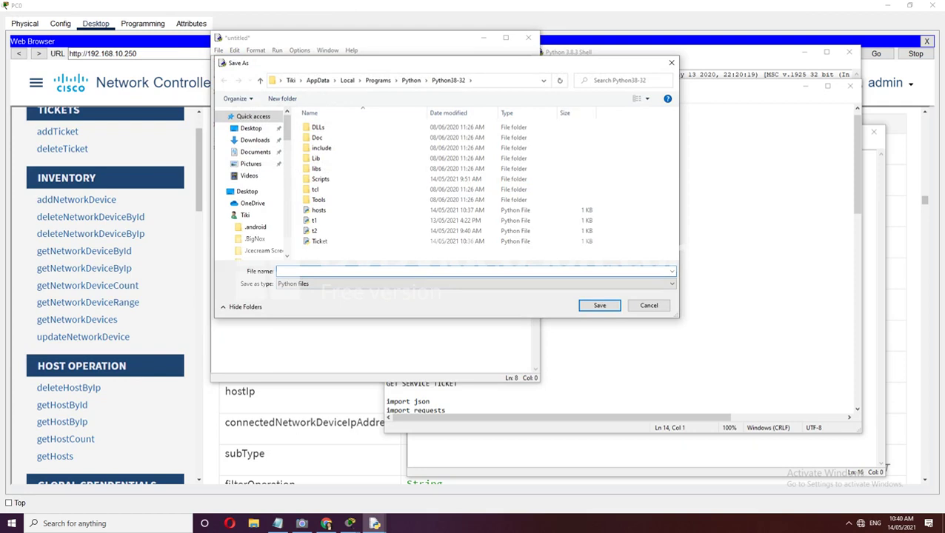
pyautogui.write('networkdevice')
pyautogui.click(599, 305)
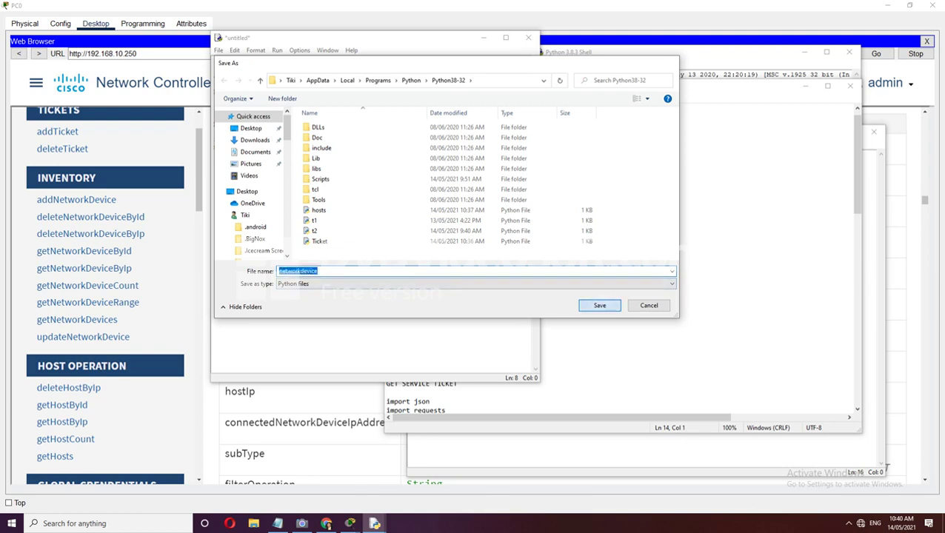
pyautogui.press('F5')
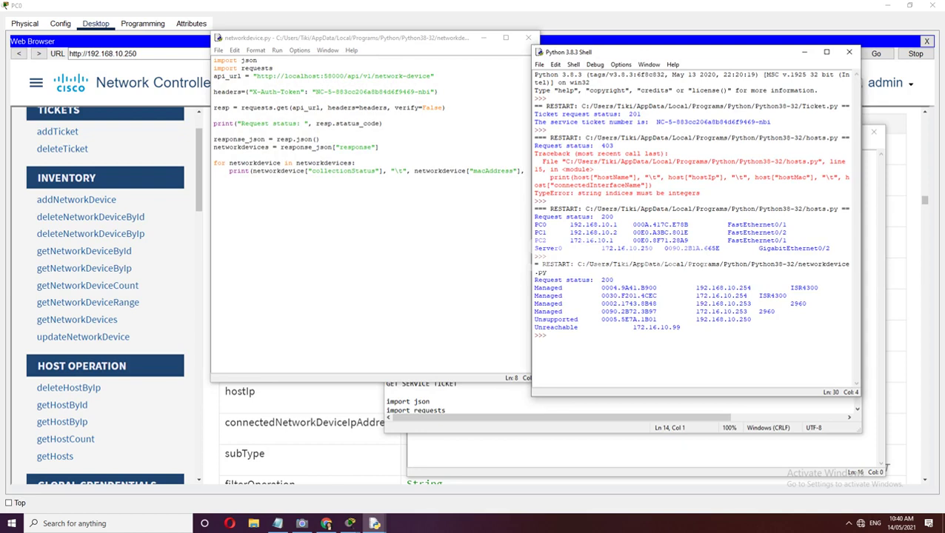
# Step: Widen networkdevice.py to show the full print line through platformId and reposition the shell
pyautogui.moveTo(666, 52); pyautogui.dragTo(461, 254)
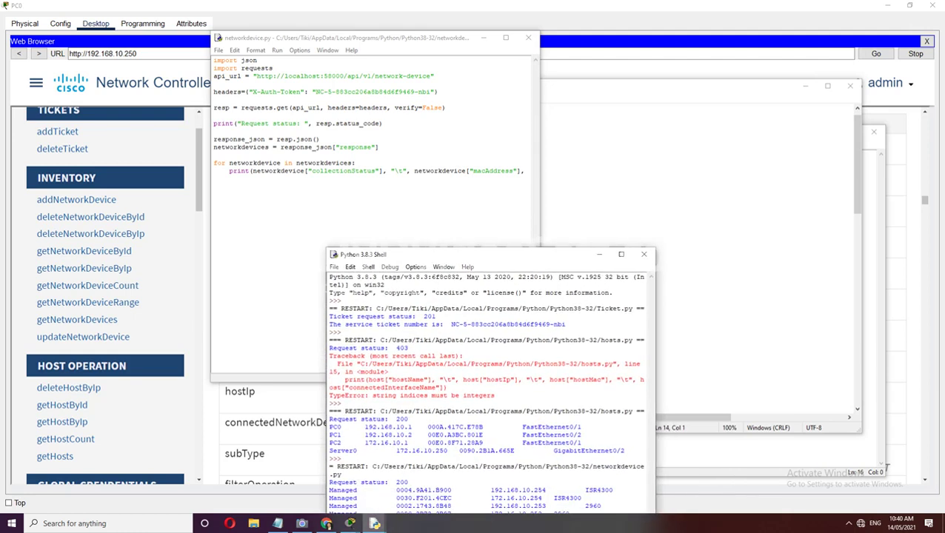
pyautogui.moveTo(539, 185); pyautogui.dragTo(807, 185)
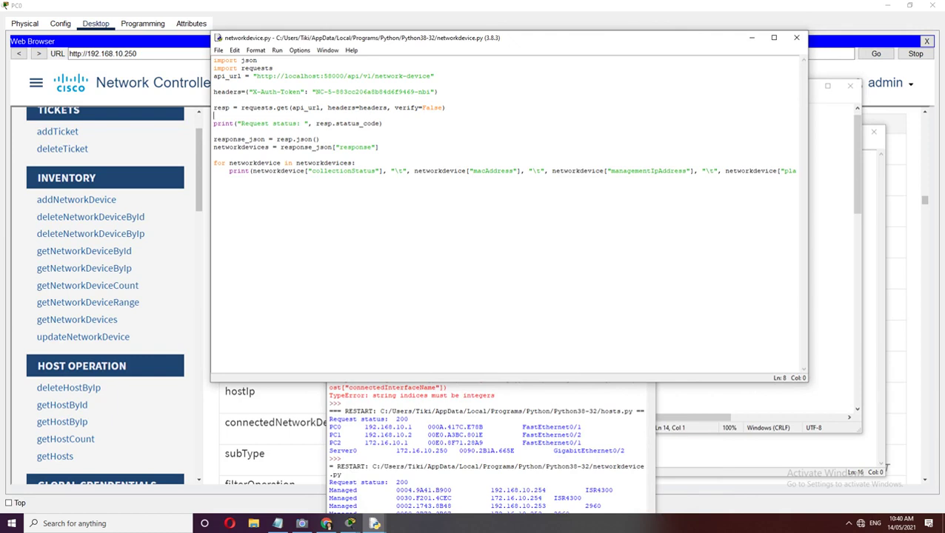
pyautogui.moveTo(808, 185); pyautogui.dragTo(896, 185)
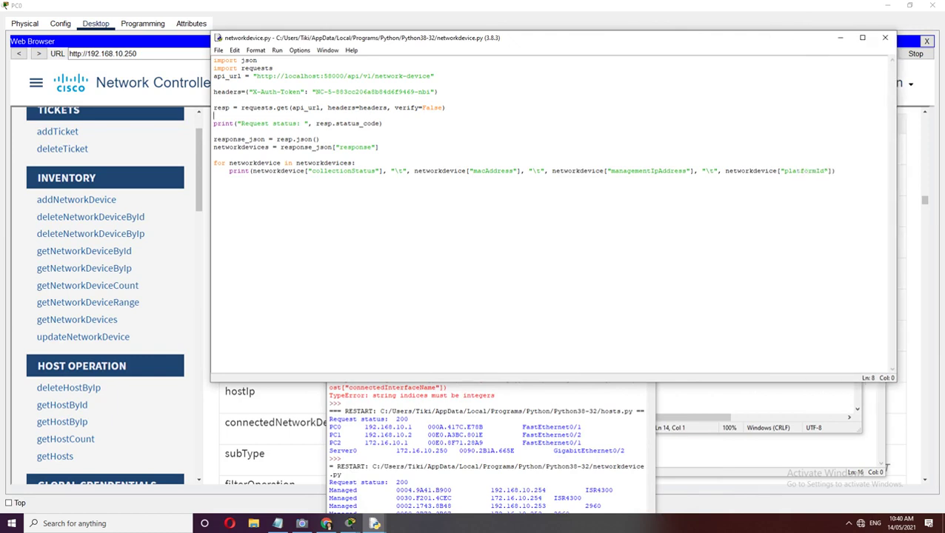
pyautogui.click(424, 427)
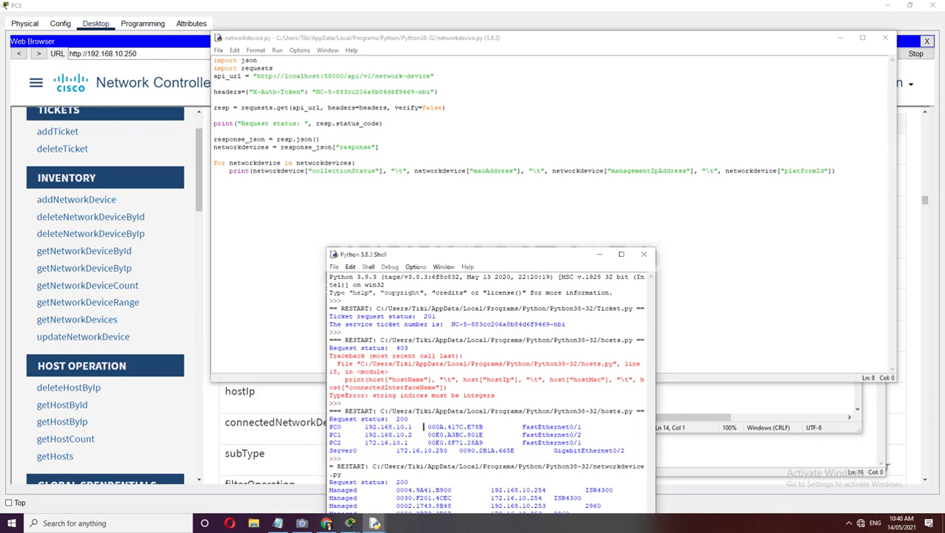
pyautogui.moveTo(474, 254); pyautogui.dragTo(374, 72)
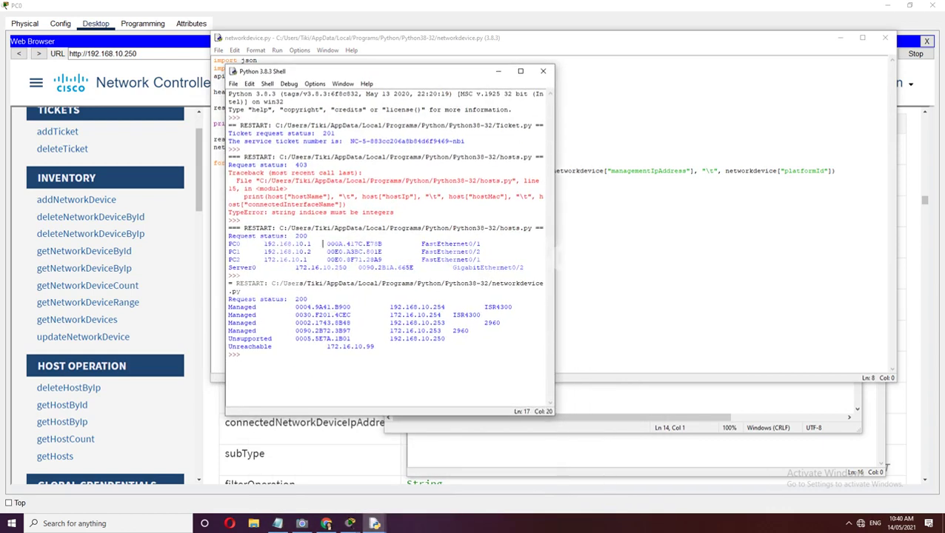
# Step: Rerun networkdevice.py with F5, then bring the notes and Packet Tracer page forward
pyautogui.click(666, 194)
pyautogui.press('F5')
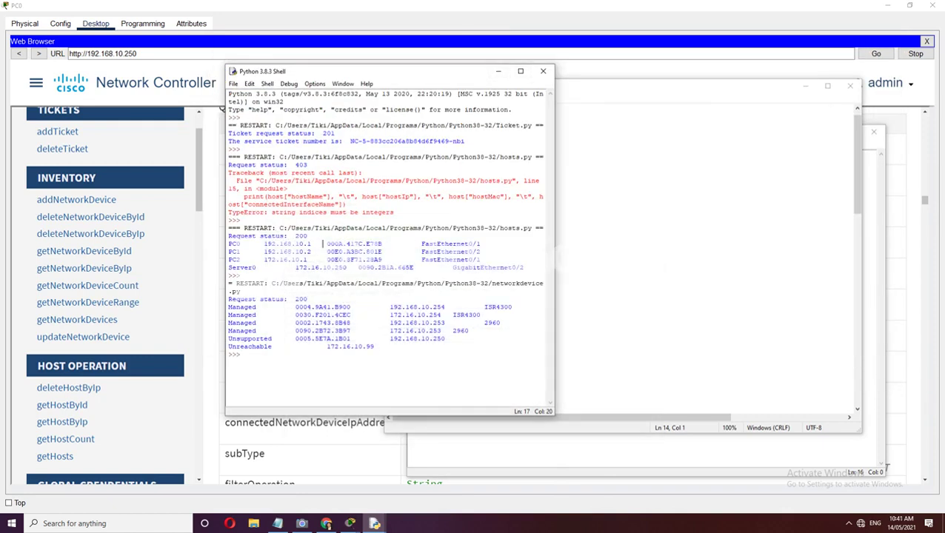
pyautogui.click(630, 234)
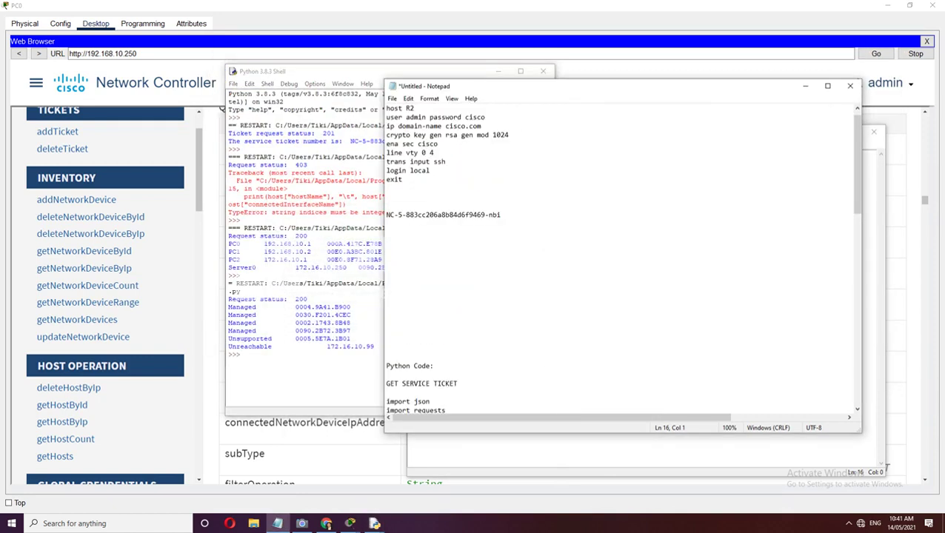
pyautogui.click(111, 311)
# Step: Scroll the Network Controller API docs and jump to getNetworkDevices under INVENTORY
pyautogui.scroll(-2, 74, 329)
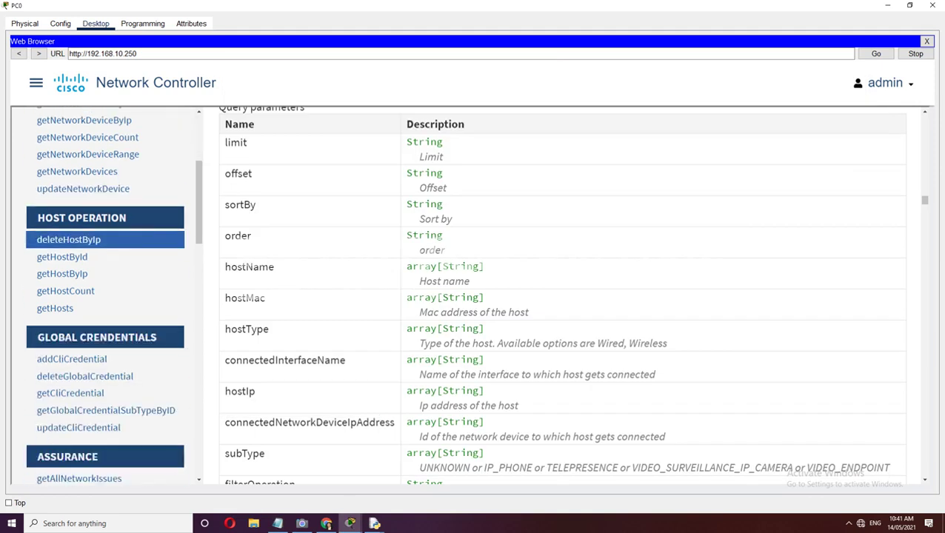
pyautogui.scroll(-3, 104, 325)
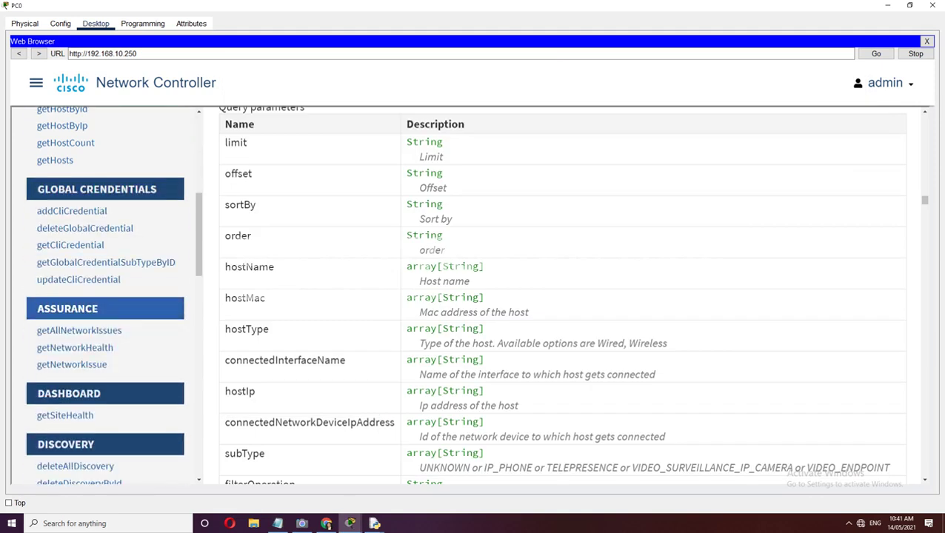
pyautogui.scroll(-2, 104, 241)
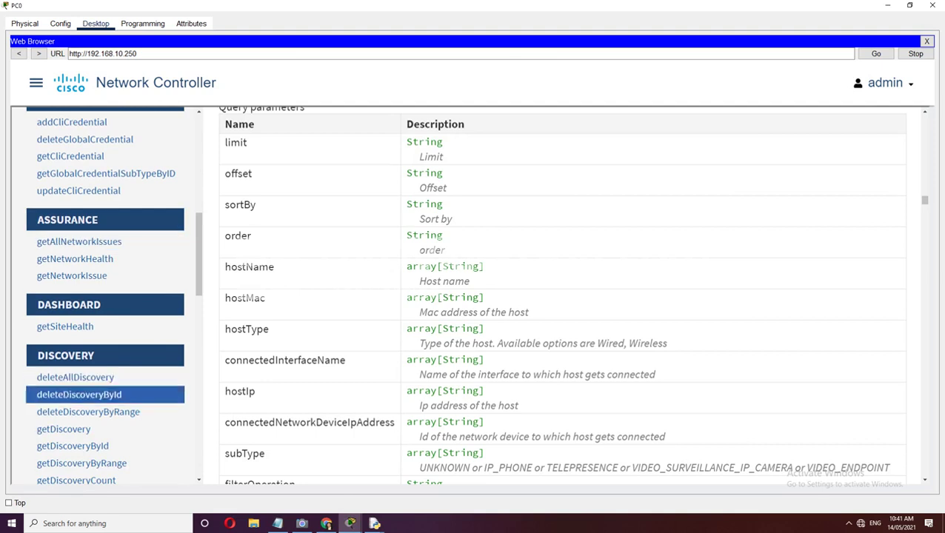
pyautogui.scroll(-4, 104, 370)
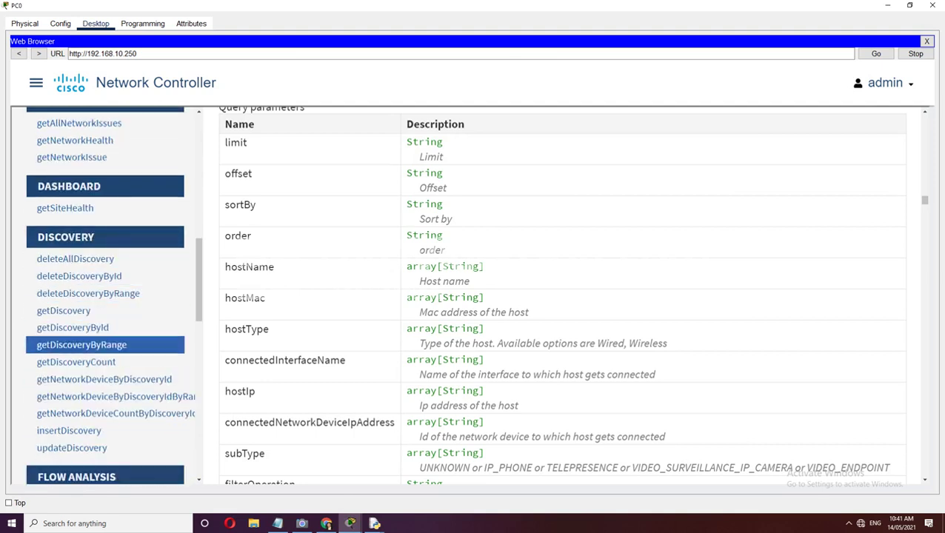
pyautogui.scroll(-2, 104, 325)
pyautogui.scroll(8, 103, 370)
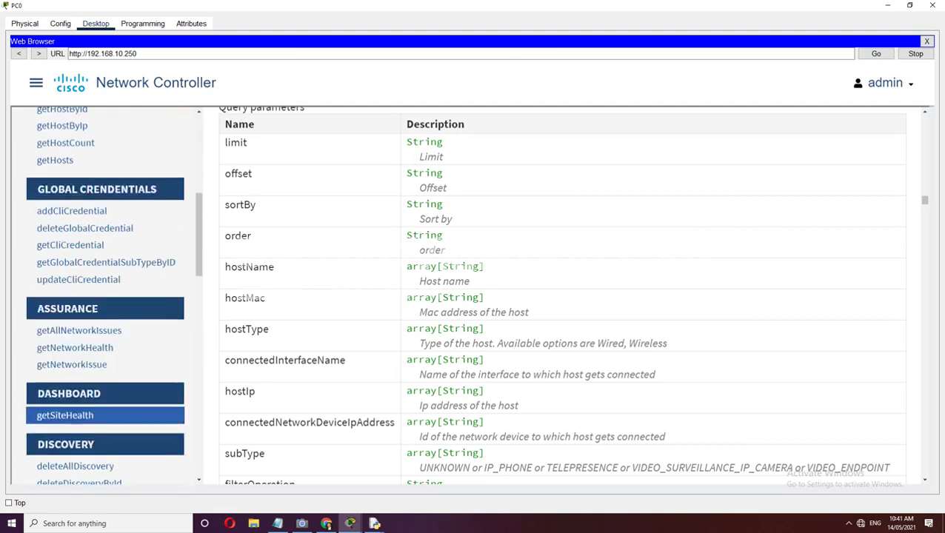
pyautogui.scroll(10, 104, 334)
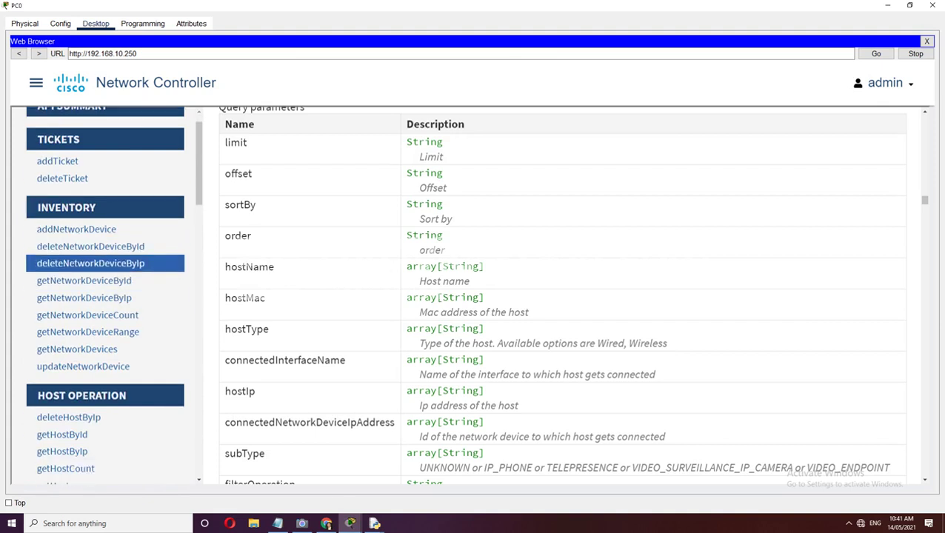
pyautogui.scroll(-2, 103, 263)
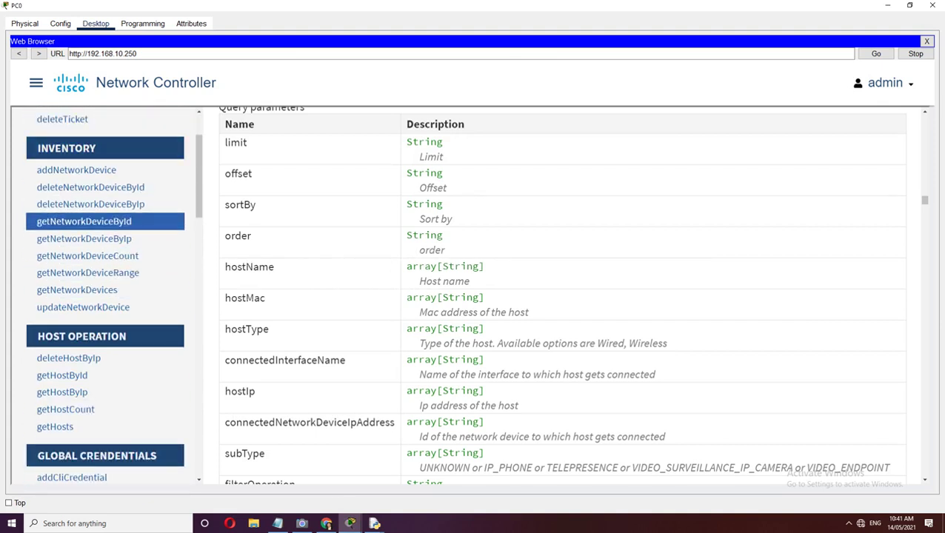
pyautogui.scroll(-1, 104, 224)
pyautogui.scroll(-2, 104, 226)
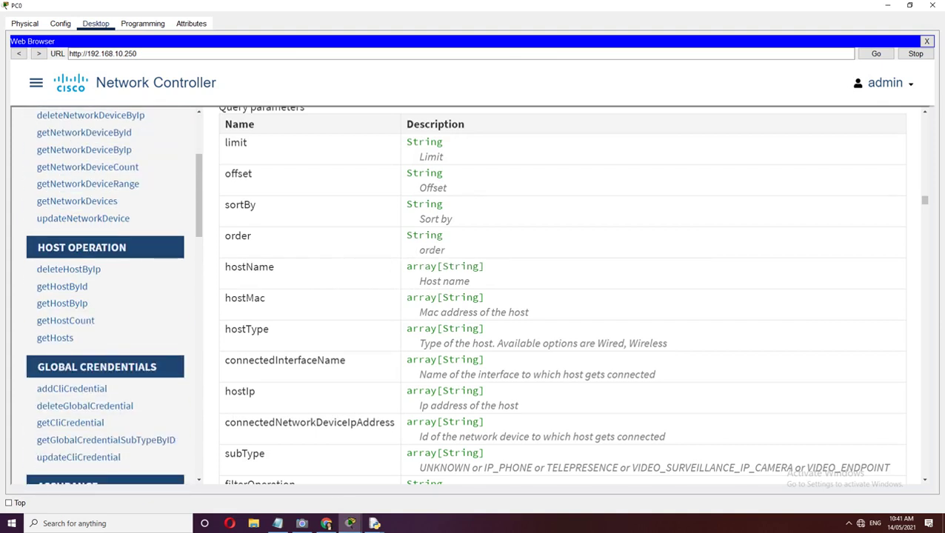
pyautogui.scroll(-1, 104, 256)
pyautogui.scroll(4, 103, 204)
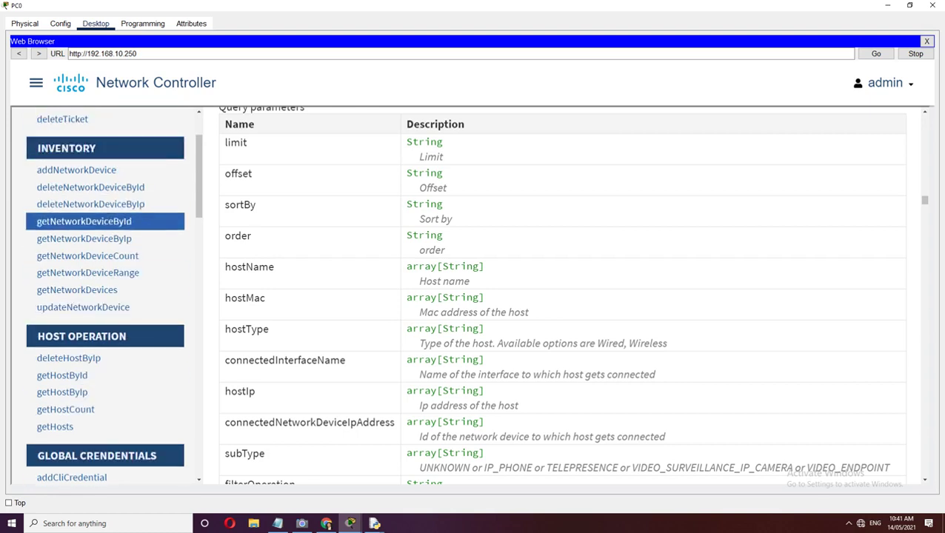
pyautogui.click(77, 290)
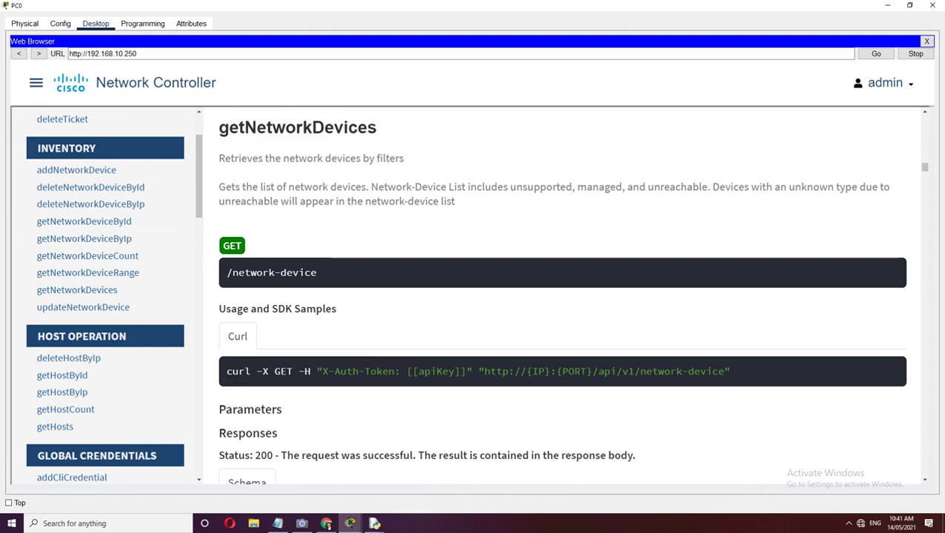
pyautogui.moveTo(598, 371); pyautogui.dragTo(718, 371)
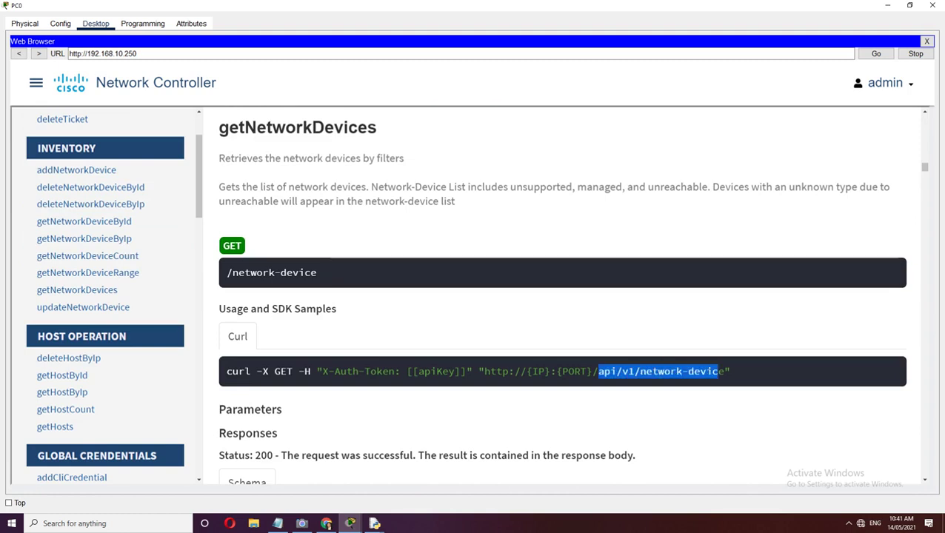
pyautogui.moveTo(375, 524)
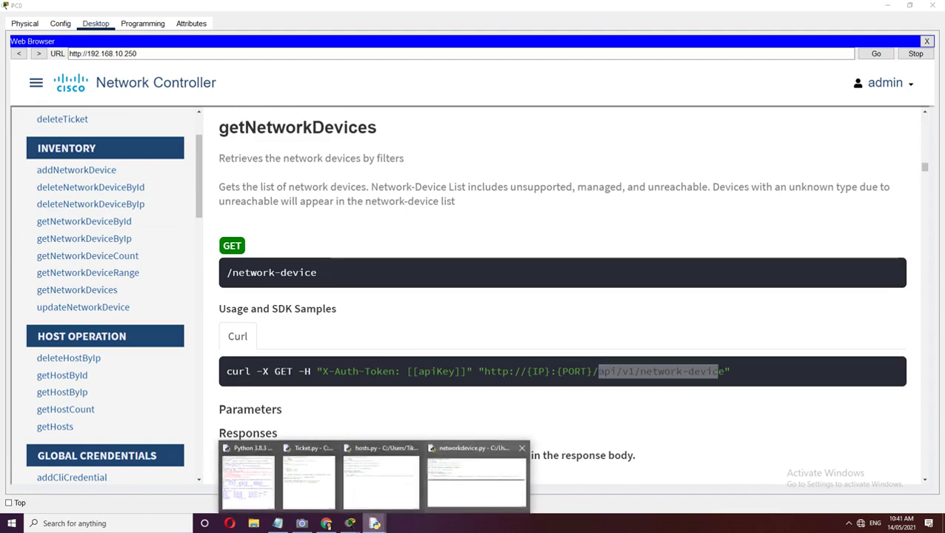
pyautogui.click(475, 485)
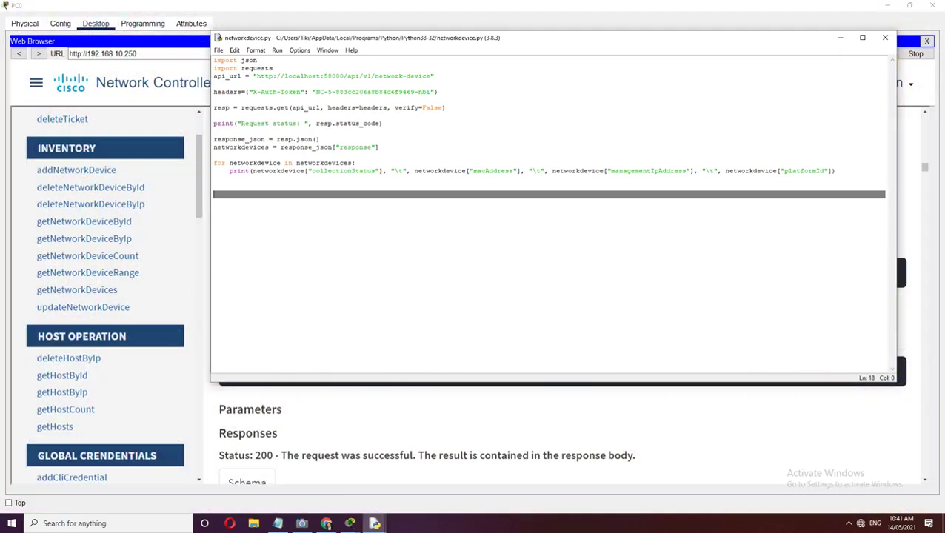
pyautogui.moveTo(431, 76); pyautogui.dragTo(350, 76)
pyautogui.hotkey('alt', 'Tab')
pyautogui.scroll(-4, 561, 296)
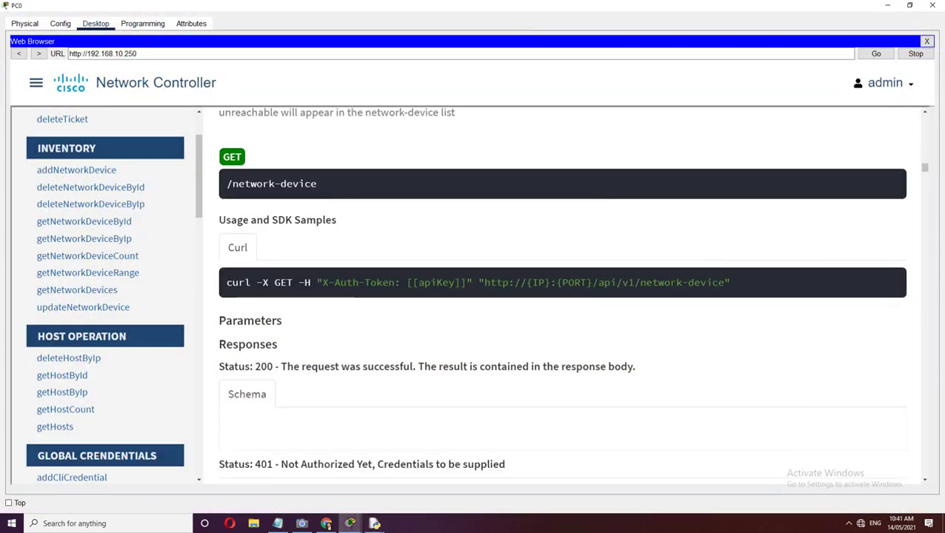
pyautogui.scroll(1, 562, 288)
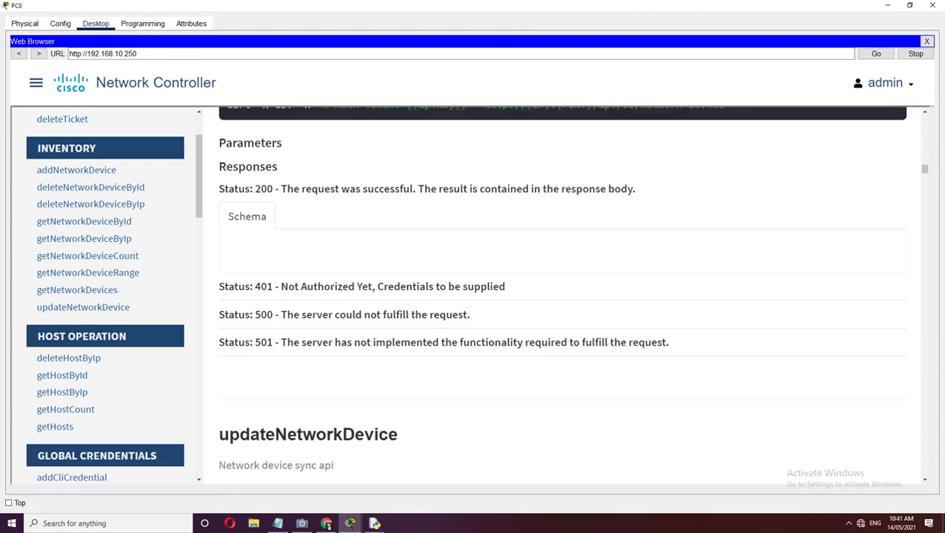
pyautogui.scroll(5, 561, 292)
pyautogui.scroll(-6, 561, 296)
pyautogui.scroll(-6, 562, 296)
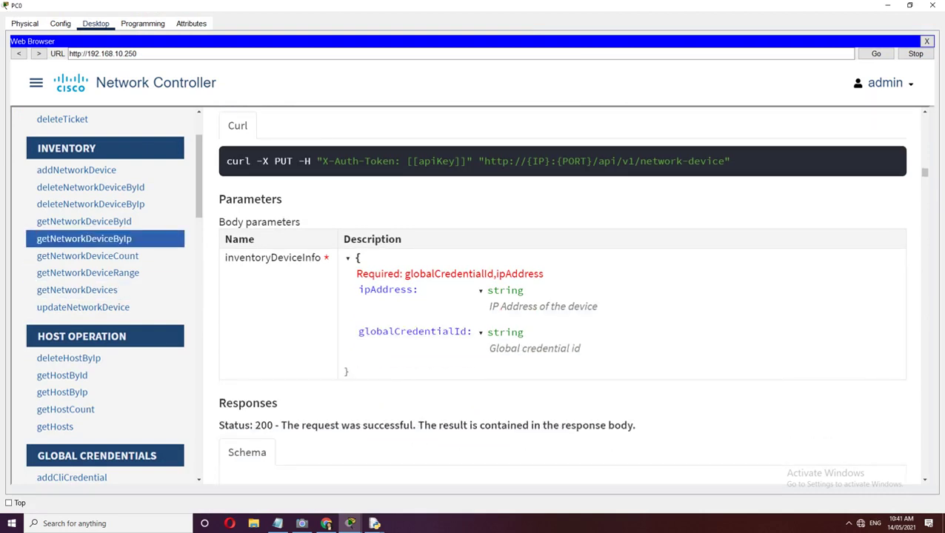
pyautogui.click(77, 290)
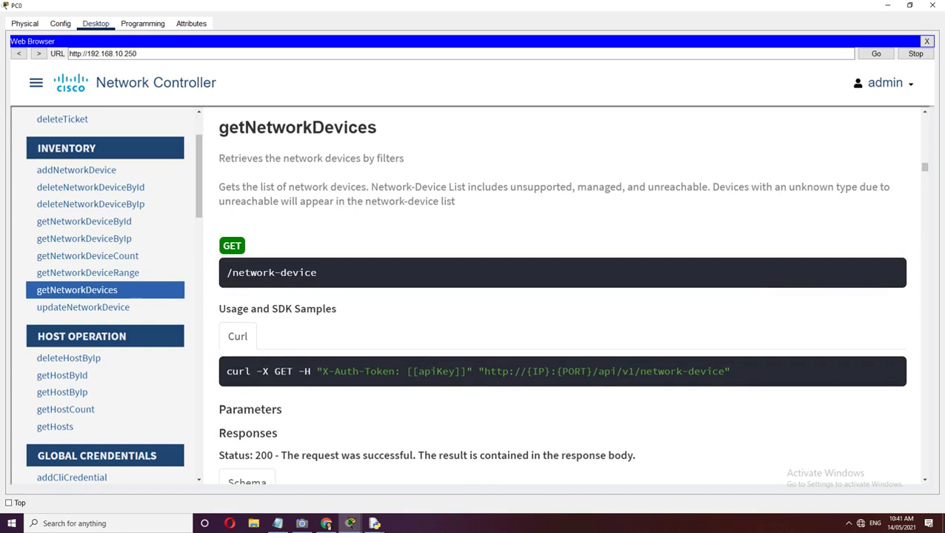
pyautogui.scroll(-5, 561, 296)
pyautogui.scroll(-3, 562, 296)
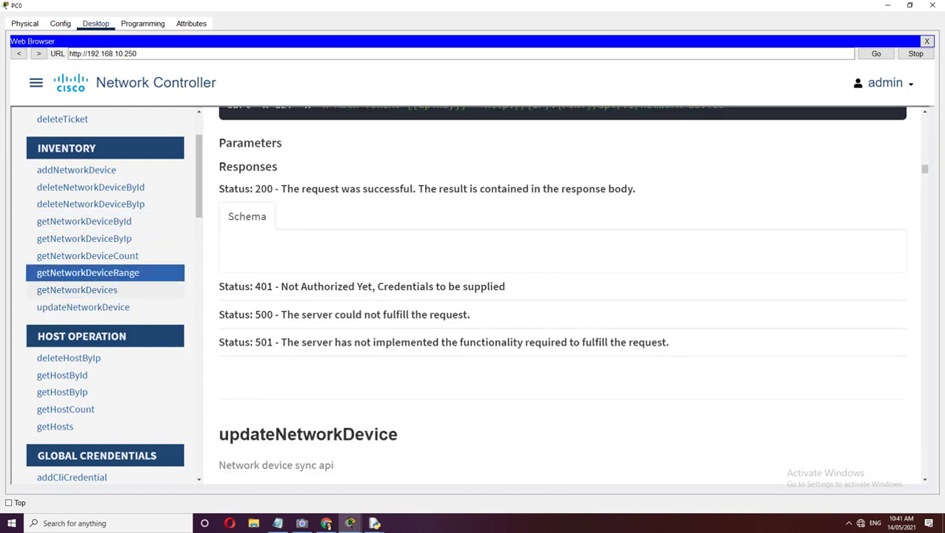
pyautogui.click(87, 256)
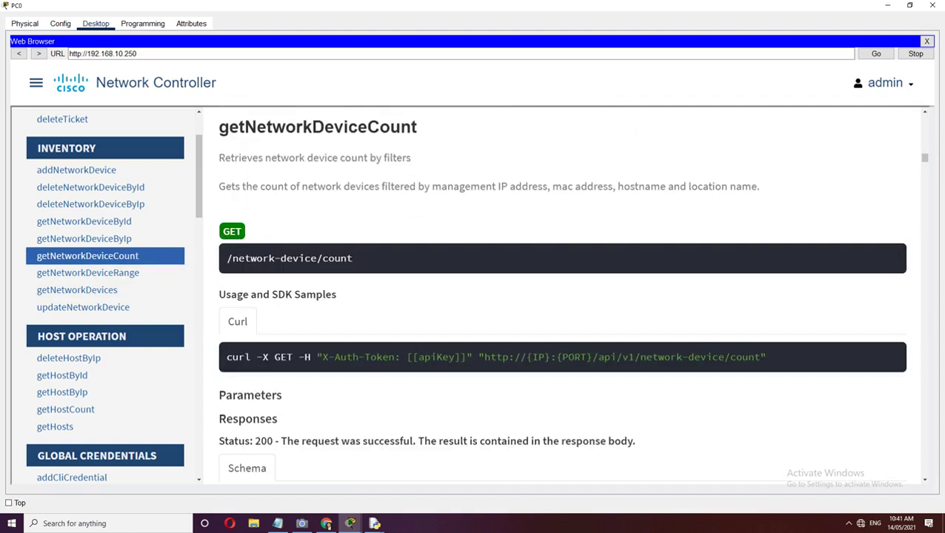
pyautogui.scroll(10, 561, 296)
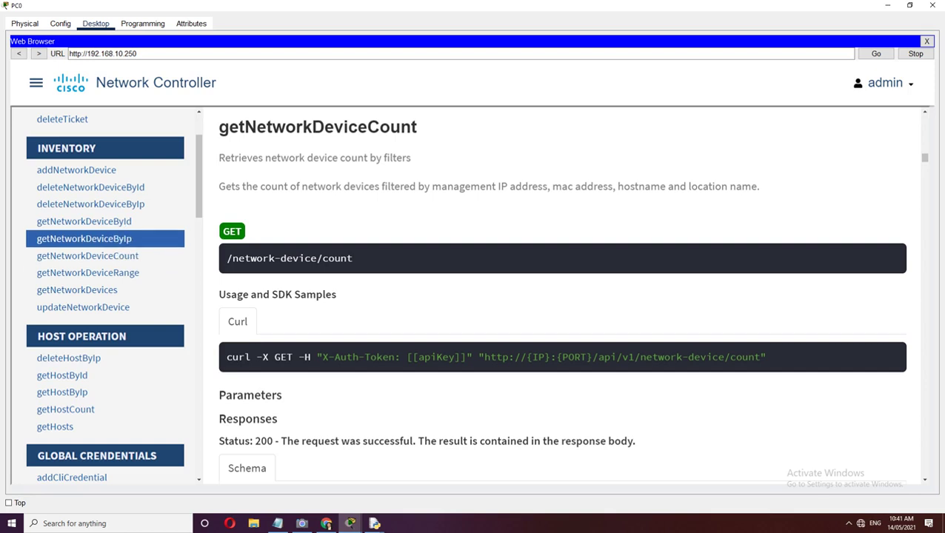
pyautogui.scroll(3, 561, 296)
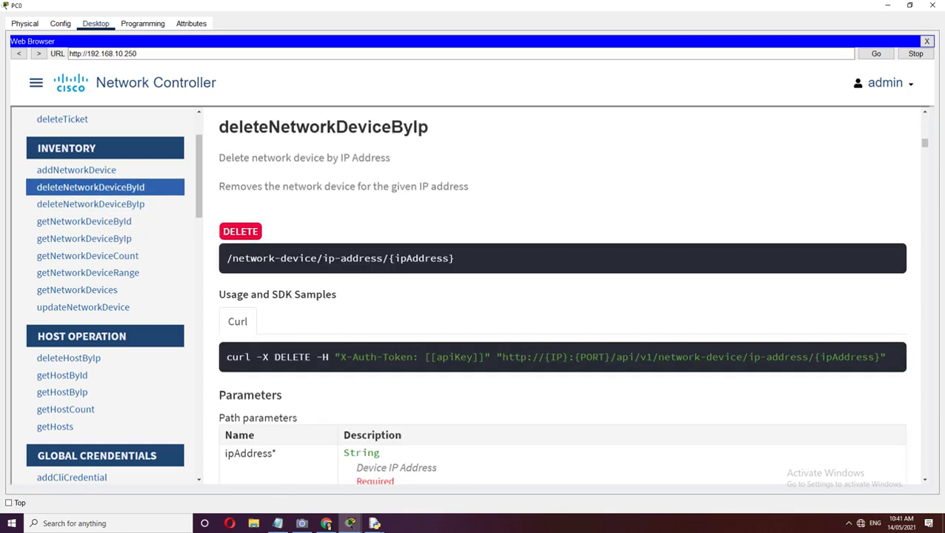
pyautogui.scroll(8, 561, 296)
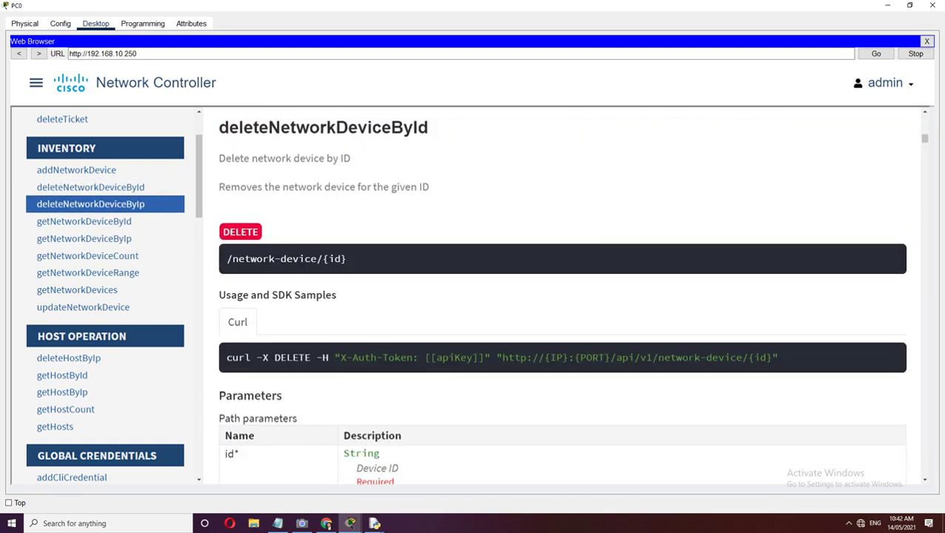
pyautogui.scroll(-20, 561, 296)
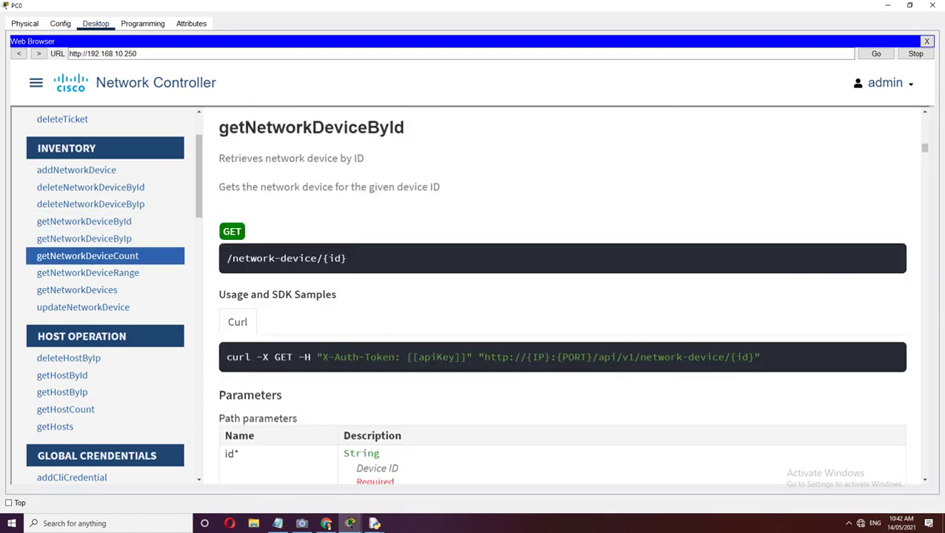
pyautogui.scroll(-8, 561, 297)
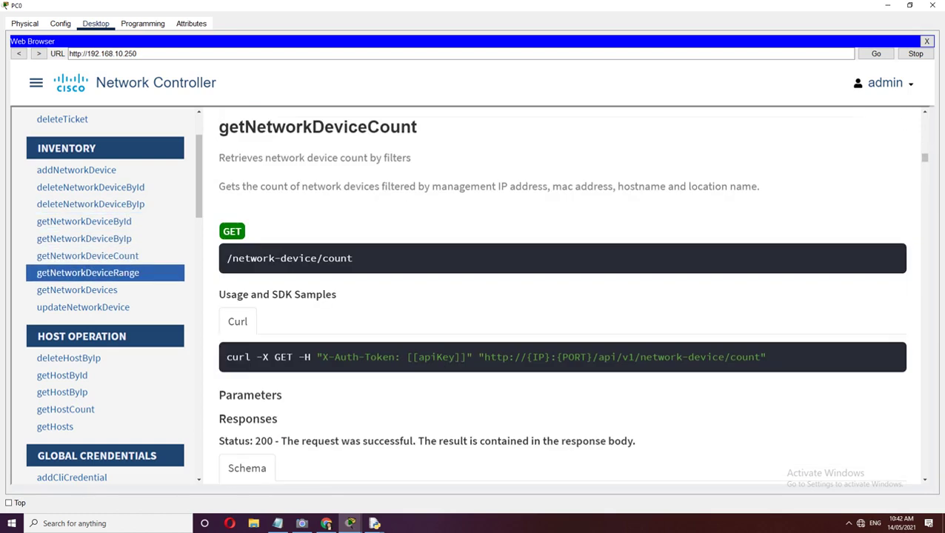
pyautogui.scroll(-15, 561, 296)
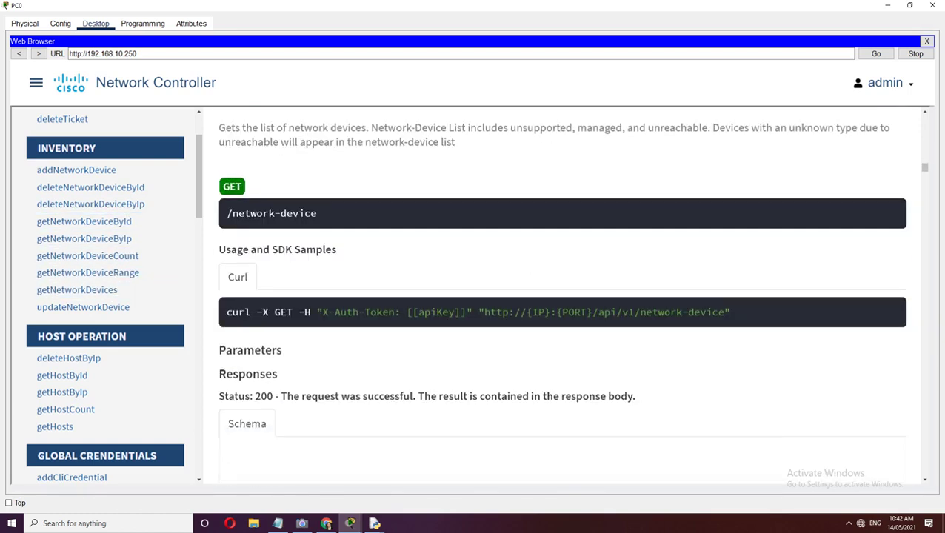
pyautogui.scroll(-10, 561, 296)
pyautogui.scroll(-14, 561, 296)
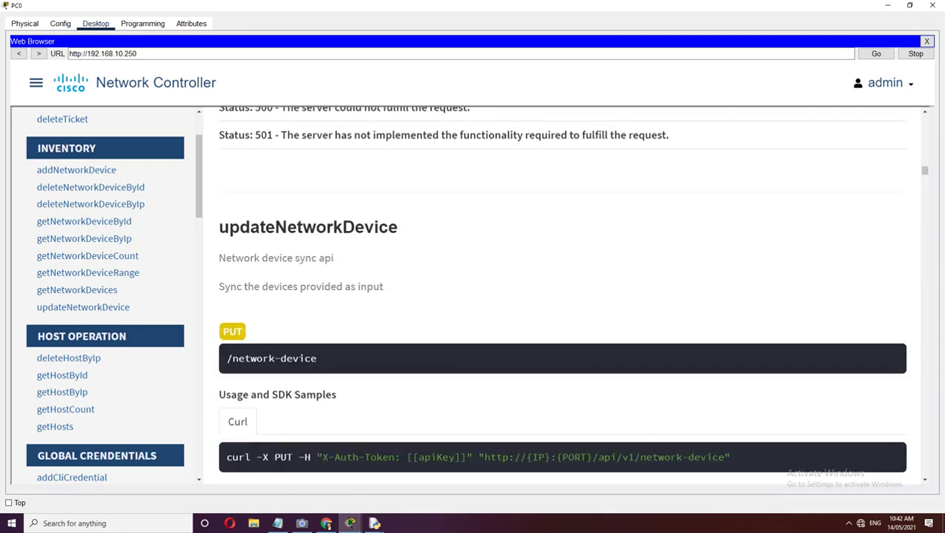
pyautogui.scroll(-14, 561, 296)
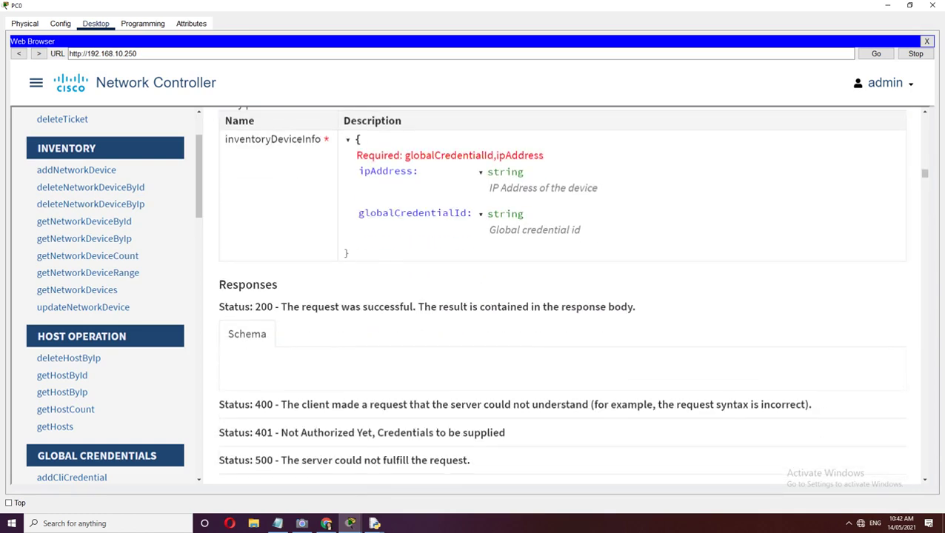
pyautogui.scroll(-3, 561, 296)
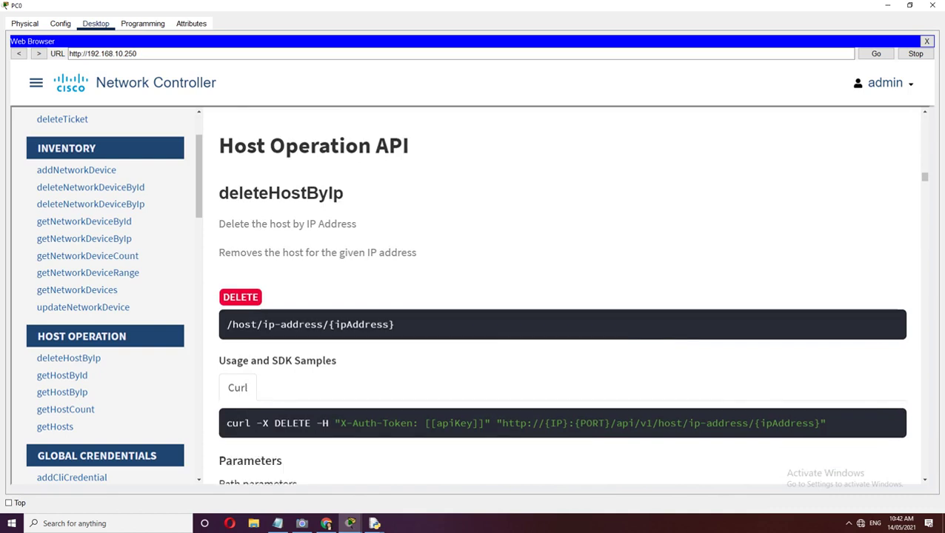
pyautogui.scroll(10, 561, 296)
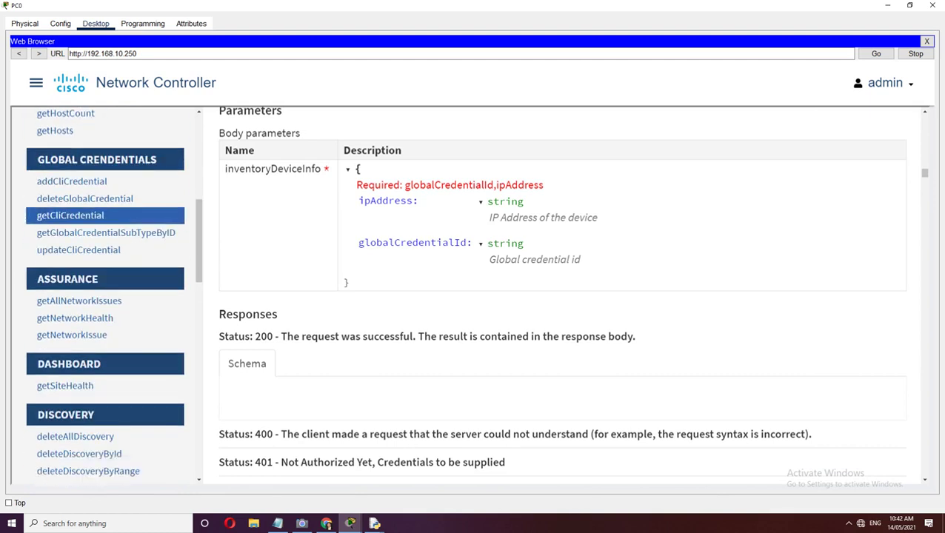
pyautogui.scroll(-4, 111, 296)
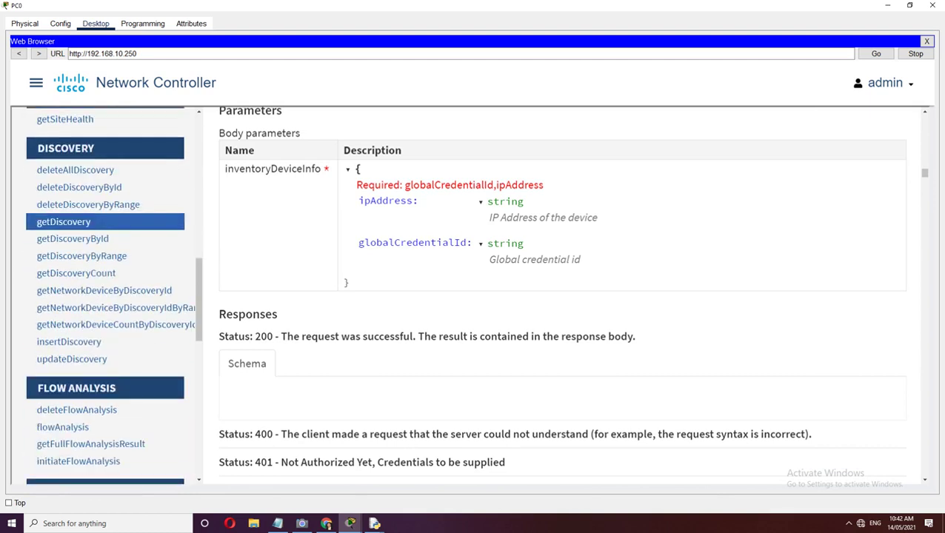
pyautogui.click(72, 270)
pyautogui.scroll(-2, 111, 297)
pyautogui.click(63, 278)
pyautogui.scroll(-5, 111, 296)
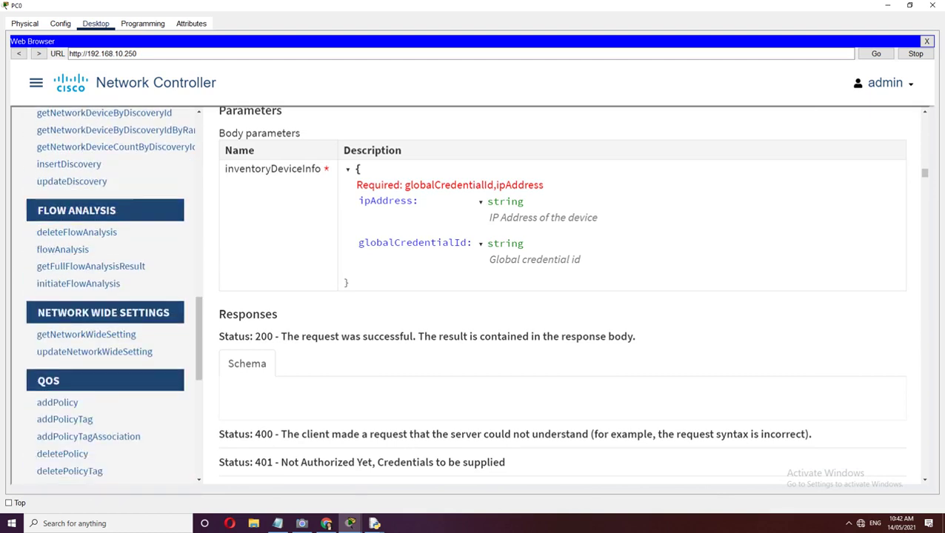
pyautogui.click(93, 311)
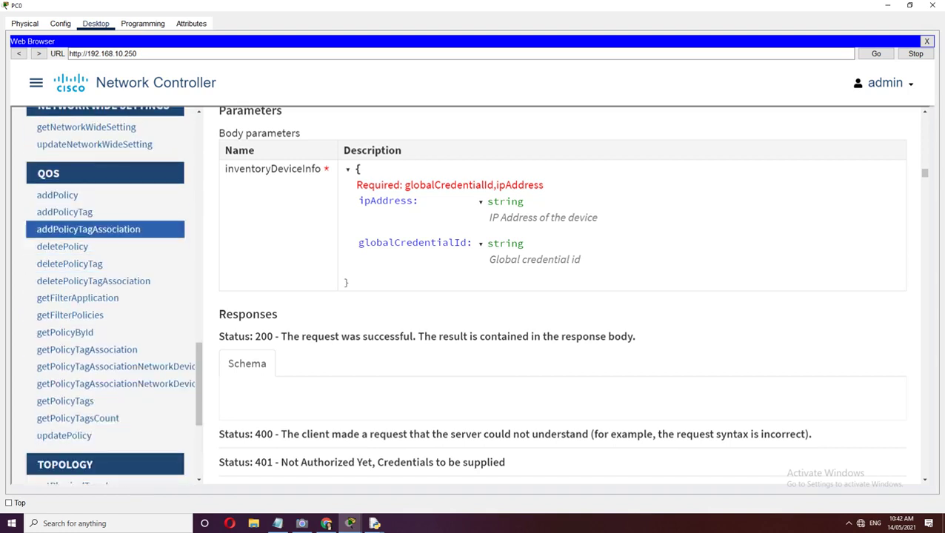
pyautogui.click(78, 327)
pyautogui.scroll(15, 111, 296)
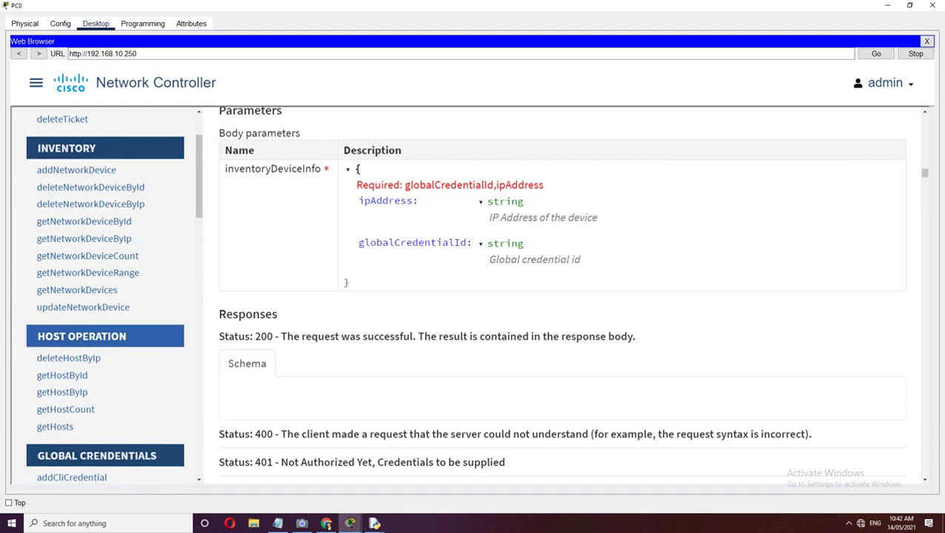
pyautogui.scroll(-4, 111, 296)
pyautogui.scroll(3, 111, 297)
pyautogui.click(68, 328)
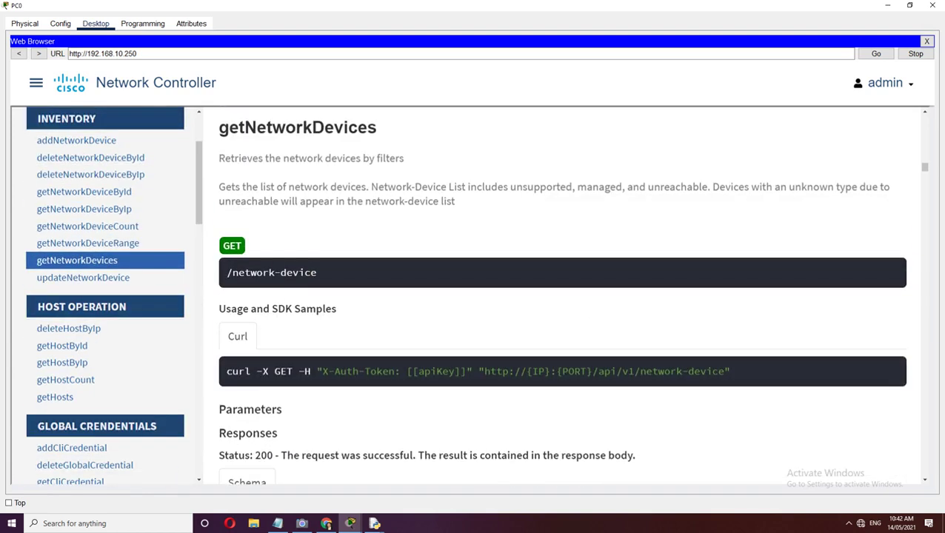
# Step: Highlight the required globalCredentialId and ipAddress fields in the device docs
pyautogui.scroll(-3, 561, 297)
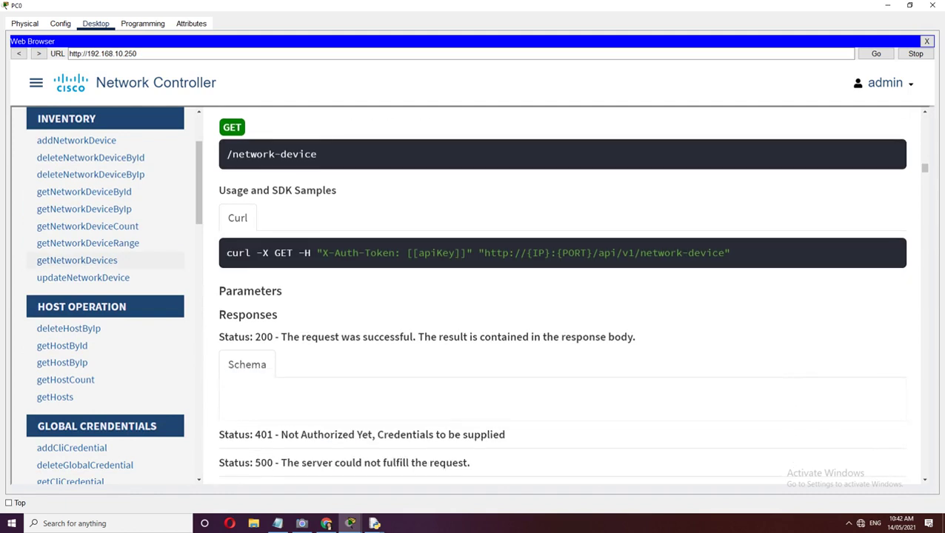
pyautogui.scroll(-4, 561, 296)
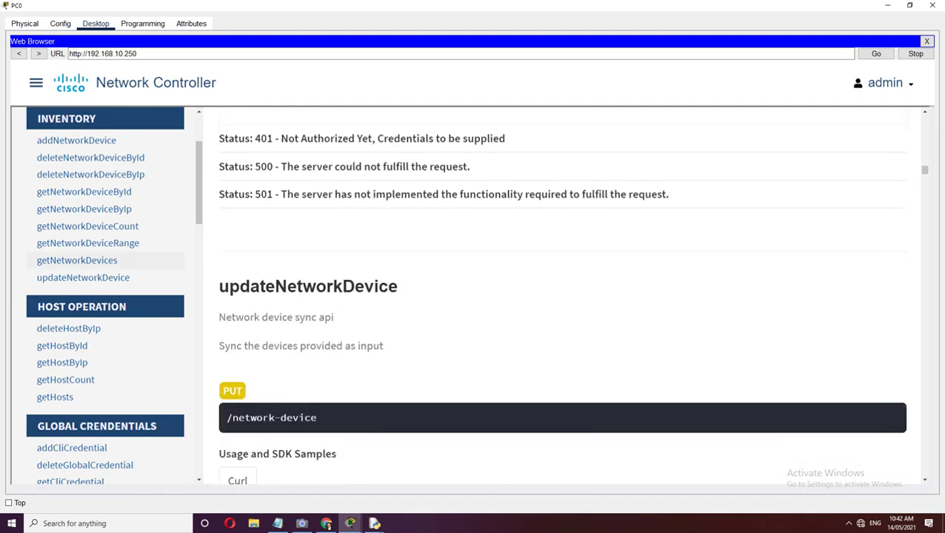
pyautogui.scroll(-2, 561, 296)
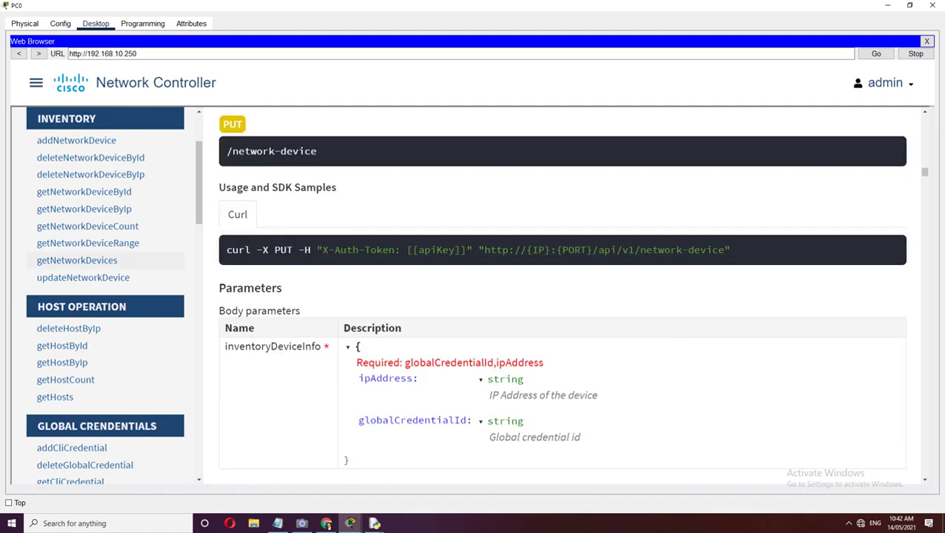
pyautogui.scroll(-2, 561, 296)
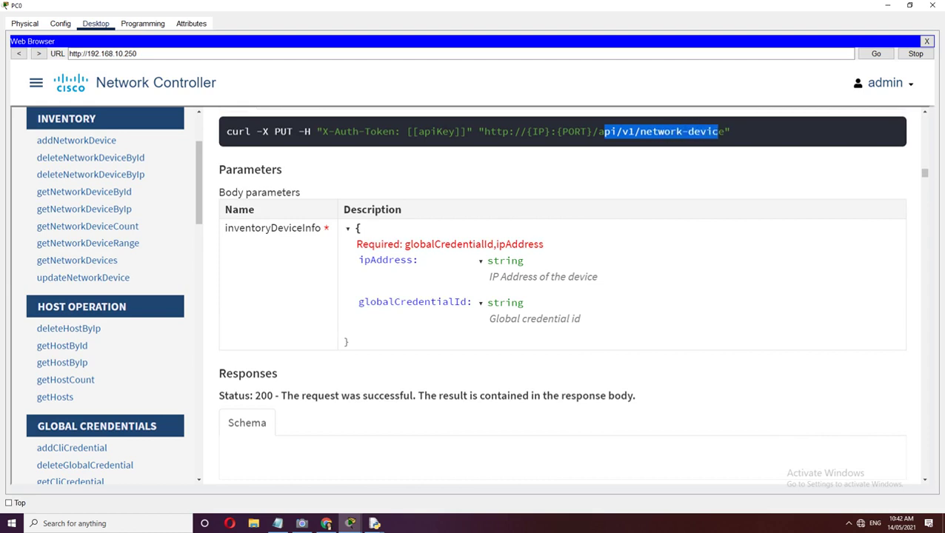
pyautogui.moveTo(405, 244); pyautogui.dragTo(426, 244)
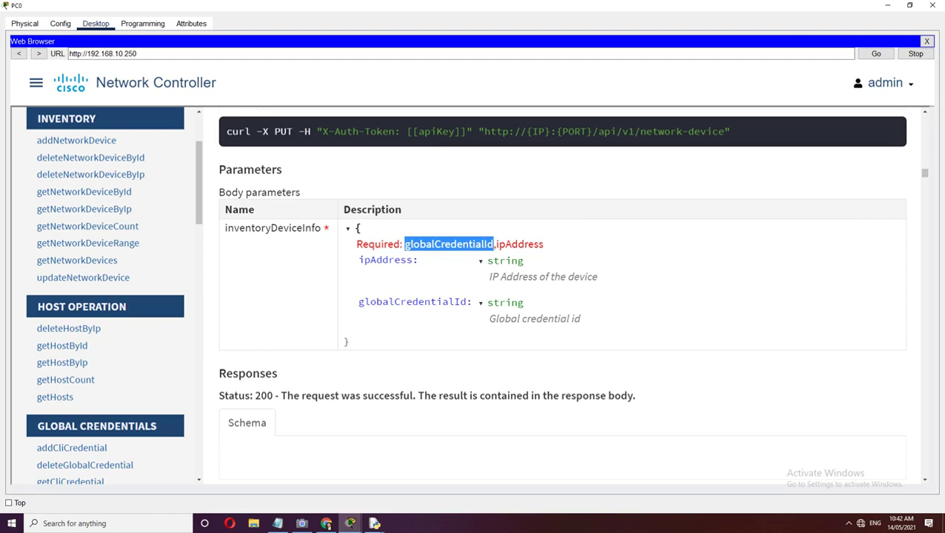
pyautogui.moveTo(496, 244); pyautogui.dragTo(524, 244)
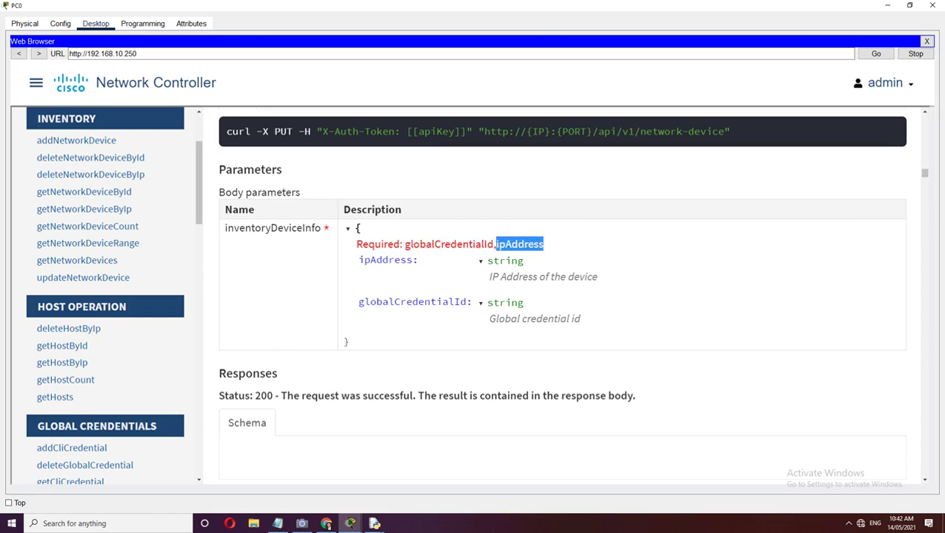
# Step: Scroll through the Host Operation docs to host/count's hostName, hostMac and subType parameters
pyautogui.scroll(-10, 561, 294)
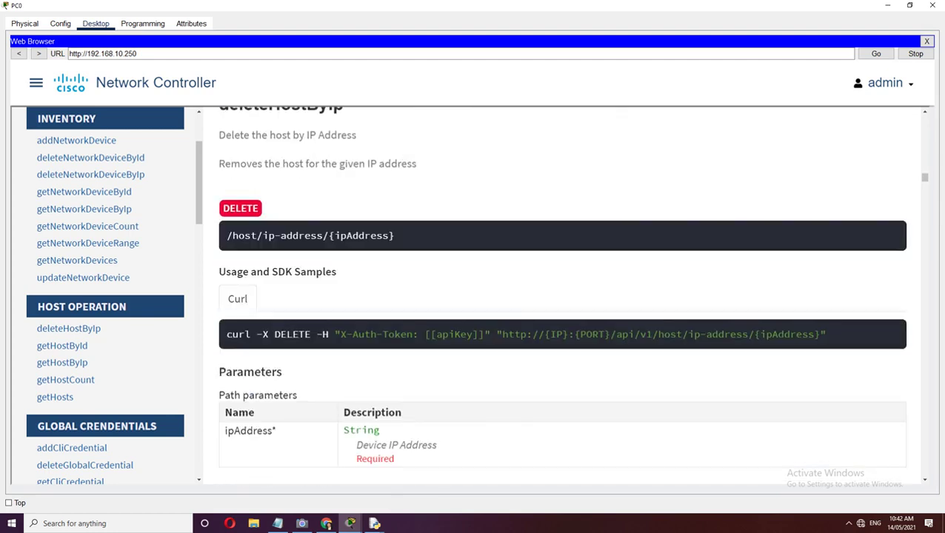
pyautogui.scroll(-2, 561, 295)
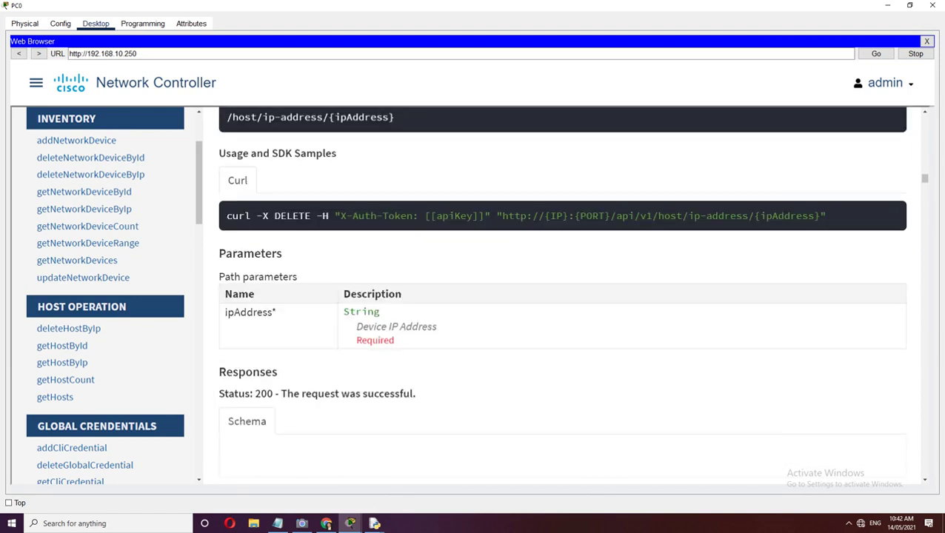
pyautogui.scroll(-13, 561, 300)
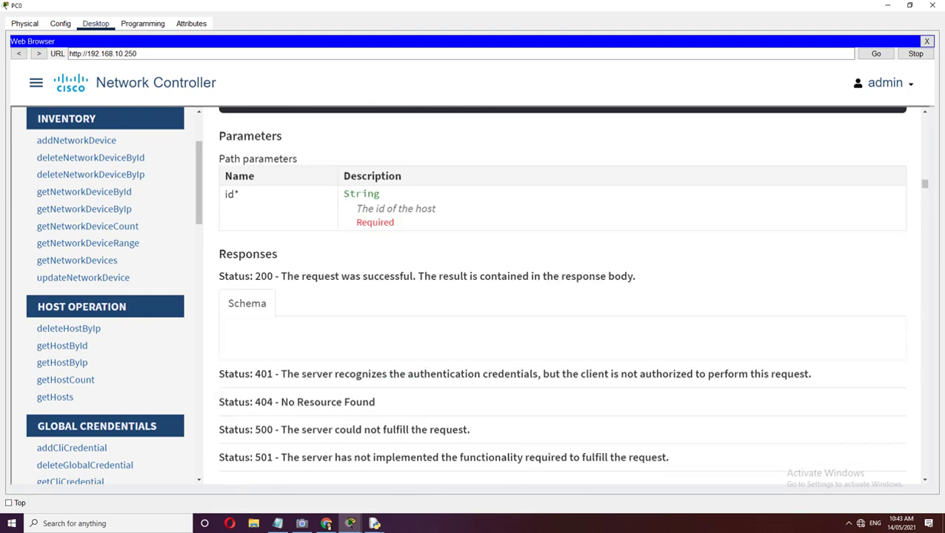
pyautogui.scroll(-8, 561, 294)
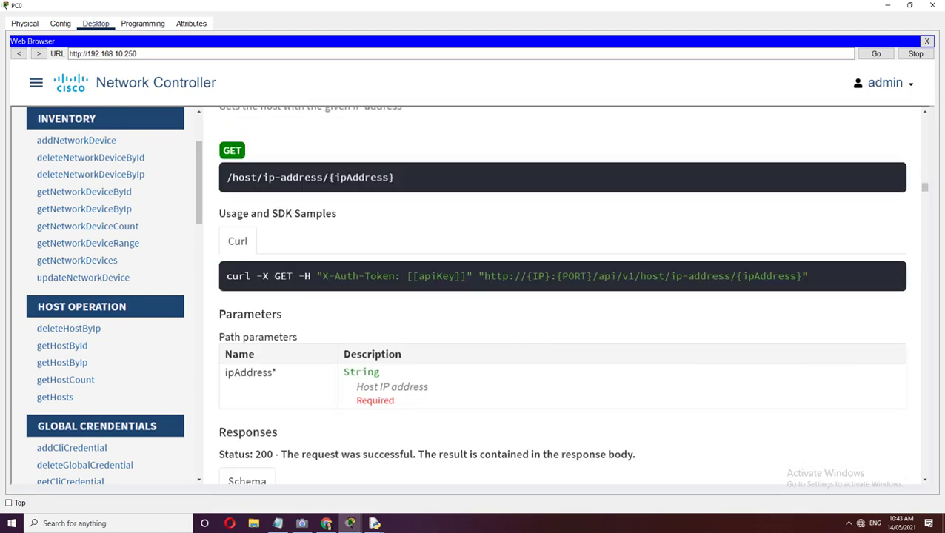
pyautogui.scroll(-2, 562, 295)
pyautogui.scroll(-10, 561, 296)
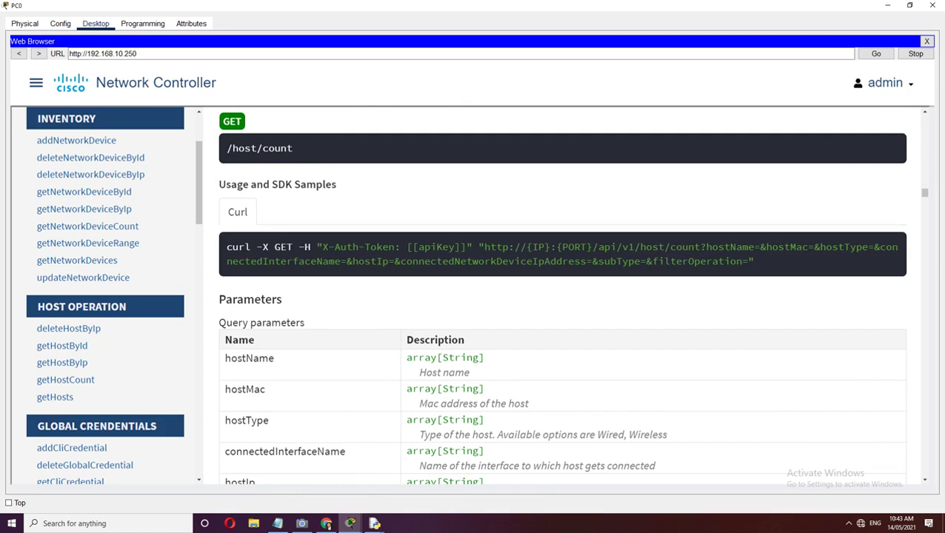
pyautogui.scroll(-1, 562, 294)
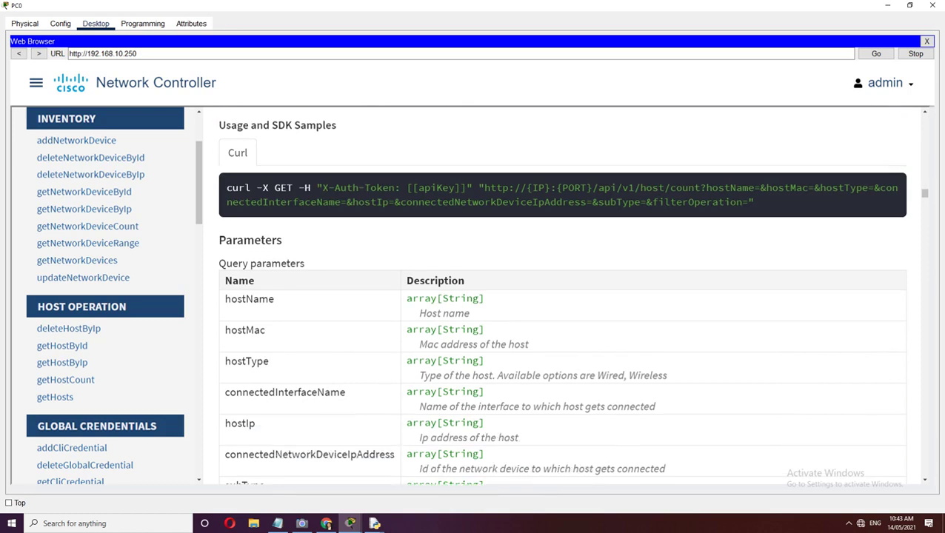
pyautogui.scroll(-10, 562, 294)
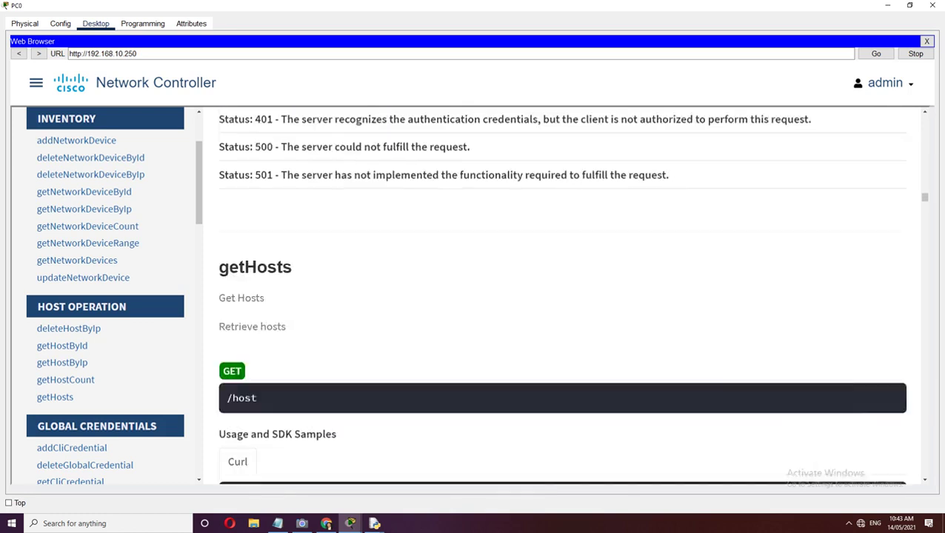
pyautogui.scroll(-7, 561, 294)
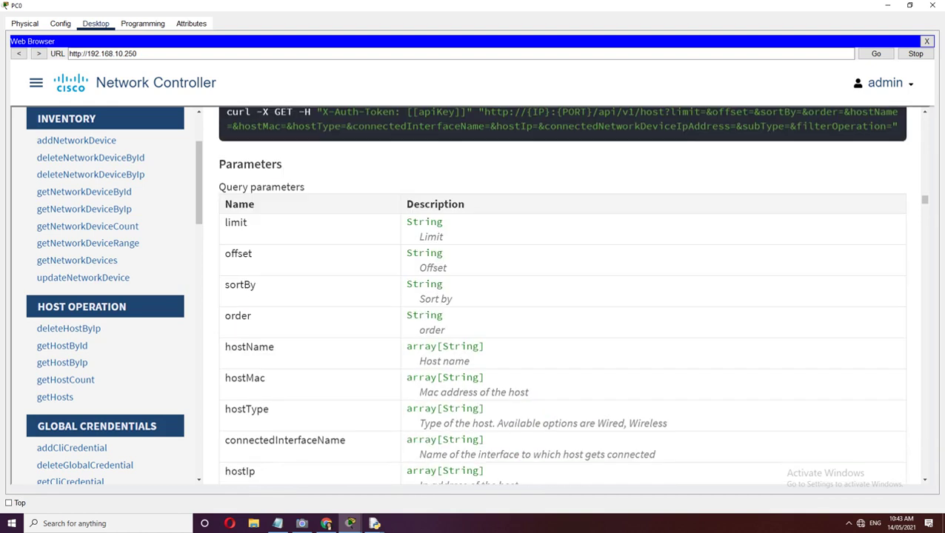
pyautogui.scroll(-18, 561, 295)
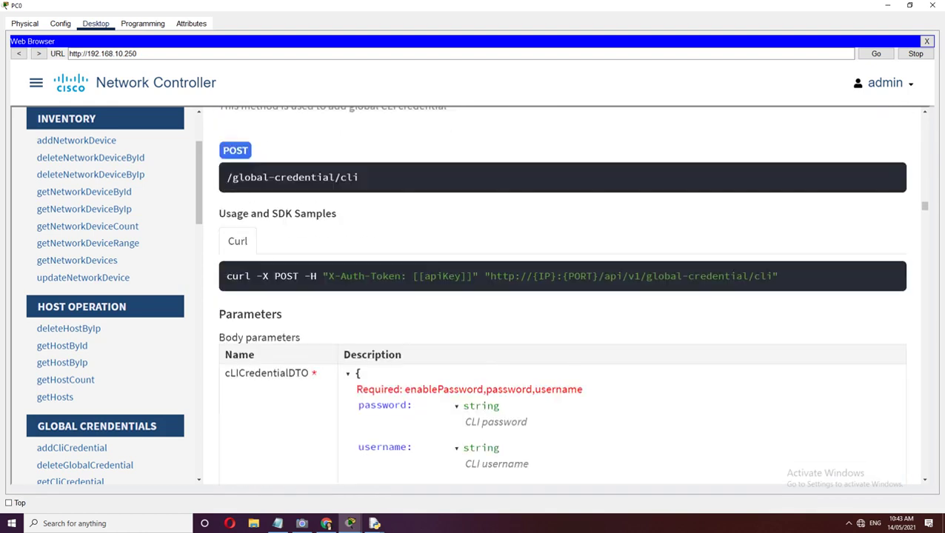
pyautogui.scroll(-1, 561, 295)
pyautogui.scroll(-10, 561, 295)
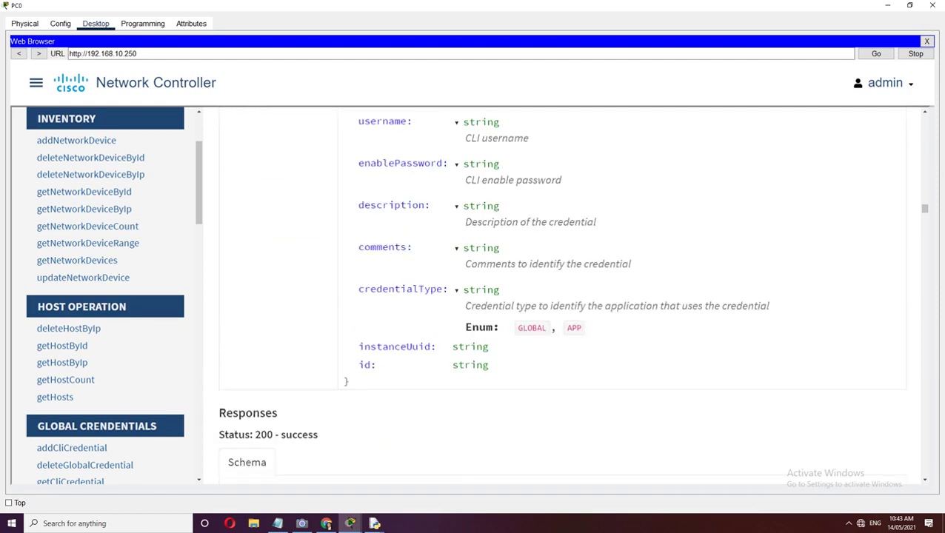
pyautogui.scroll(-6, 562, 295)
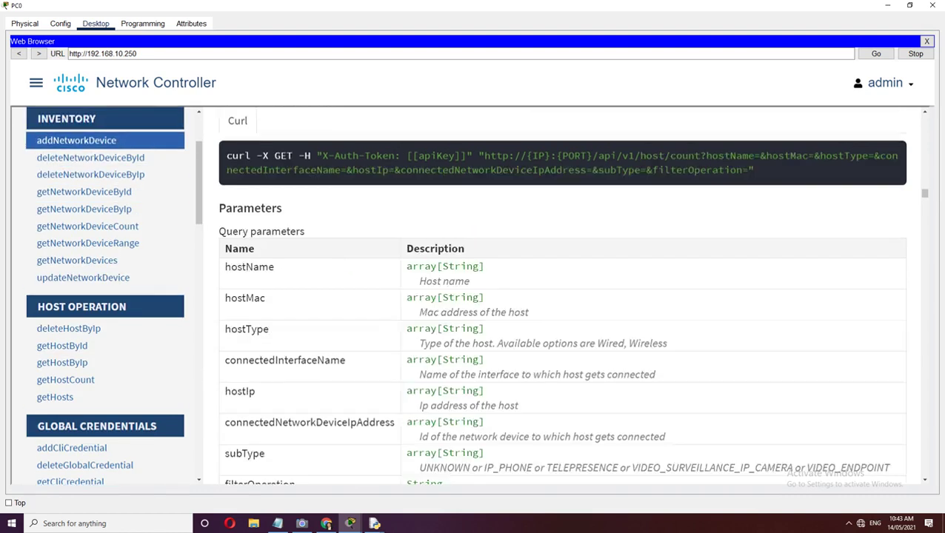
# Step: Scroll the Network Controller API docs from updateNetworkDevice down to getHosts' GET /host query parameters
pyautogui.scroll(-10, 563, 296)
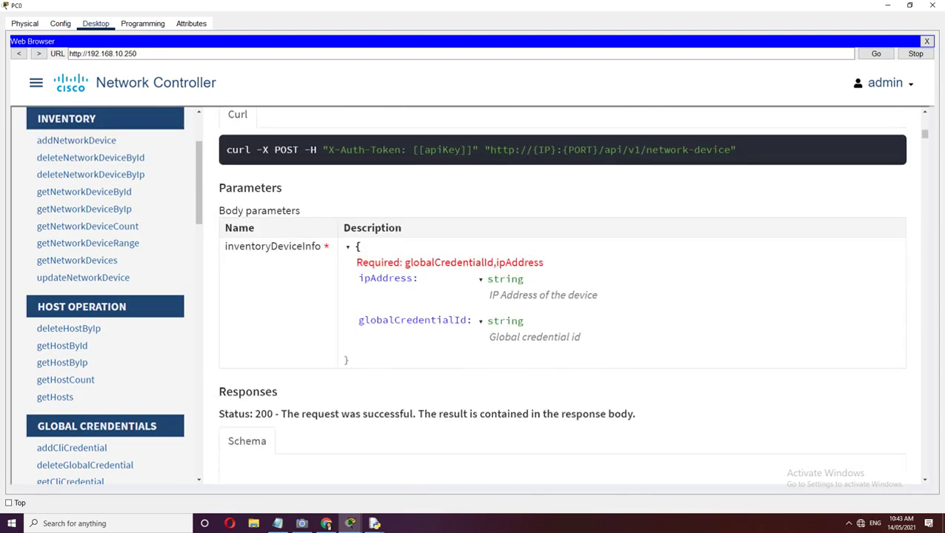
pyautogui.scroll(-4, 563, 296)
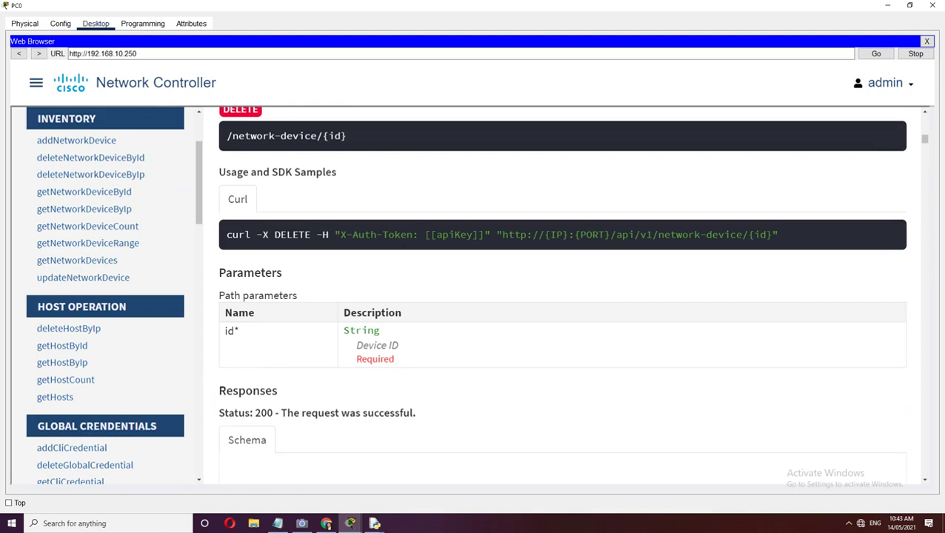
pyautogui.scroll(-7, 563, 297)
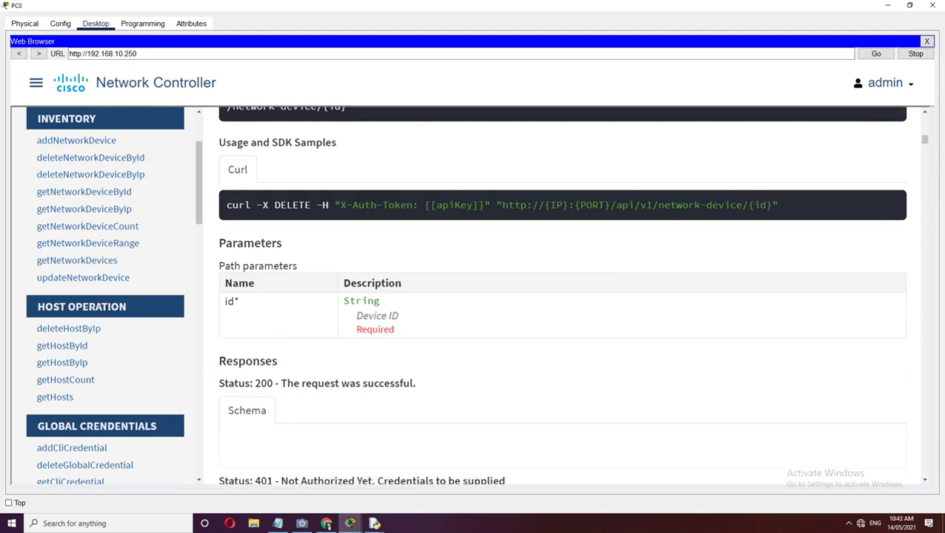
pyautogui.scroll(-6, 562, 296)
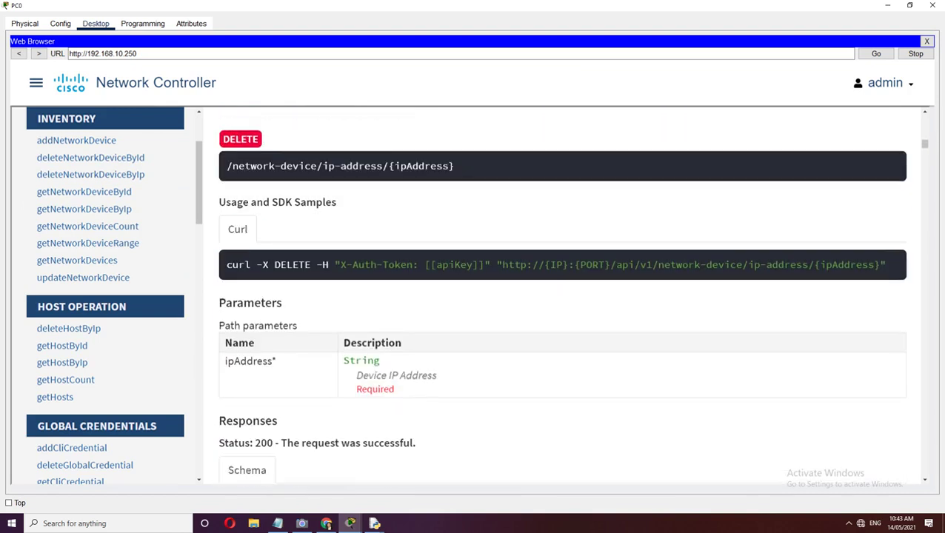
pyautogui.scroll(-3, 562, 296)
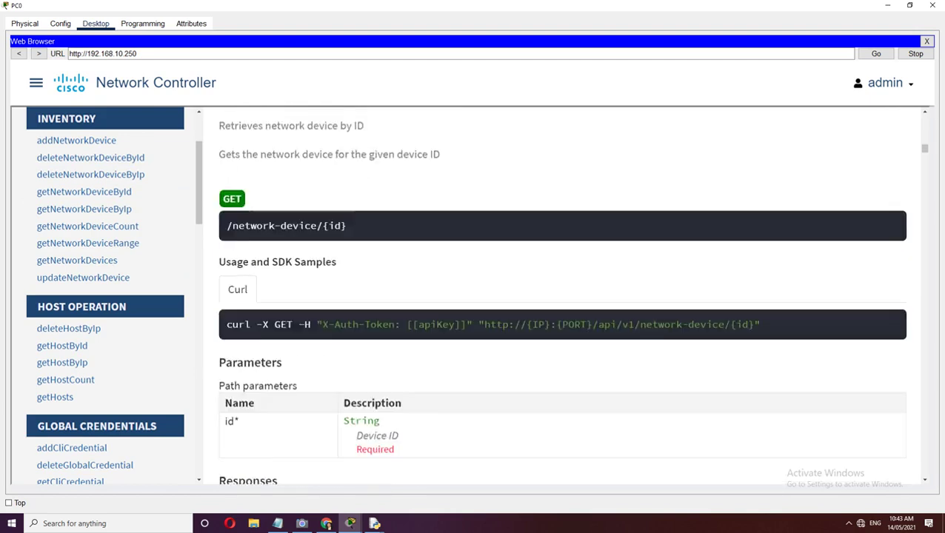
pyautogui.scroll(-7, 563, 296)
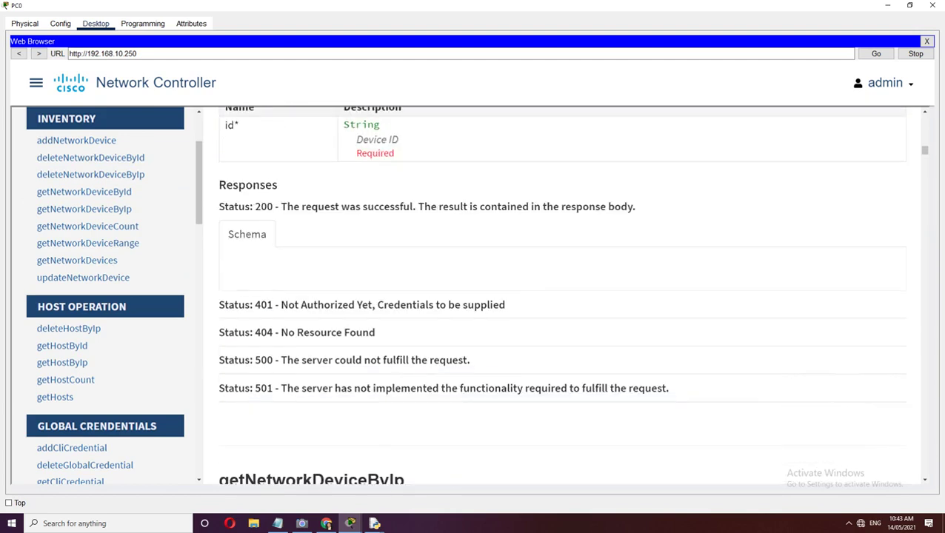
pyautogui.scroll(-3, 563, 296)
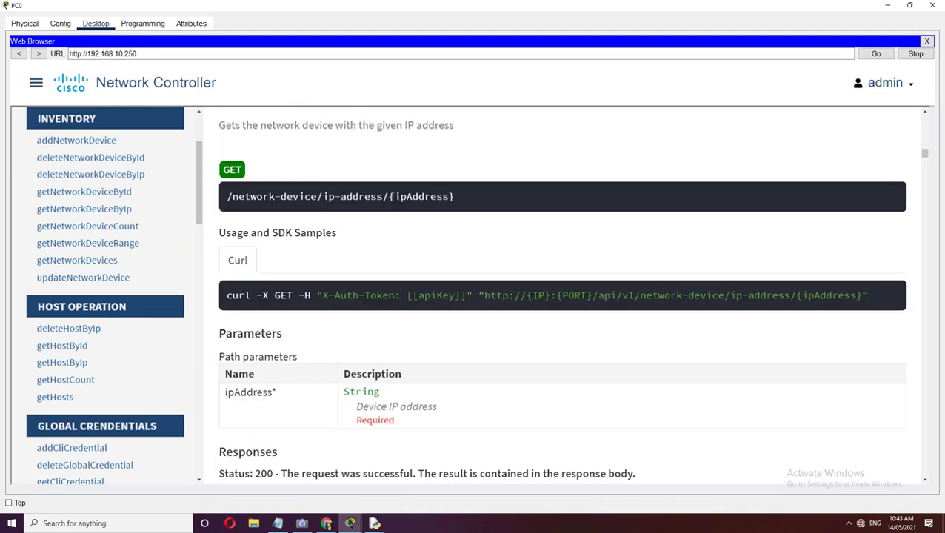
pyautogui.scroll(-1, 563, 296)
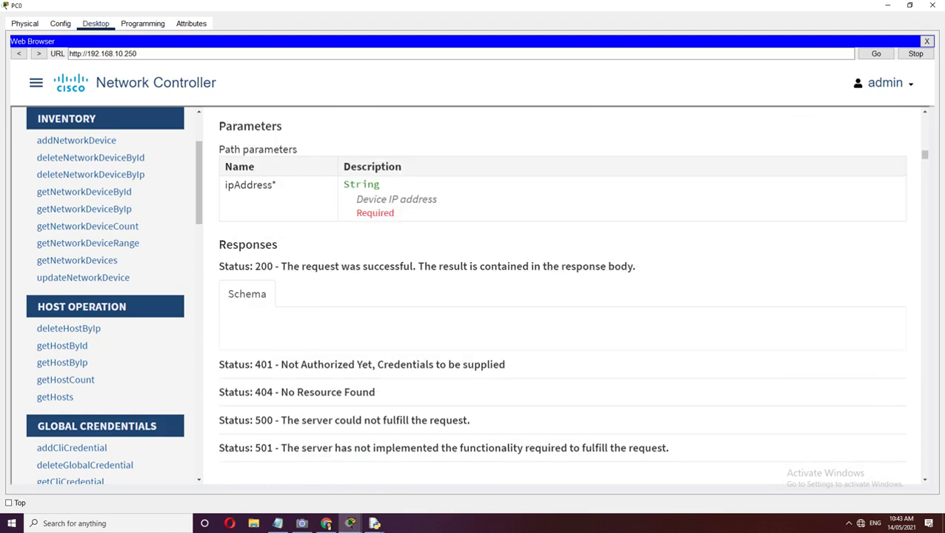
pyautogui.scroll(-5, 563, 296)
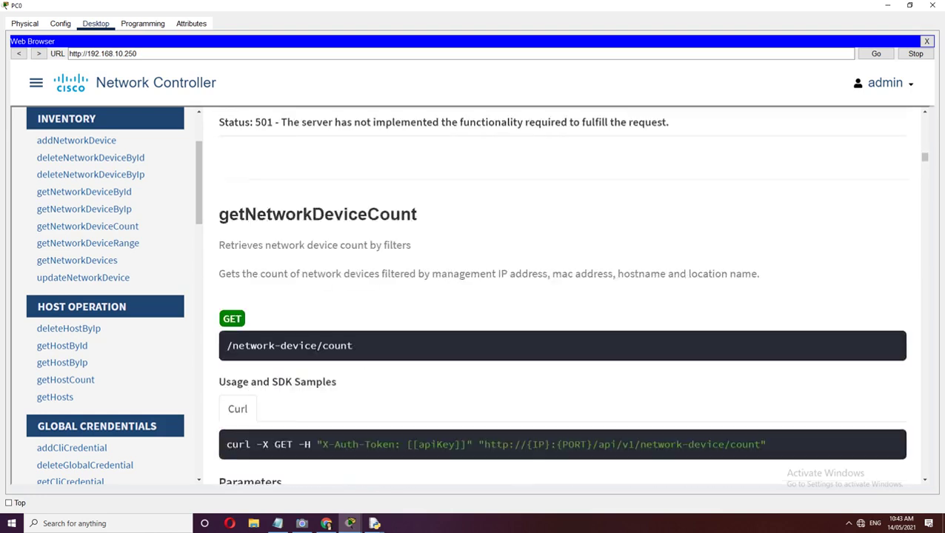
pyautogui.scroll(-2, 562, 296)
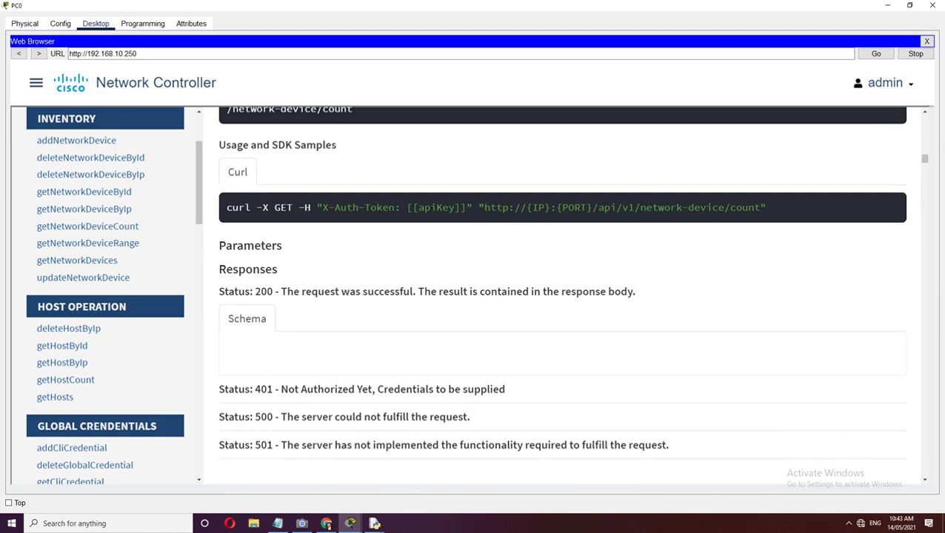
pyautogui.scroll(-6, 563, 296)
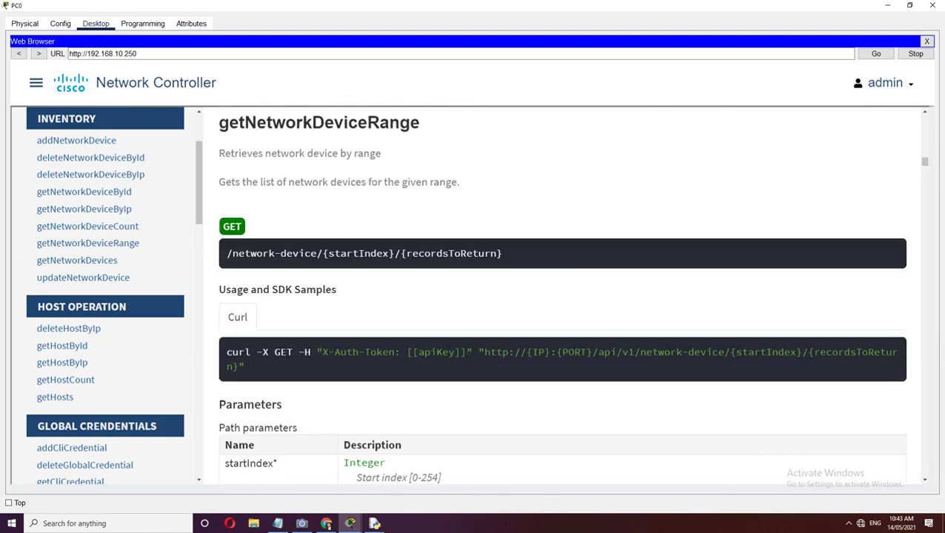
pyautogui.scroll(-5, 563, 296)
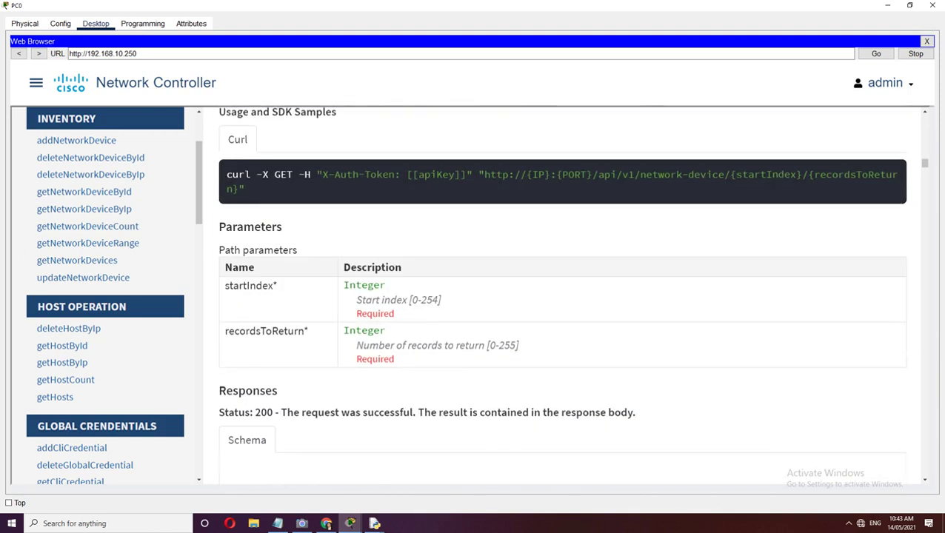
pyautogui.scroll(-6, 562, 296)
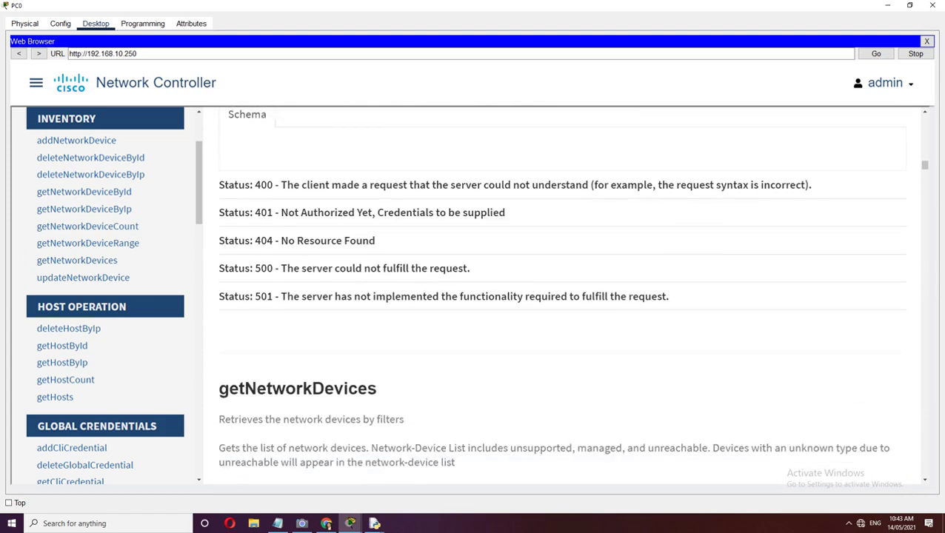
pyautogui.scroll(-1, 562, 296)
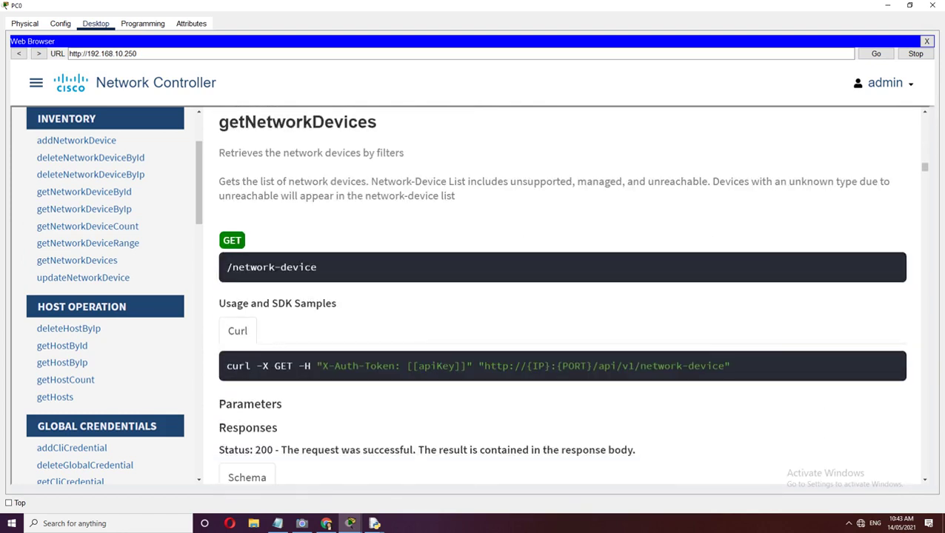
pyautogui.scroll(-1, 563, 296)
pyautogui.scroll(-3, 563, 296)
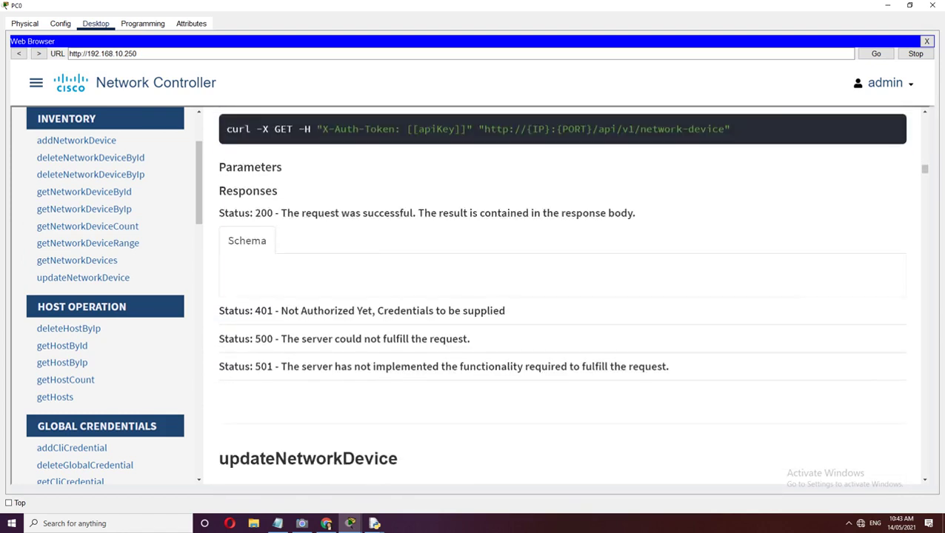
pyautogui.scroll(-2, 562, 296)
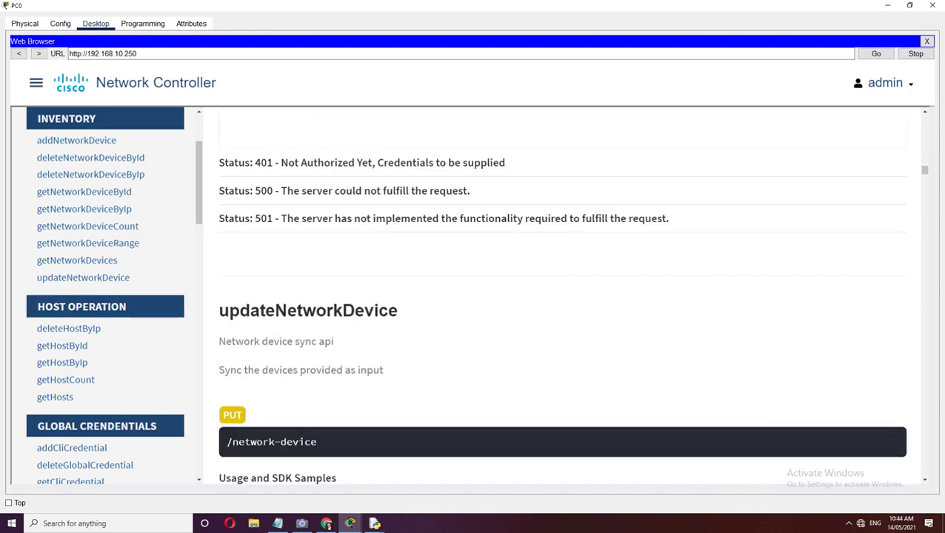
pyautogui.scroll(-6, 563, 296)
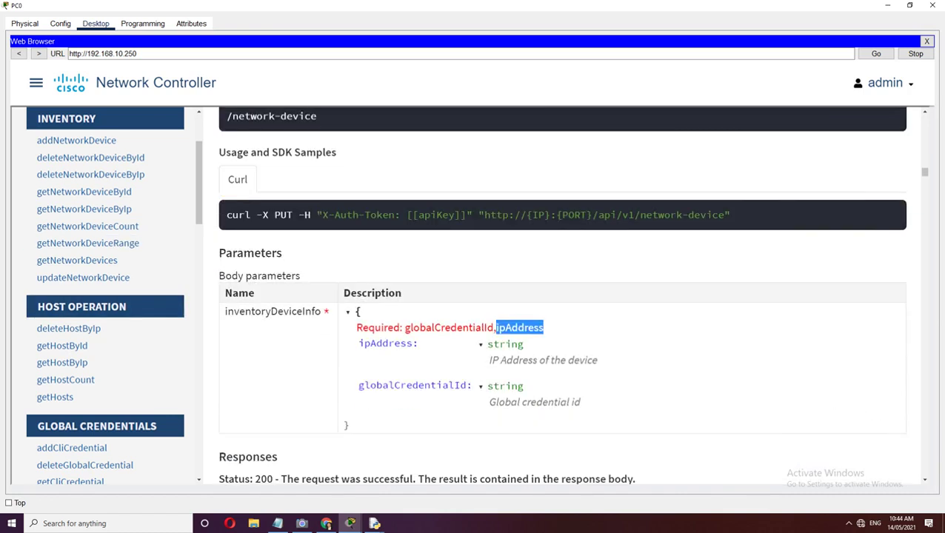
pyautogui.scroll(-9, 563, 296)
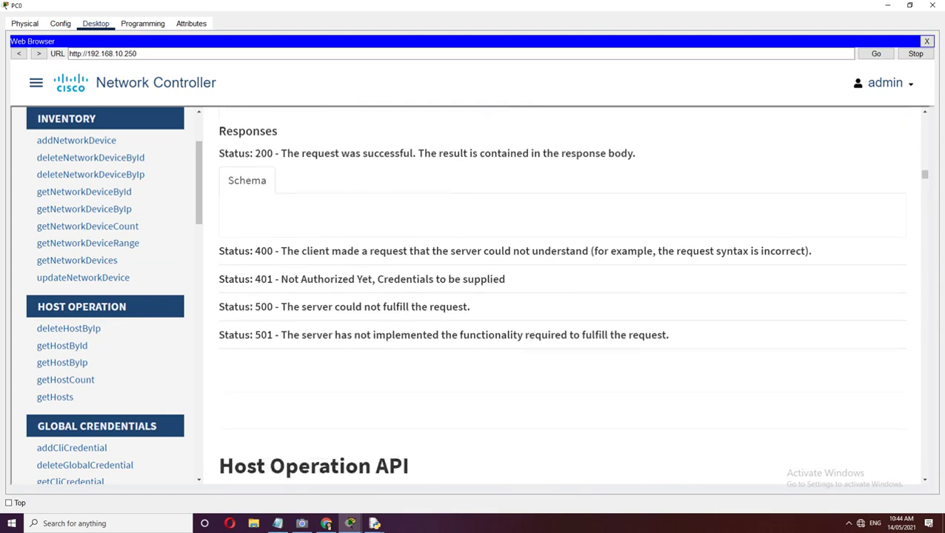
pyautogui.scroll(-3, 563, 296)
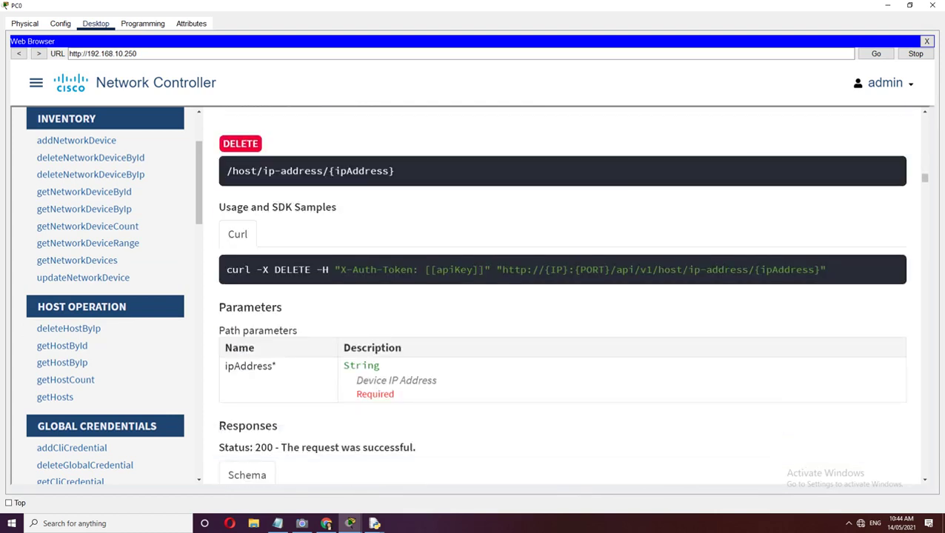
pyautogui.scroll(-11, 563, 296)
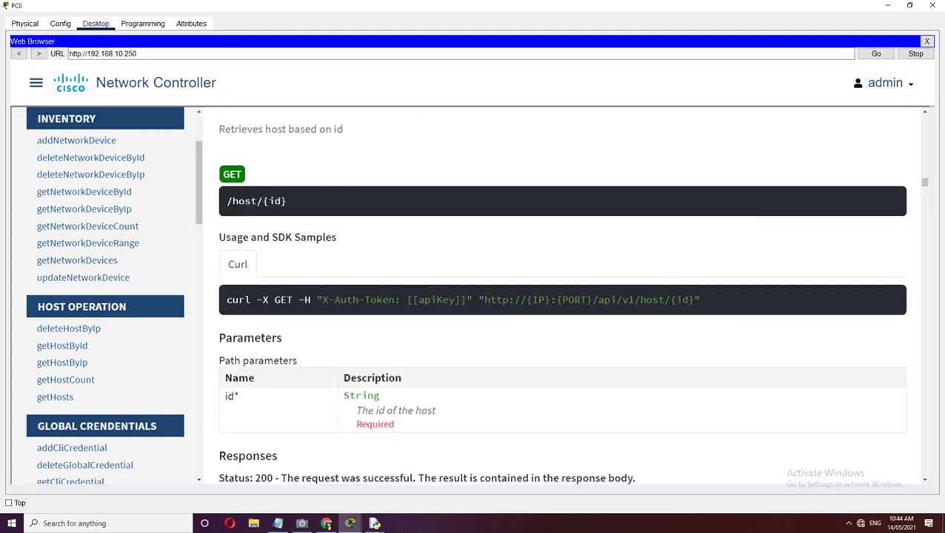
pyautogui.scroll(-4, 561, 297)
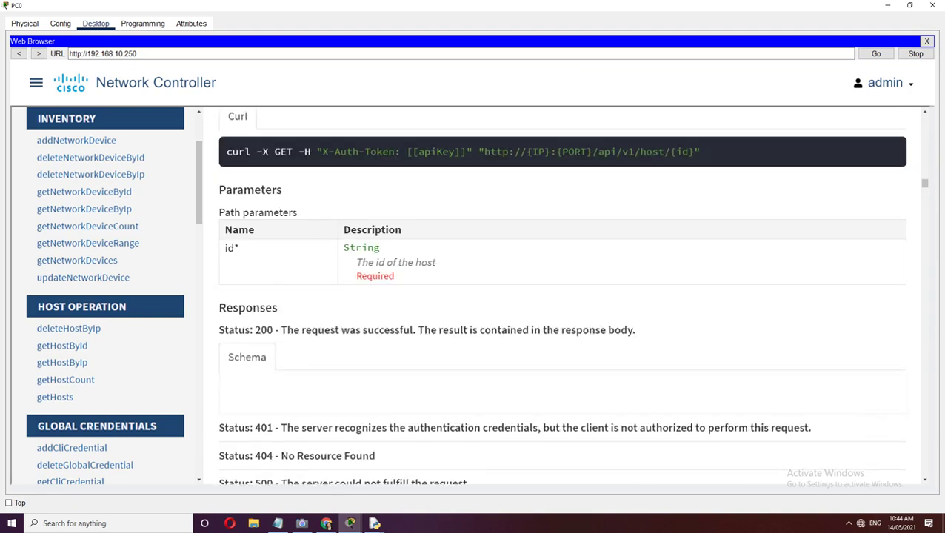
pyautogui.scroll(2, 561, 296)
pyautogui.scroll(-3, 561, 296)
pyautogui.scroll(-6, 563, 297)
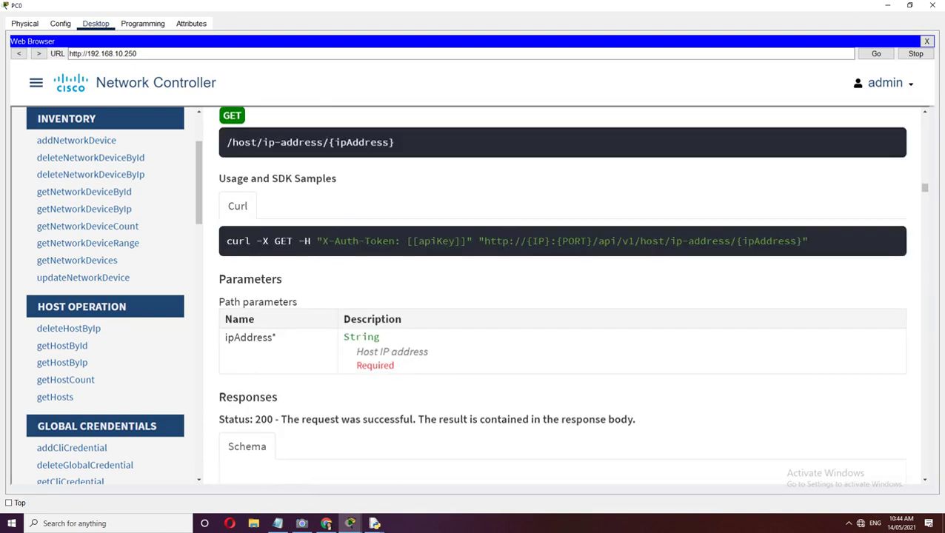
pyautogui.scroll(-10, 563, 296)
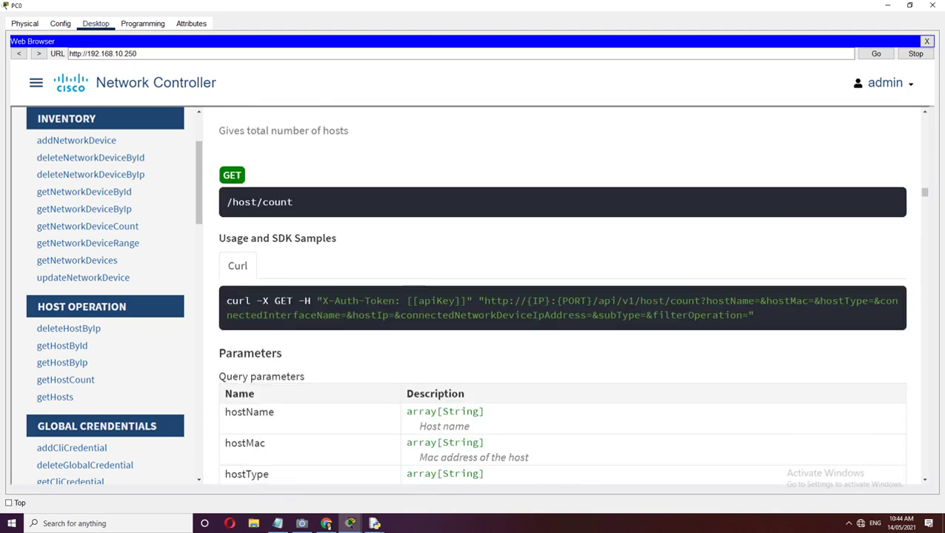
pyautogui.scroll(-1, 561, 296)
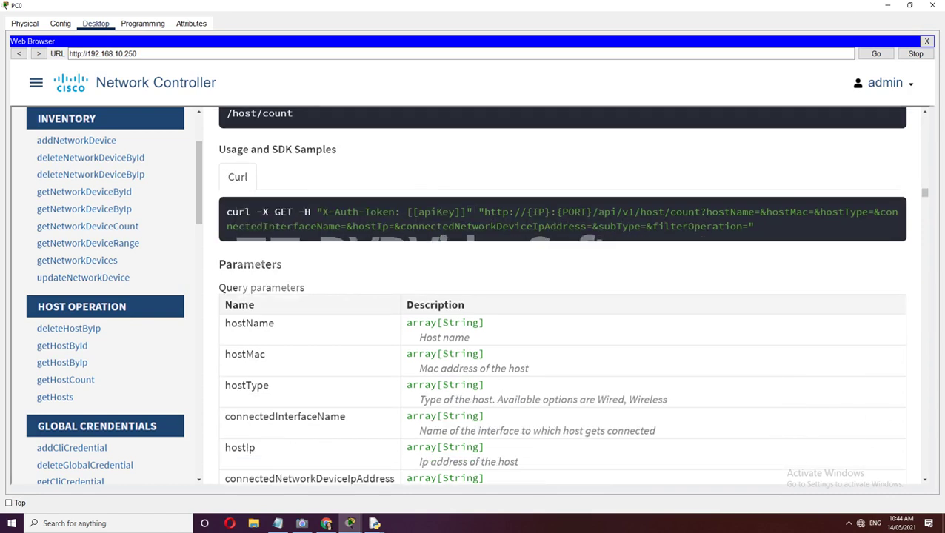
pyautogui.scroll(-15, 563, 296)
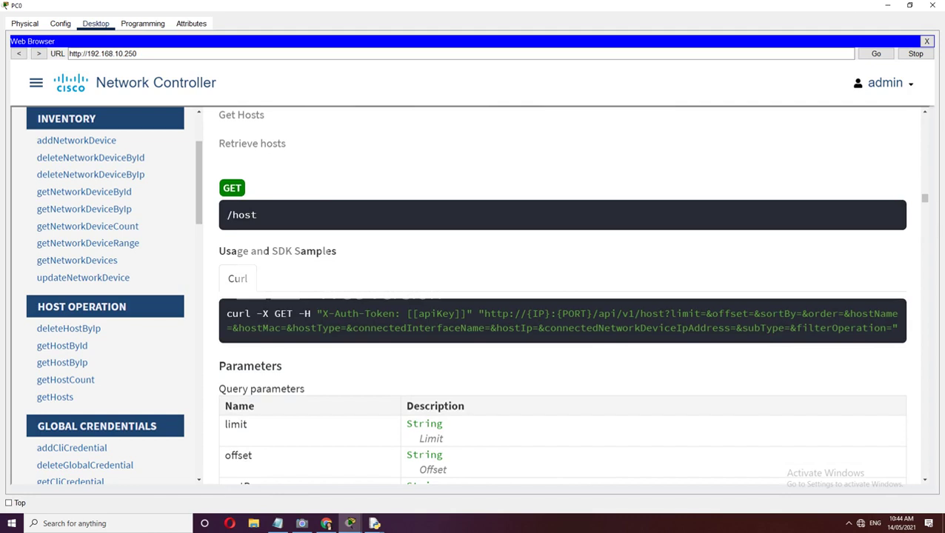
pyautogui.scroll(-5, 563, 297)
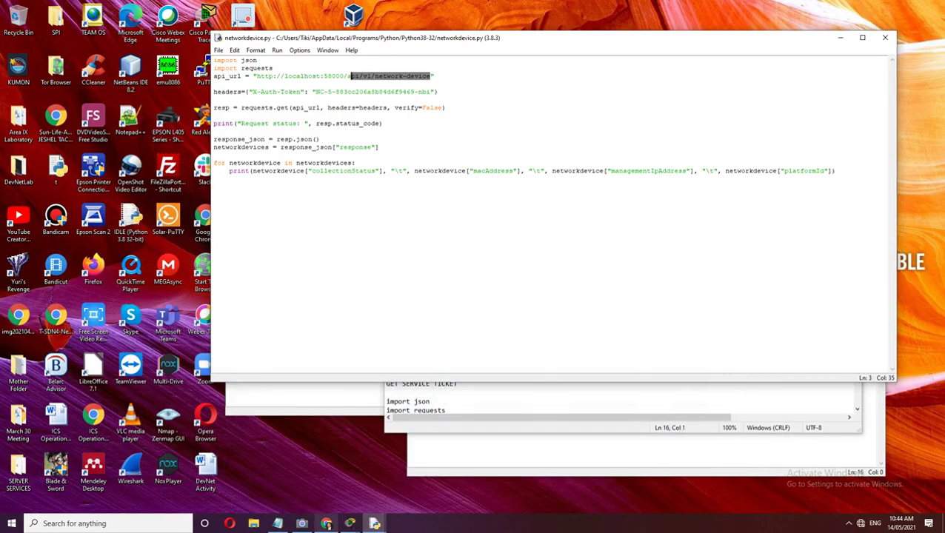
# Step: Bring the DevNet Activity.pdf window in Chrome to the front
pyautogui.moveTo(326, 524)
pyautogui.click(326, 478)
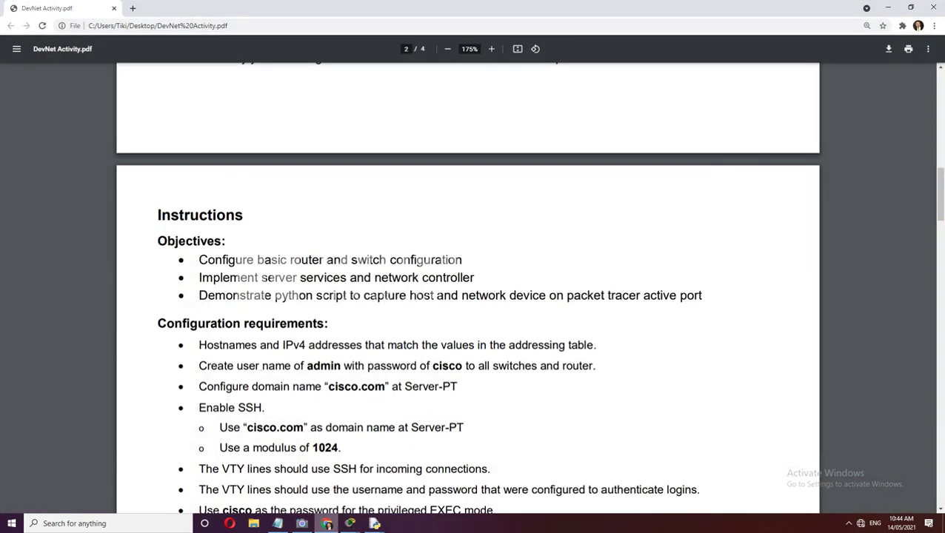
# Step: Glance at the Packet Tracer topology, then return to the DevNet Activity PDF in Chrome
pyautogui.click(351, 478)
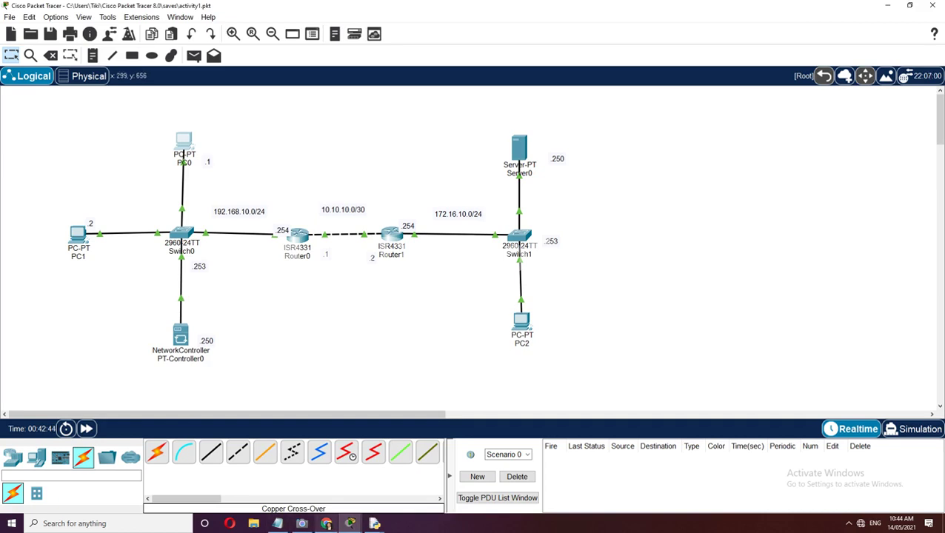
pyautogui.hotkey('alt', 'Tab')
pyautogui.scroll(3, 467, 287)
pyautogui.scroll(-7, 467, 287)
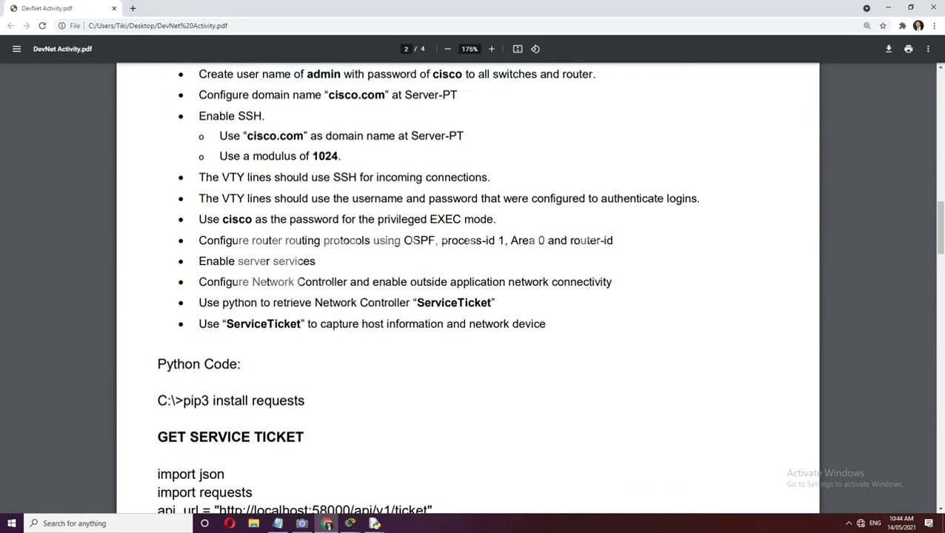
pyautogui.scroll(11, 468, 288)
pyautogui.scroll(4, 468, 287)
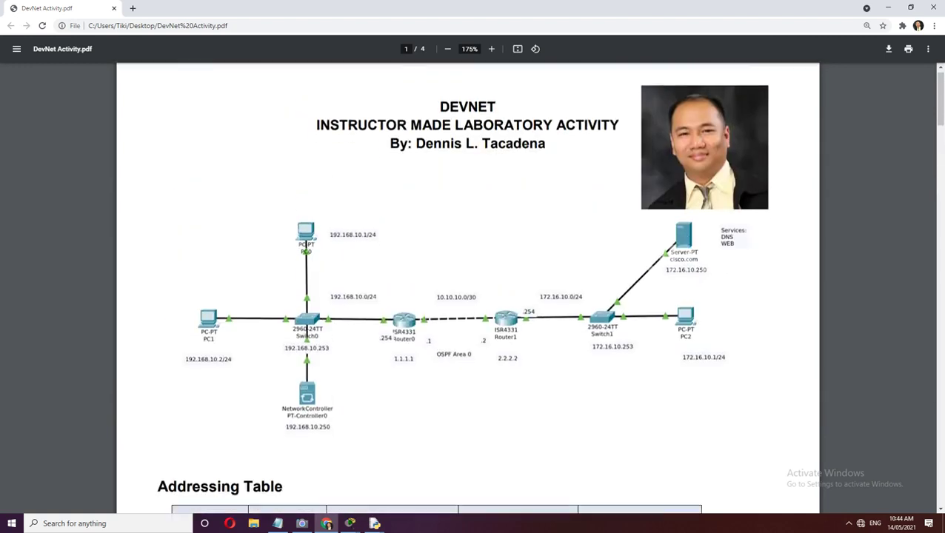
# Step: Scroll the PDF to page 3's Display Network Device Information code and open the webcam view
pyautogui.scroll(-8, 467, 288)
pyautogui.scroll(-15, 468, 287)
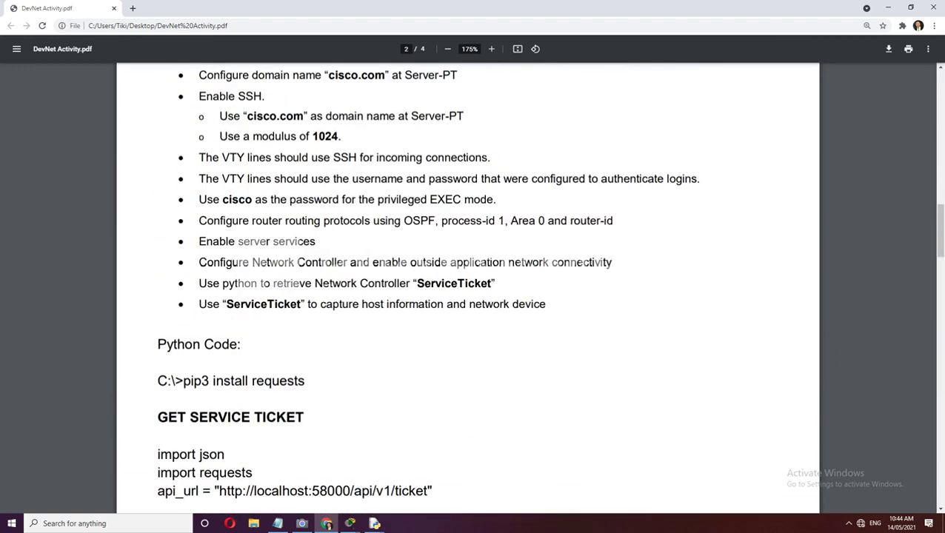
pyautogui.scroll(-7, 467, 287)
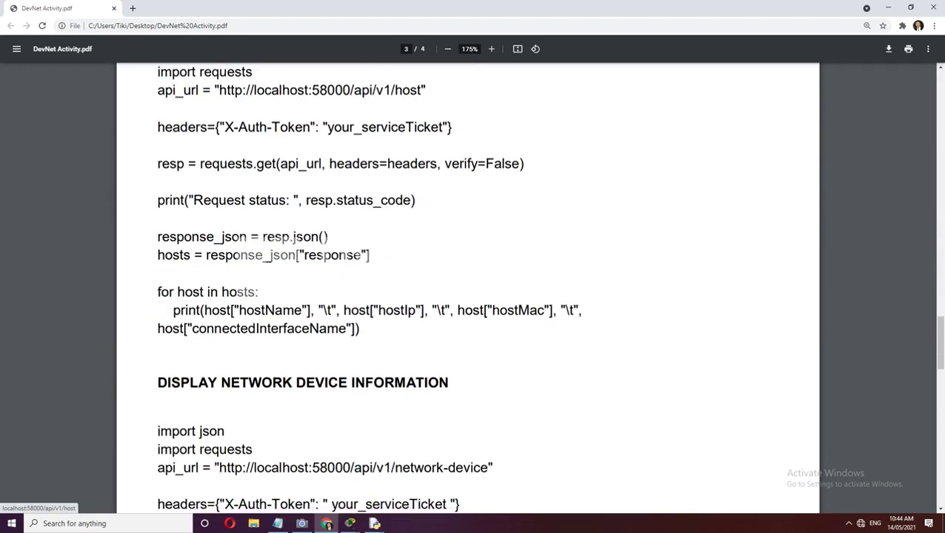
pyautogui.scroll(-6, 467, 287)
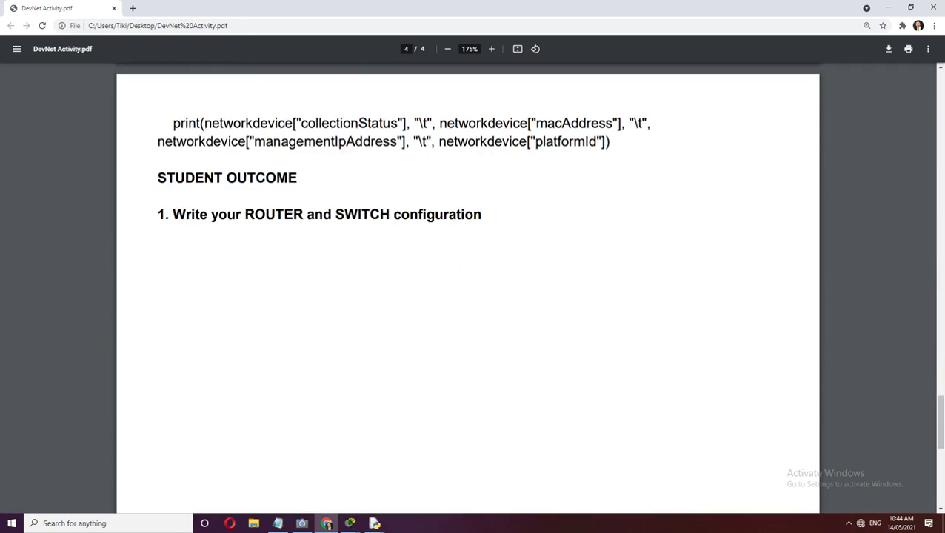
pyautogui.scroll(-2, 467, 287)
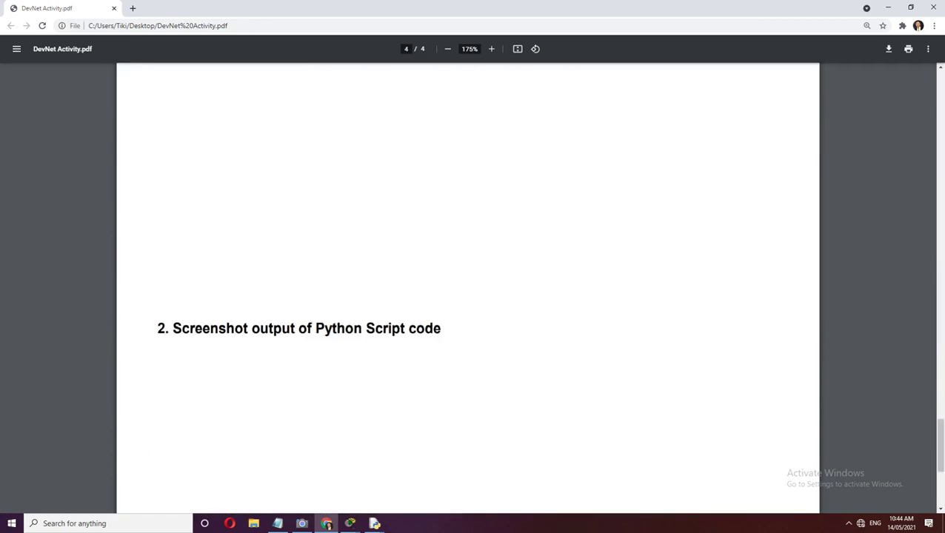
pyautogui.scroll(-8, 467, 287)
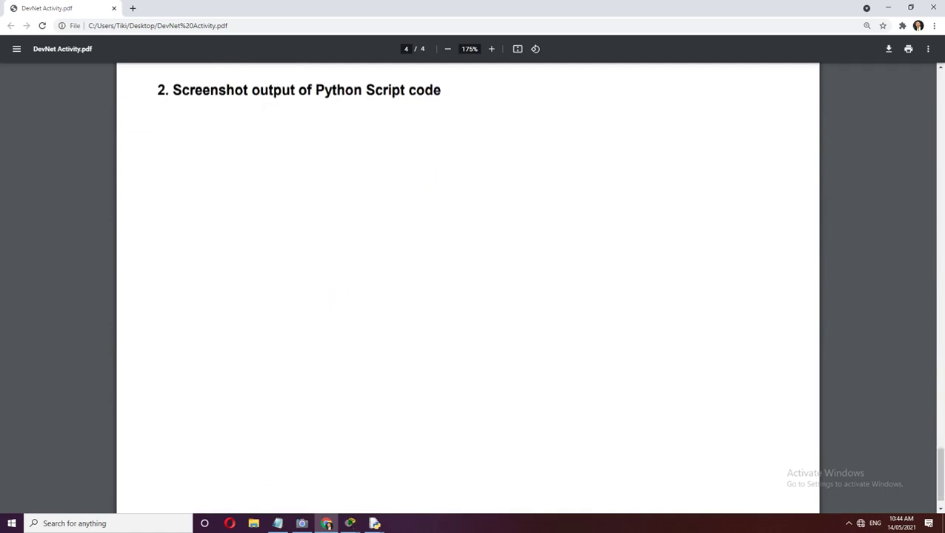
pyautogui.scroll(15, 467, 287)
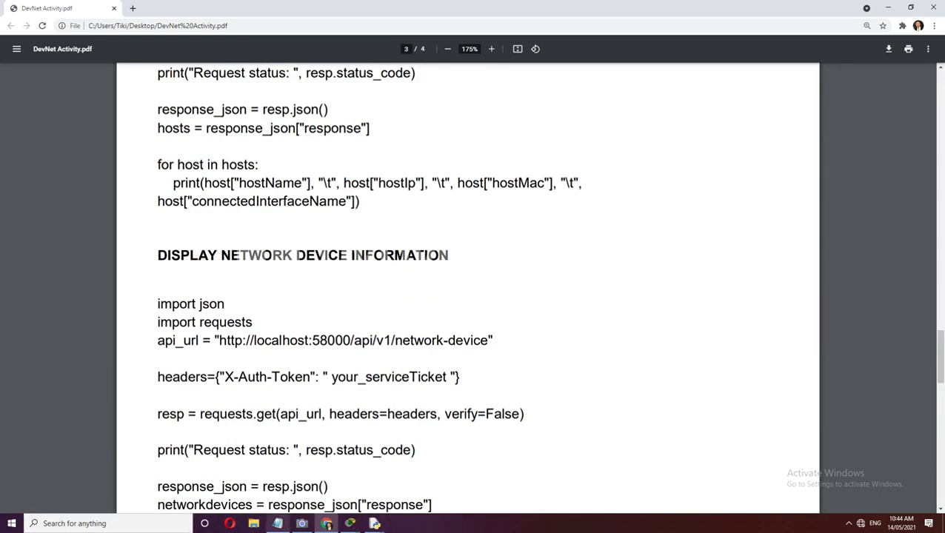
pyautogui.click(302, 523)
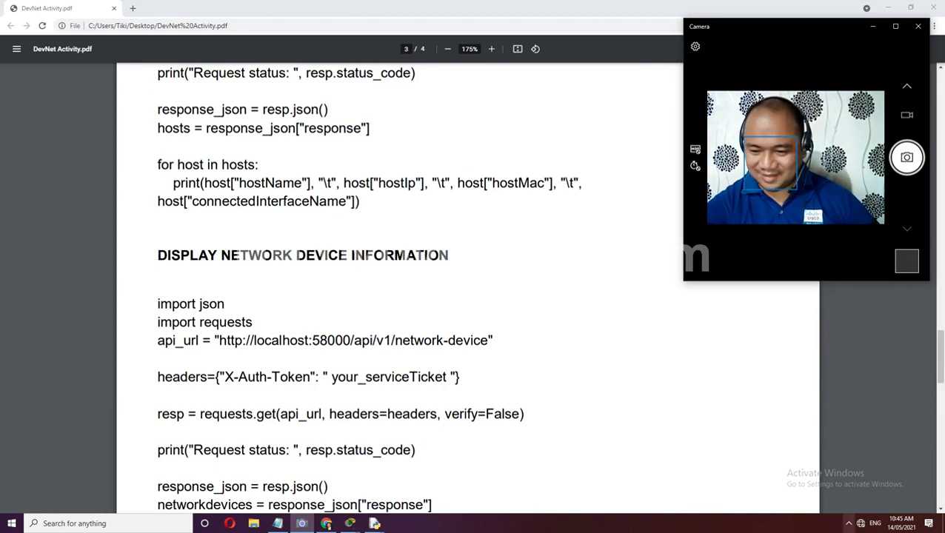
pyautogui.moveTo(869, 484)
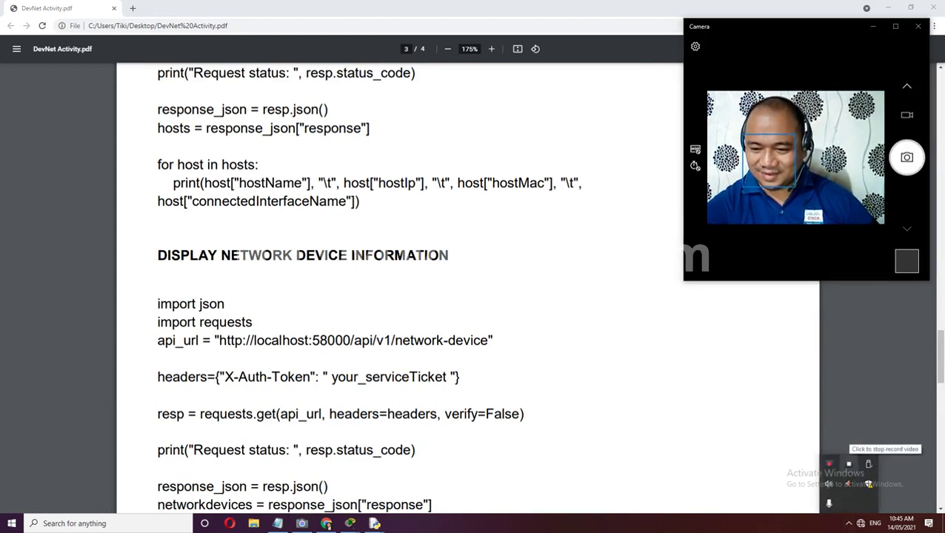